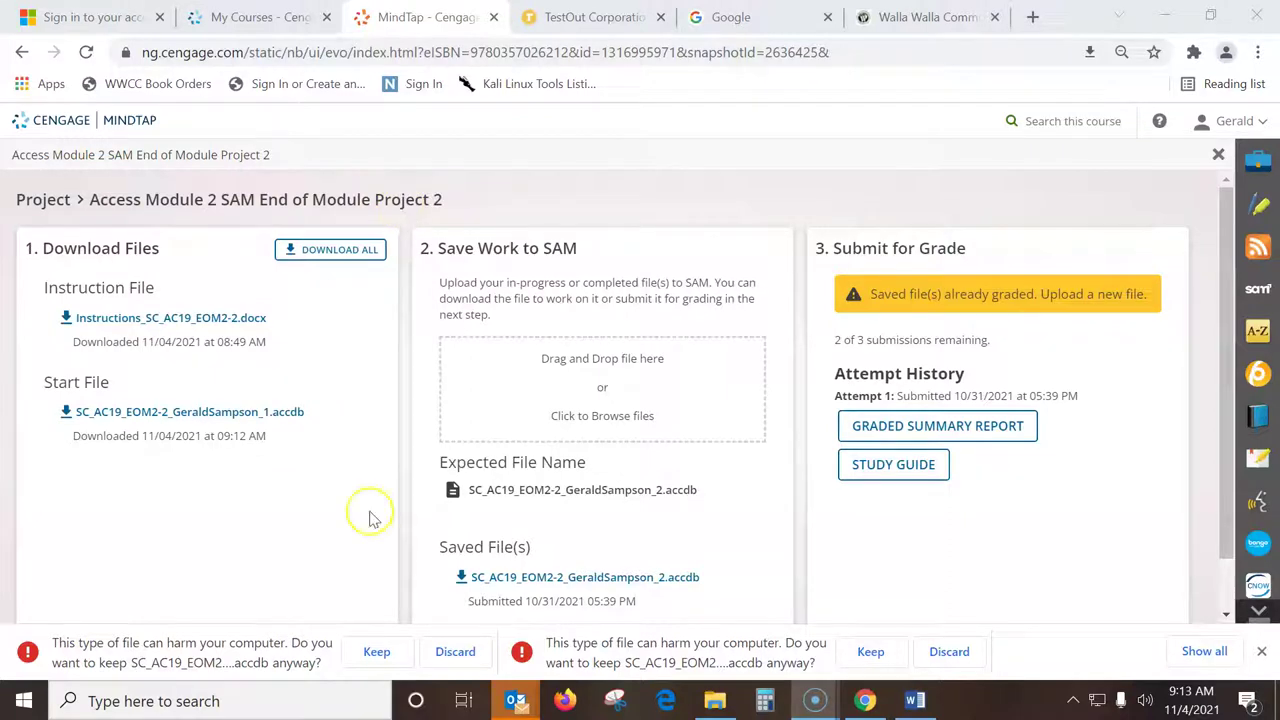
Discard both flagged .accdb download warnings in Chrome's download bar.
{"action": "left_click", "coordinate": [455, 651]}
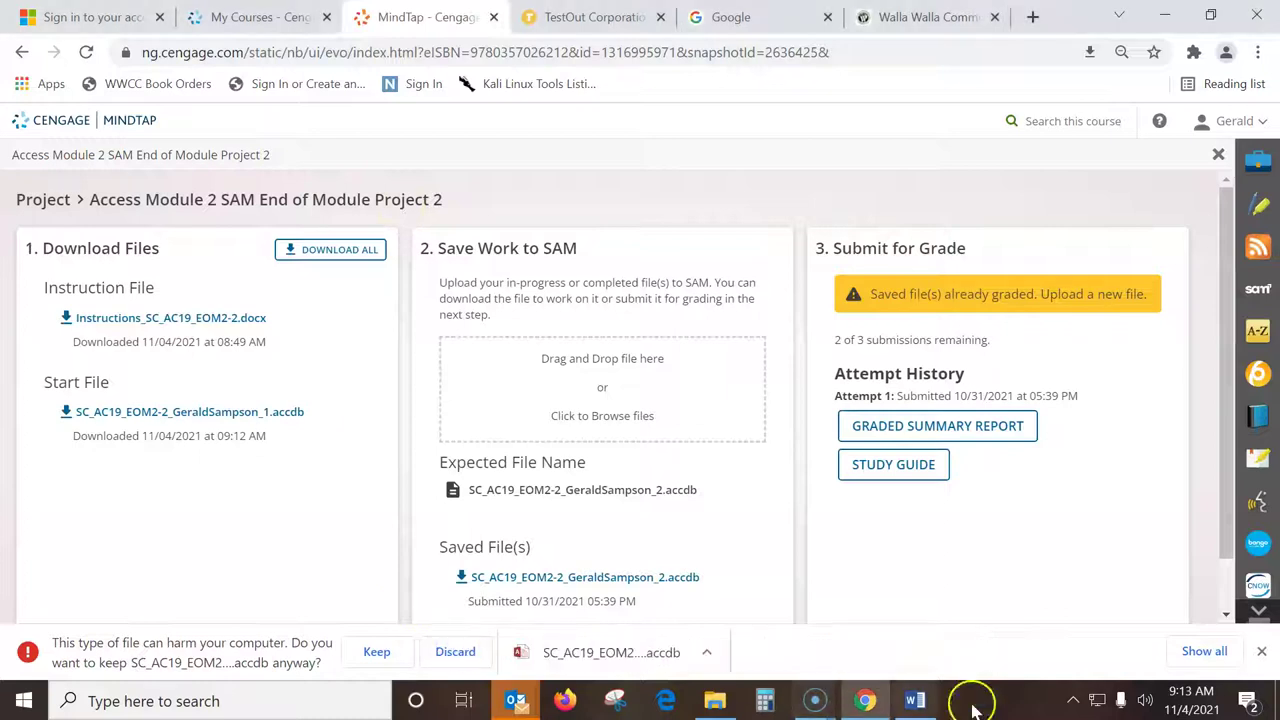
{"action": "left_click", "coordinate": [455, 651]}
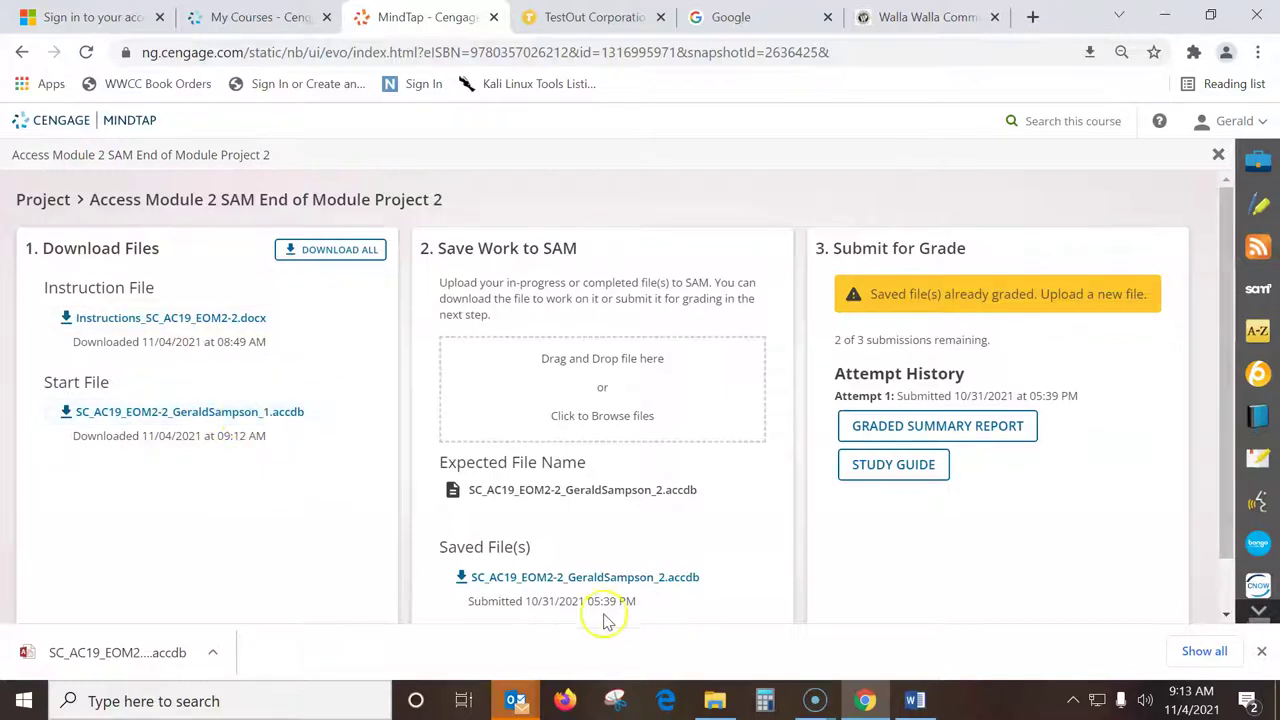
Cut the downloaded database and Instructions document from the Downloads folder.
{"action": "left_click", "coordinate": [714, 700]}
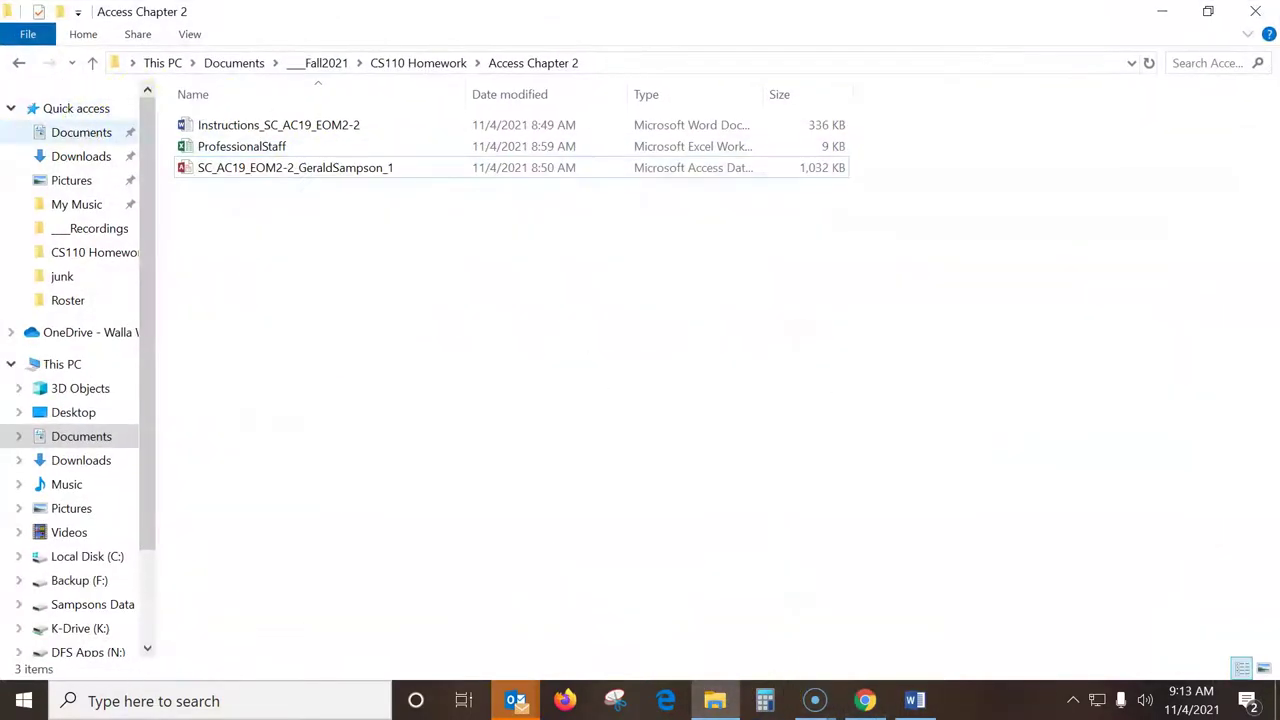
{"action": "left_click", "coordinate": [92, 156]}
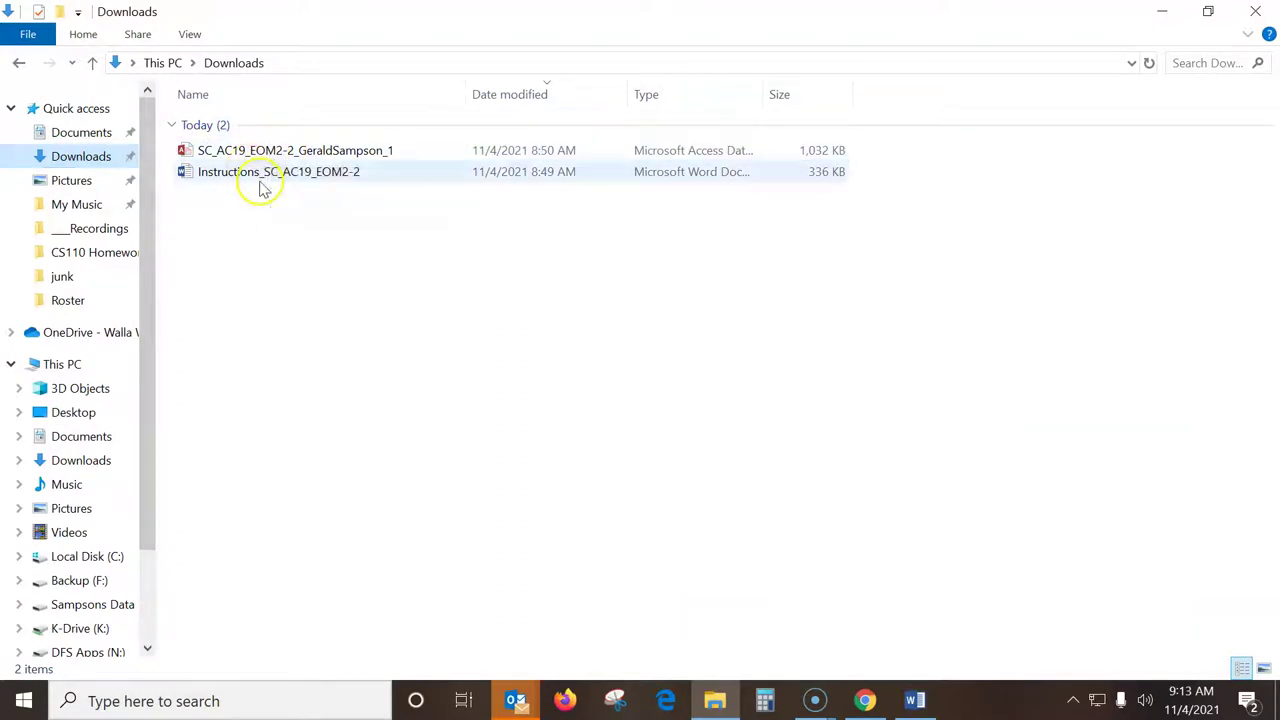
{"action": "left_click", "coordinate": [279, 153]}
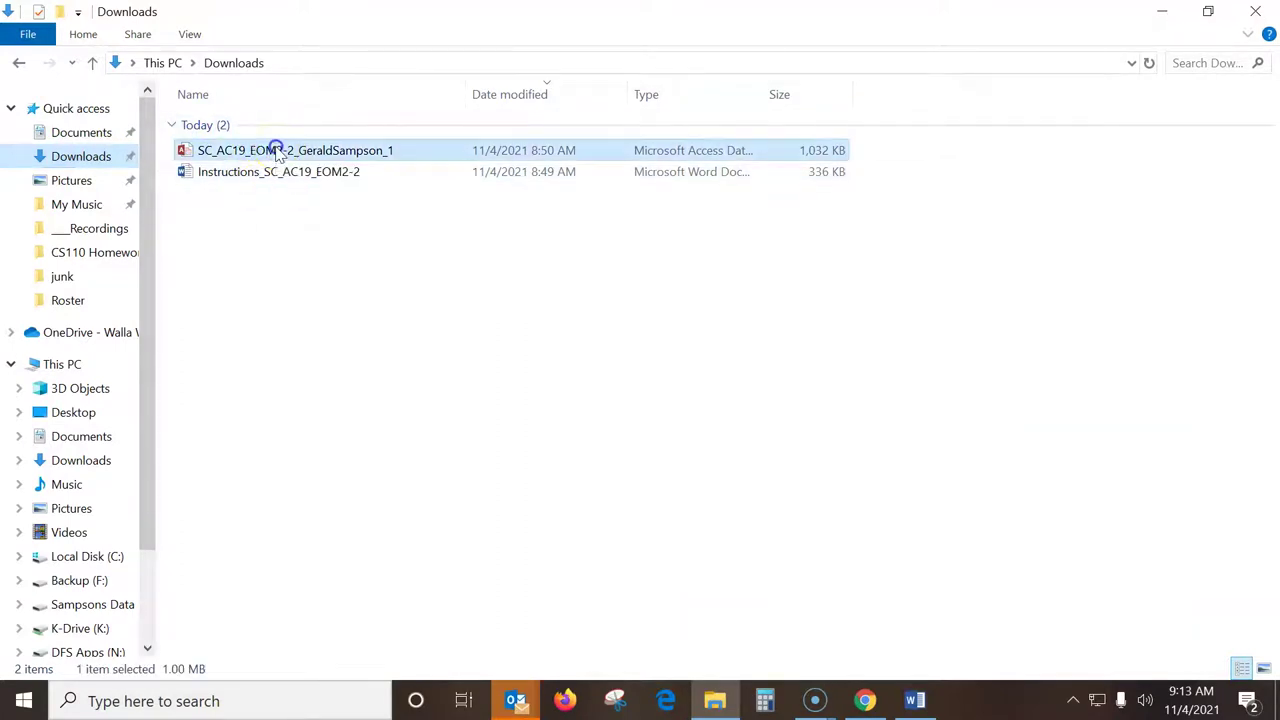
{"action": "left_click", "coordinate": [283, 172], "text": "shift"}
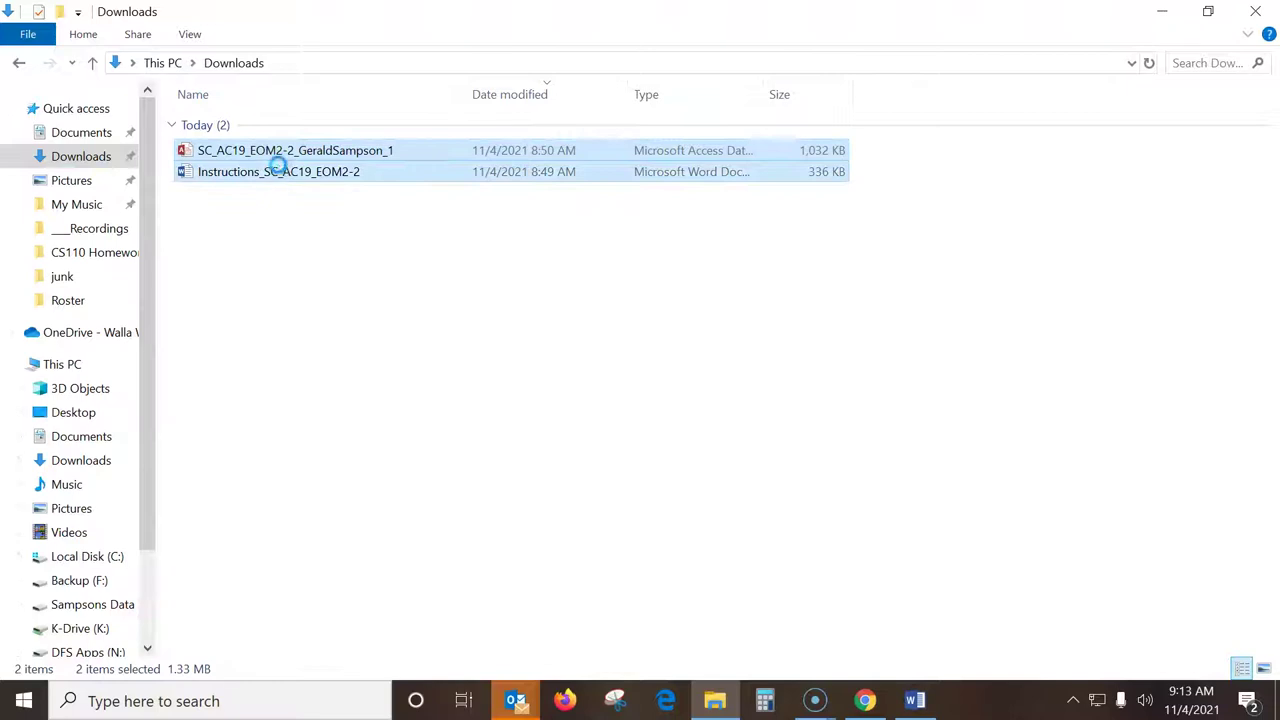
{"action": "right_click", "coordinate": [279, 164]}
{"action": "left_click", "coordinate": [365, 483]}
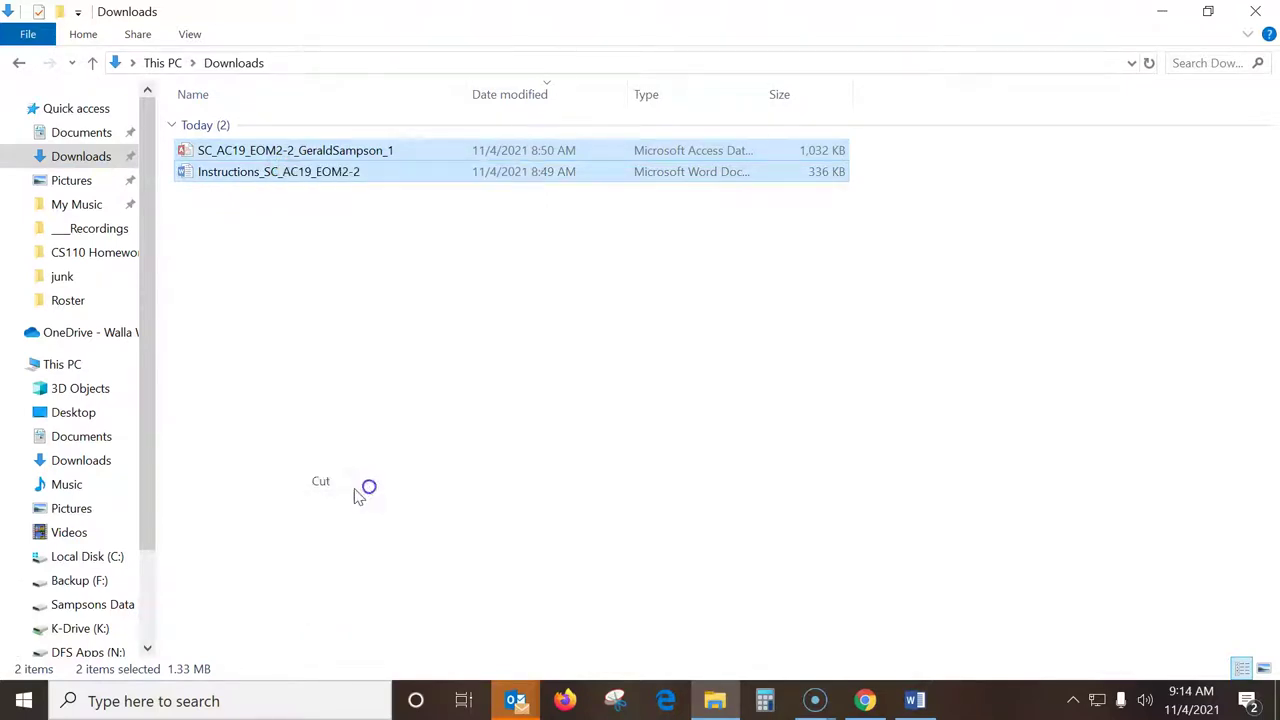
Paste them into Documents > _Fall2021 > CS110 Homework > Access Chapter 2, replacing existing files and skipping the protected item.
{"action": "left_click", "coordinate": [90, 133]}
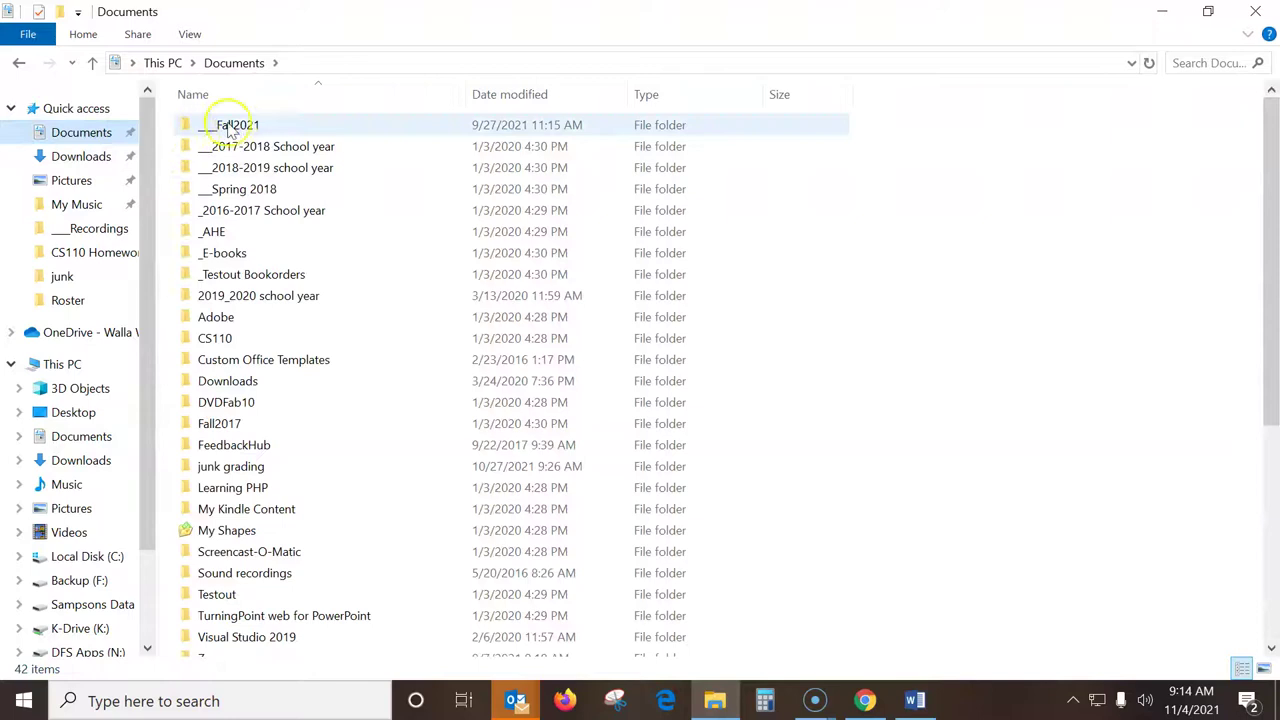
{"action": "double_click", "coordinate": [230, 126]}
{"action": "double_click", "coordinate": [231, 126]}
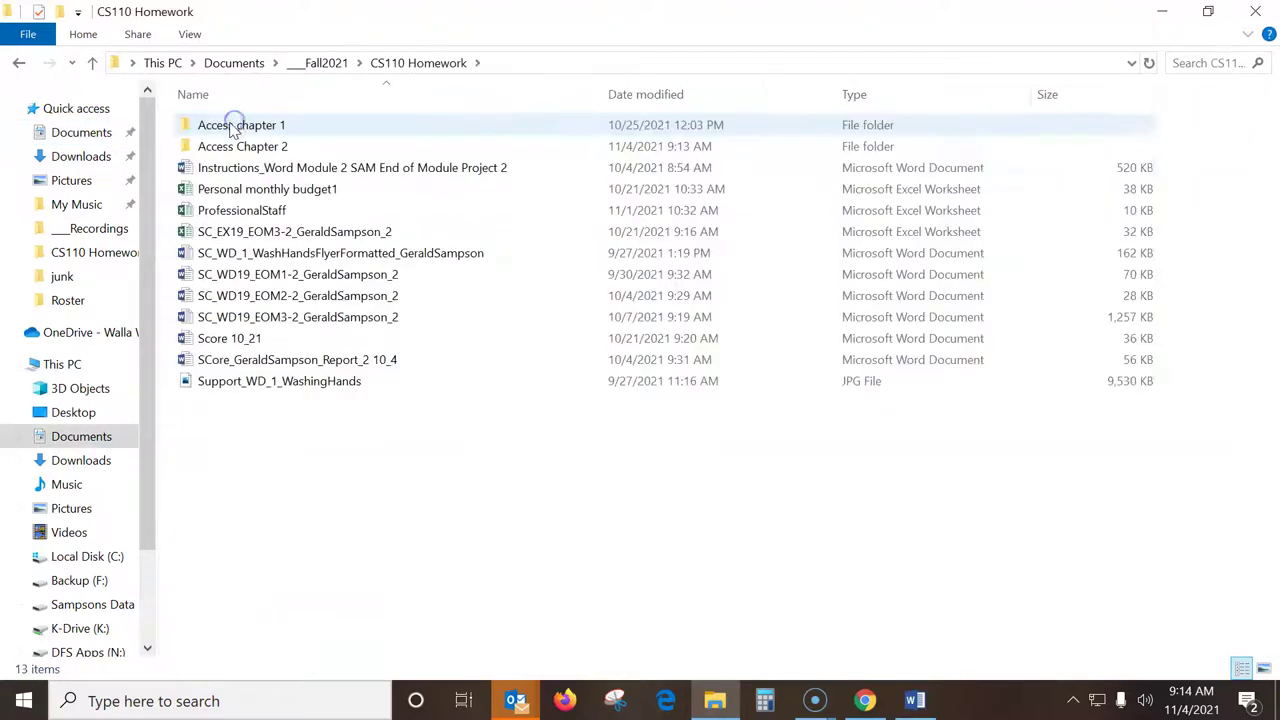
{"action": "double_click", "coordinate": [248, 146]}
{"action": "right_click", "coordinate": [292, 254]}
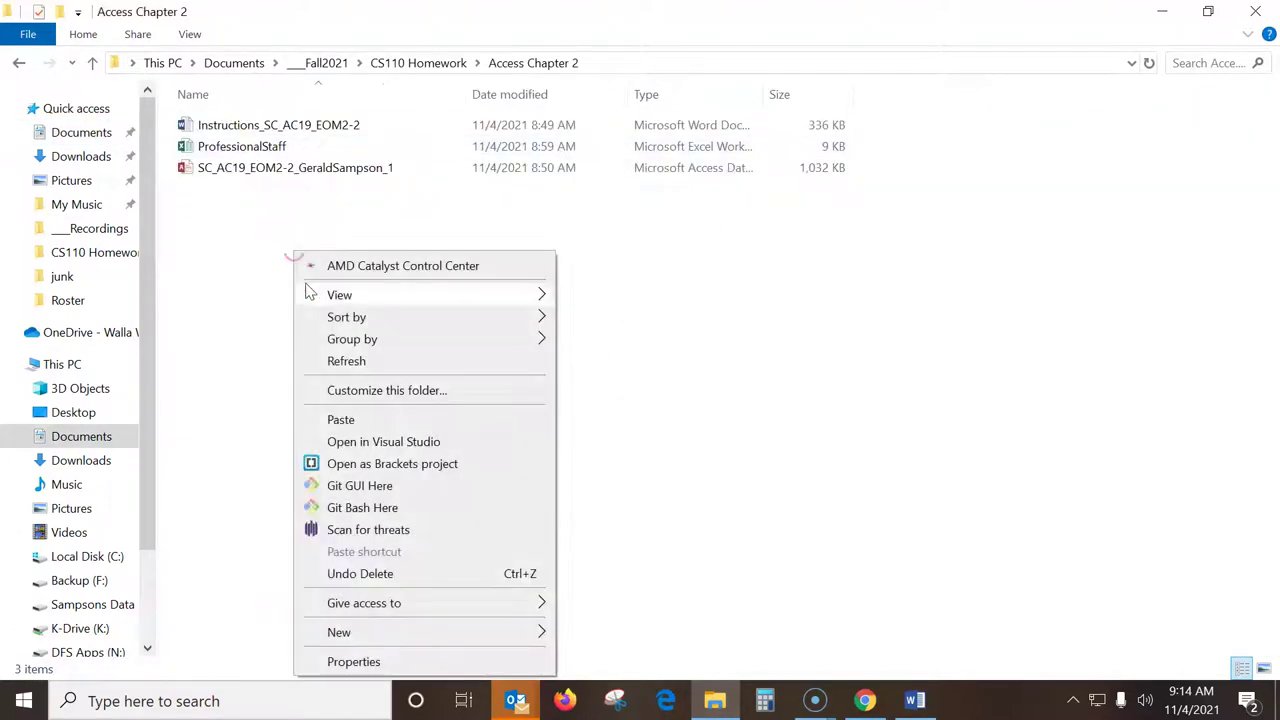
{"action": "left_click", "coordinate": [365, 419]}
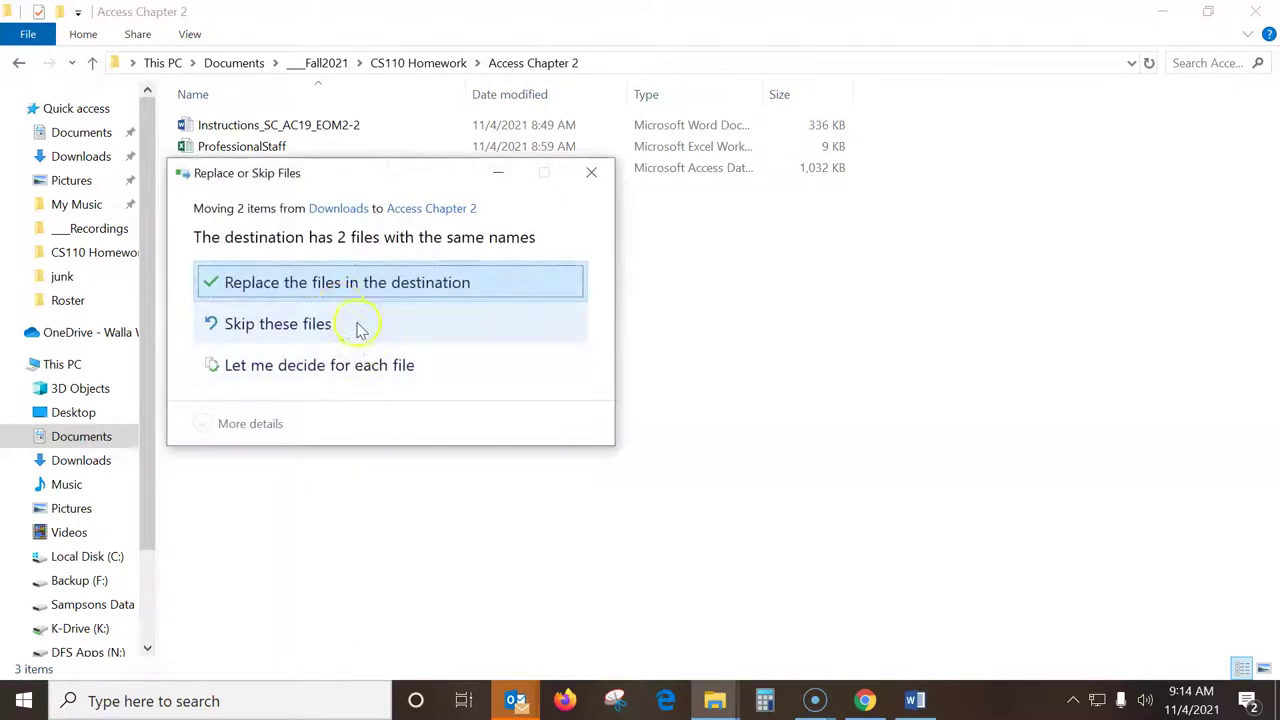
{"action": "left_click", "coordinate": [334, 284]}
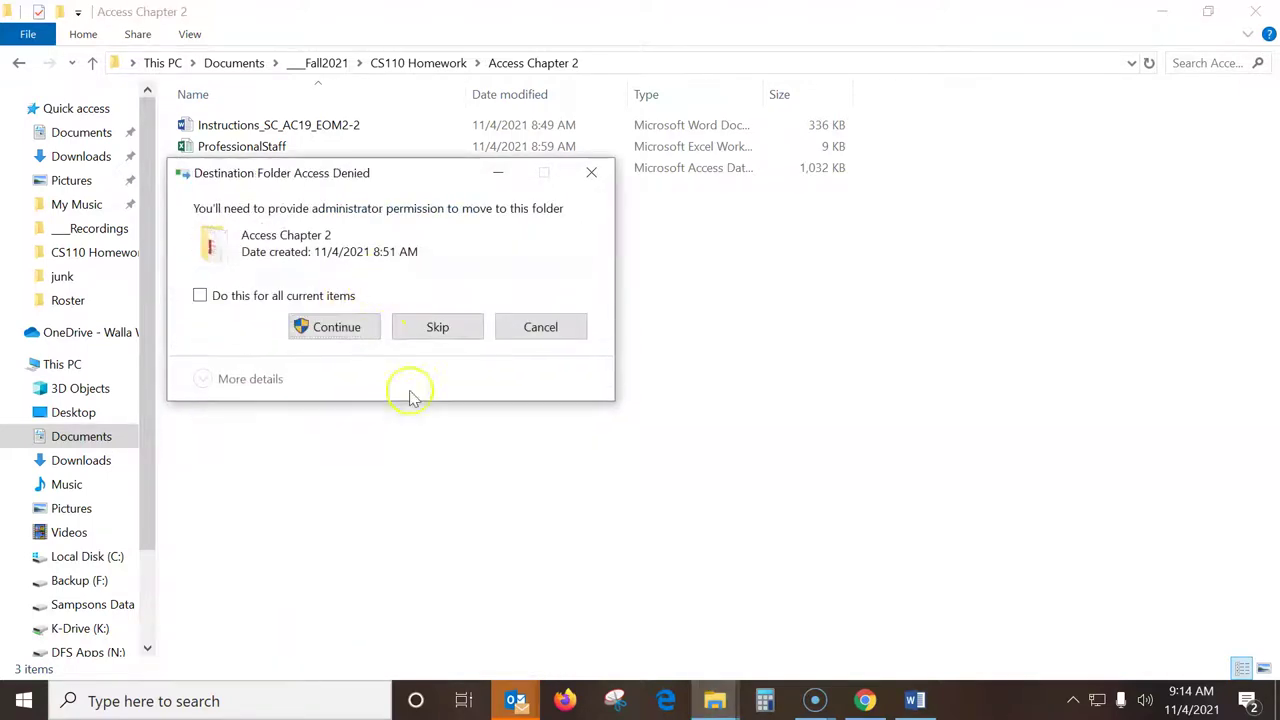
{"action": "left_click", "coordinate": [440, 330]}
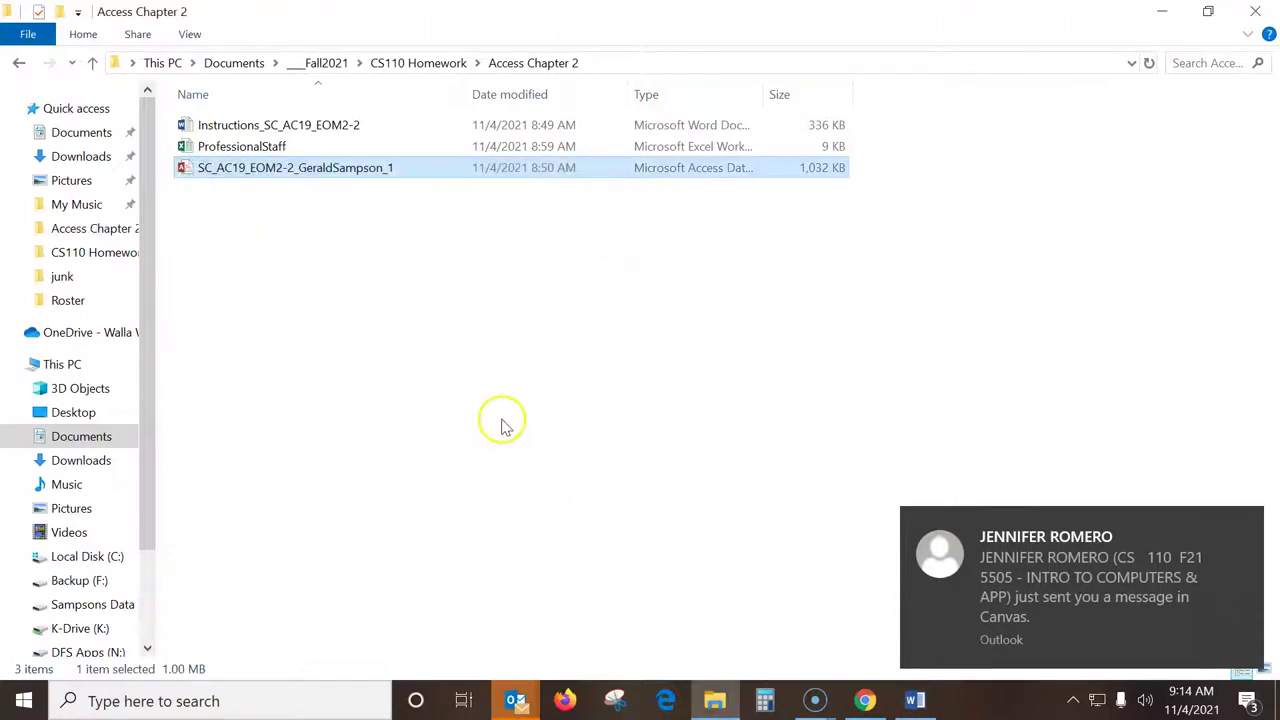
Rename the start .accdb file, changing its trailing _1 to _2.
{"action": "right_click", "coordinate": [320, 170]}
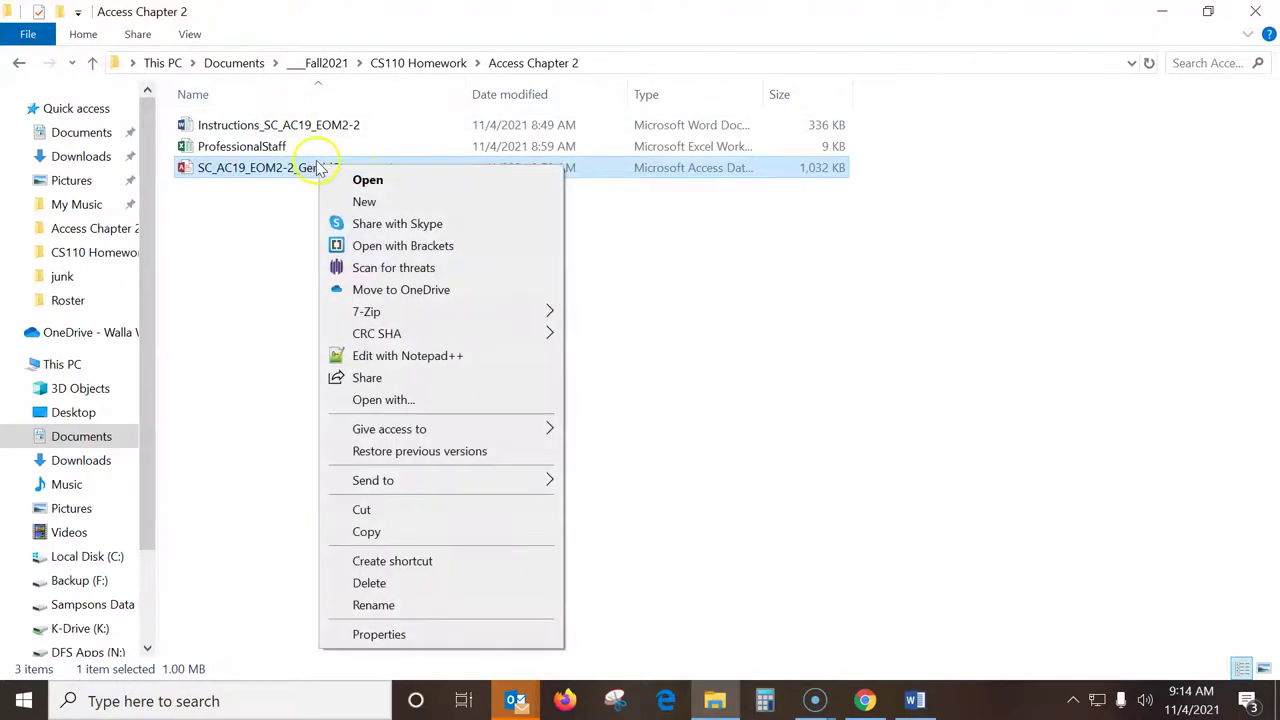
{"action": "left_click", "coordinate": [373, 605]}
{"action": "left_click", "coordinate": [408, 167]}
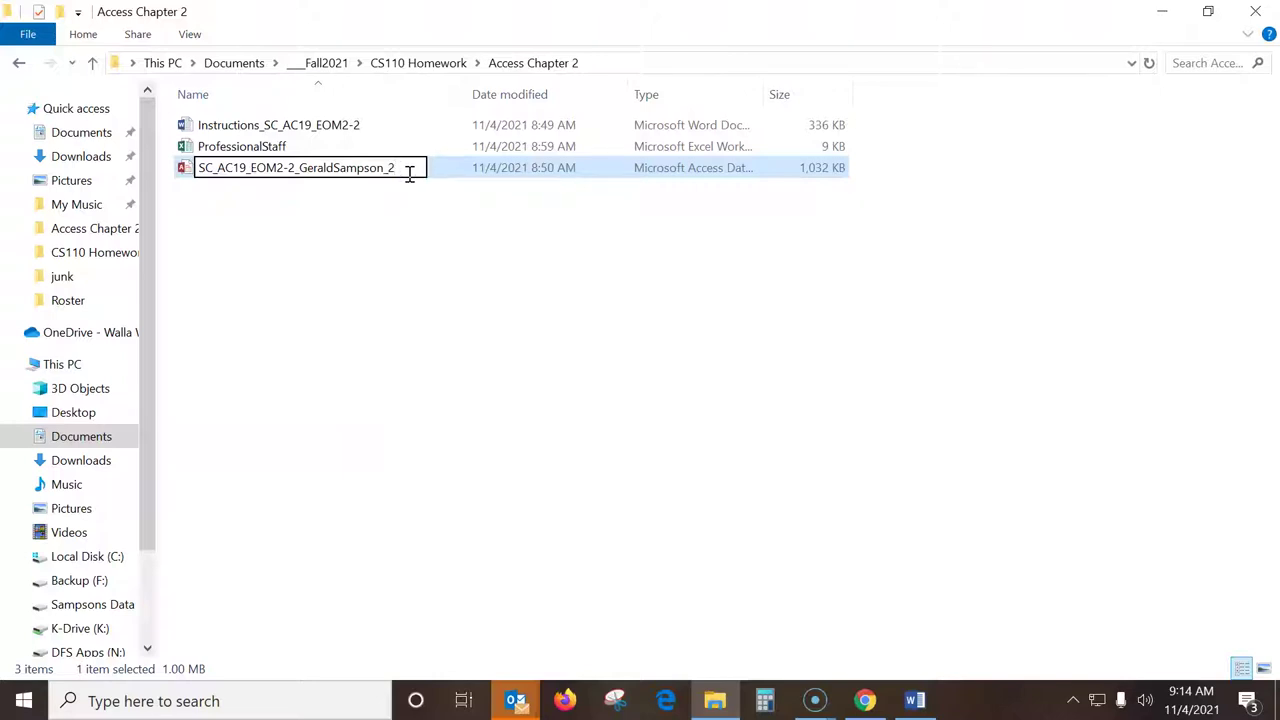
{"action": "type", "text": "2"}
{"action": "key", "text": "Return"}
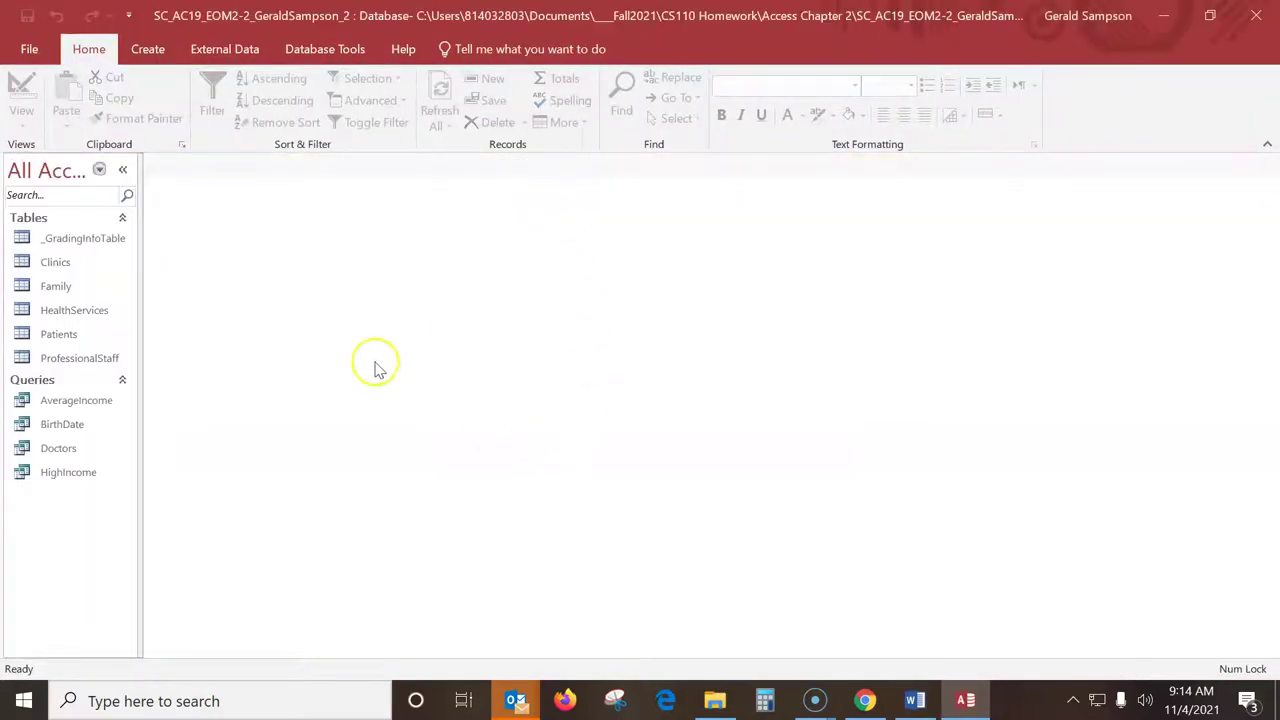
{"action": "double_click", "coordinate": [63, 240]}
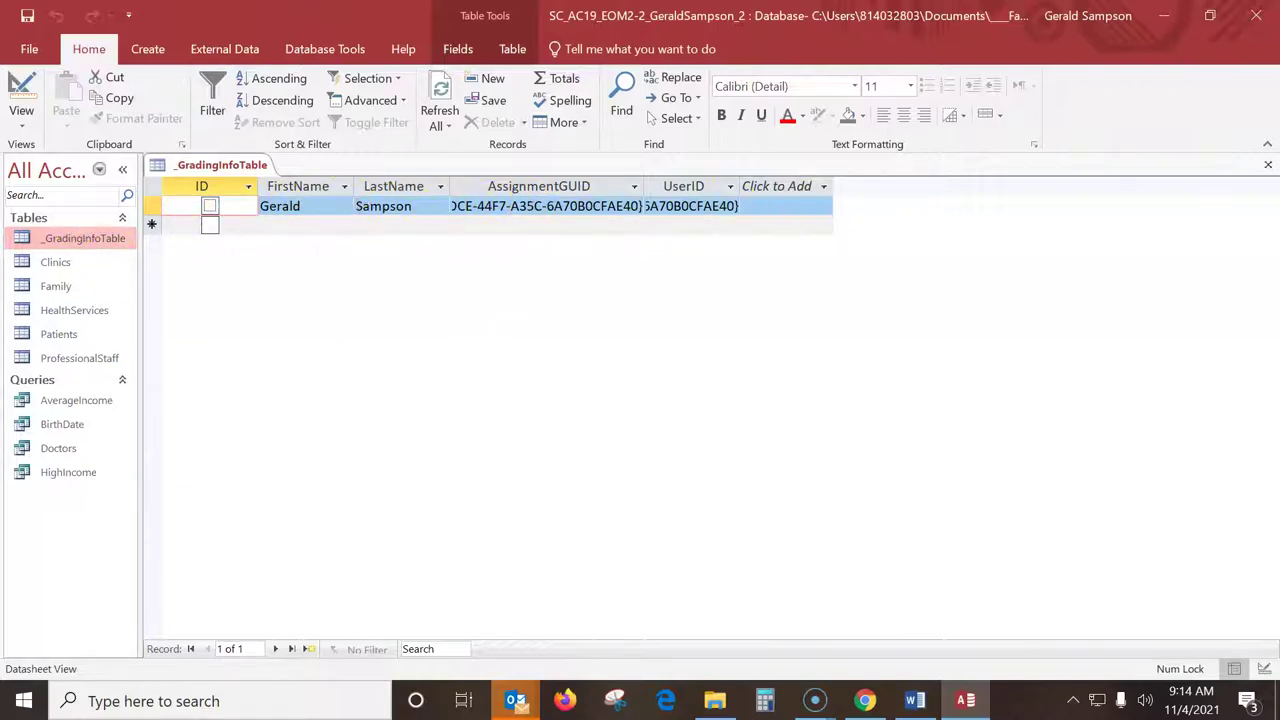
{"action": "left_click", "coordinate": [1268, 164]}
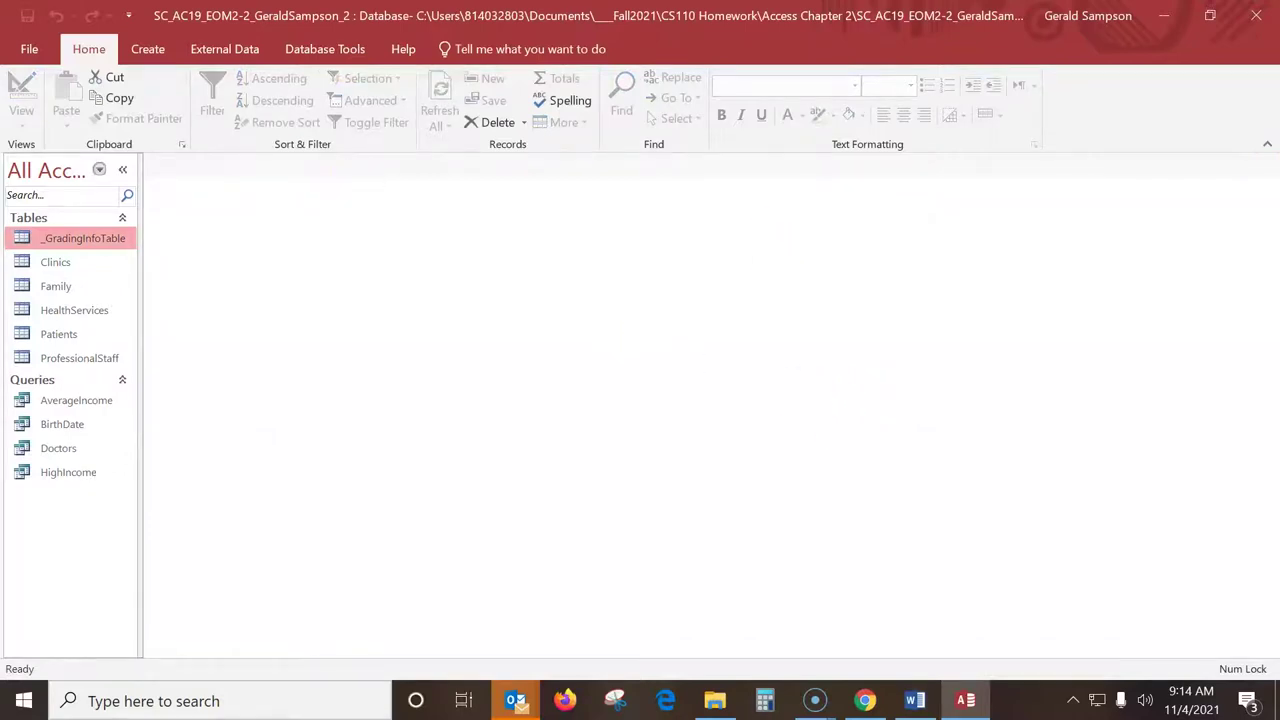
{"action": "left_click", "coordinate": [915, 700]}
{"action": "left_click_drag", "start_coordinate": [785, 160], "coordinate": [314, 57]}
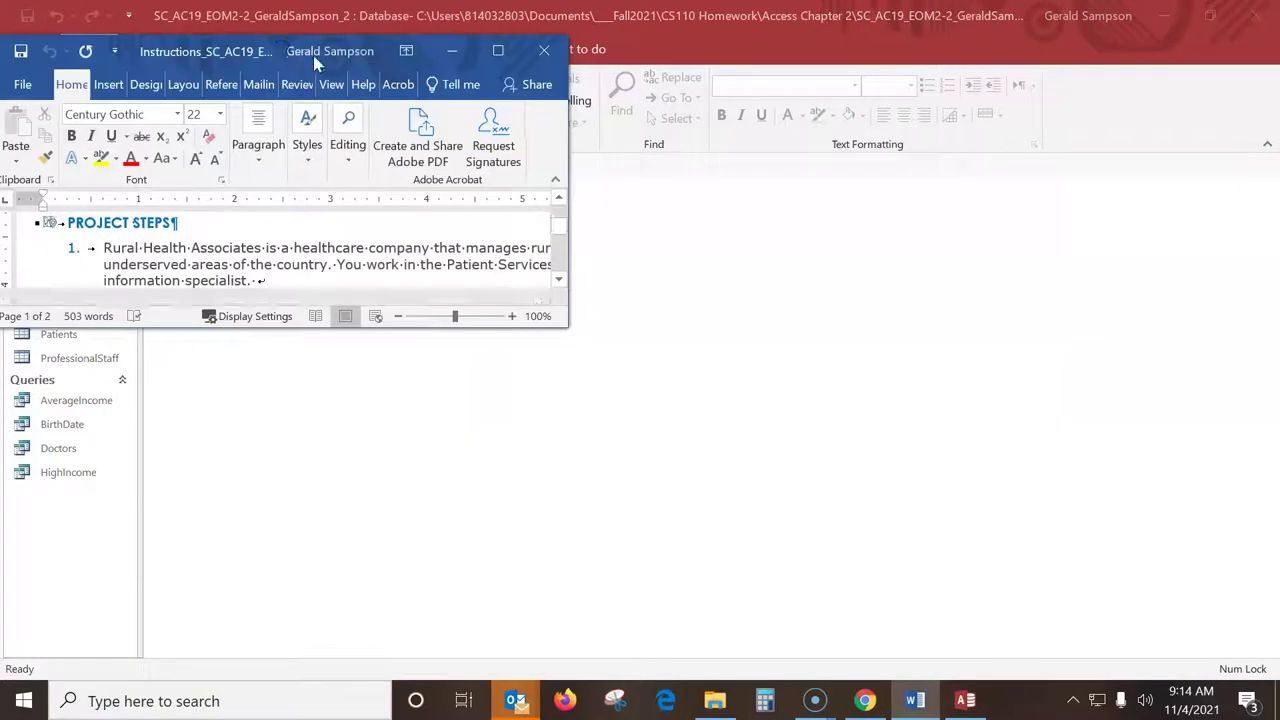
{"action": "left_click", "coordinate": [406, 50]}
{"action": "left_click", "coordinate": [497, 50]}
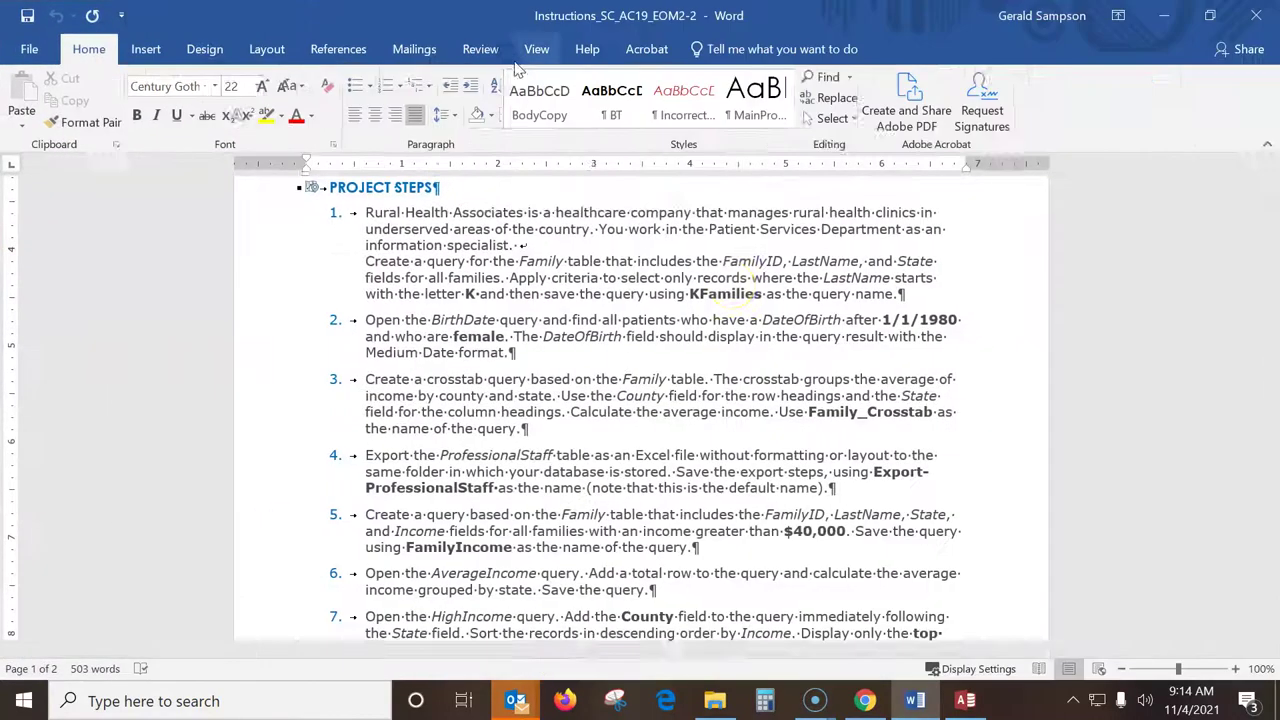
{"action": "scroll", "coordinate": [714, 286], "scroll_direction": "up", "scroll_amount": 4}
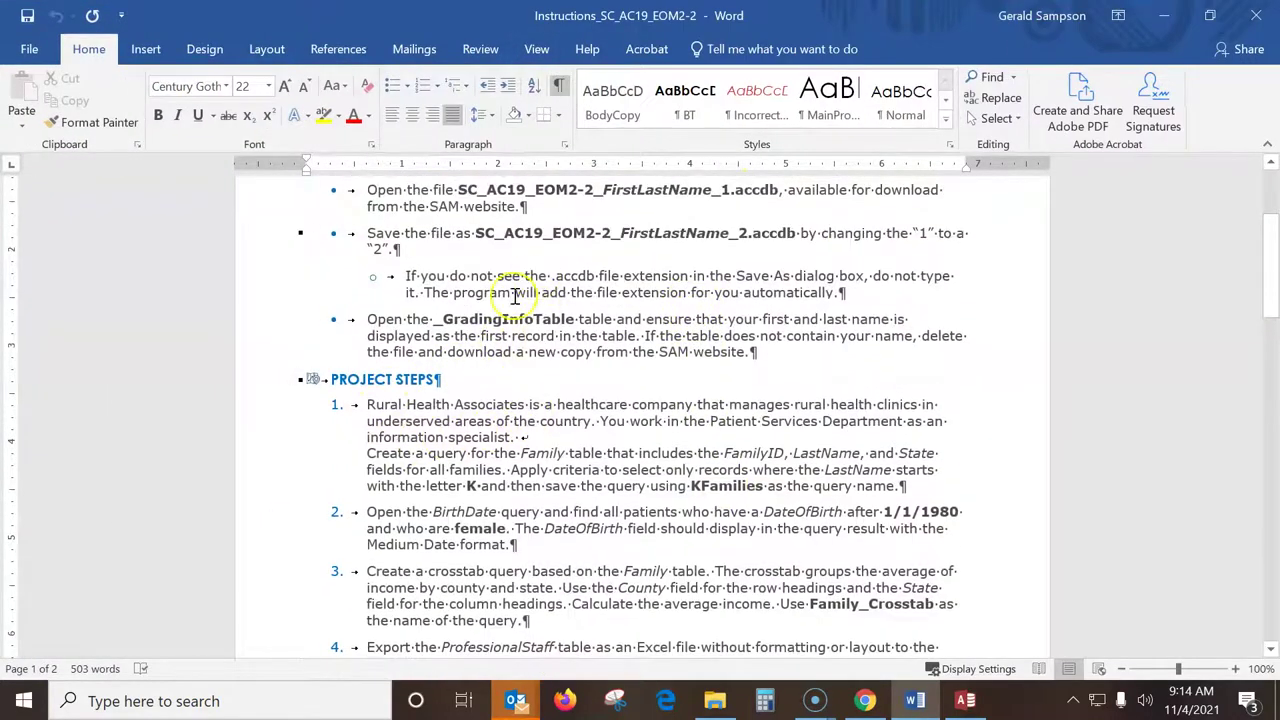
{"action": "scroll", "coordinate": [520, 405], "scroll_direction": "down", "scroll_amount": 2}
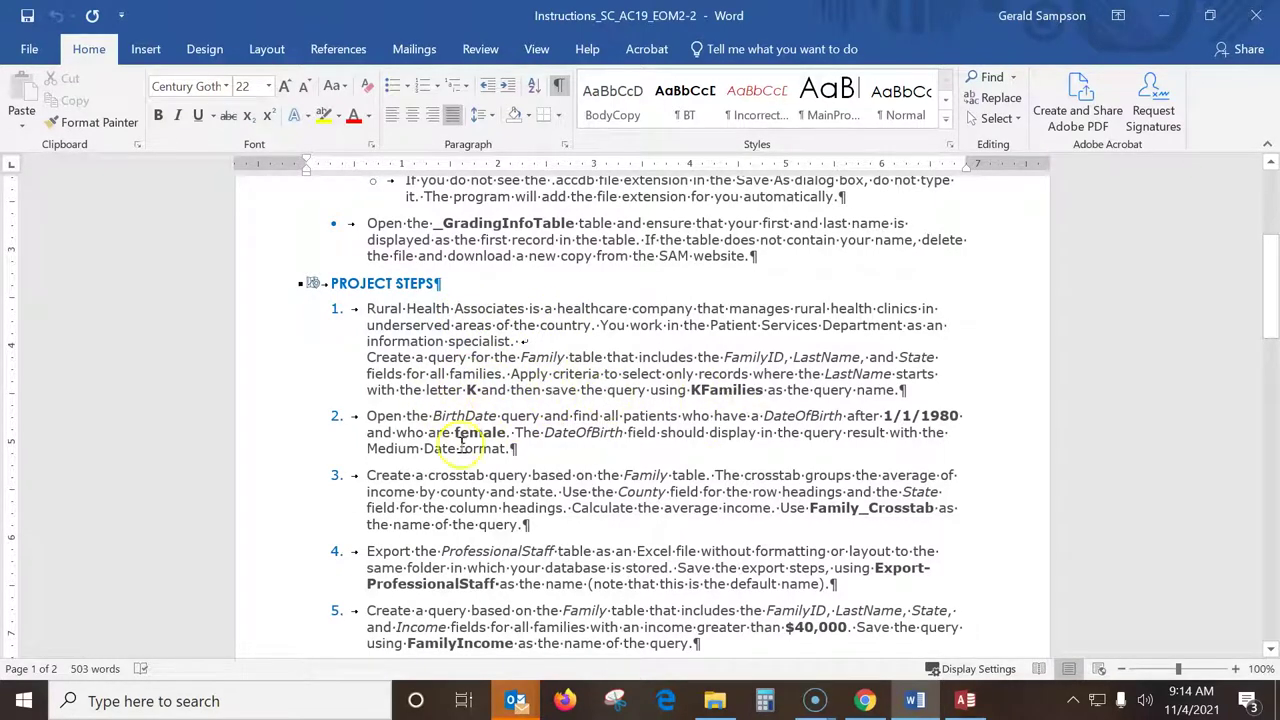
{"action": "scroll", "coordinate": [470, 430], "scroll_direction": "down", "scroll_amount": 9}
{"action": "scroll", "coordinate": [530, 428], "scroll_direction": "up", "scroll_amount": 9}
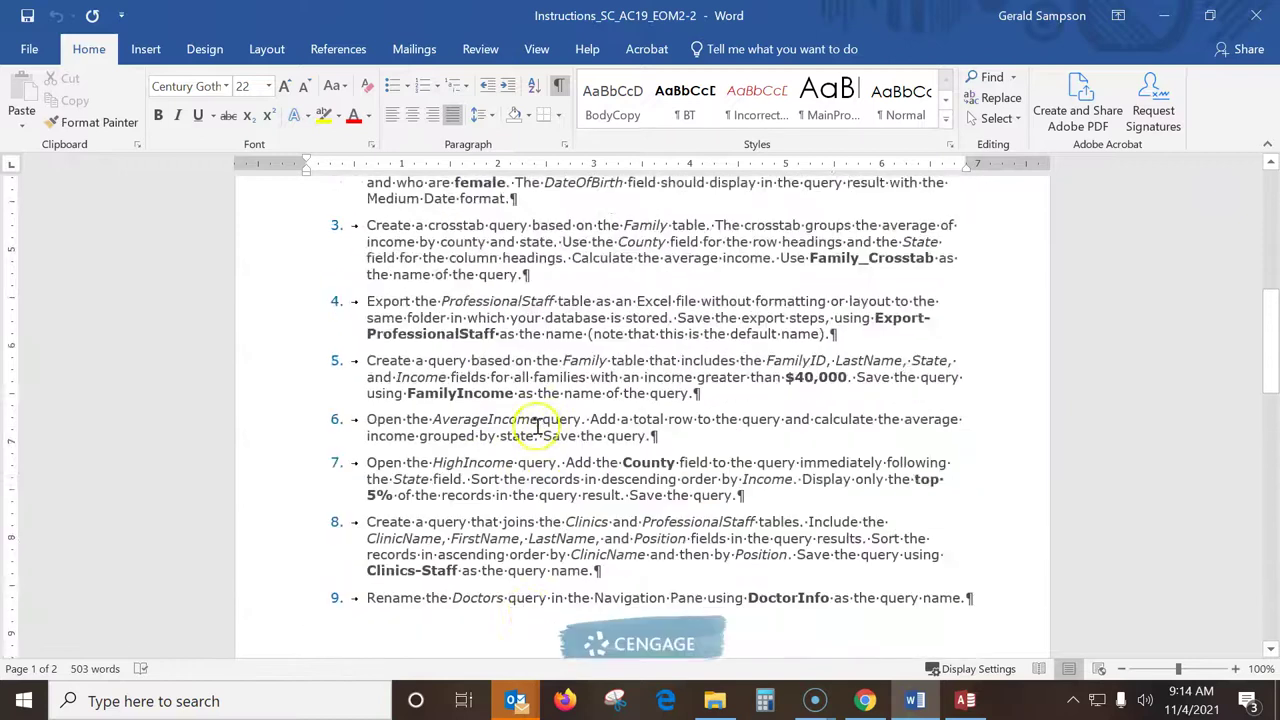
{"action": "key", "text": "alt+Tab"}
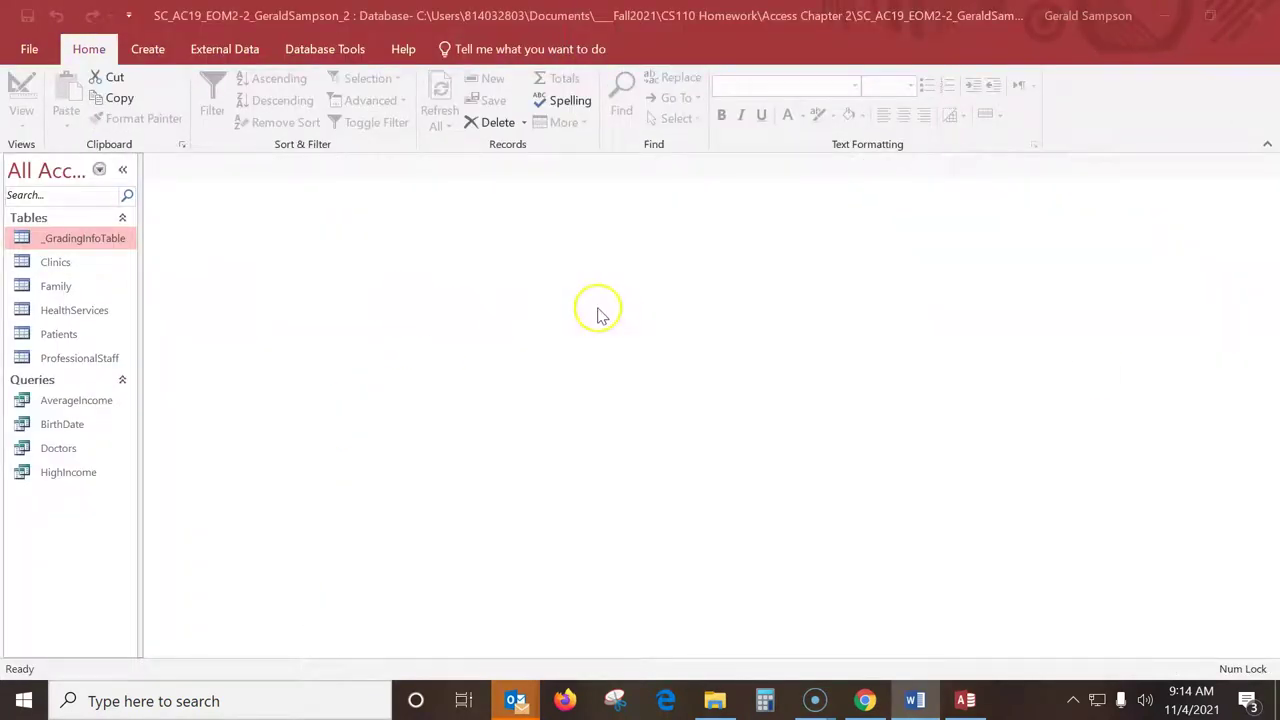
Create a new Design view query and add the Family table to it.
{"action": "left_click", "coordinate": [157, 47]}
{"action": "left_click", "coordinate": [275, 110]}
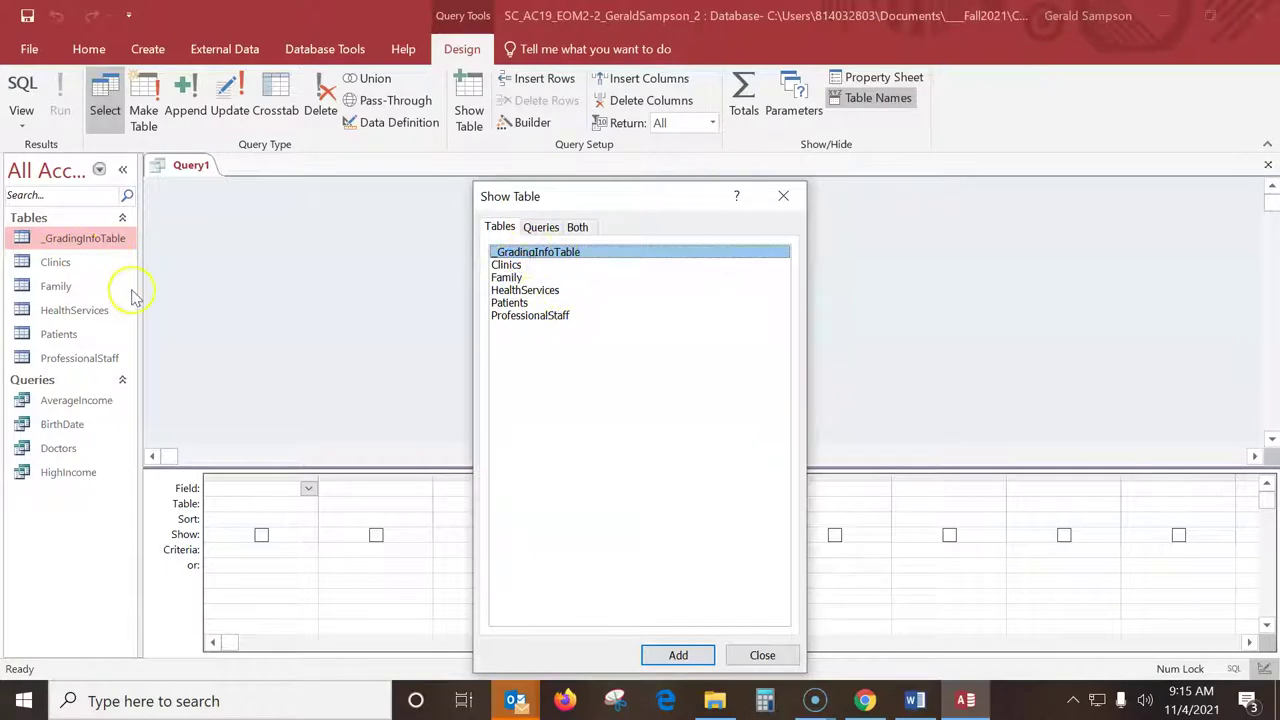
{"action": "left_click", "coordinate": [510, 280]}
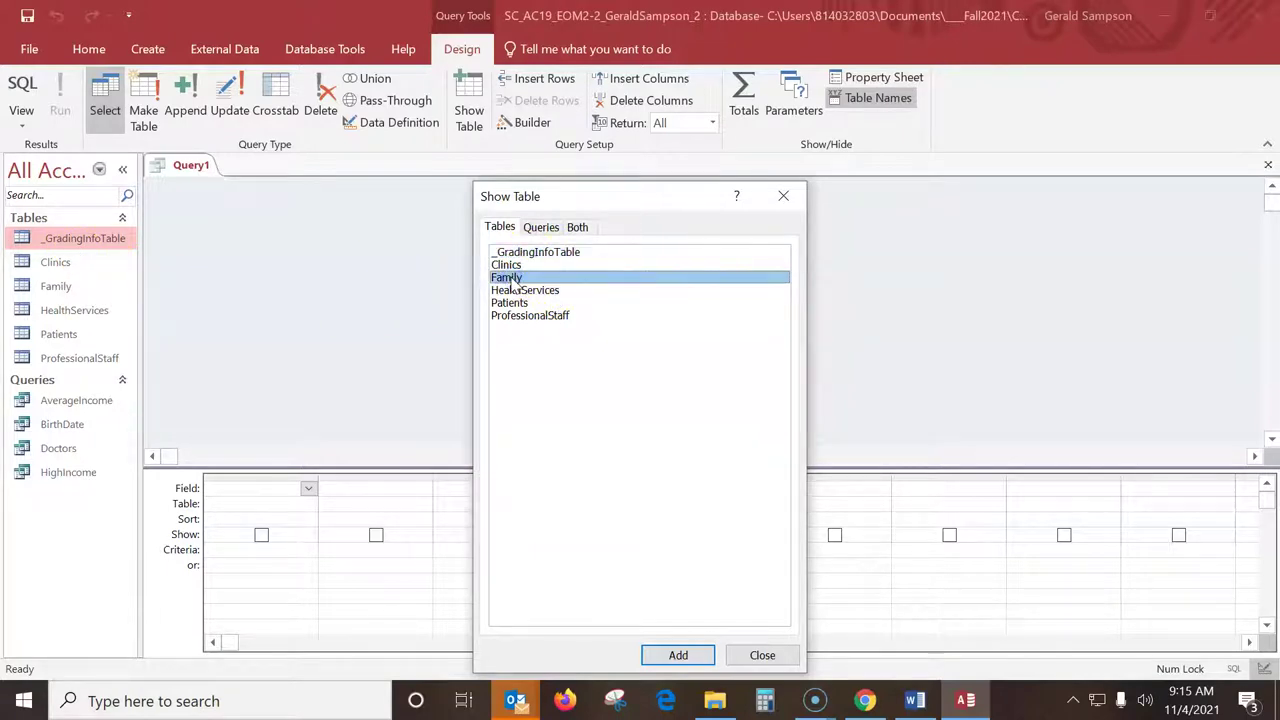
{"action": "double_click", "coordinate": [506, 279]}
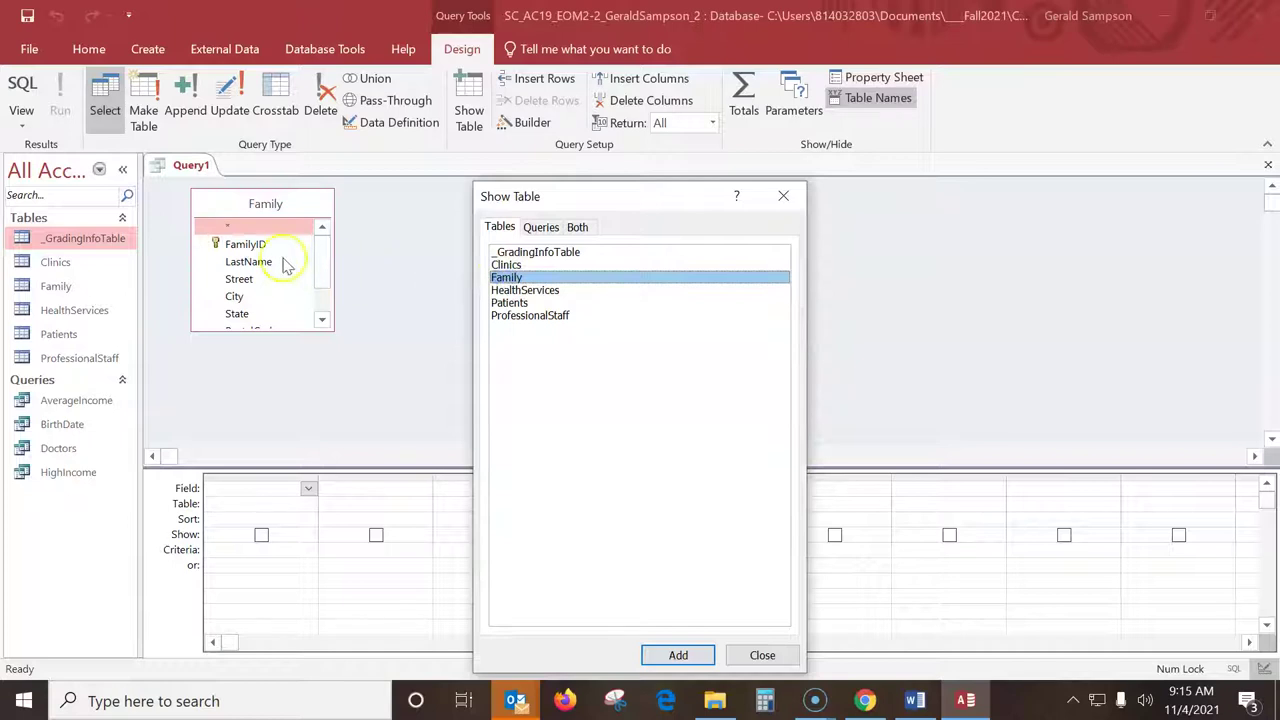
{"action": "left_click", "coordinate": [760, 655]}
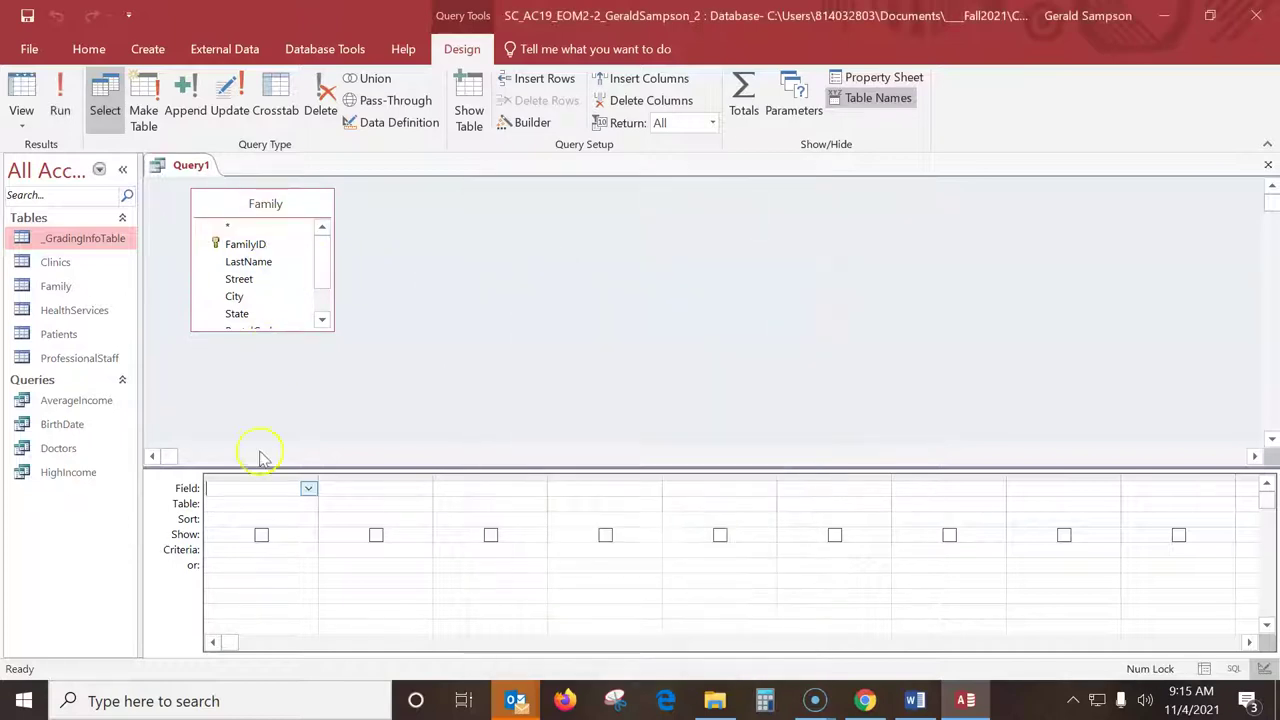
Add FamilyID, LastName and State to the grid and begin LastName's criterion.
{"action": "left_click_drag", "start_coordinate": [261, 331], "coordinate": [266, 412]}
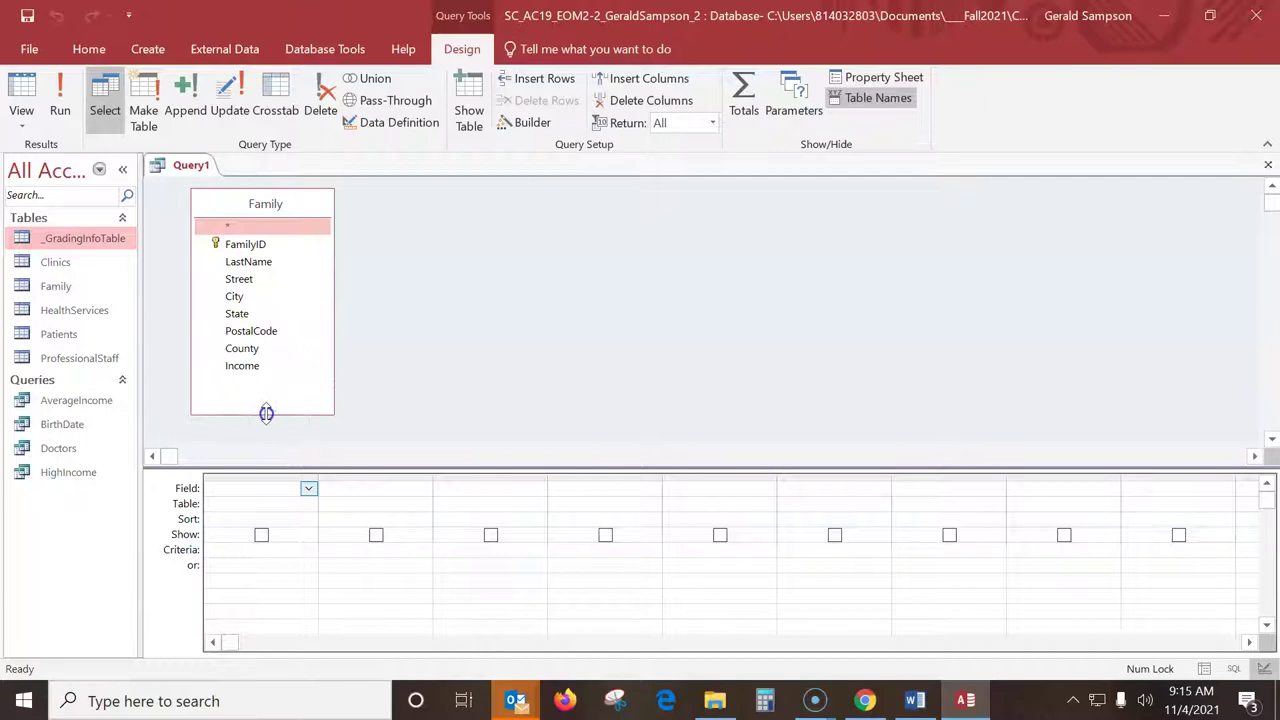
{"action": "double_click", "coordinate": [249, 246]}
{"action": "left_click", "coordinate": [245, 262]}
{"action": "double_click", "coordinate": [245, 262]}
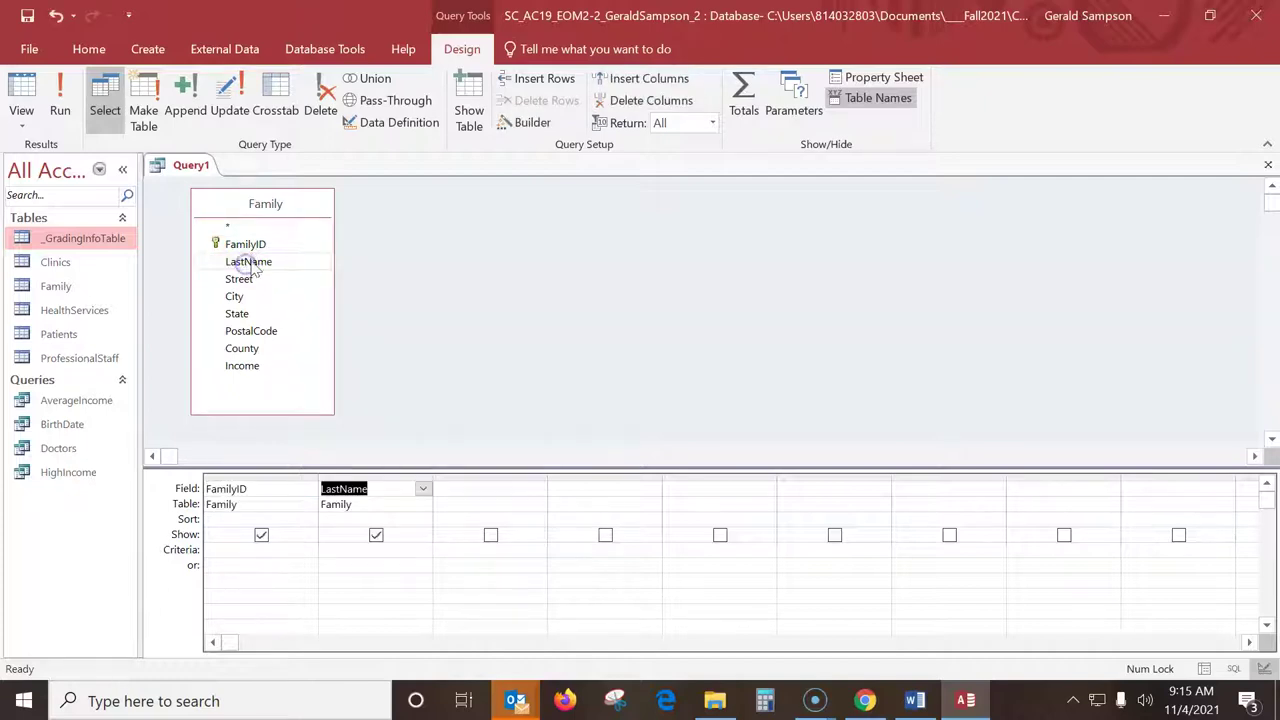
{"action": "double_click", "coordinate": [240, 314]}
{"action": "left_click", "coordinate": [341, 549]}
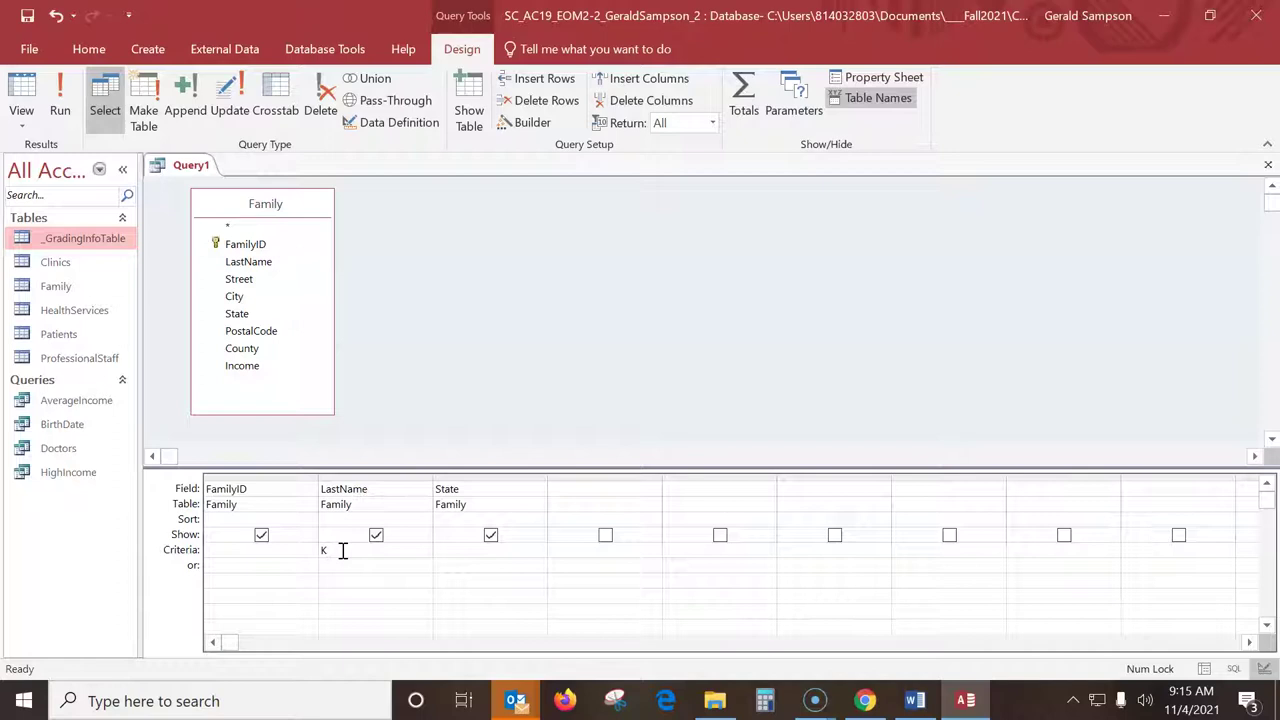
Run the query, change LastName's criterion to K*, and rerun to show Kasuma, Kelly and Kiley.
{"action": "left_click", "coordinate": [60, 100]}
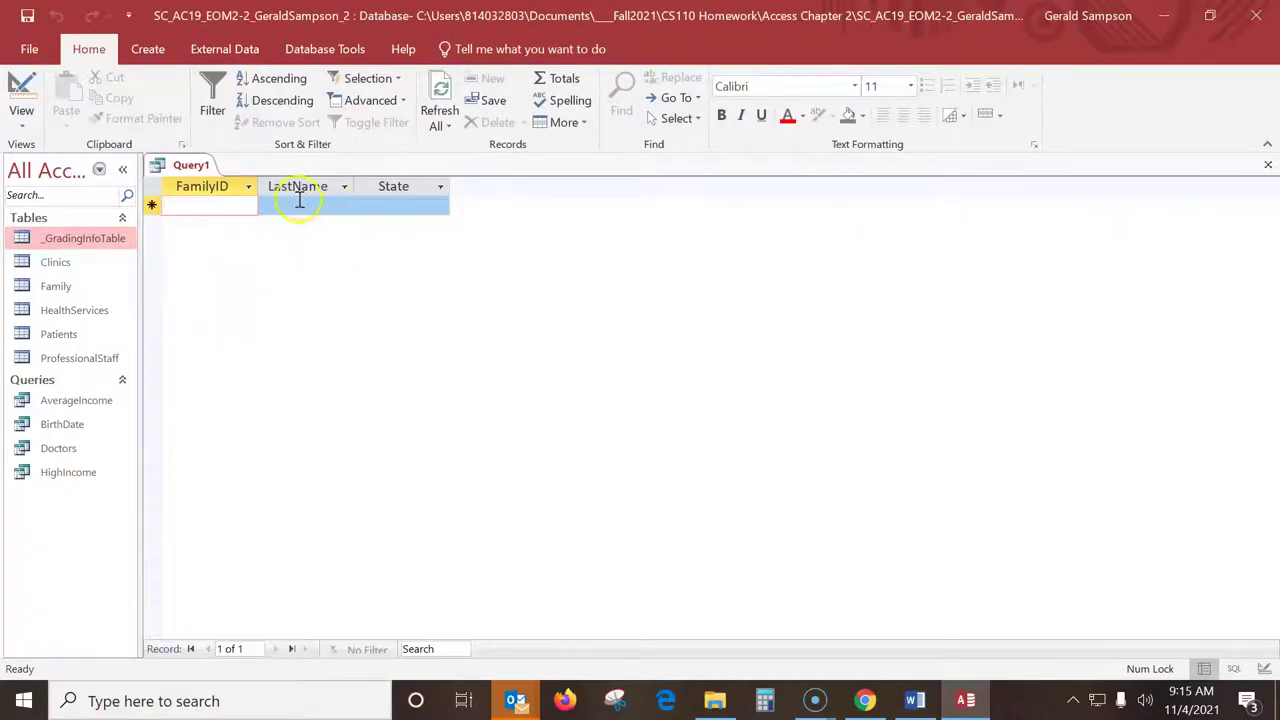
{"action": "left_click", "coordinate": [21, 100]}
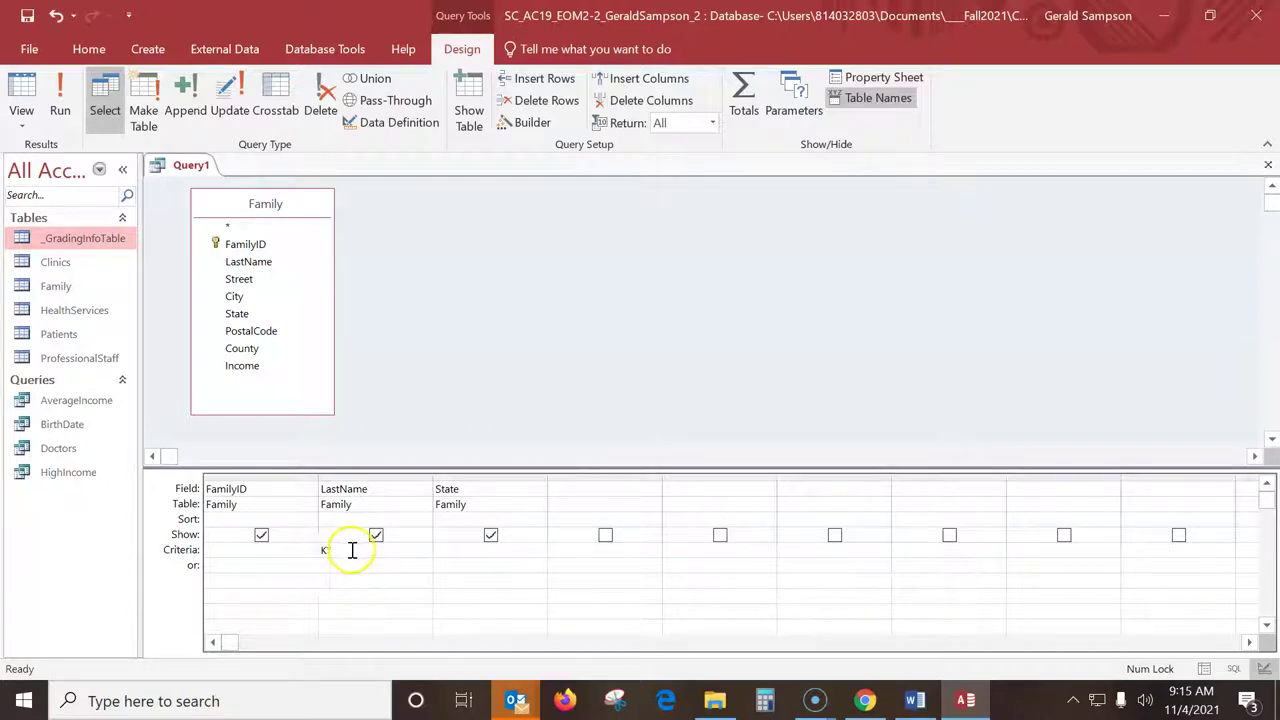
{"action": "type", "text": "*"}
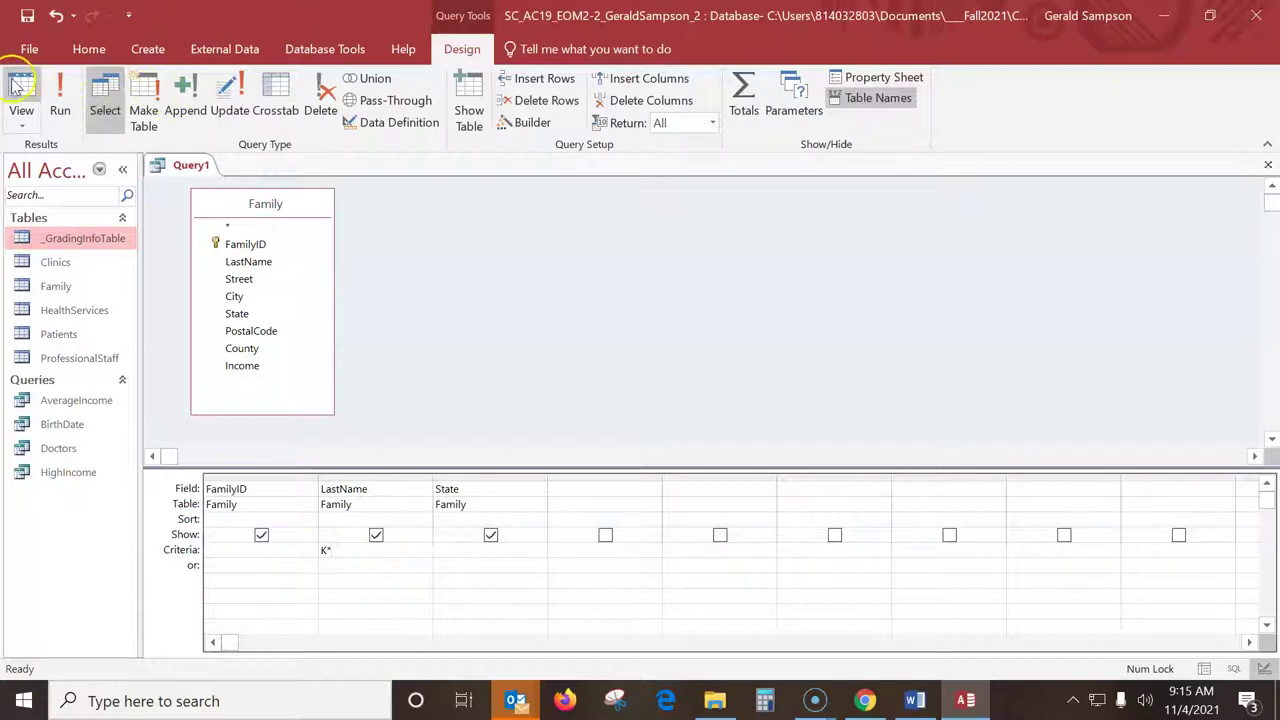
{"action": "left_click", "coordinate": [60, 100]}
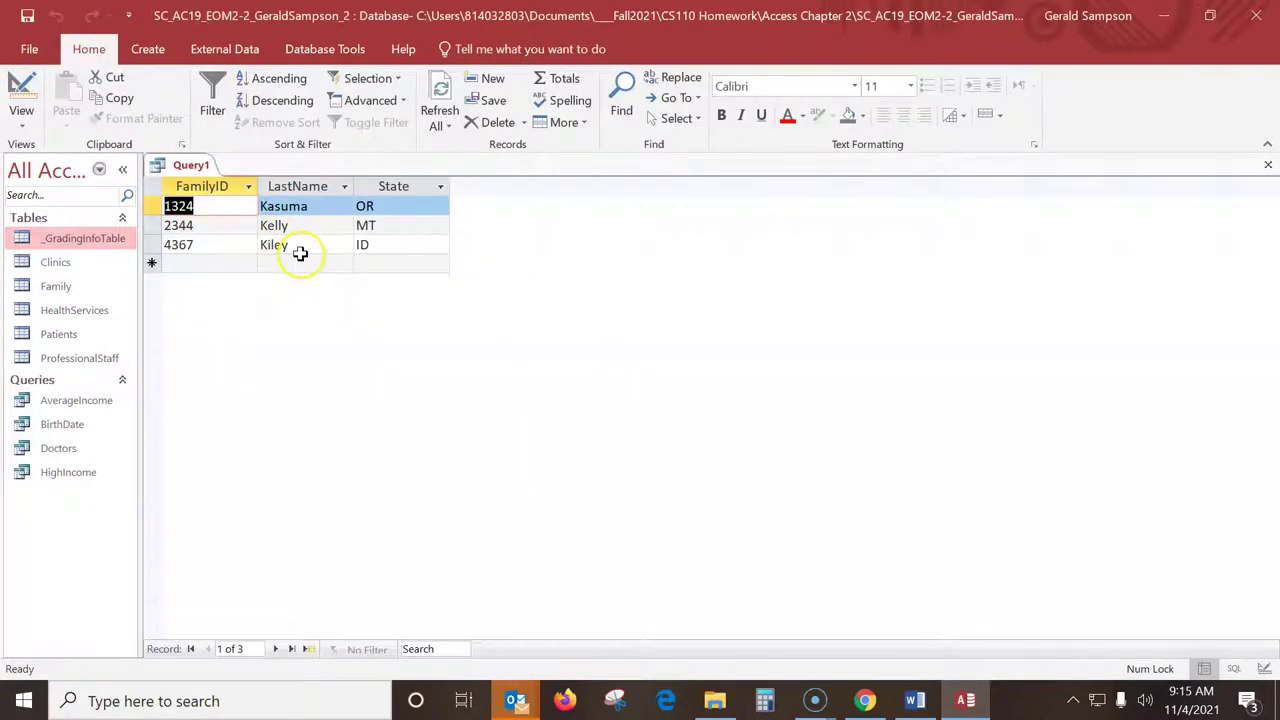
Save the query as KFamilies, close it, and open the BirthDate query.
{"action": "left_click", "coordinate": [27, 15]}
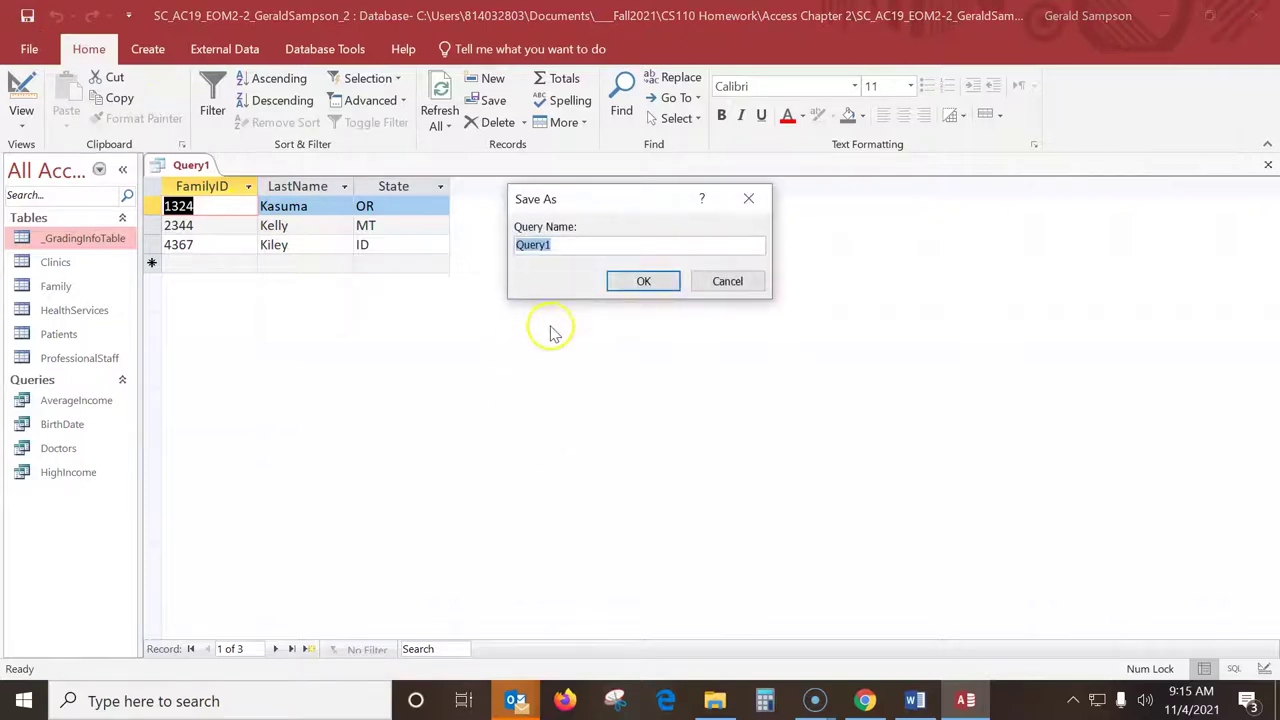
{"action": "type", "text": "KFamilies"}
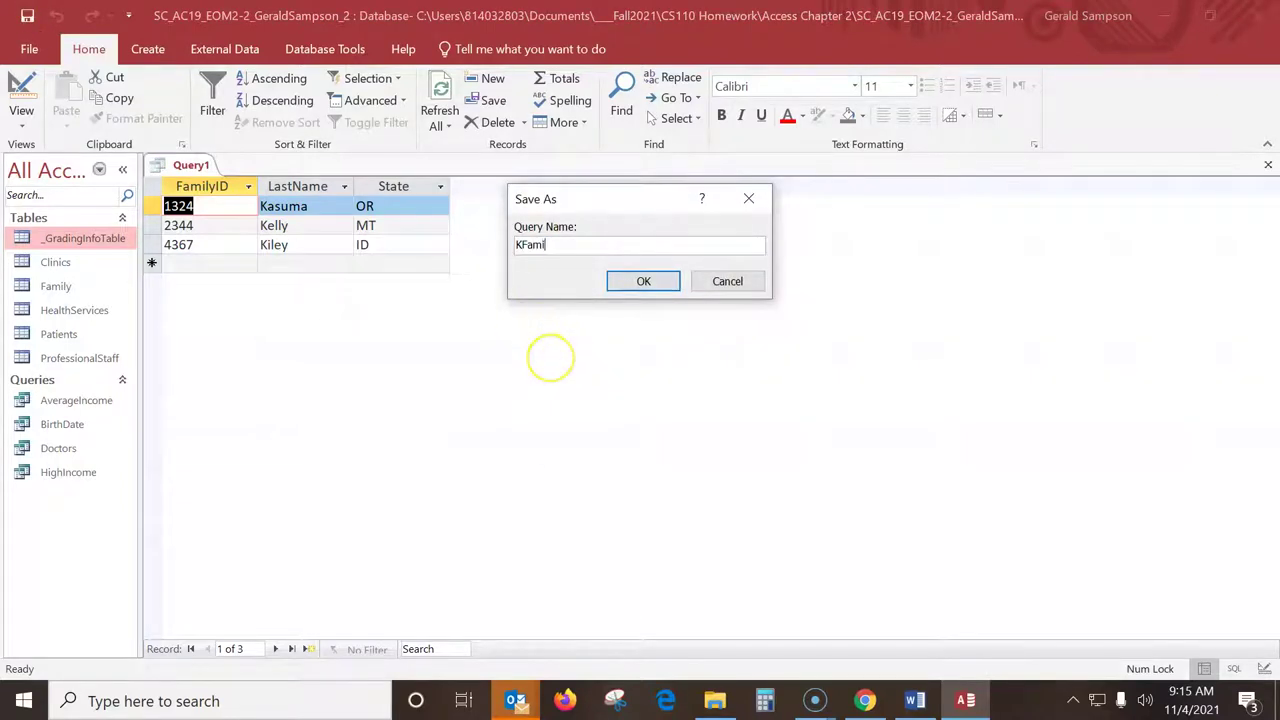
{"action": "left_click", "coordinate": [641, 281]}
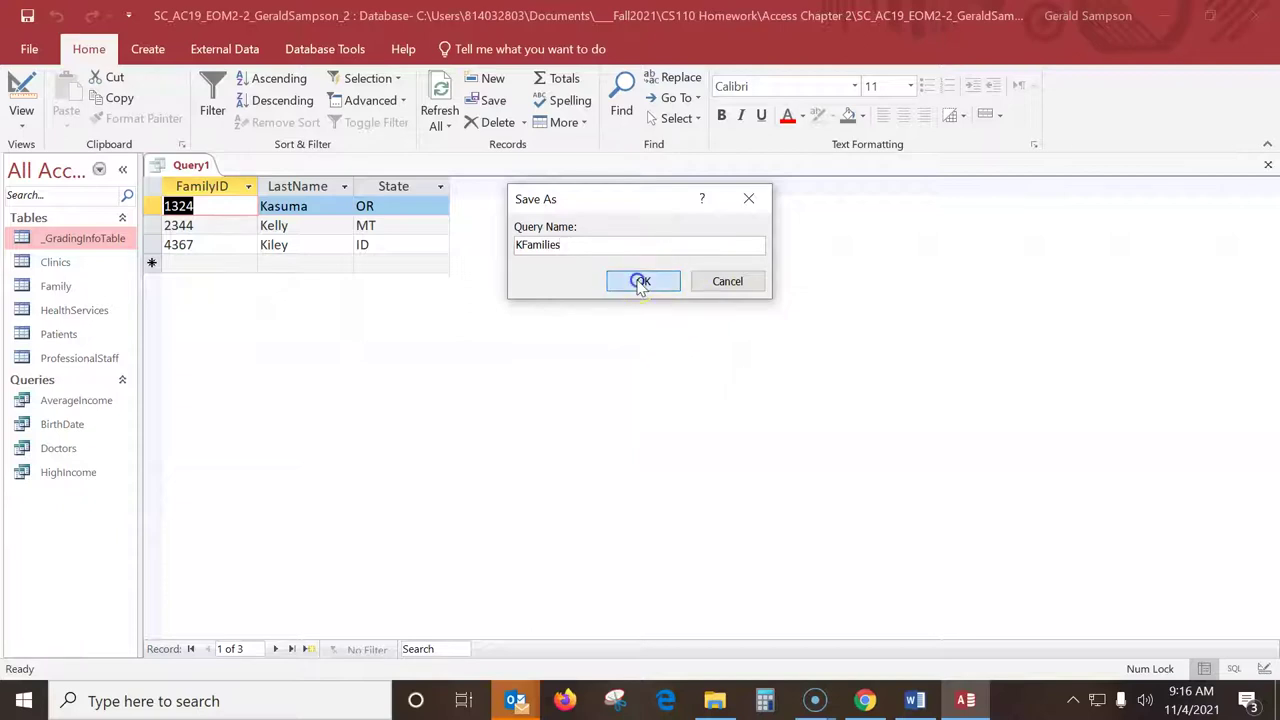
{"action": "left_click", "coordinate": [1267, 164]}
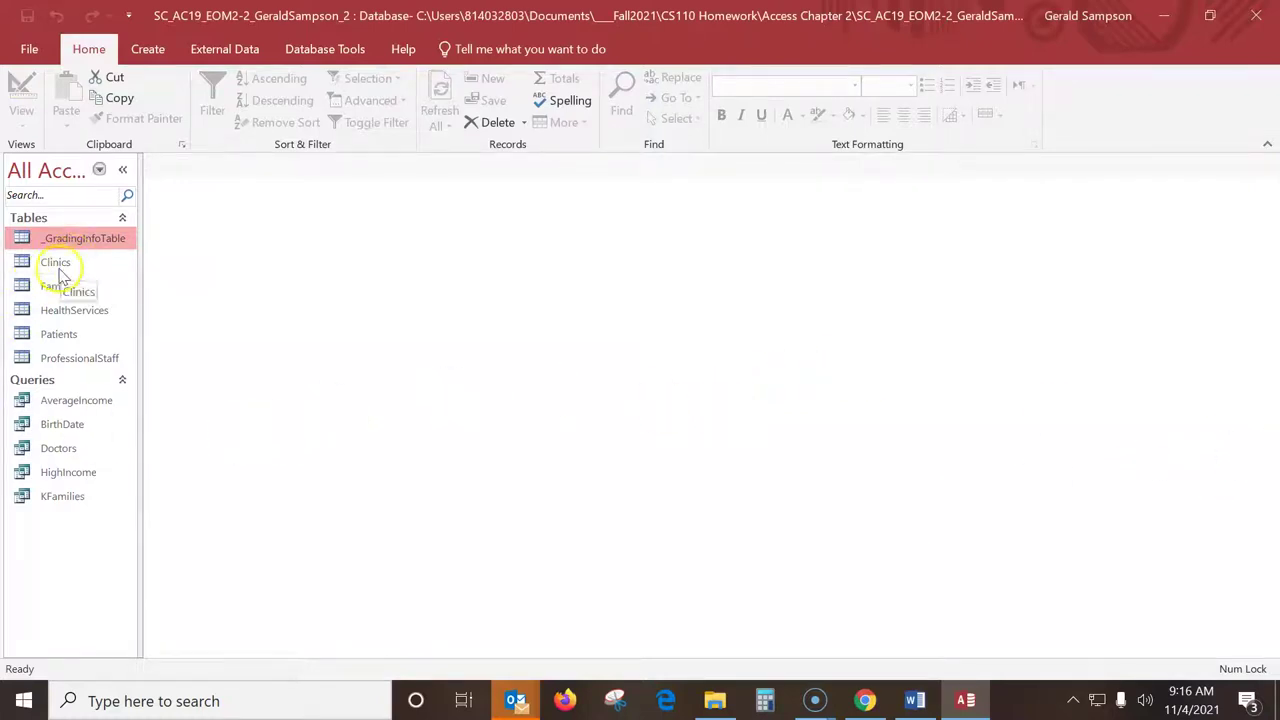
{"action": "left_click", "coordinate": [58, 427]}
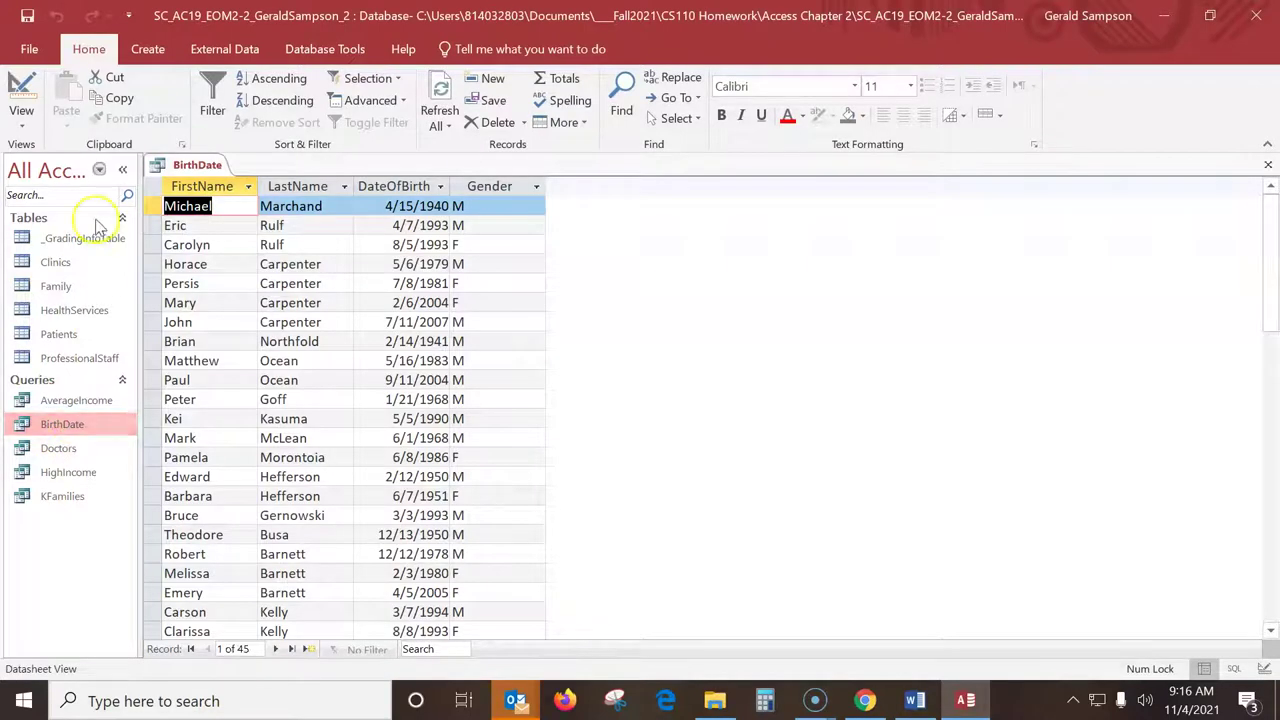
{"action": "left_click", "coordinate": [104, 172]}
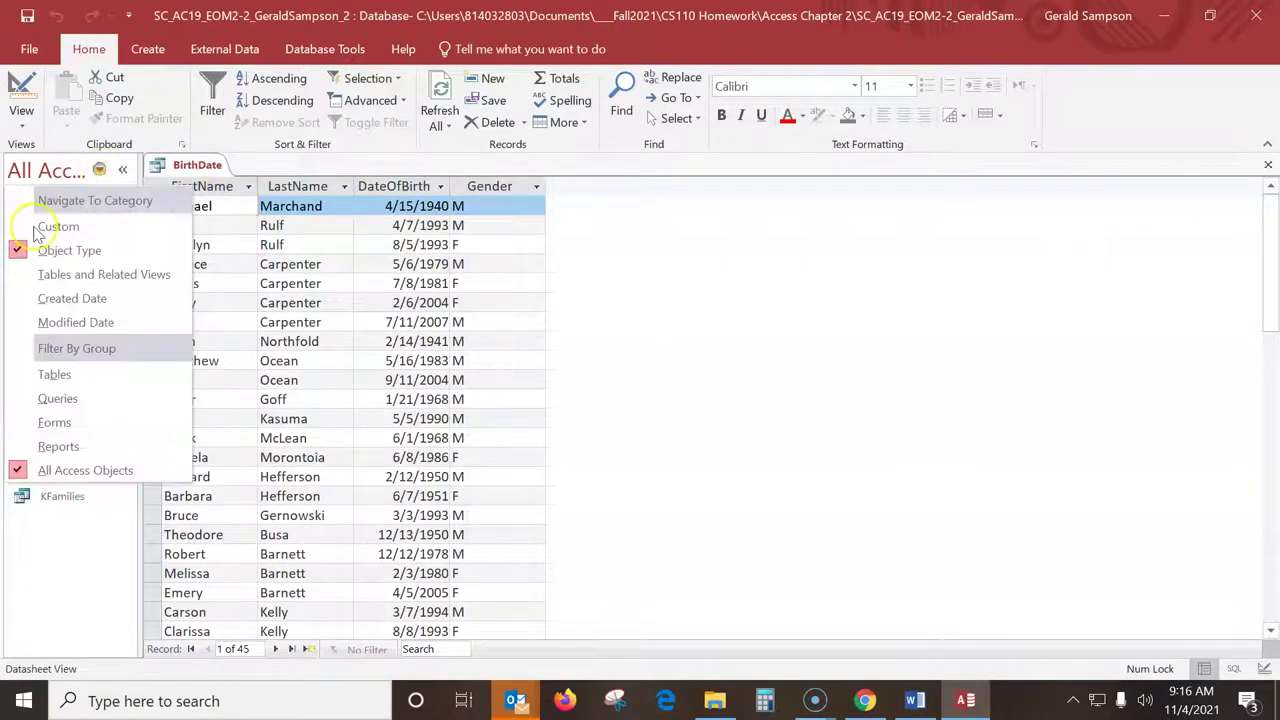
{"action": "left_click", "coordinate": [45, 271]}
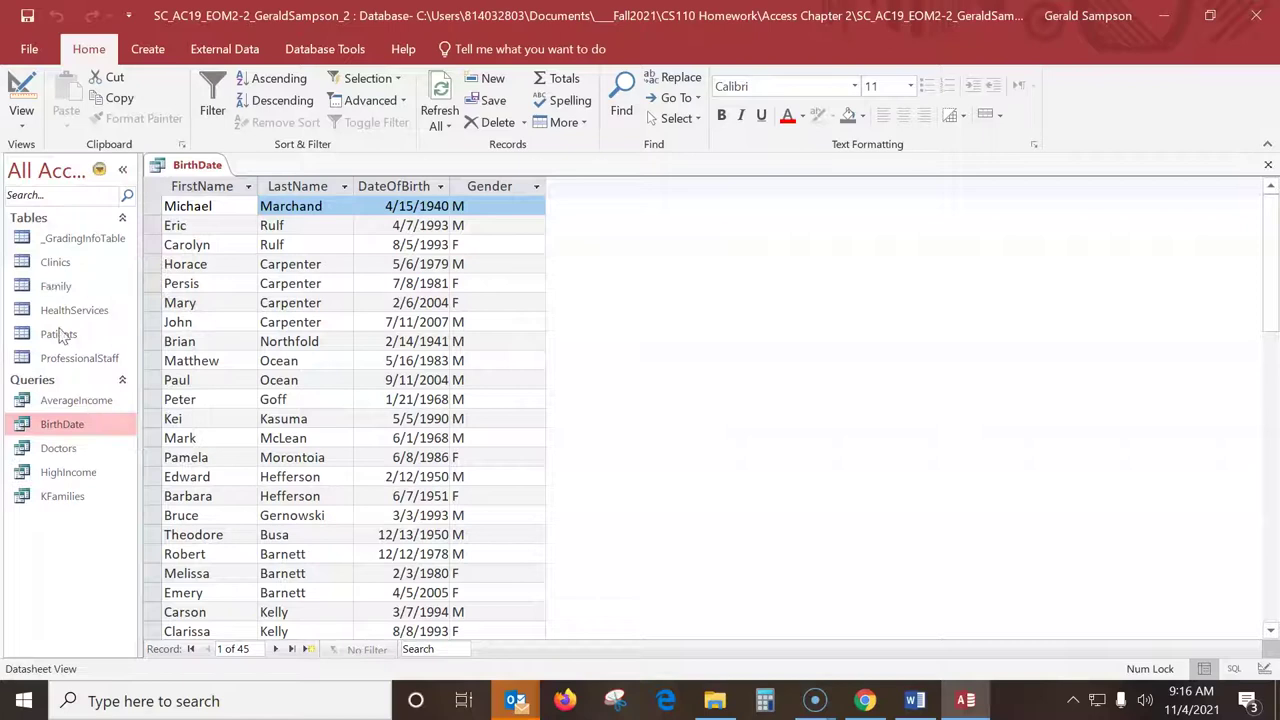
{"action": "left_click", "coordinate": [100, 170]}
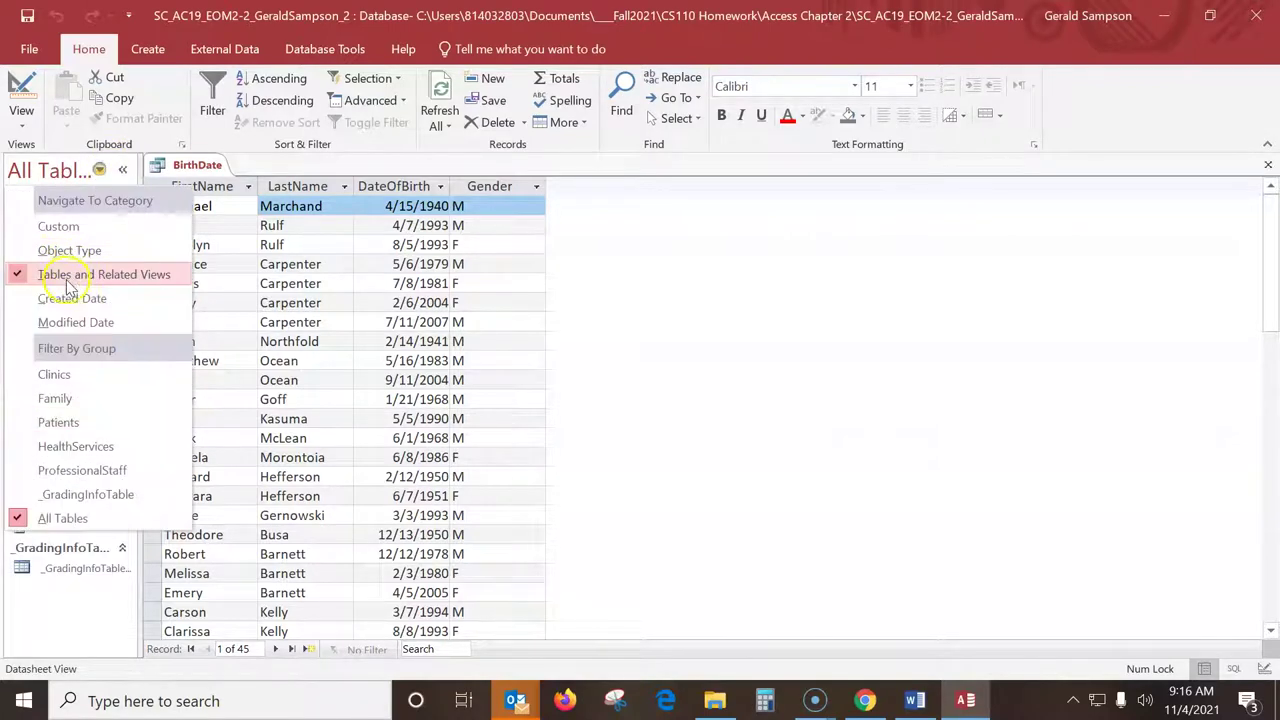
{"action": "left_click", "coordinate": [76, 226]}
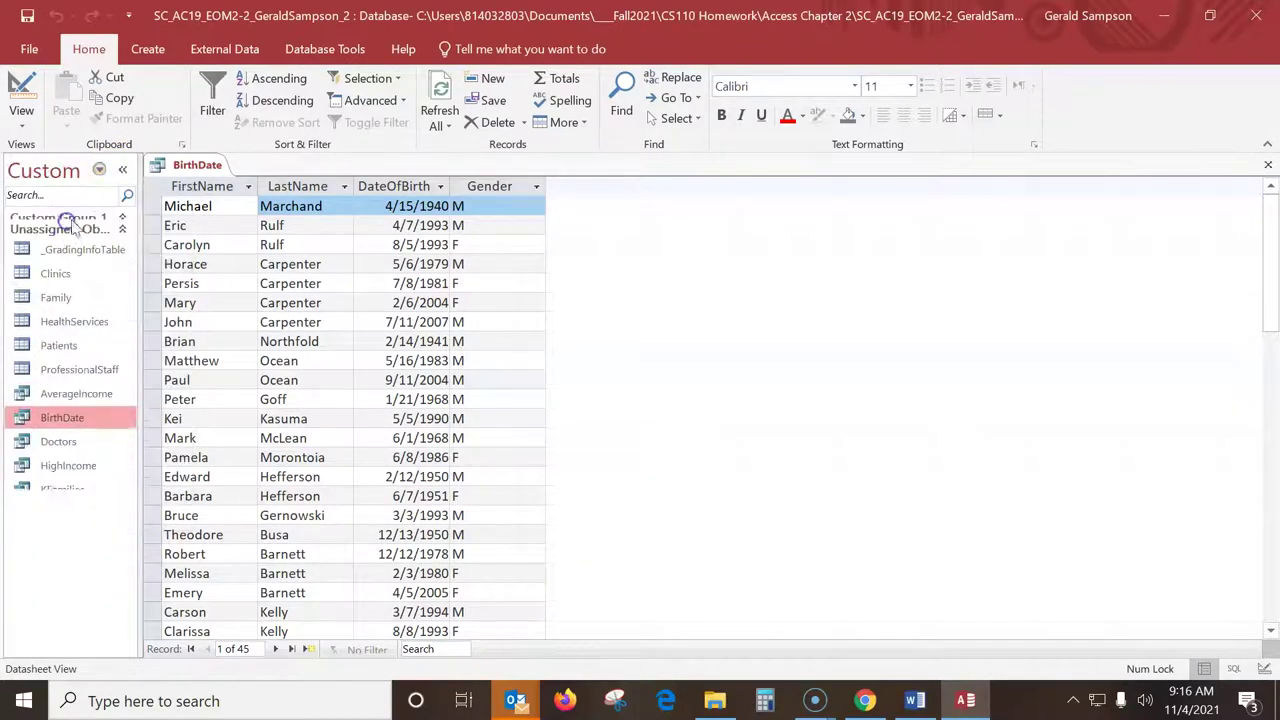
{"action": "left_click", "coordinate": [100, 172]}
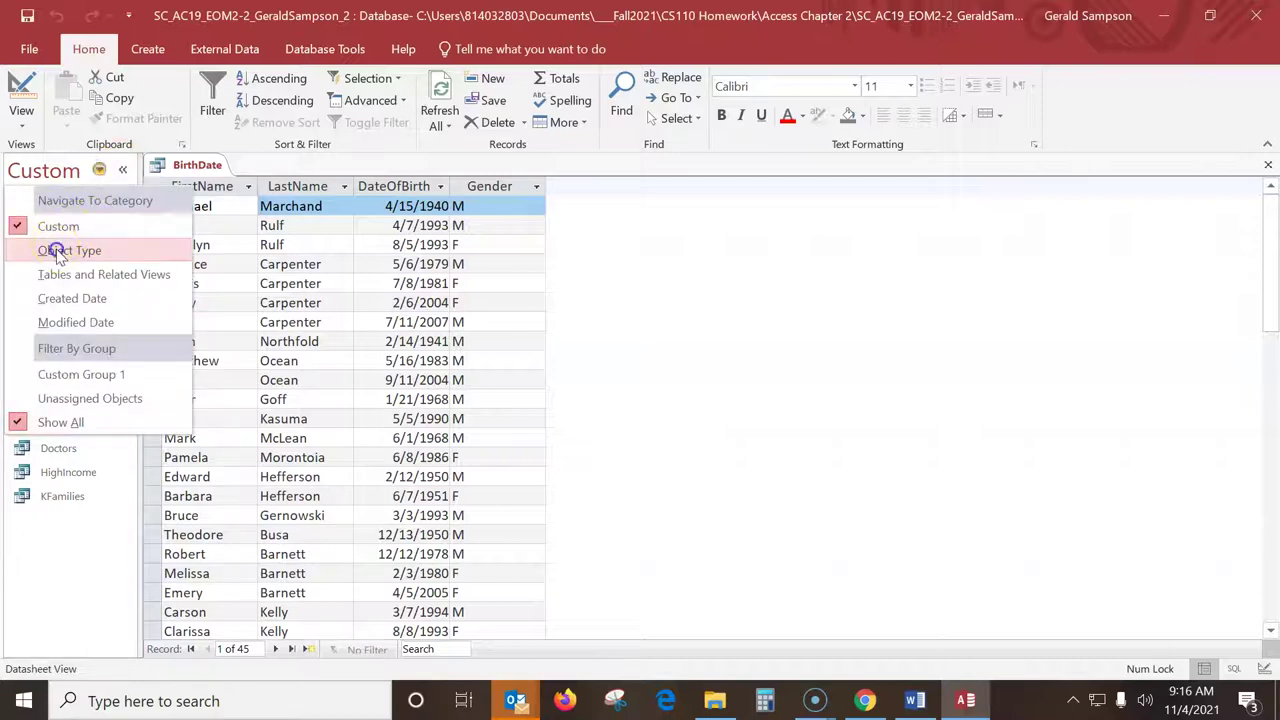
{"action": "left_click", "coordinate": [55, 251]}
{"action": "left_click", "coordinate": [98, 171]}
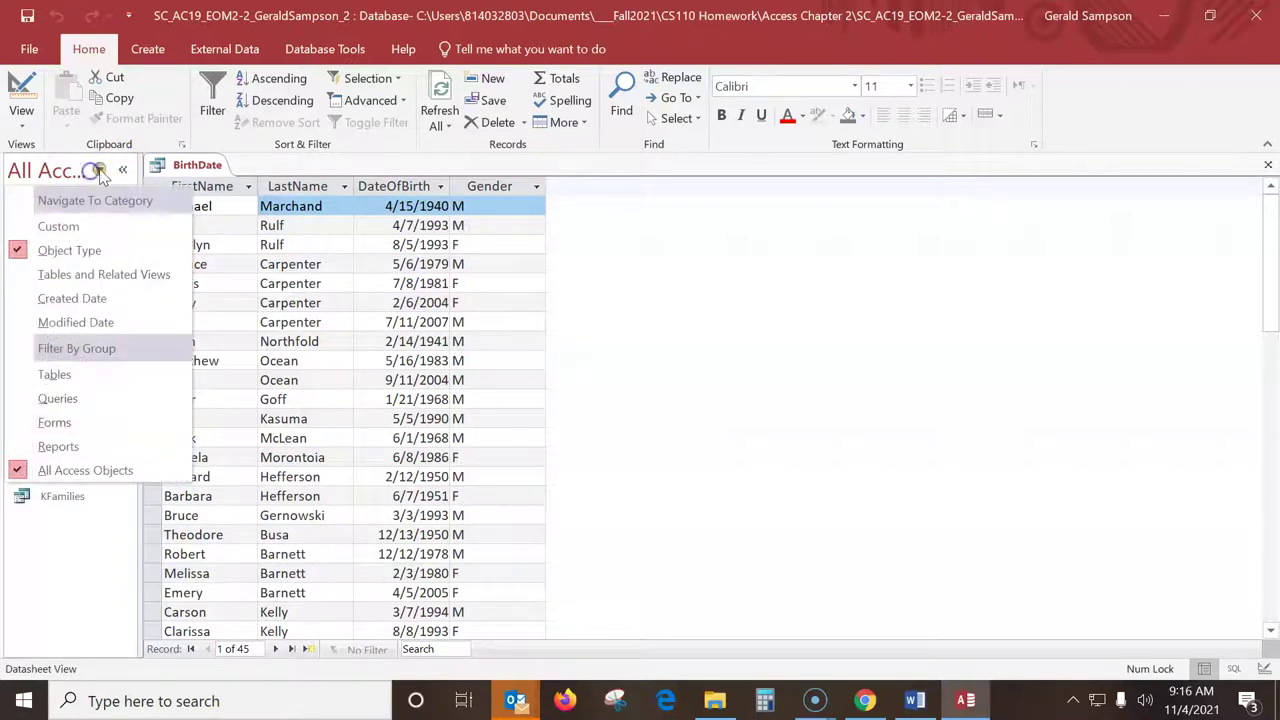
{"action": "left_click", "coordinate": [44, 376]}
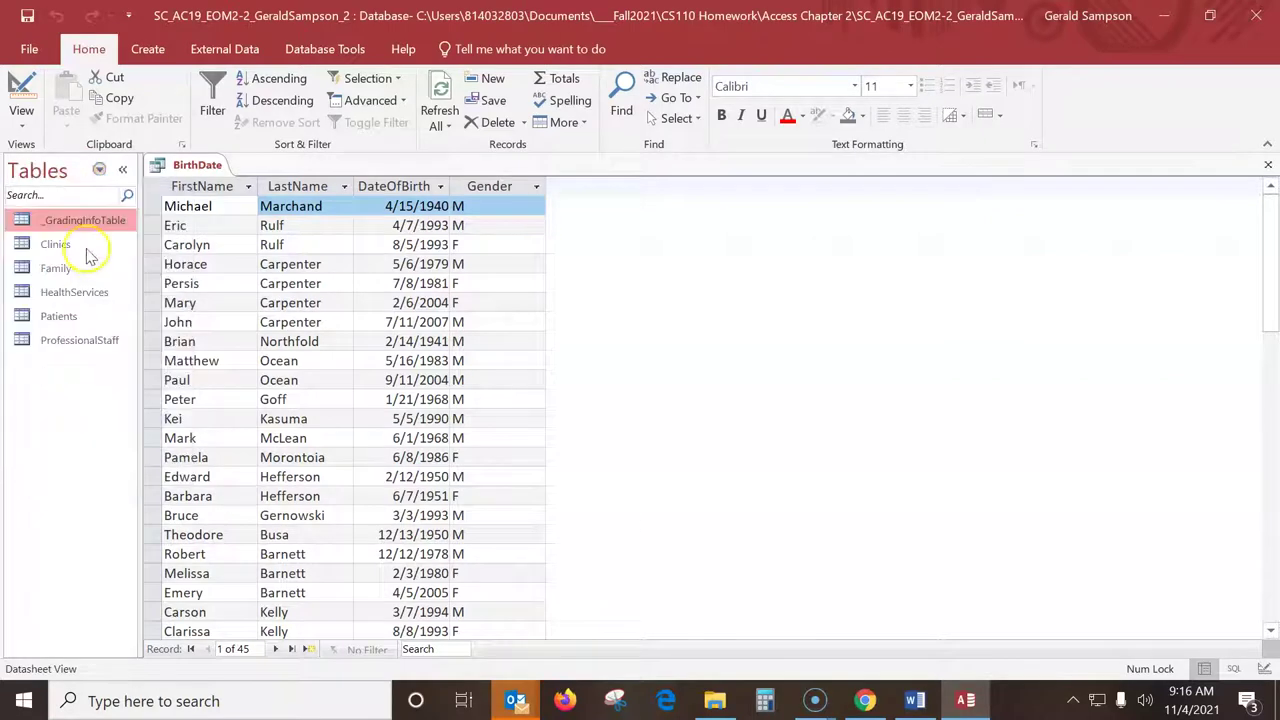
{"action": "left_click", "coordinate": [99, 170]}
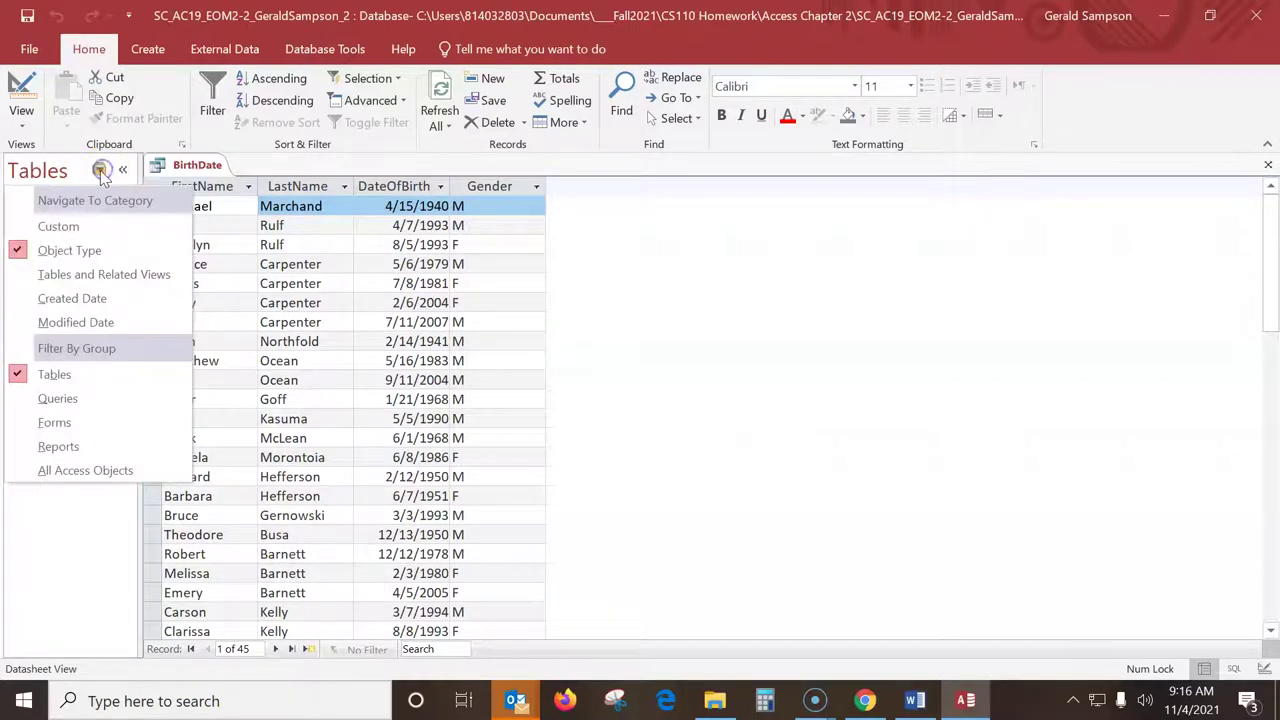
{"action": "left_click", "coordinate": [60, 469]}
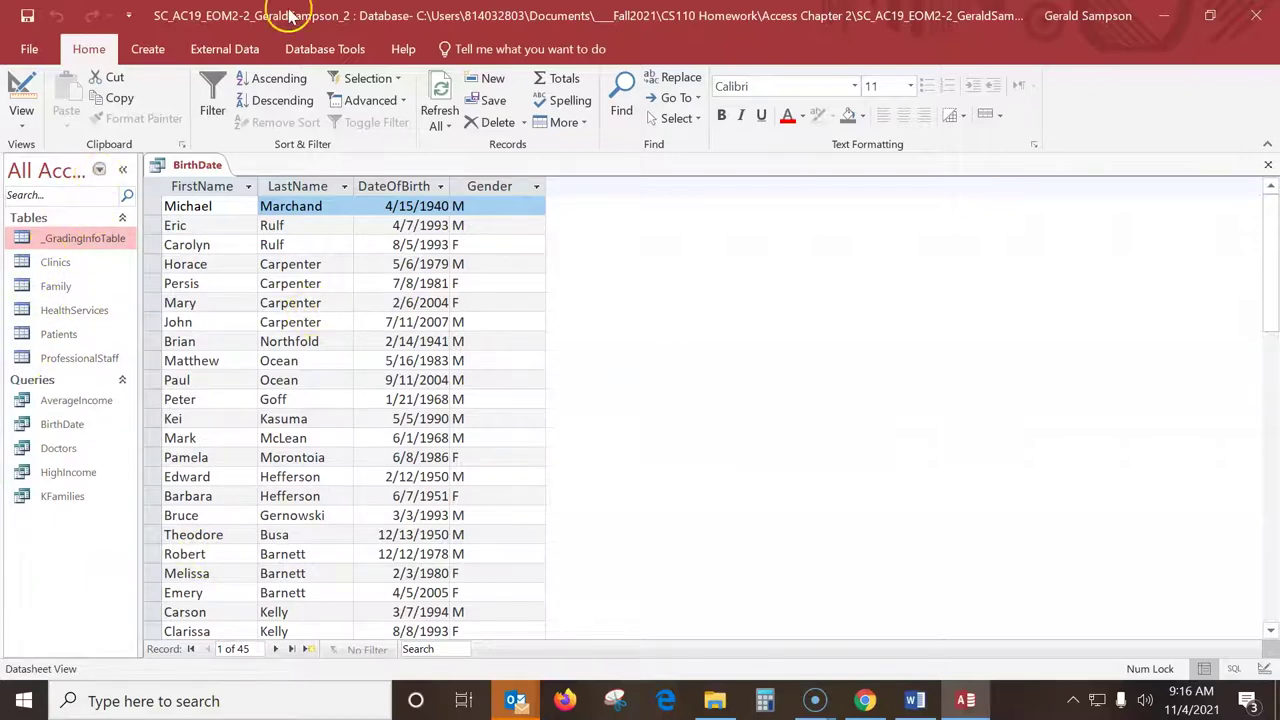
In BirthDate's Design view, set Gender's criterion to F and DateOfBirth's to >1/1/1980.
{"action": "left_click", "coordinate": [20, 92]}
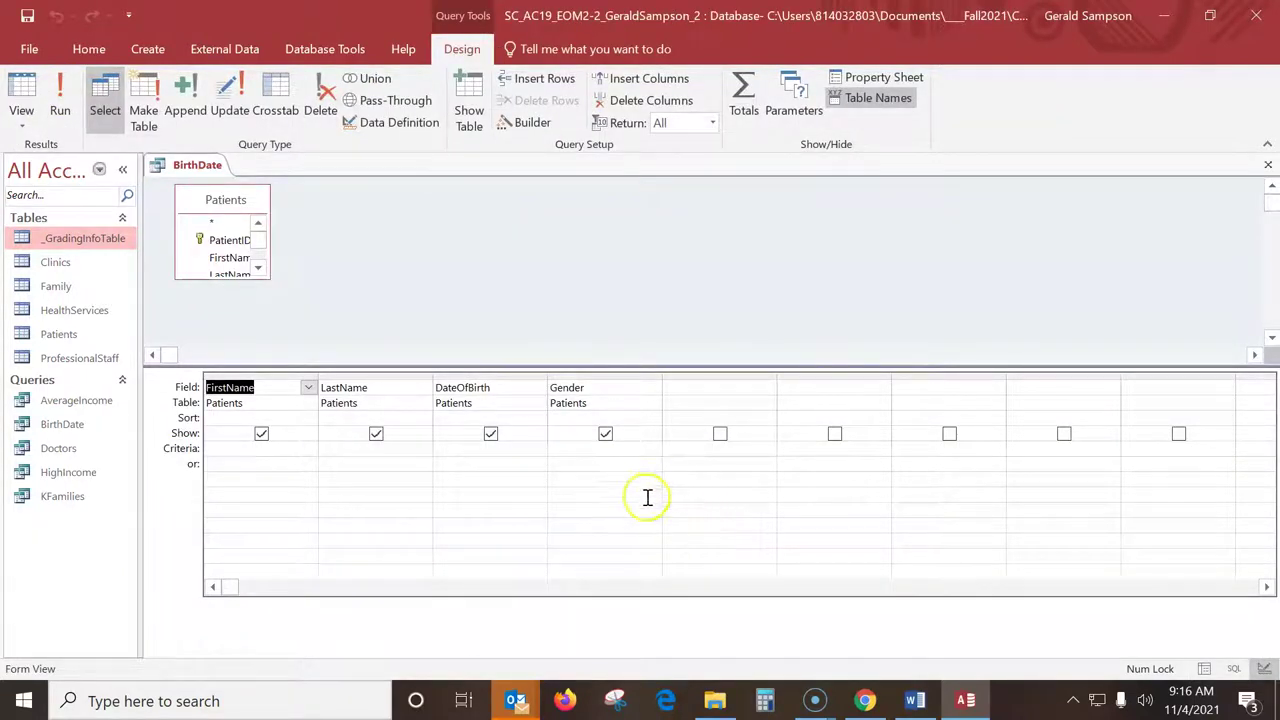
{"action": "left_click", "coordinate": [575, 450]}
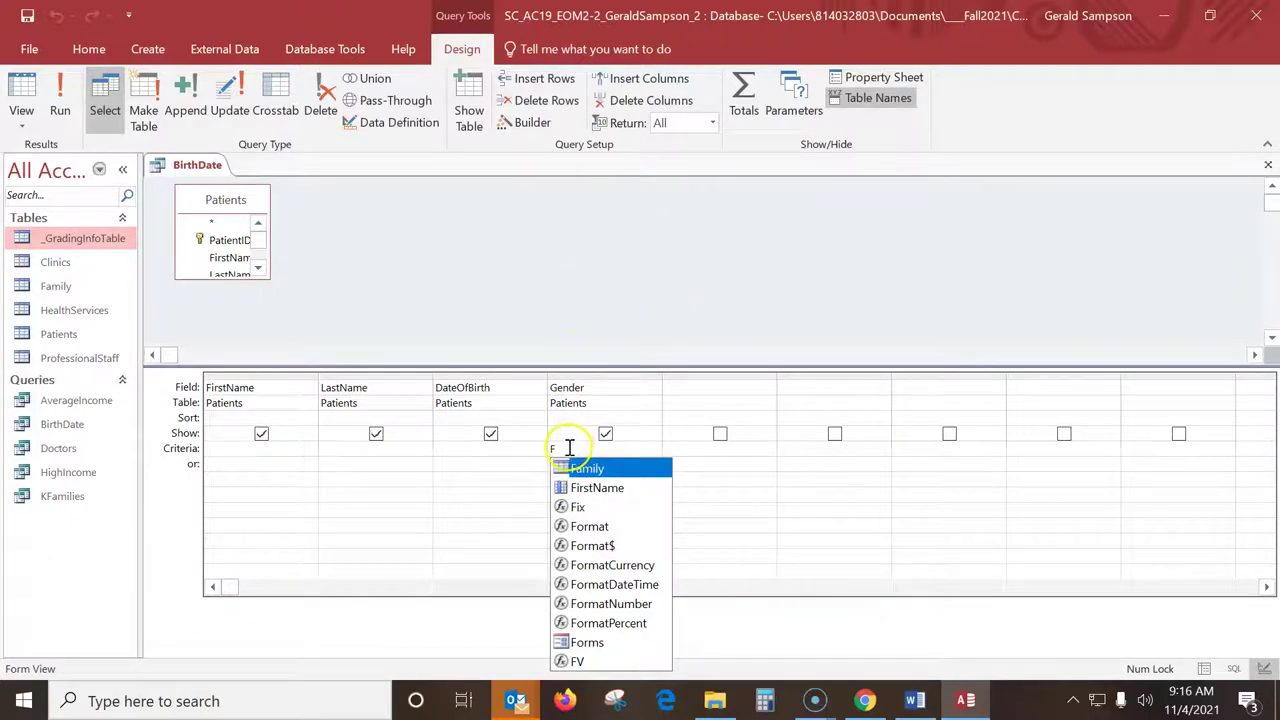
{"action": "left_click", "coordinate": [590, 285]}
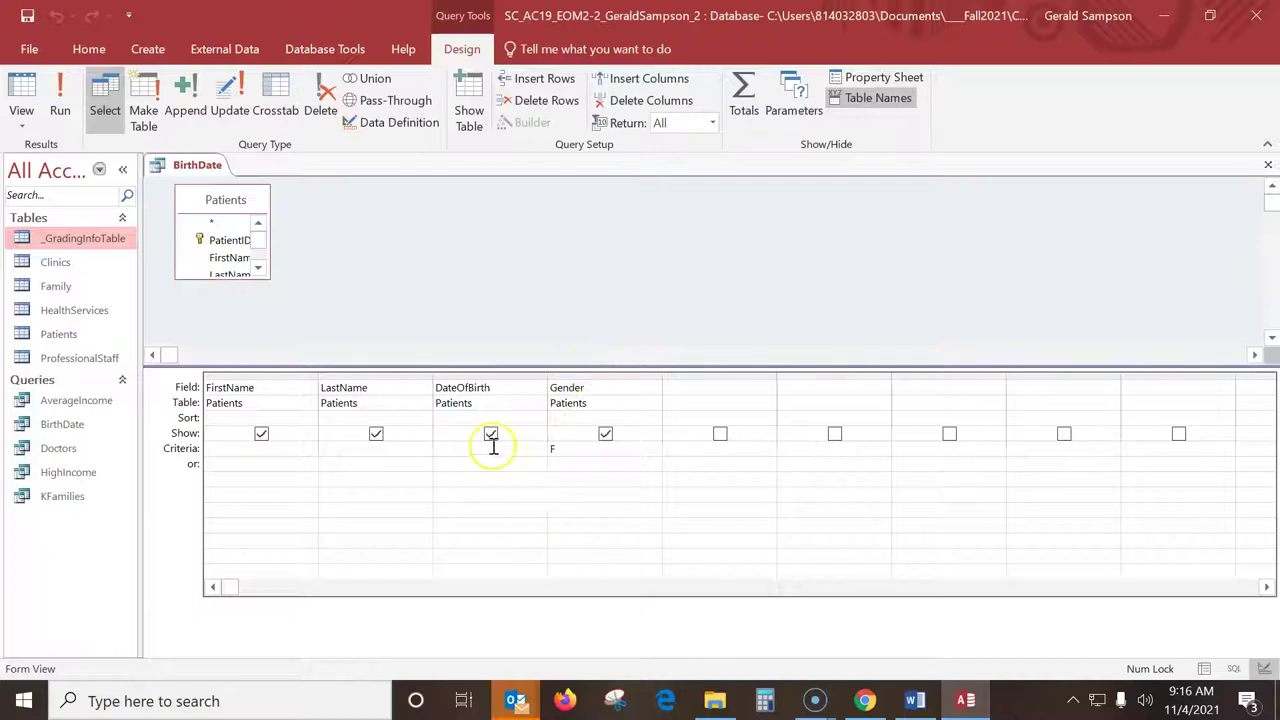
{"action": "left_click", "coordinate": [457, 448]}
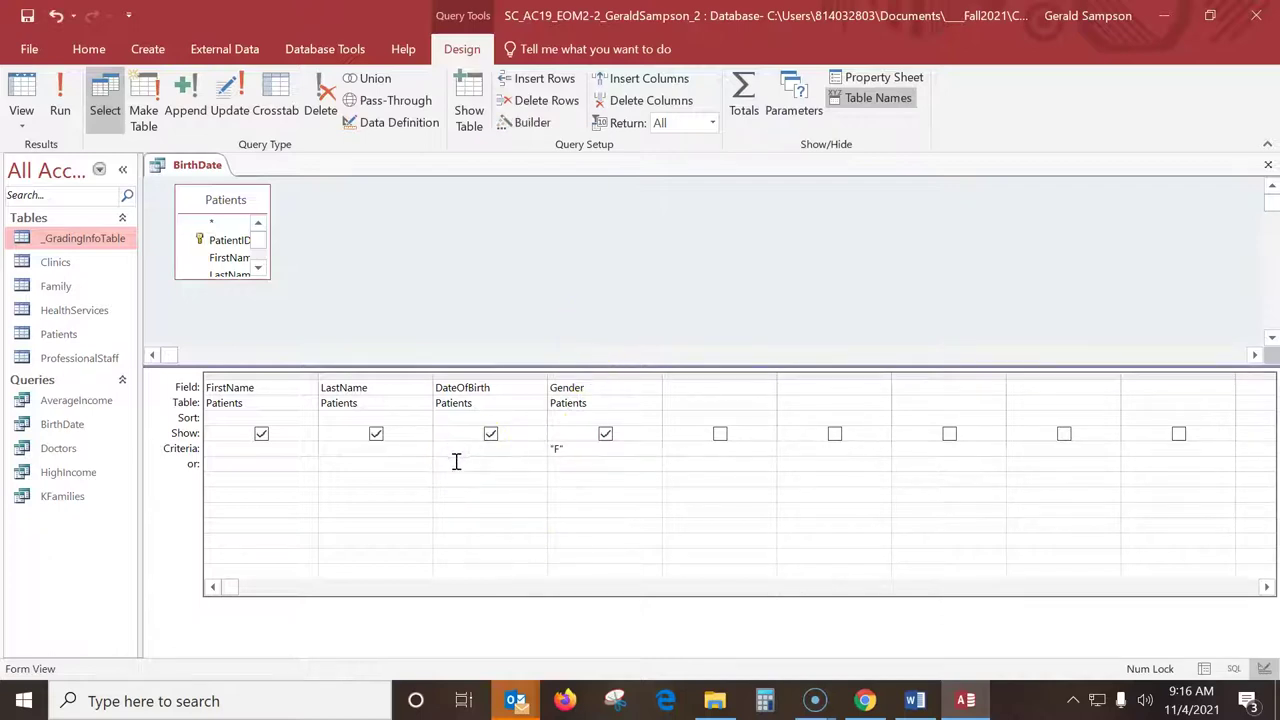
{"action": "type", "text": ">1/1/1980"}
Check a Gender value in the Patients table, then run BirthDate to confirm 20 female patients.
{"action": "double_click", "coordinate": [57, 334]}
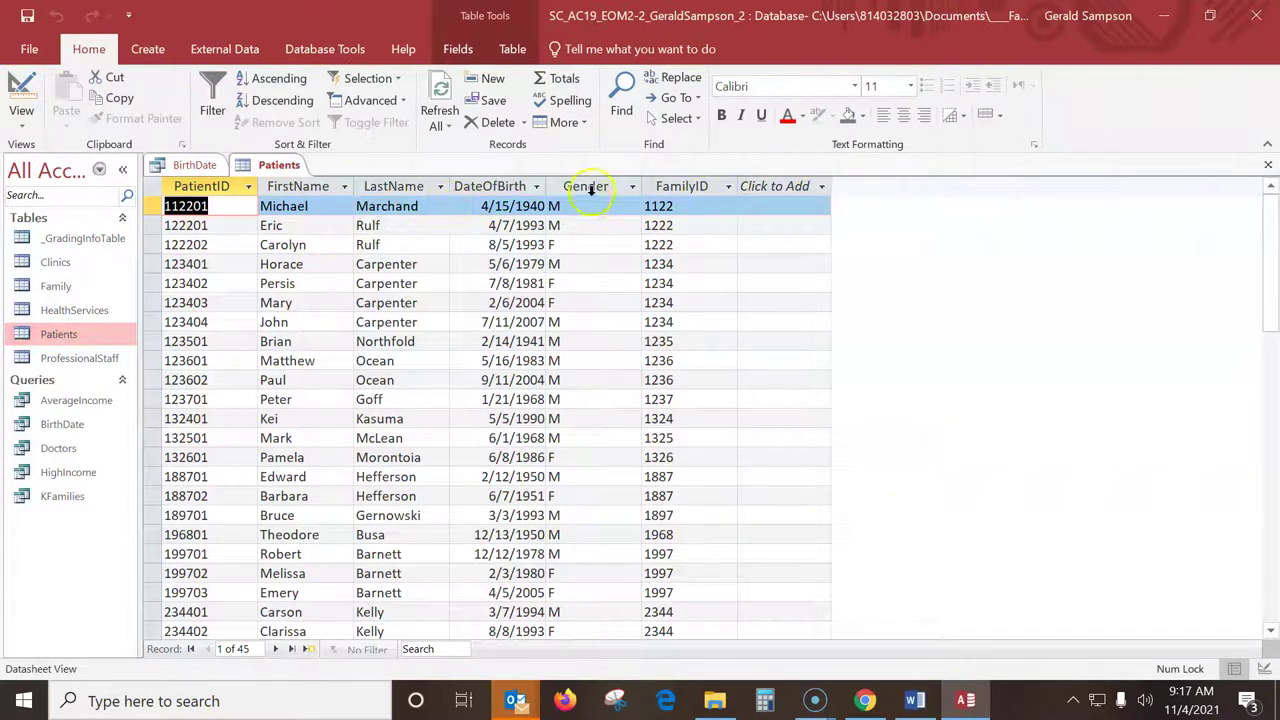
{"action": "left_click", "coordinate": [578, 284]}
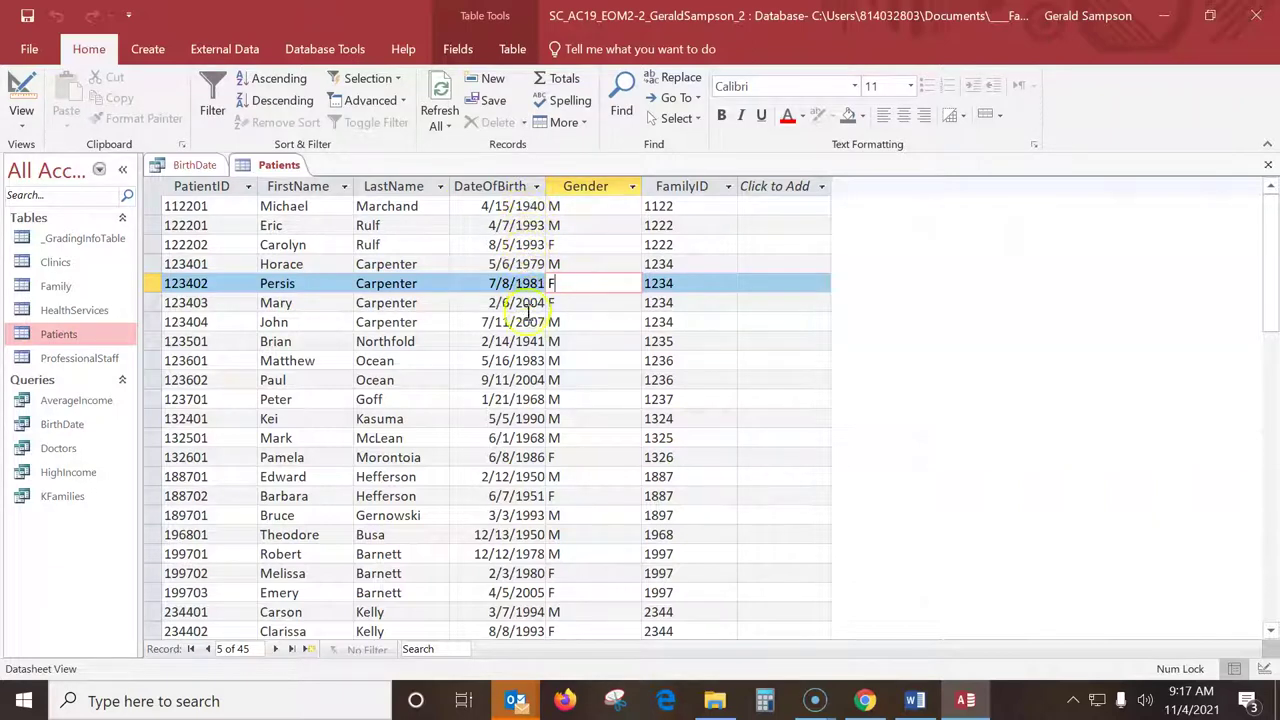
{"action": "left_click", "coordinate": [190, 166]}
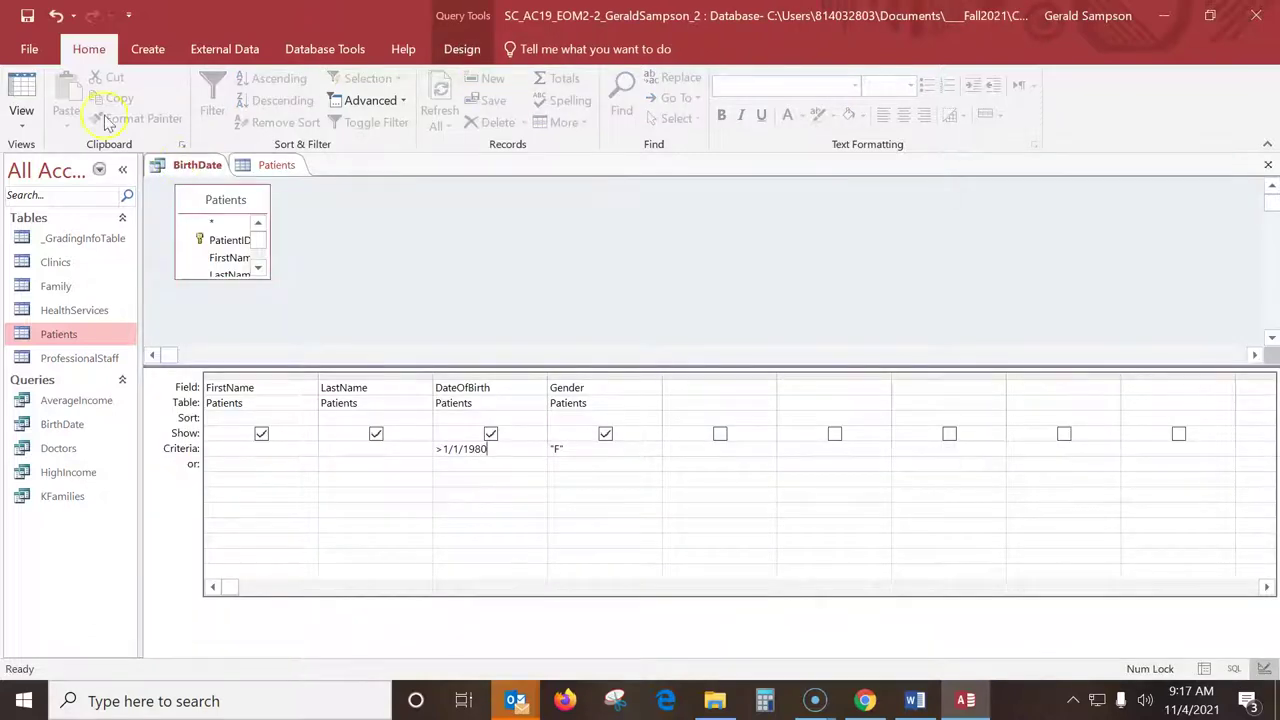
{"action": "left_click", "coordinate": [21, 100]}
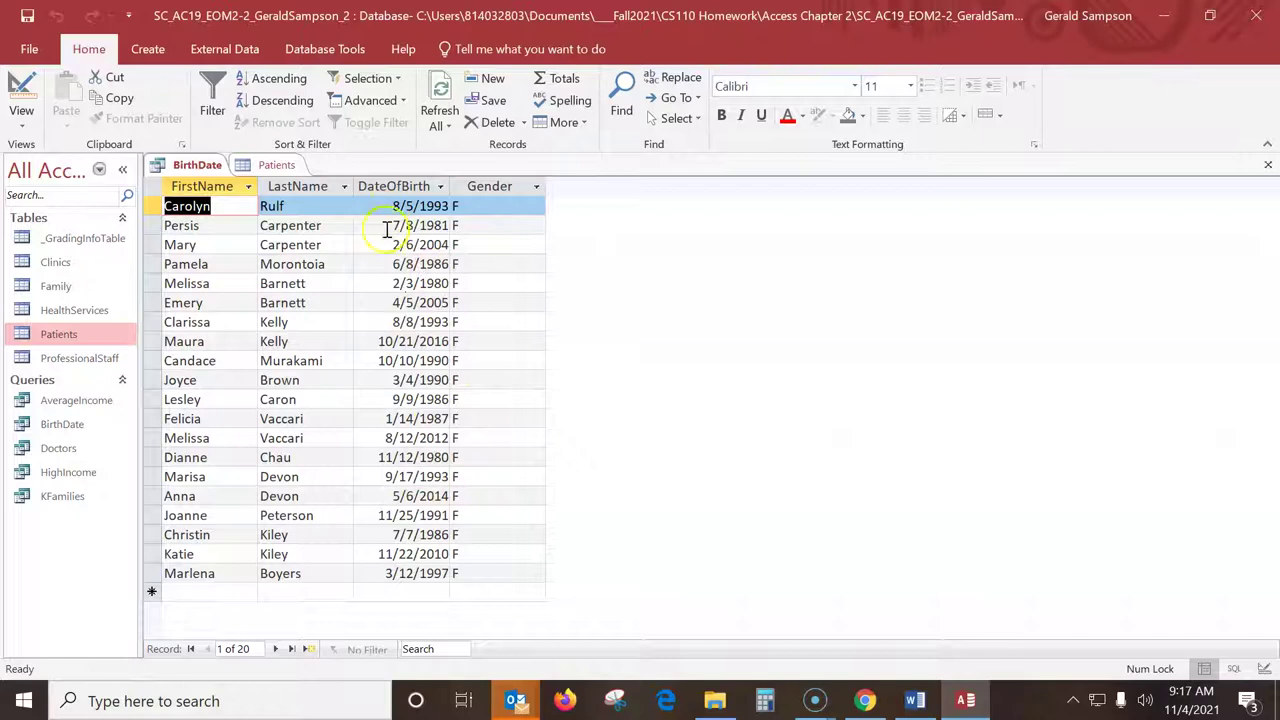
Set the DateOfBirth field's Format property to Medium Date in the BirthDate query.
{"action": "left_click", "coordinate": [24, 84]}
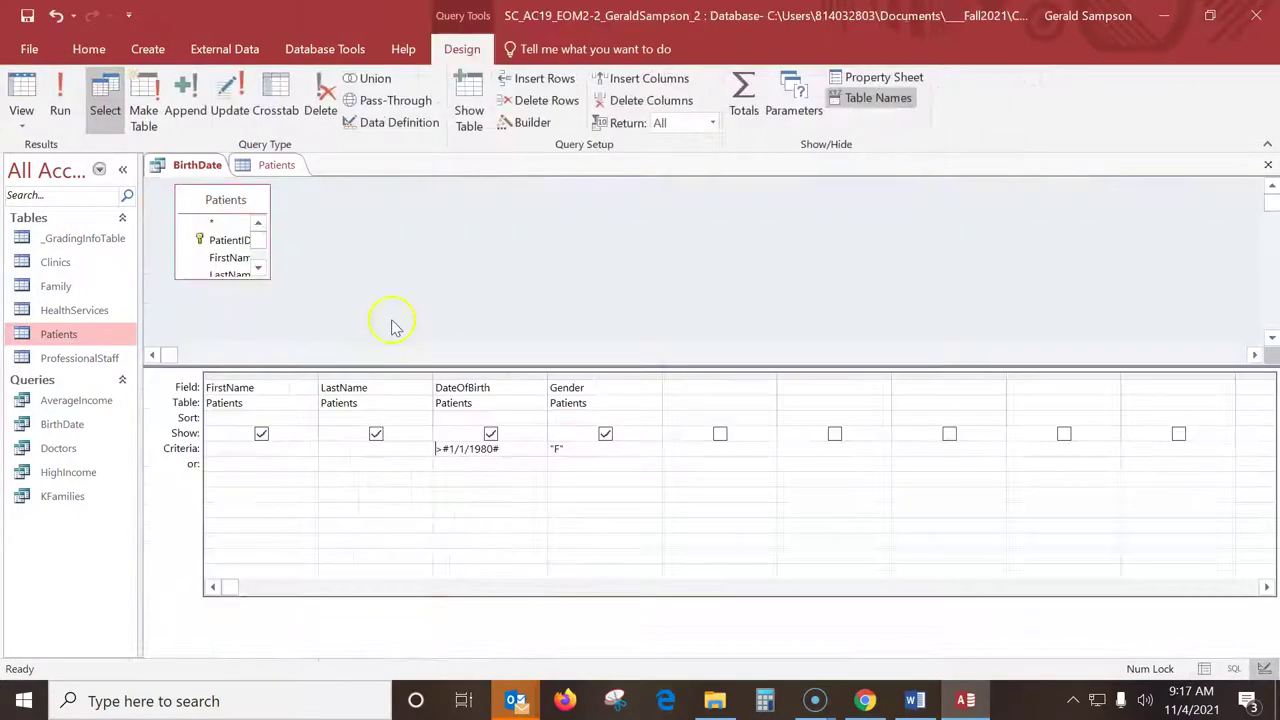
{"action": "left_click", "coordinate": [509, 387]}
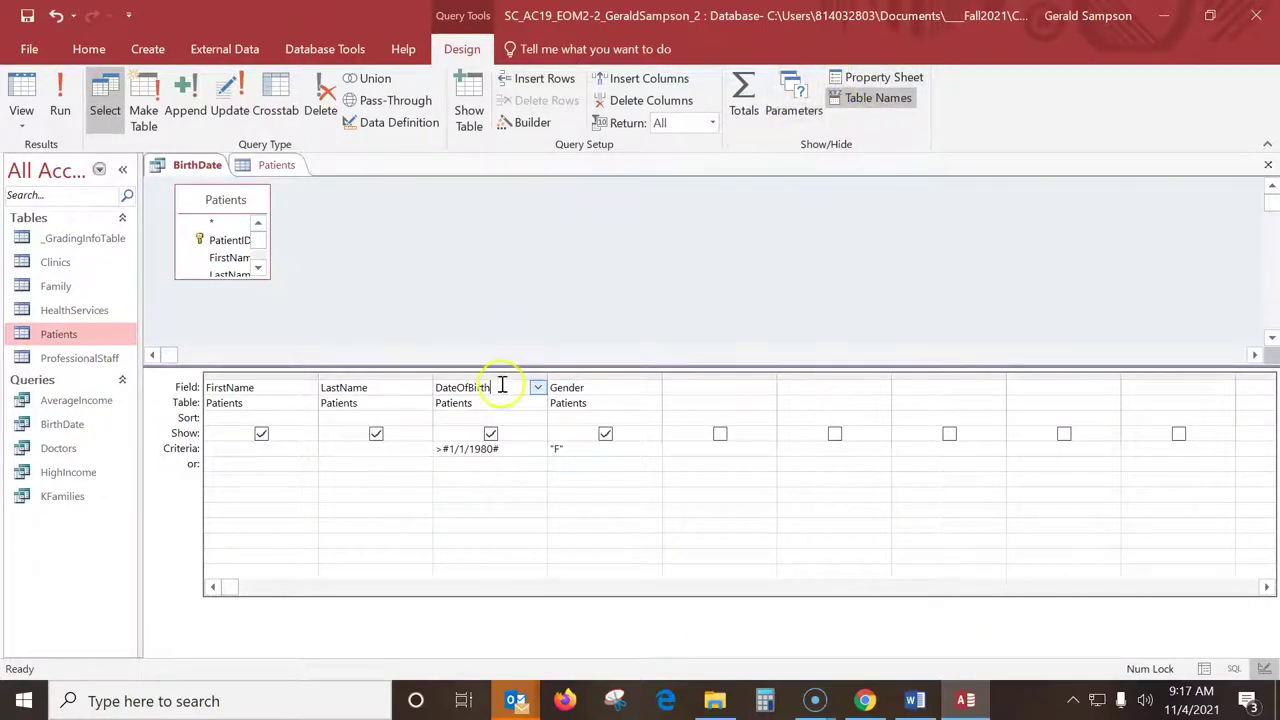
{"action": "right_click", "coordinate": [501, 387]}
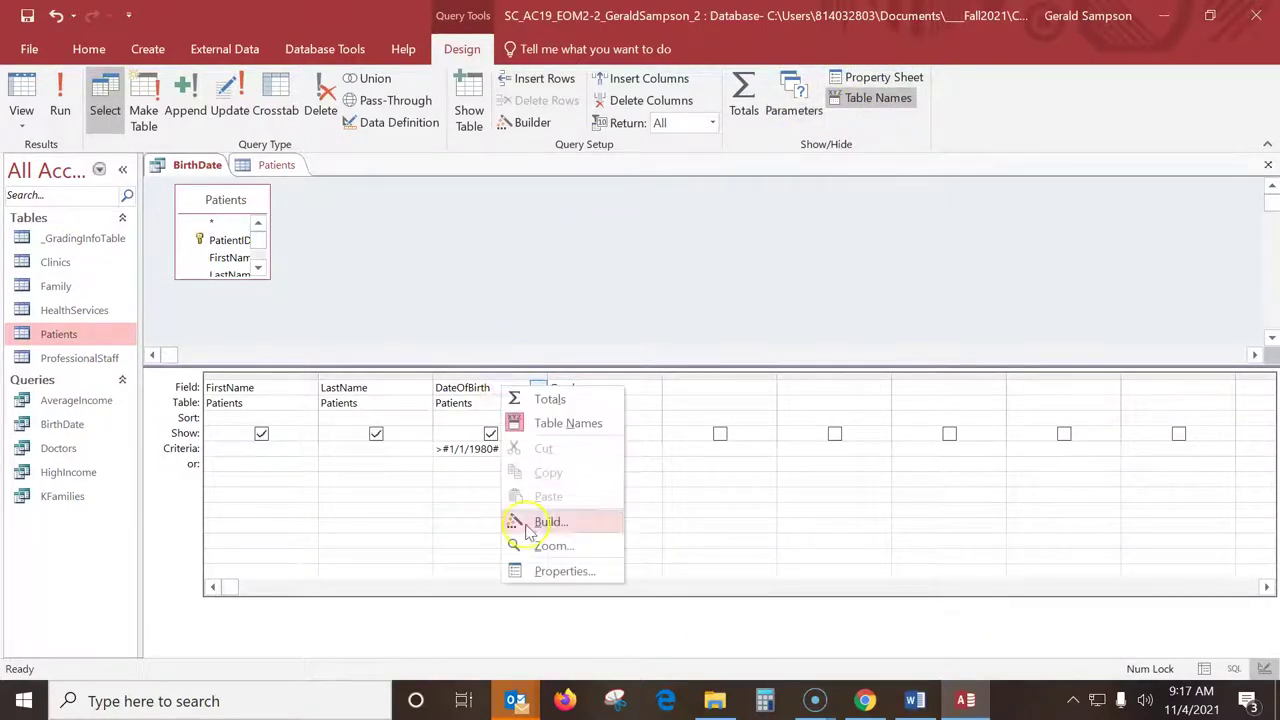
{"action": "left_click", "coordinate": [574, 570]}
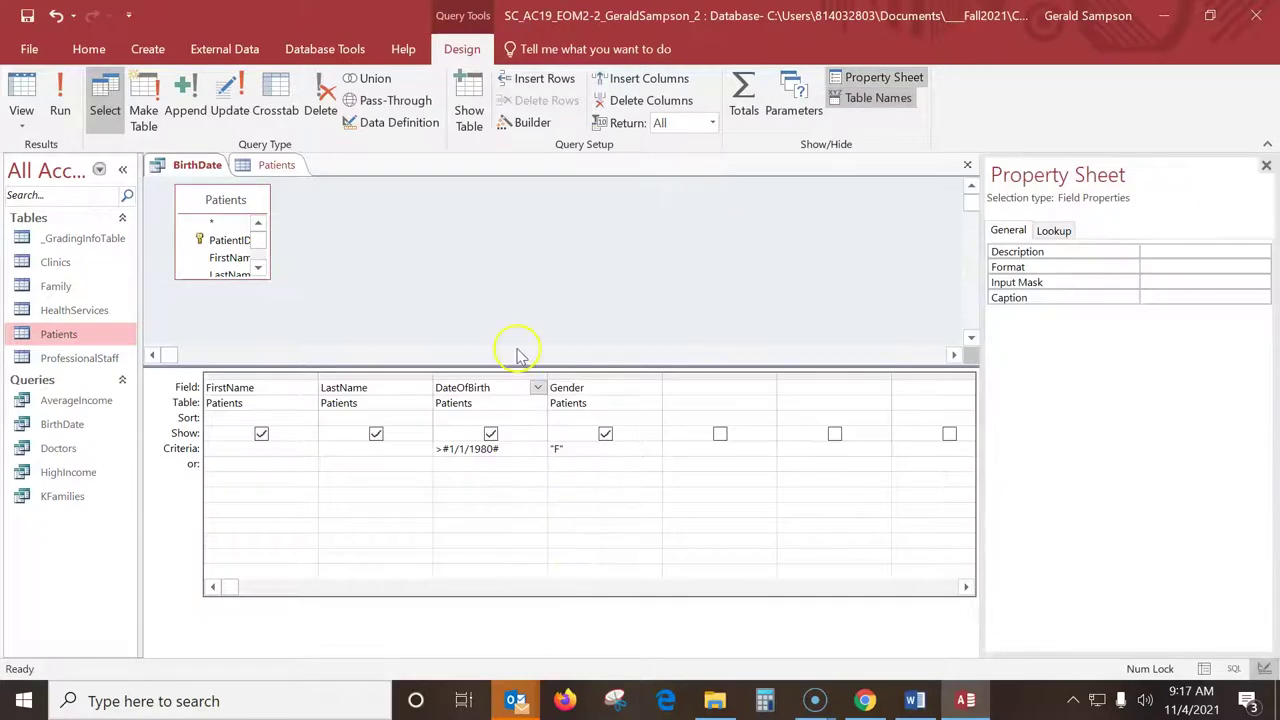
{"action": "left_click", "coordinate": [1177, 266]}
{"action": "left_click", "coordinate": [1261, 266]}
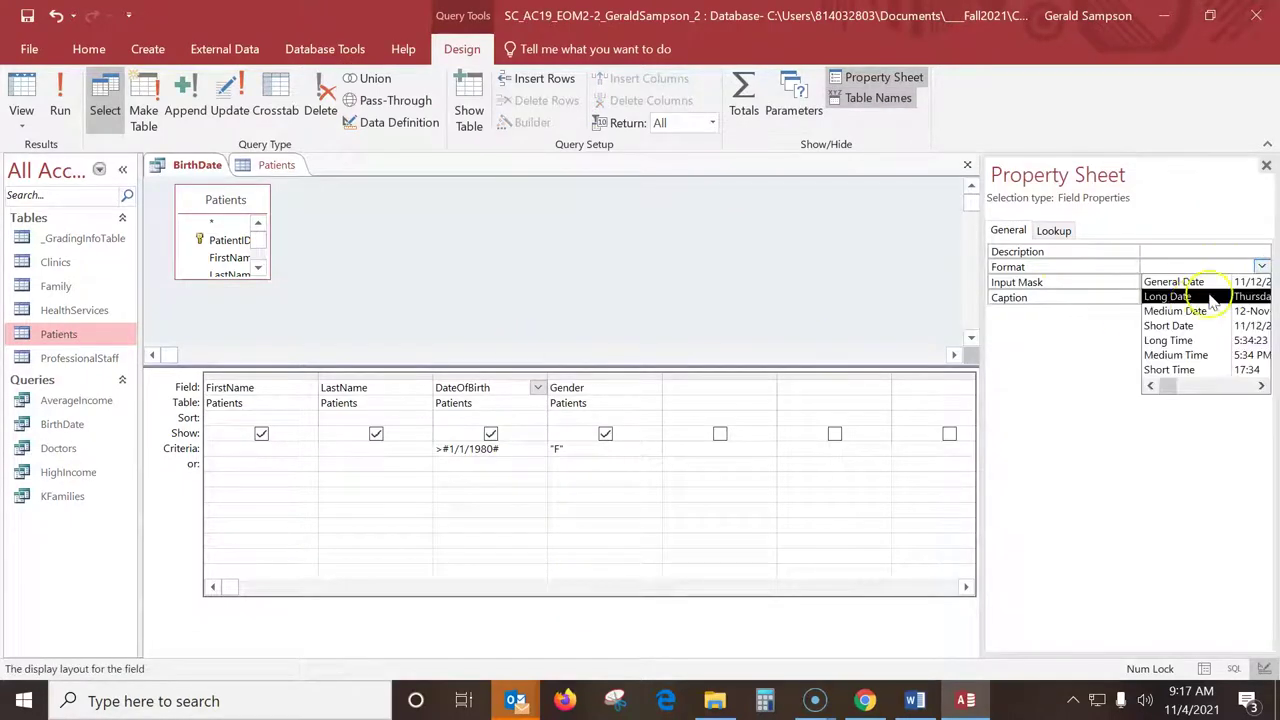
{"action": "left_click", "coordinate": [1186, 312]}
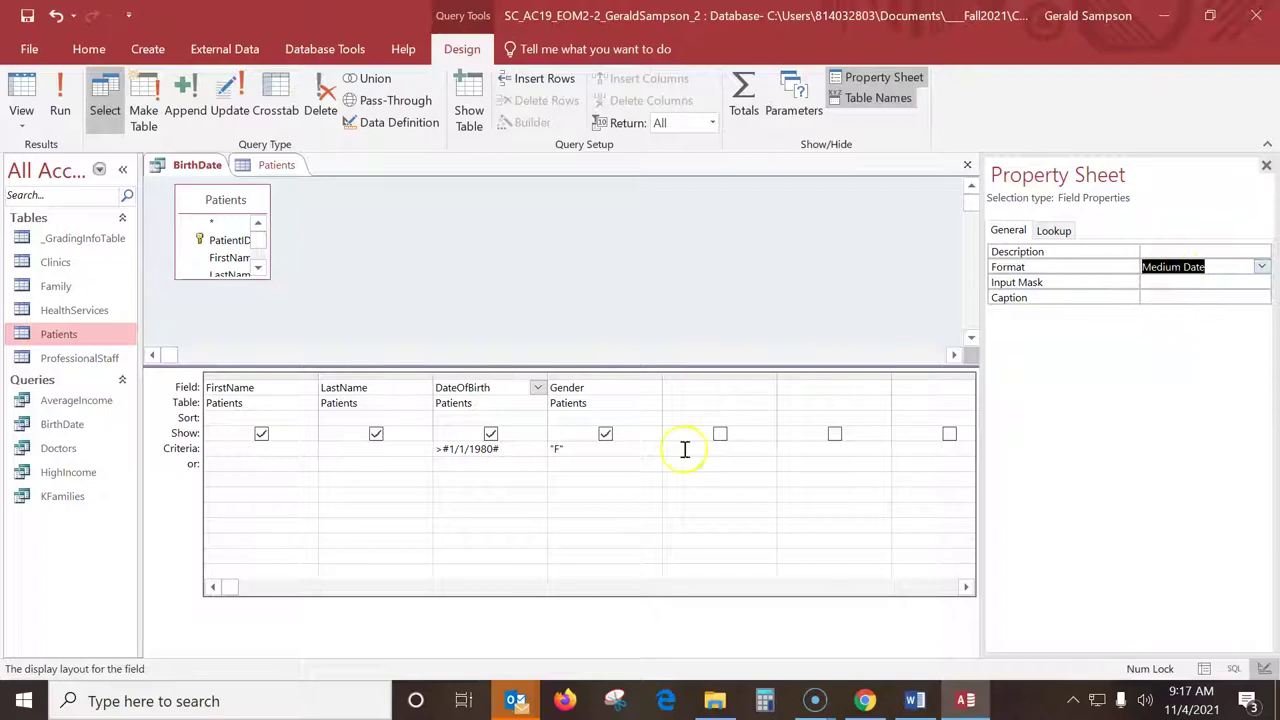
Review the Gender format options, run the query listing 20 female patients, and close it.
{"action": "left_click", "coordinate": [632, 389]}
{"action": "left_click", "coordinate": [1217, 266]}
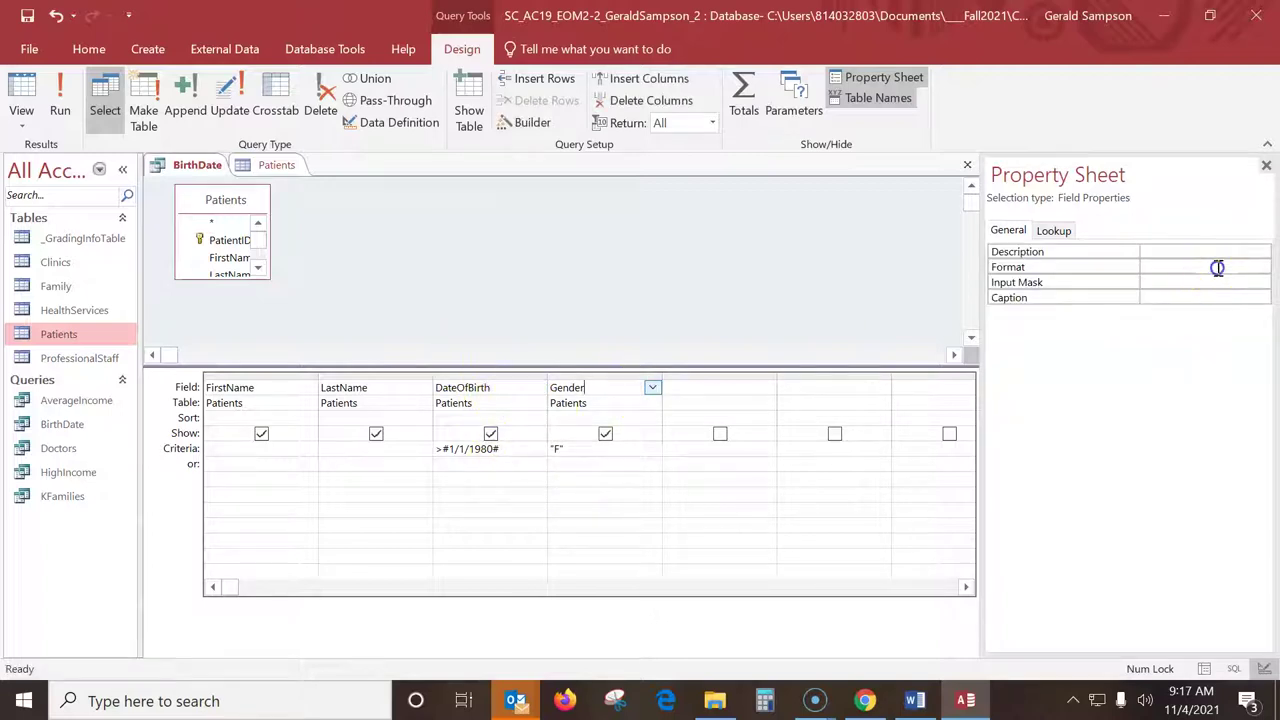
{"action": "left_click", "coordinate": [1262, 266]}
{"action": "left_click", "coordinate": [830, 270]}
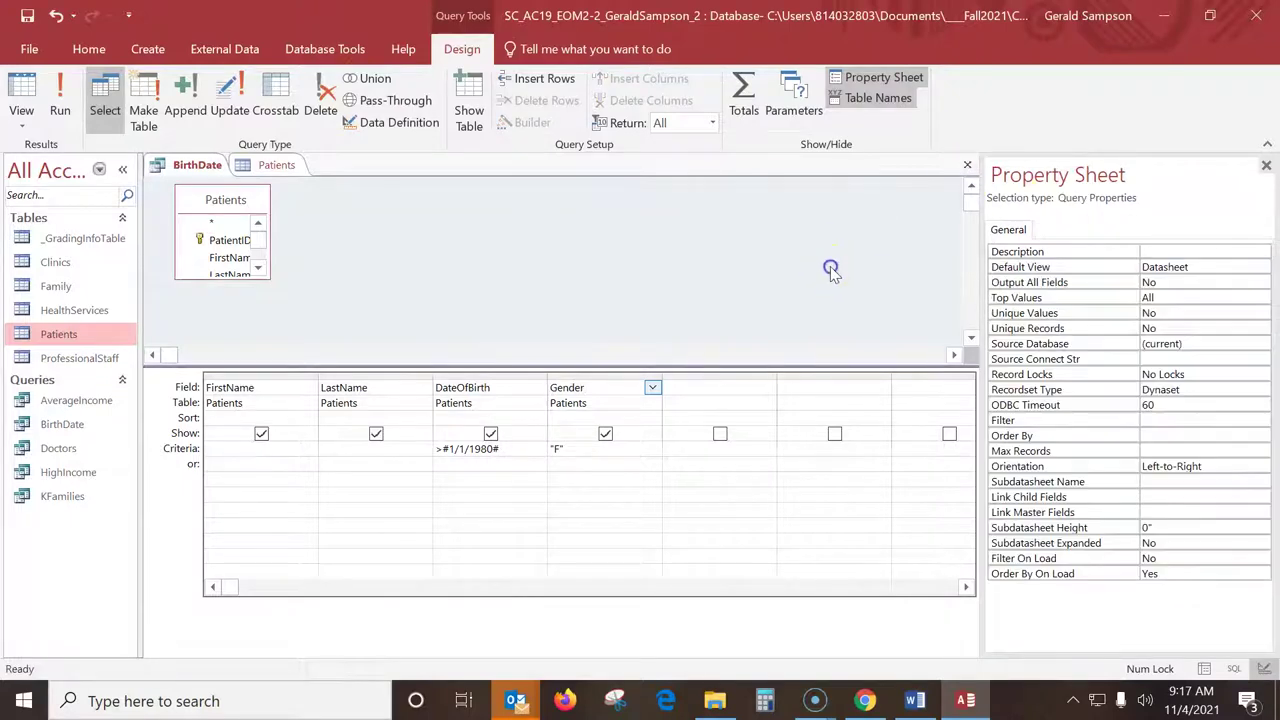
{"action": "left_click", "coordinate": [530, 402]}
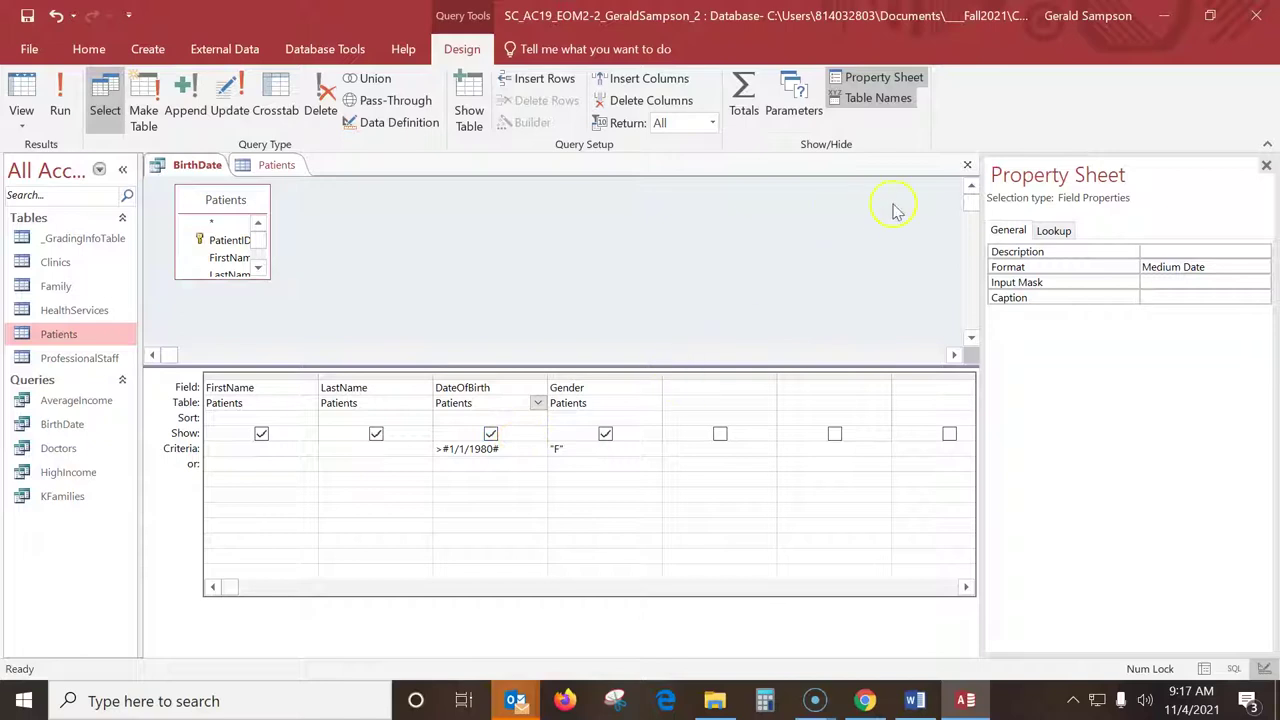
{"action": "left_click", "coordinate": [60, 100]}
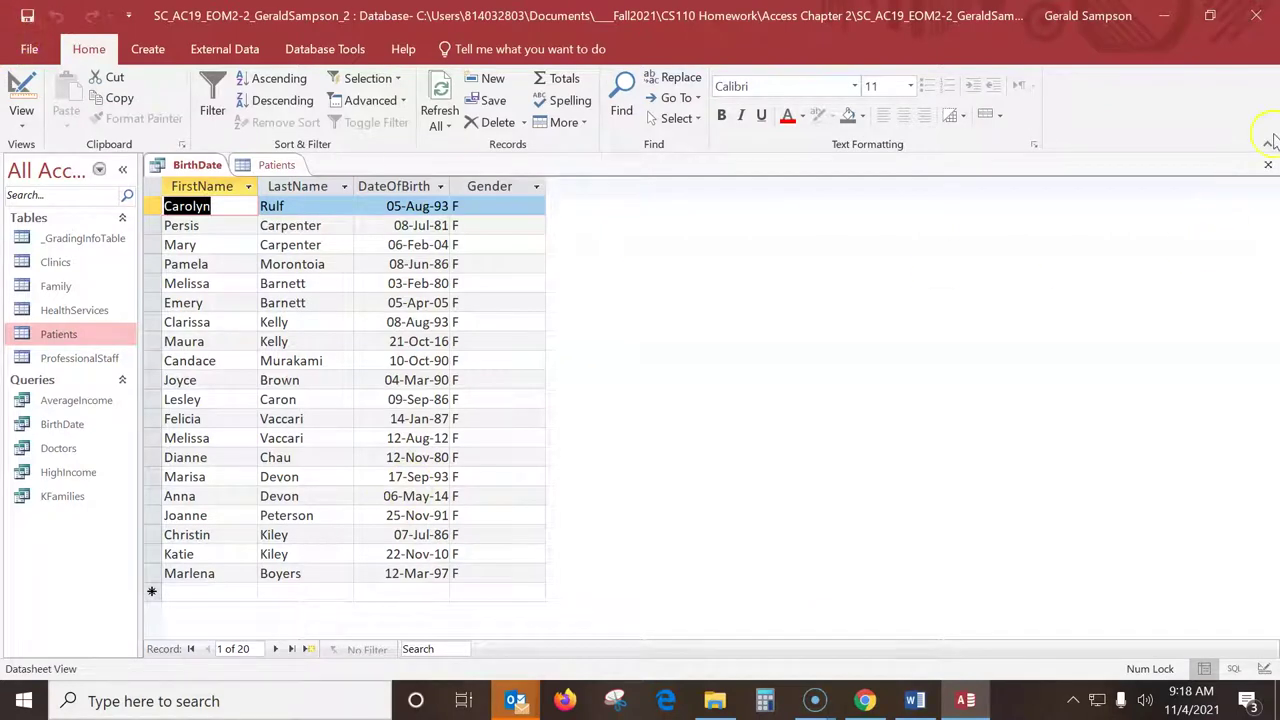
{"action": "left_click", "coordinate": [1268, 164]}
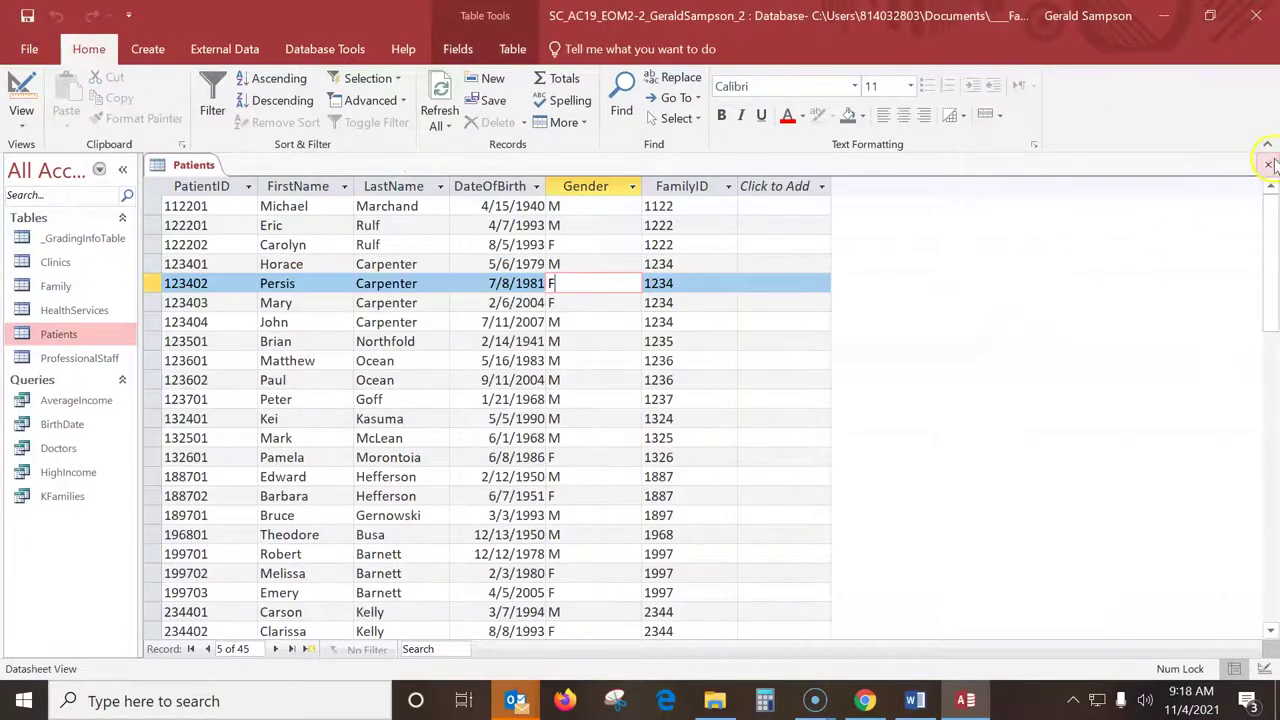
Close the Patients table and start the Crosstab Query Wizard with the Family table as source.
{"action": "left_click", "coordinate": [1268, 164]}
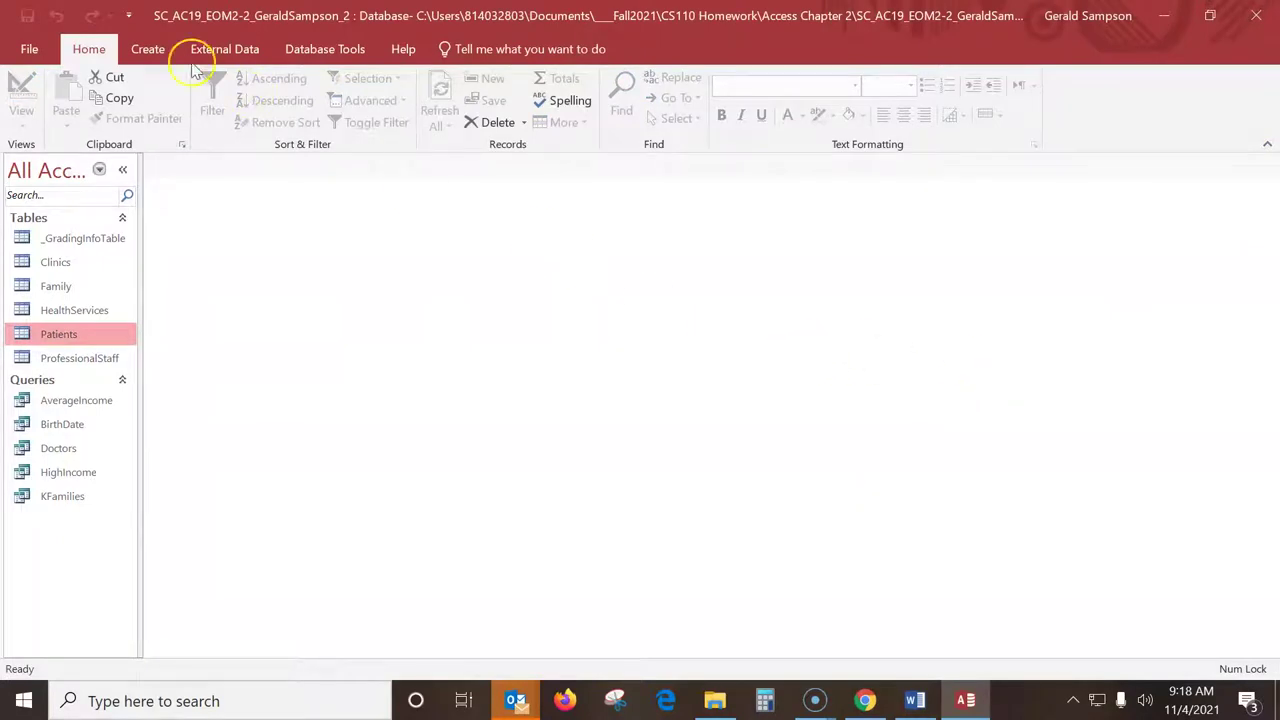
{"action": "left_click", "coordinate": [147, 49]}
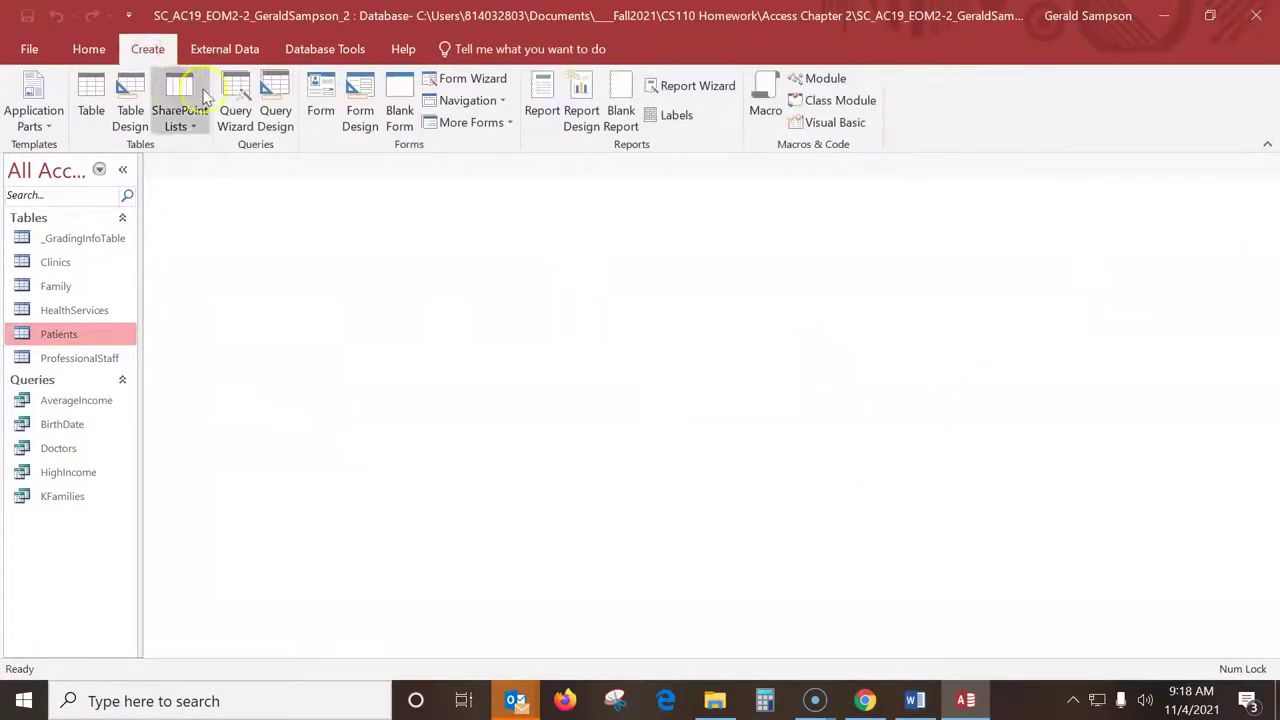
{"action": "left_click", "coordinate": [235, 88]}
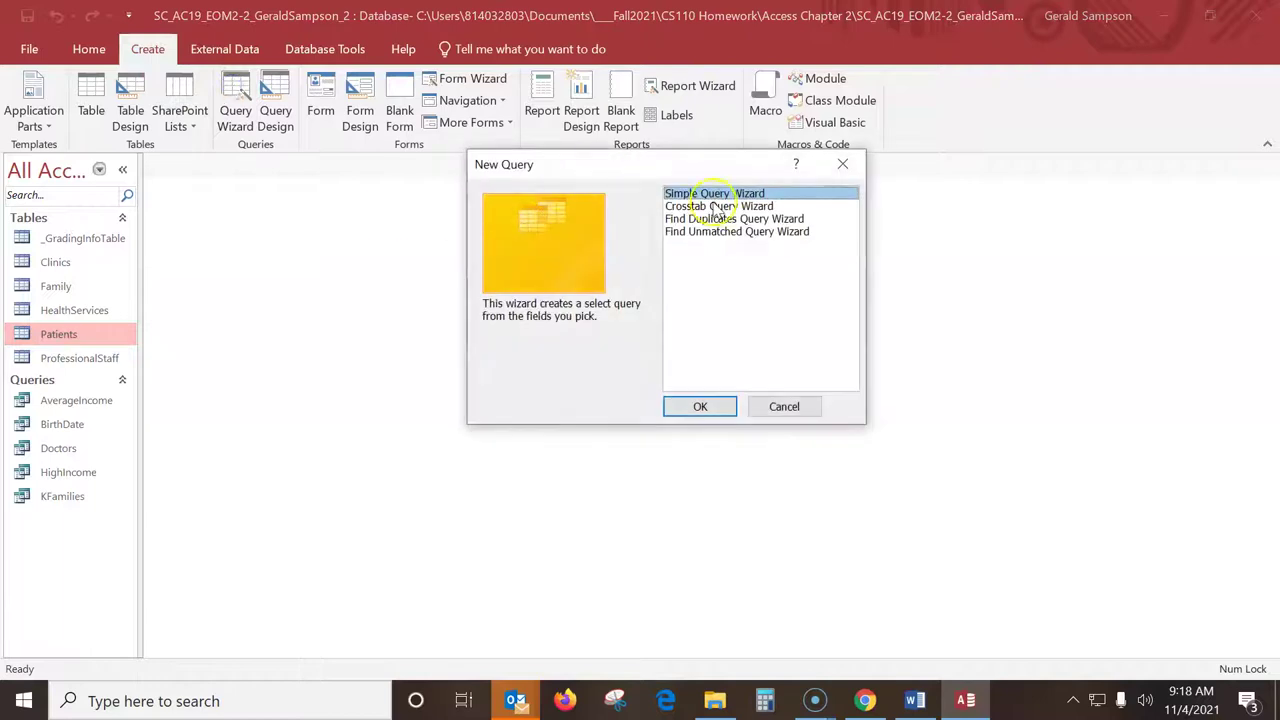
{"action": "left_click", "coordinate": [716, 206]}
{"action": "left_click", "coordinate": [717, 232]}
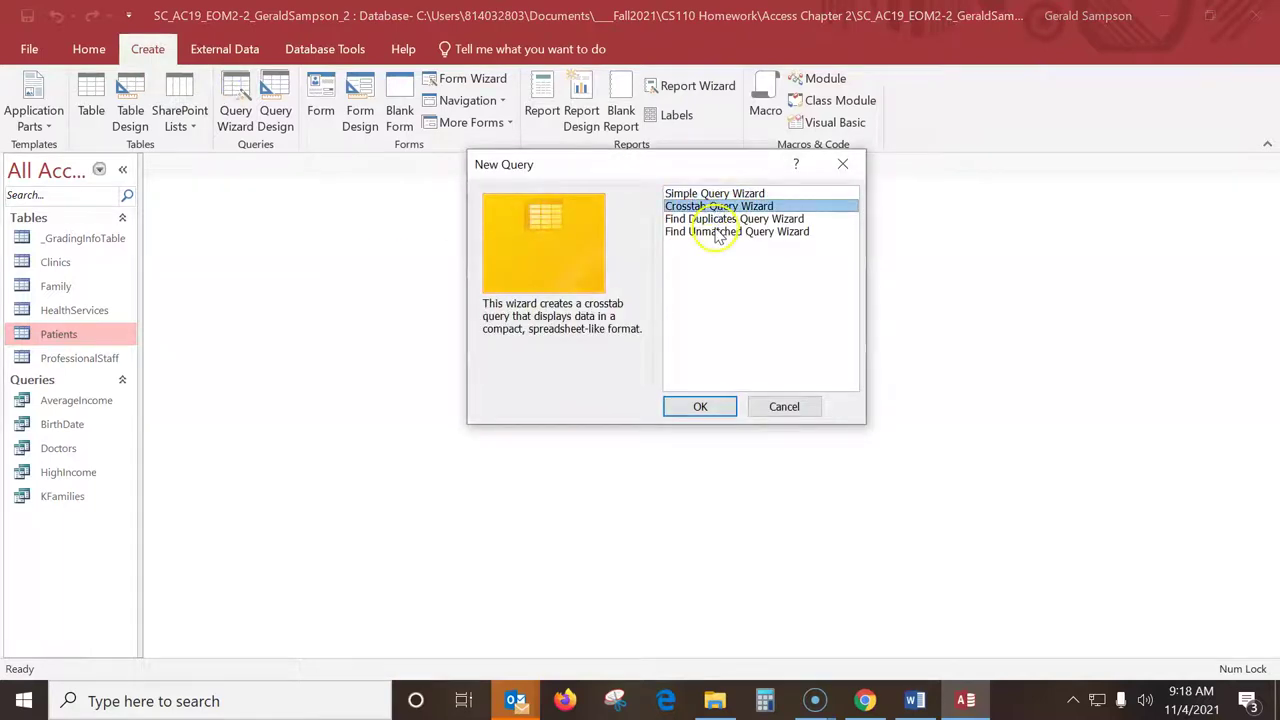
{"action": "left_click", "coordinate": [697, 410]}
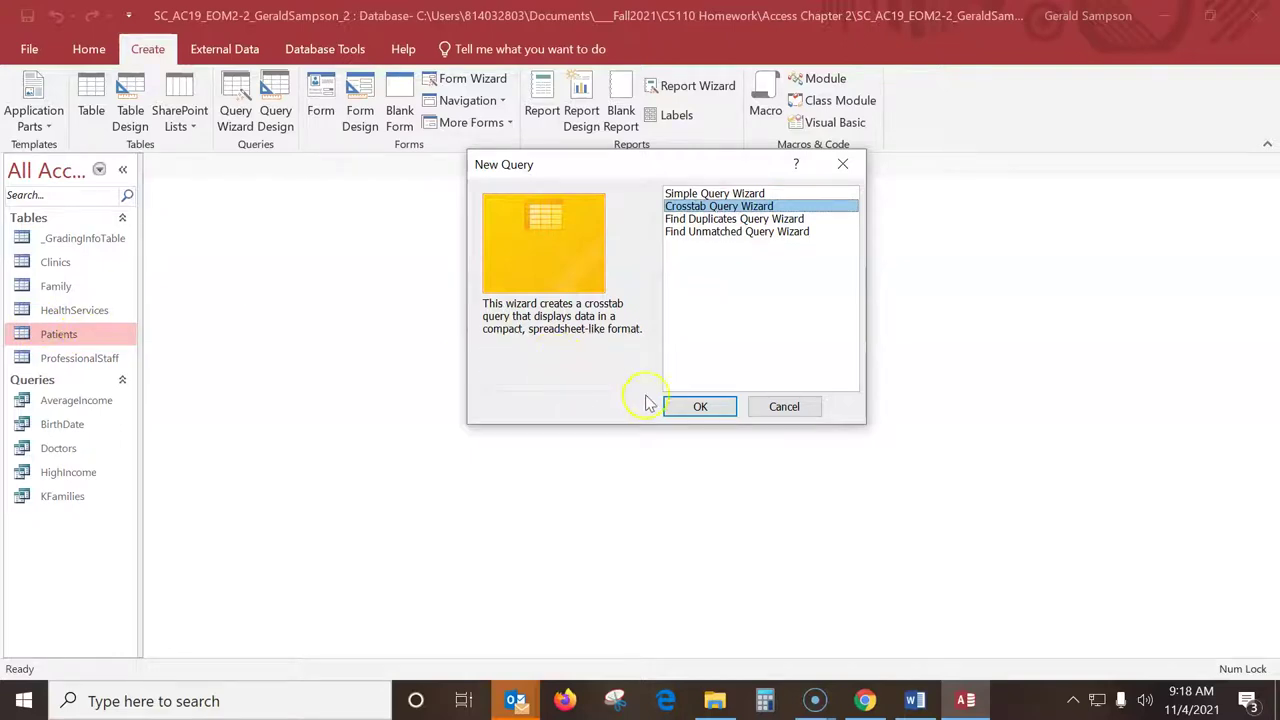
{"action": "left_click", "coordinate": [699, 406]}
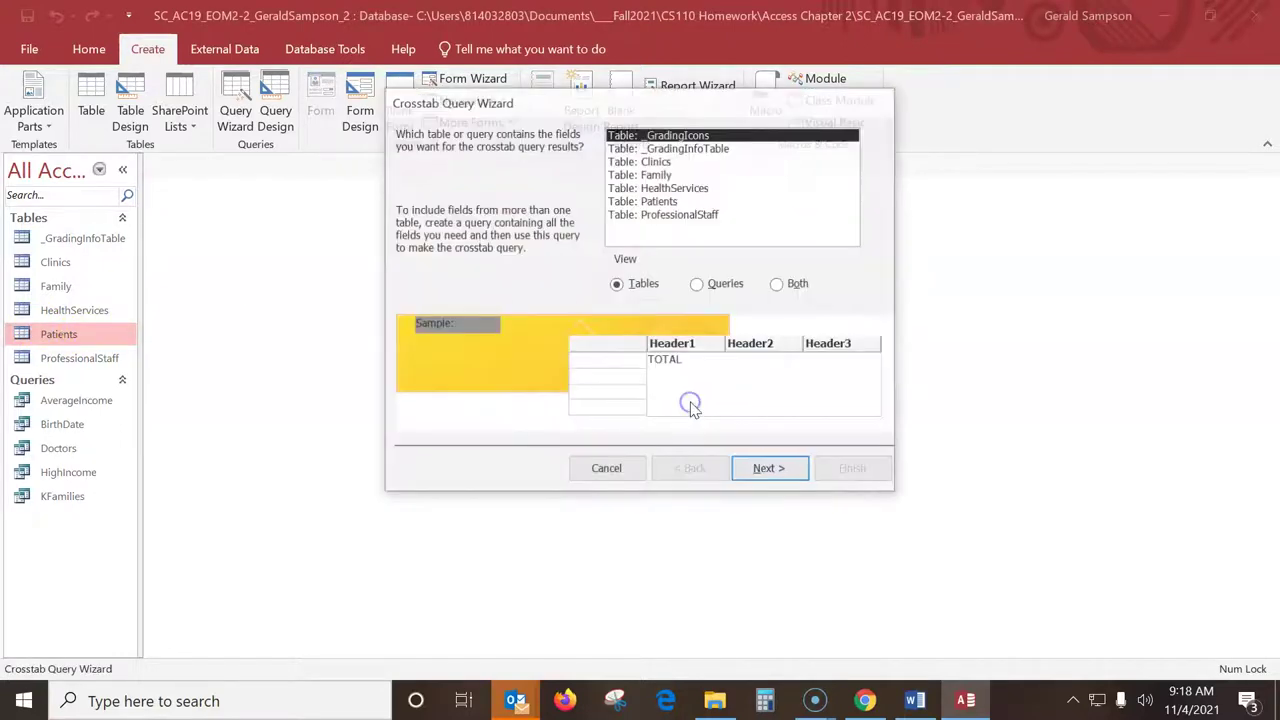
{"action": "left_click", "coordinate": [660, 174]}
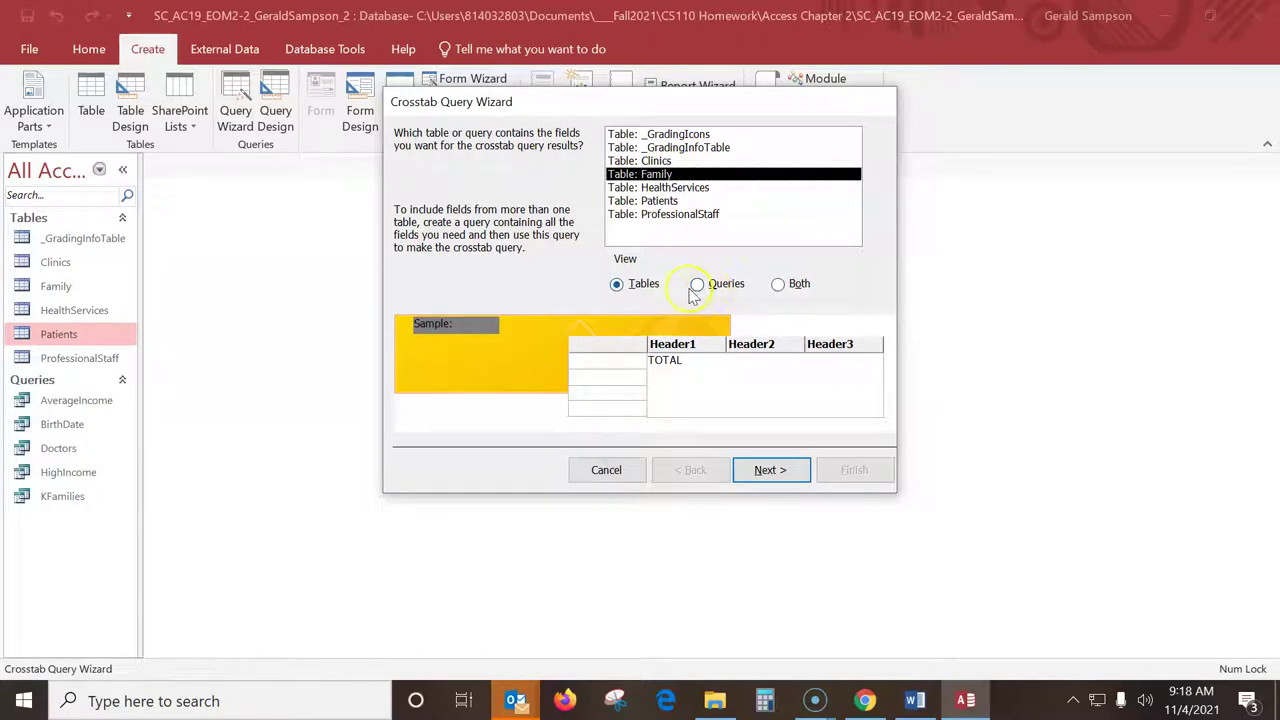
In the Crosstab Query Wizard, use County as row headings, State as column headings, and average Income.
{"action": "double_click", "coordinate": [650, 174]}
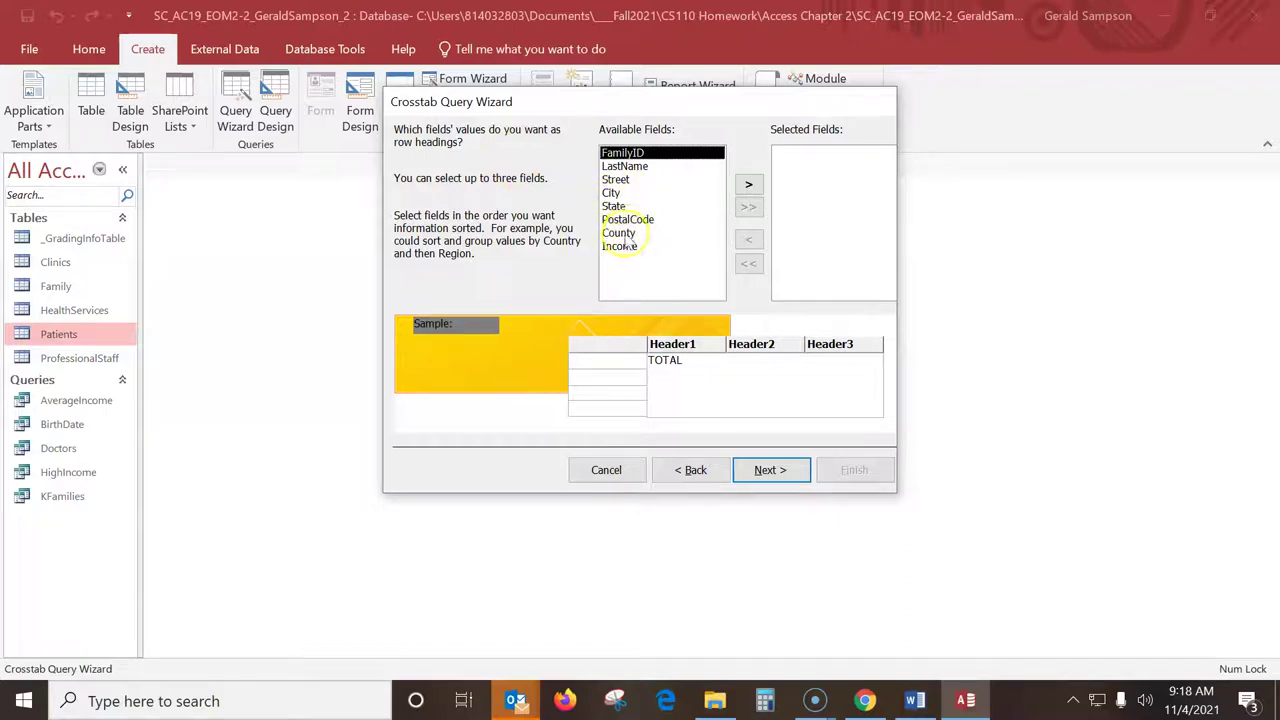
{"action": "left_click", "coordinate": [630, 232]}
{"action": "left_click", "coordinate": [748, 184]}
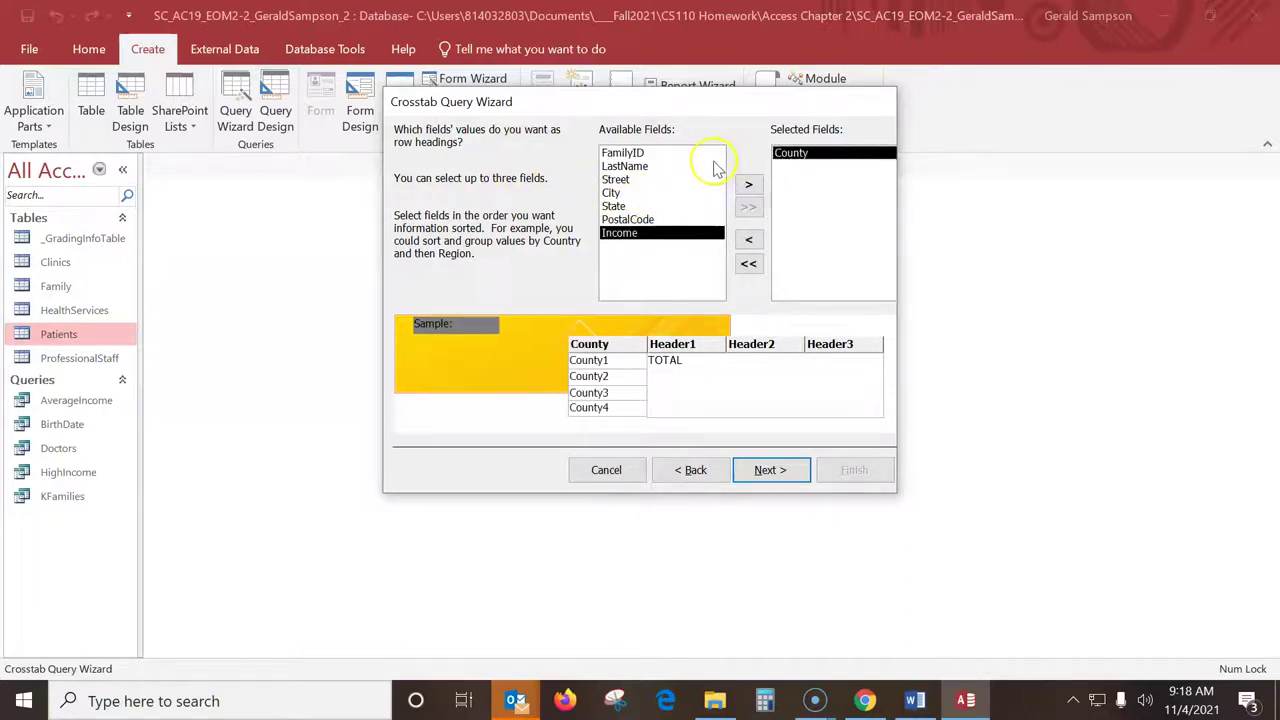
{"action": "left_click", "coordinate": [766, 469]}
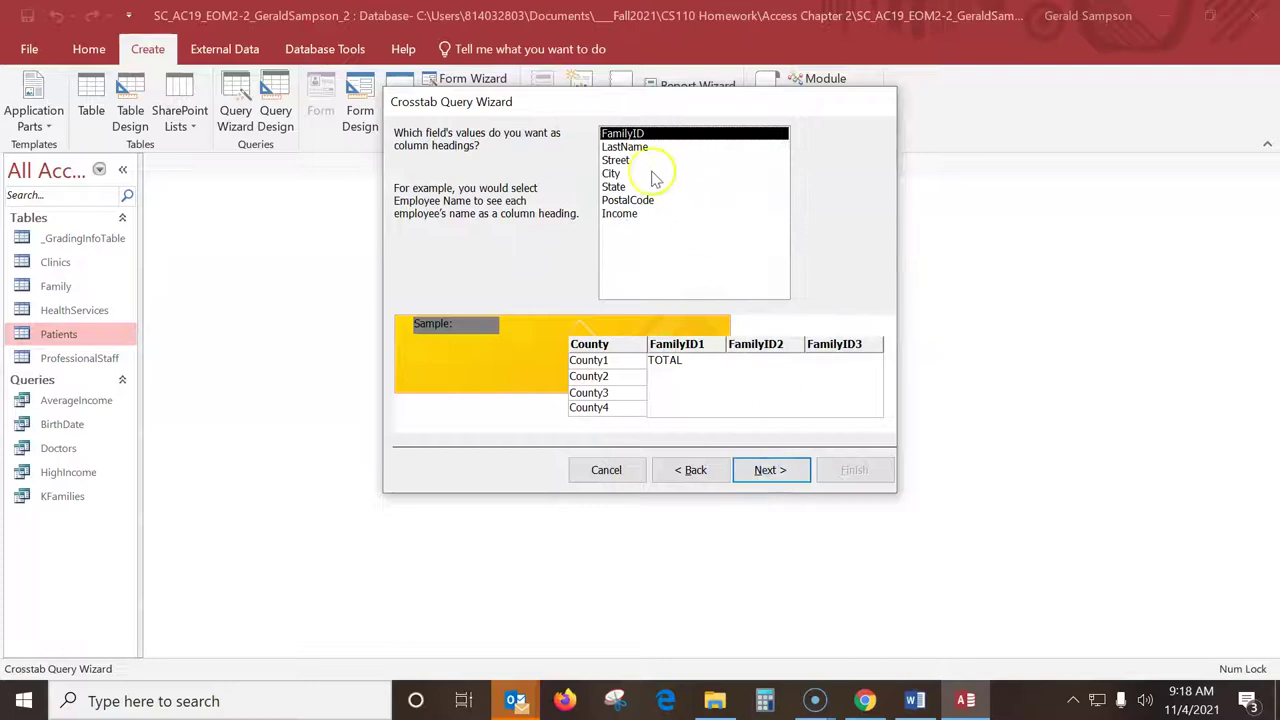
{"action": "left_click", "coordinate": [610, 187]}
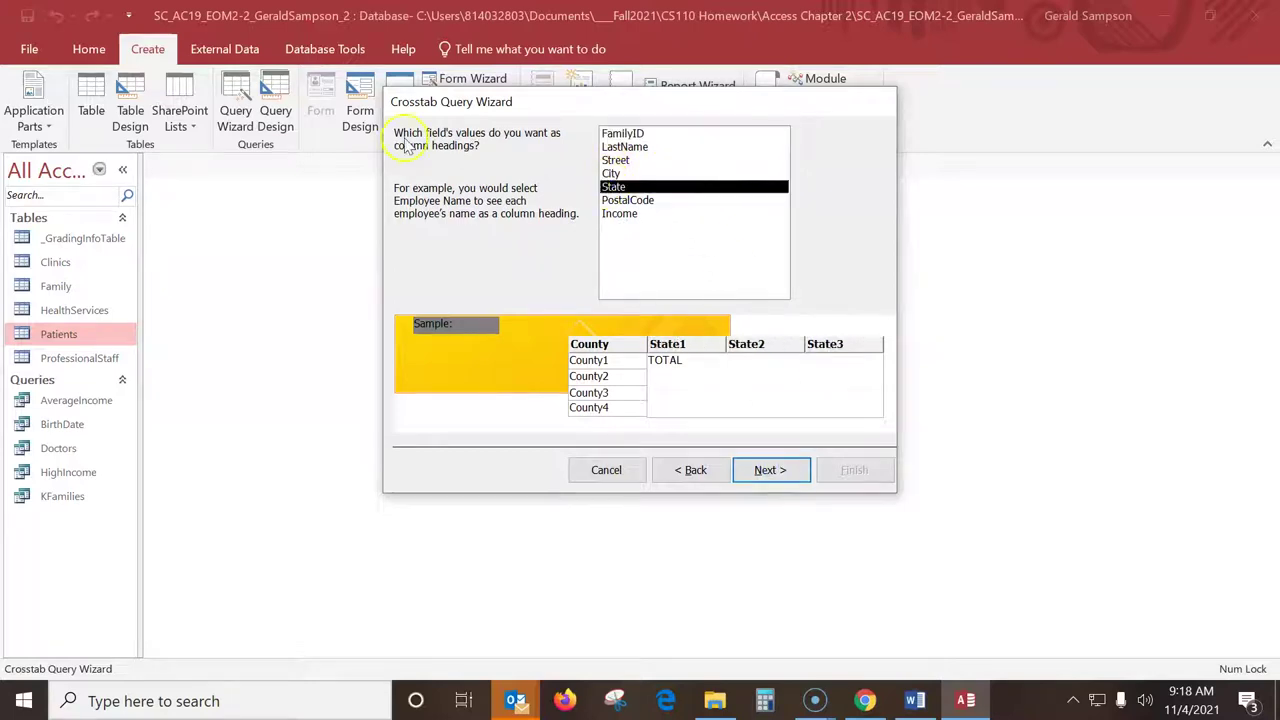
{"action": "left_click", "coordinate": [776, 470]}
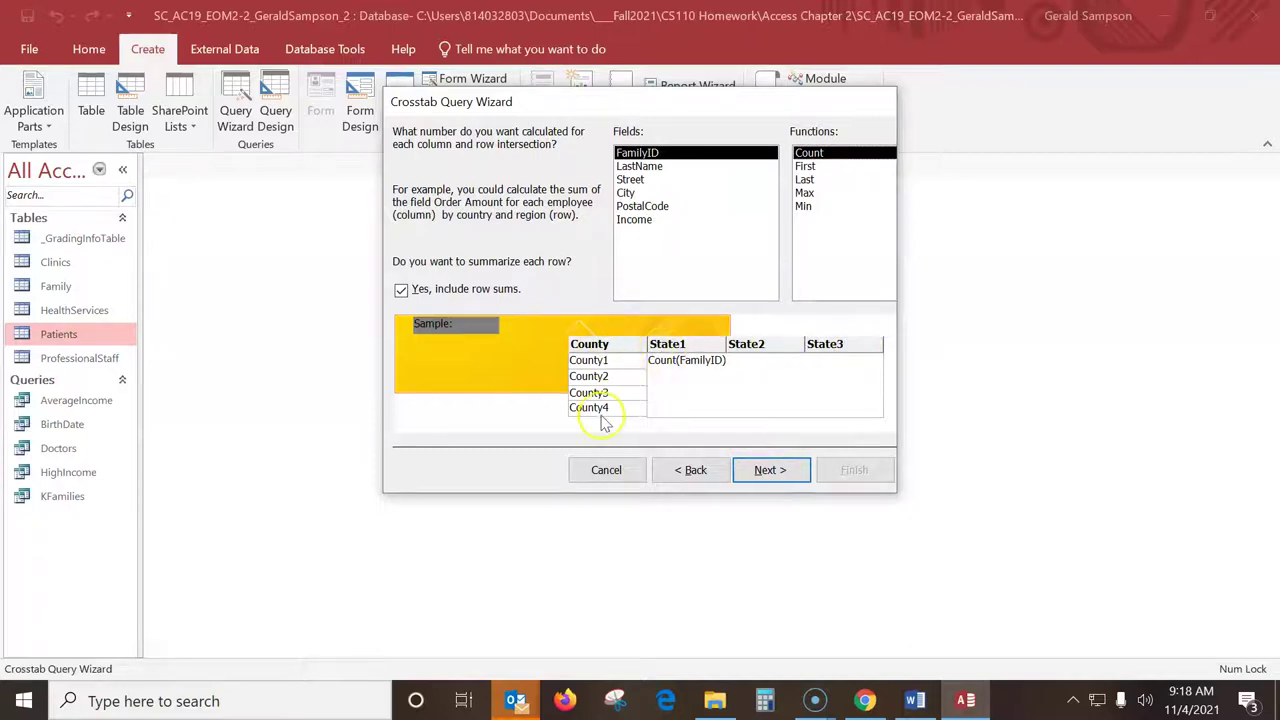
{"action": "left_click", "coordinate": [642, 221]}
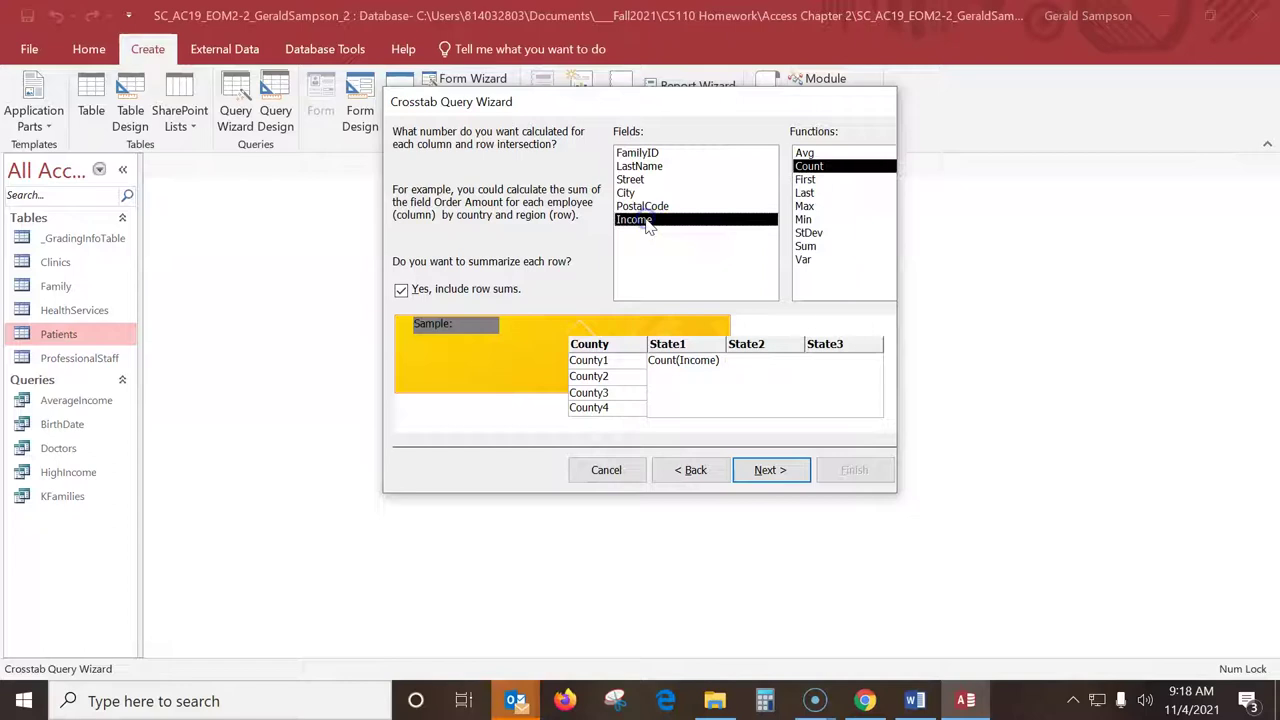
{"action": "left_click", "coordinate": [804, 153]}
{"action": "left_click", "coordinate": [772, 469]}
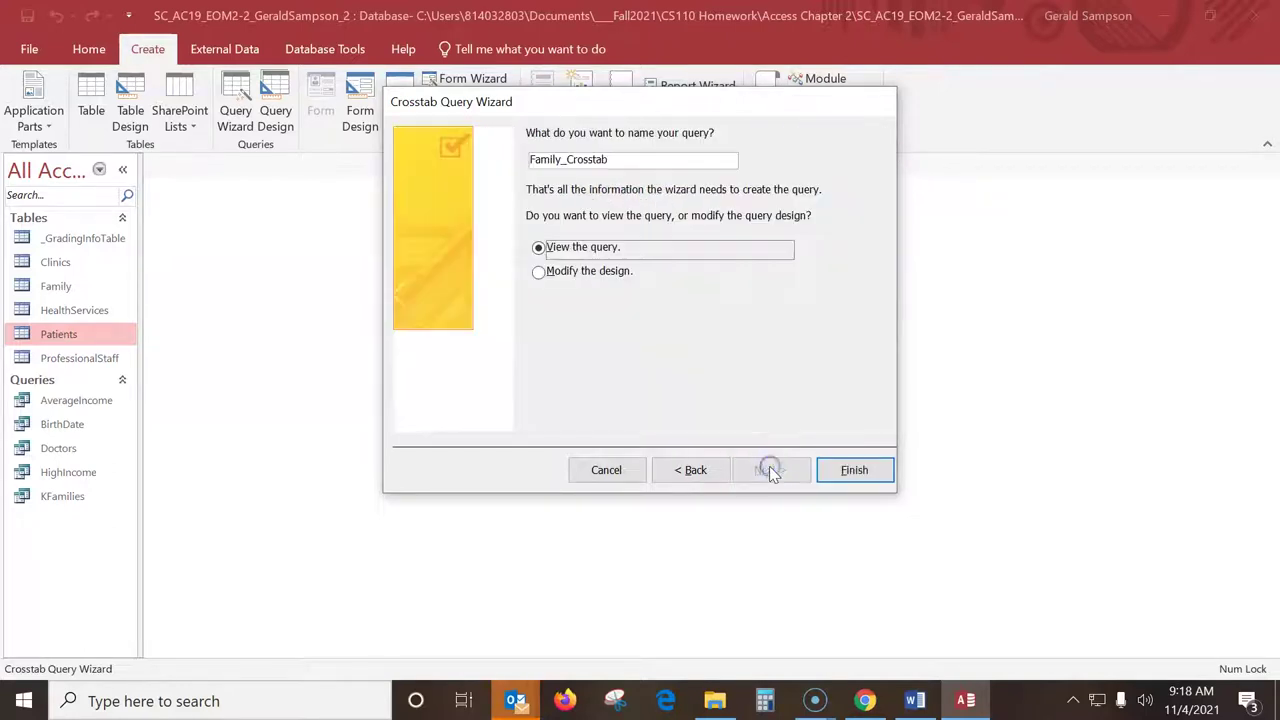
Review the earlier wizard choices, then finish creating the Family_Crosstab query.
{"action": "left_click", "coordinate": [692, 472]}
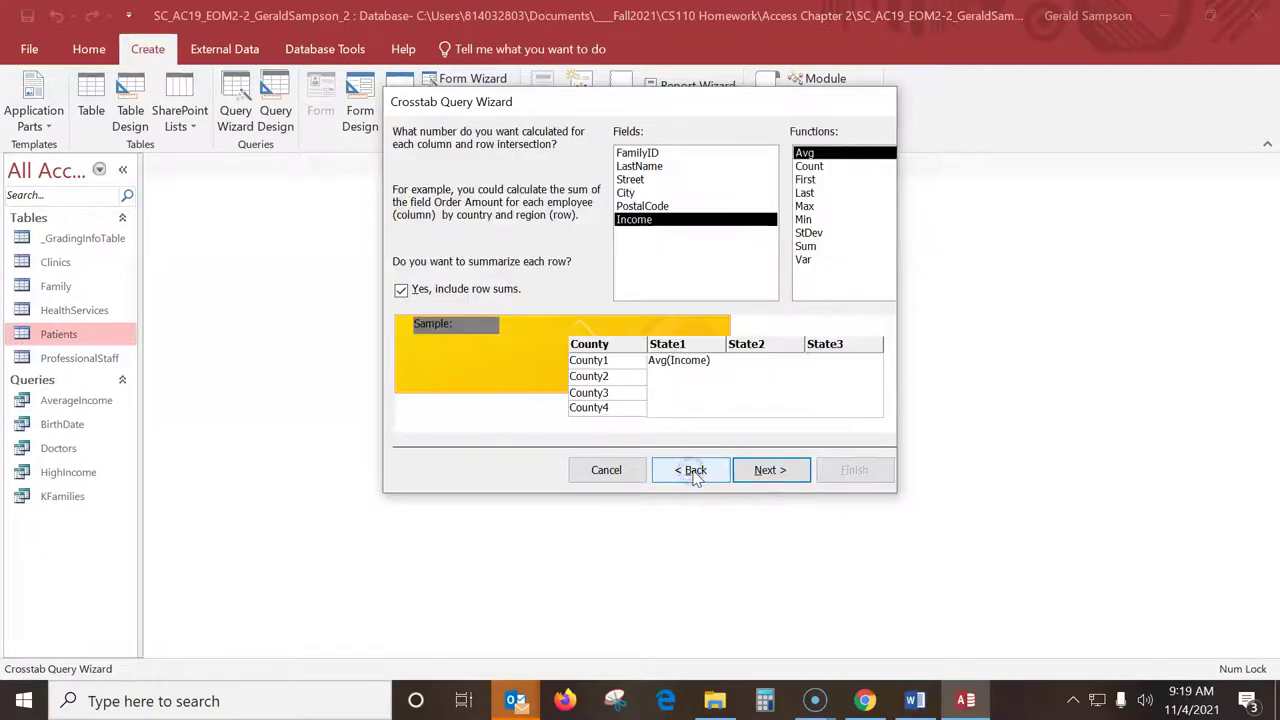
{"action": "left_click", "coordinate": [694, 472]}
{"action": "left_click", "coordinate": [694, 472]}
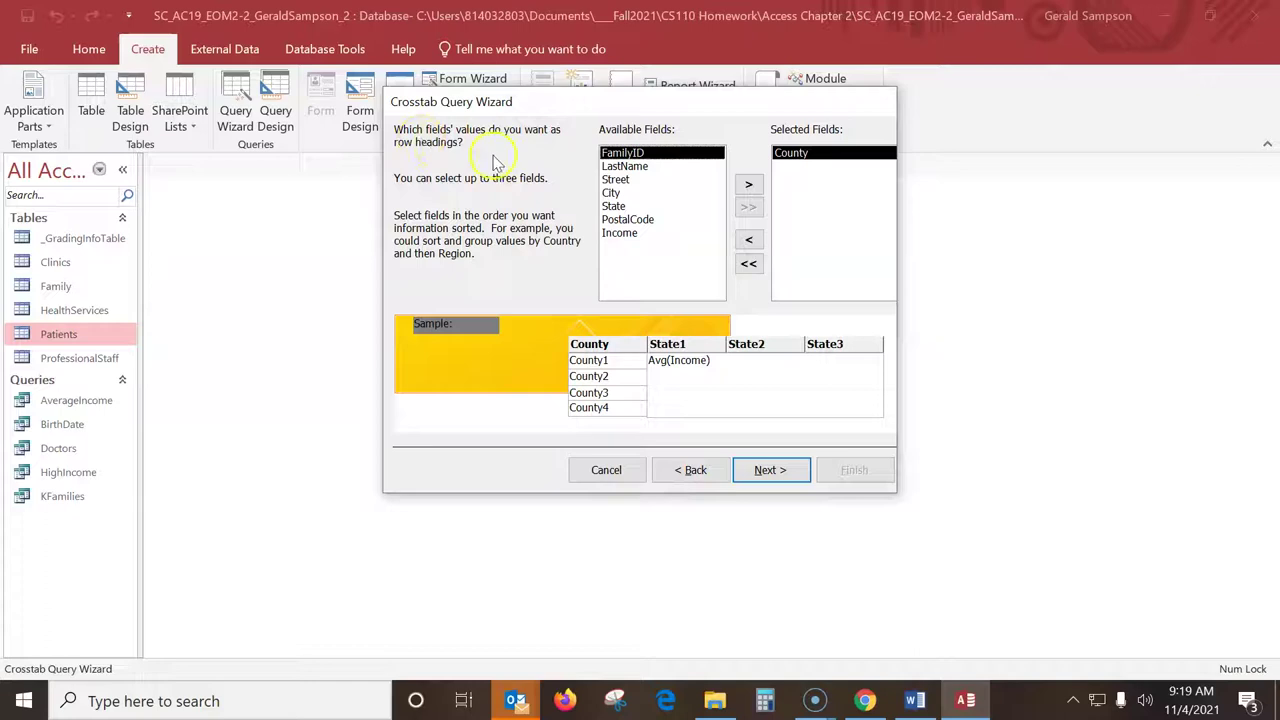
{"action": "left_click", "coordinate": [770, 478]}
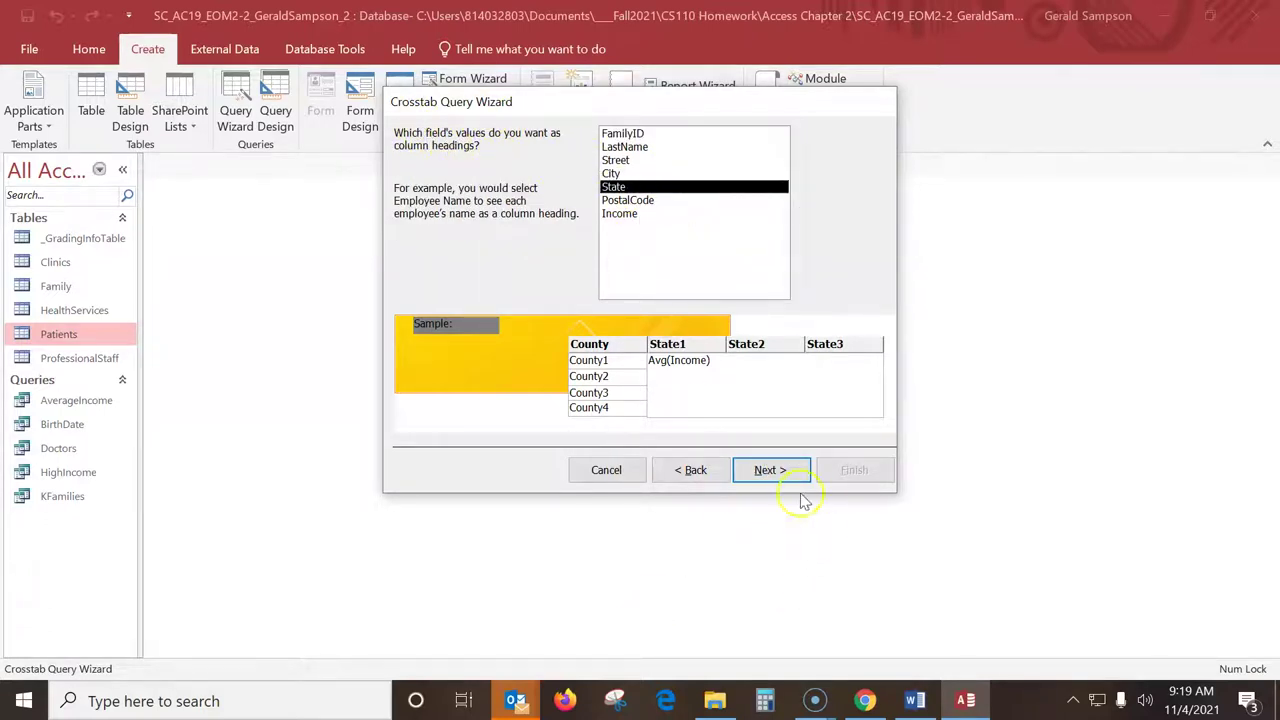
{"action": "left_click", "coordinate": [776, 472]}
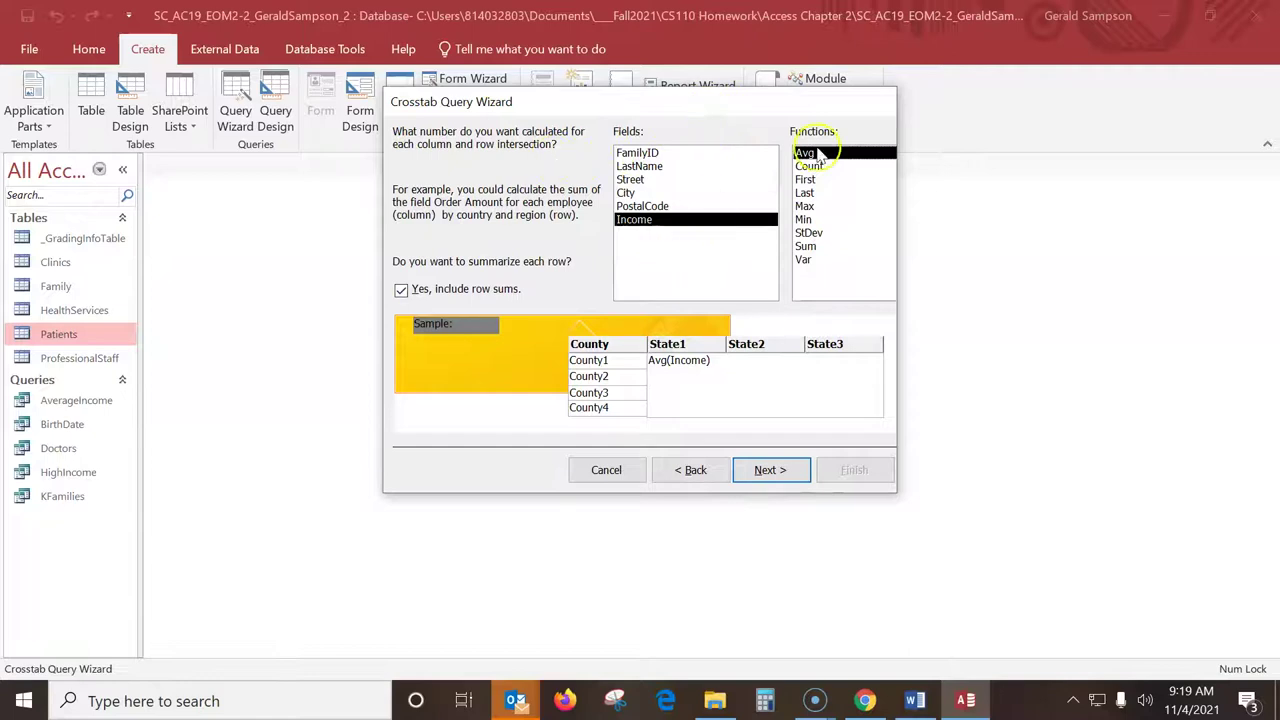
{"action": "left_click", "coordinate": [766, 472]}
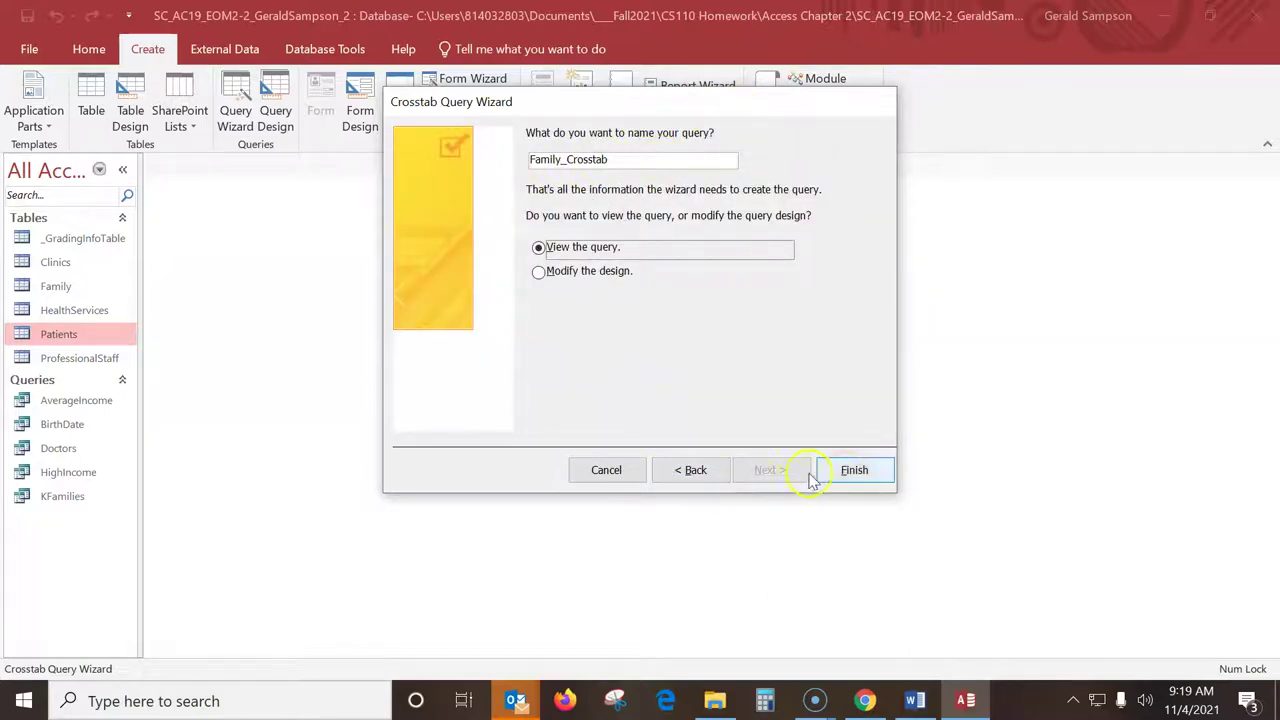
{"action": "left_click", "coordinate": [853, 474]}
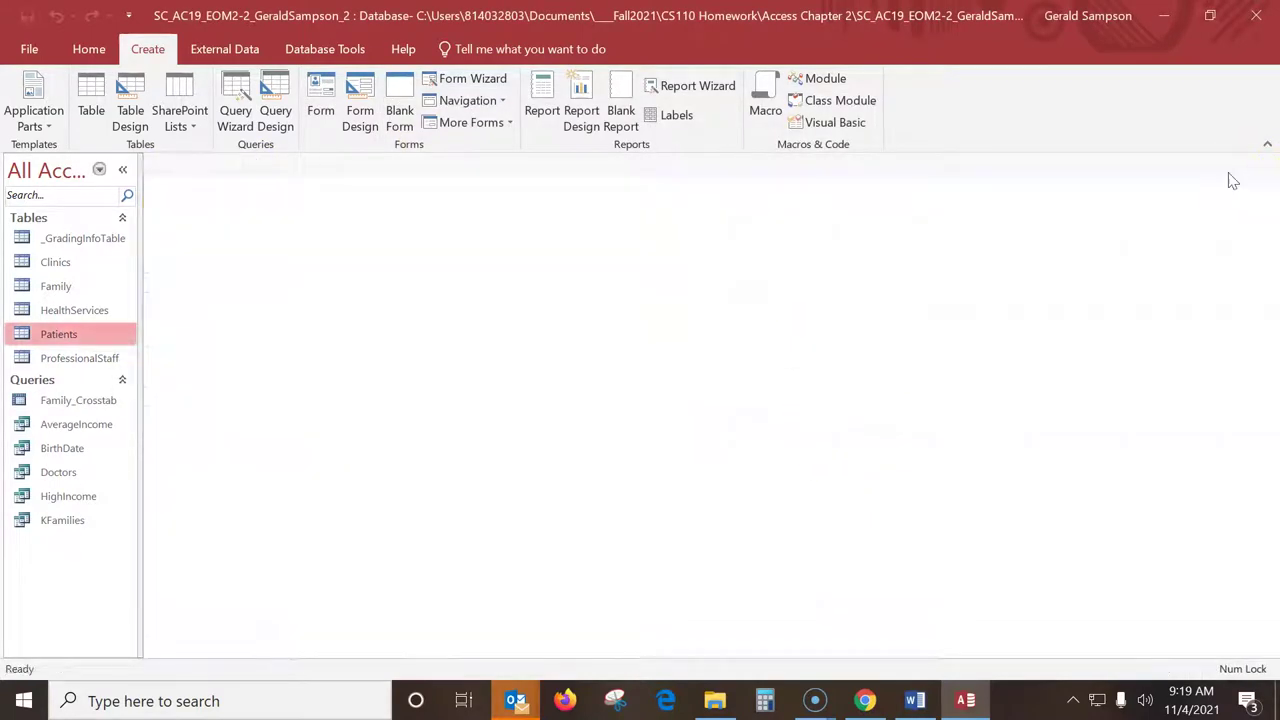
Close the crosstab query and start an Excel export of the ProfessionalStaff table.
{"action": "left_click", "coordinate": [1267, 164]}
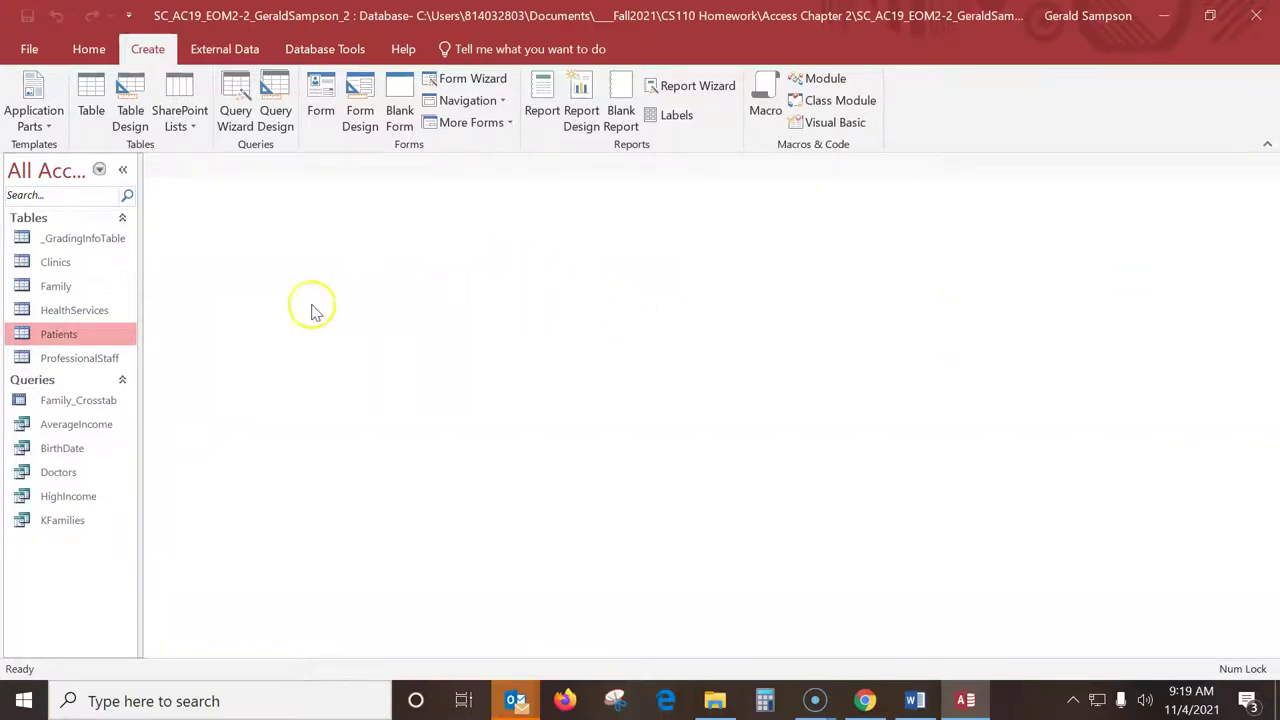
{"action": "left_click", "coordinate": [85, 359]}
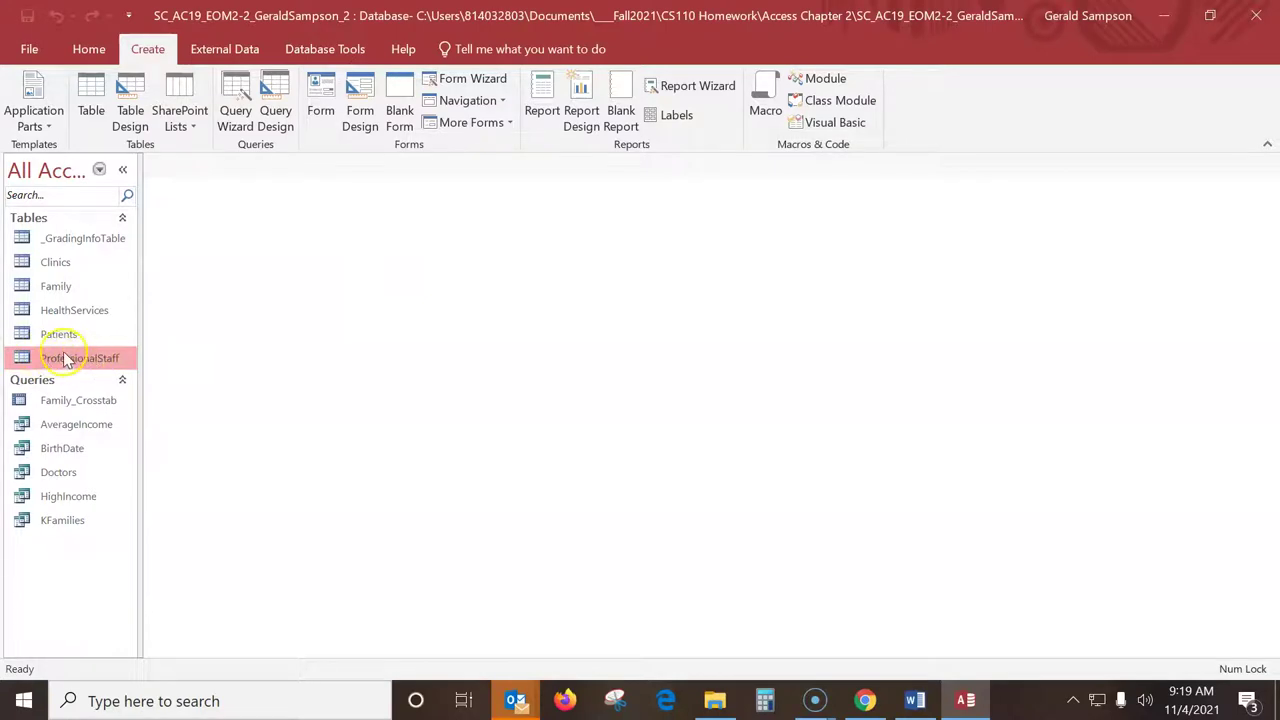
{"action": "left_click", "coordinate": [210, 49]}
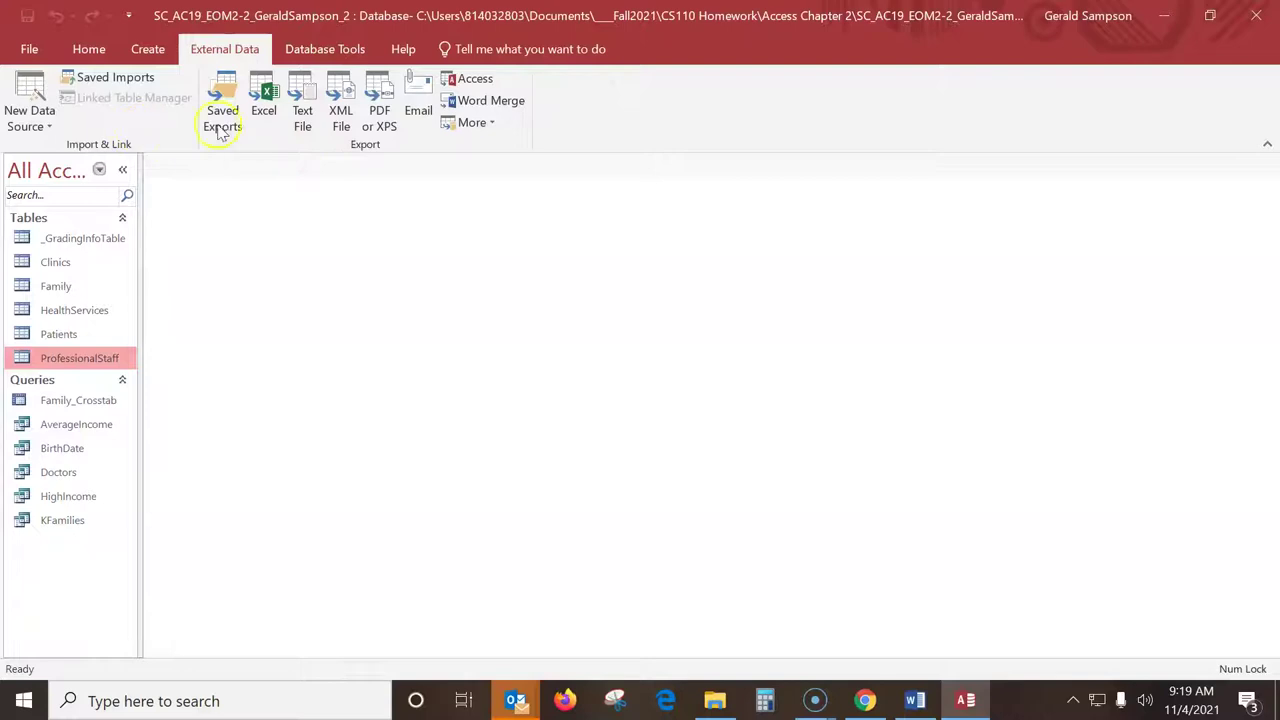
{"action": "left_click", "coordinate": [264, 105]}
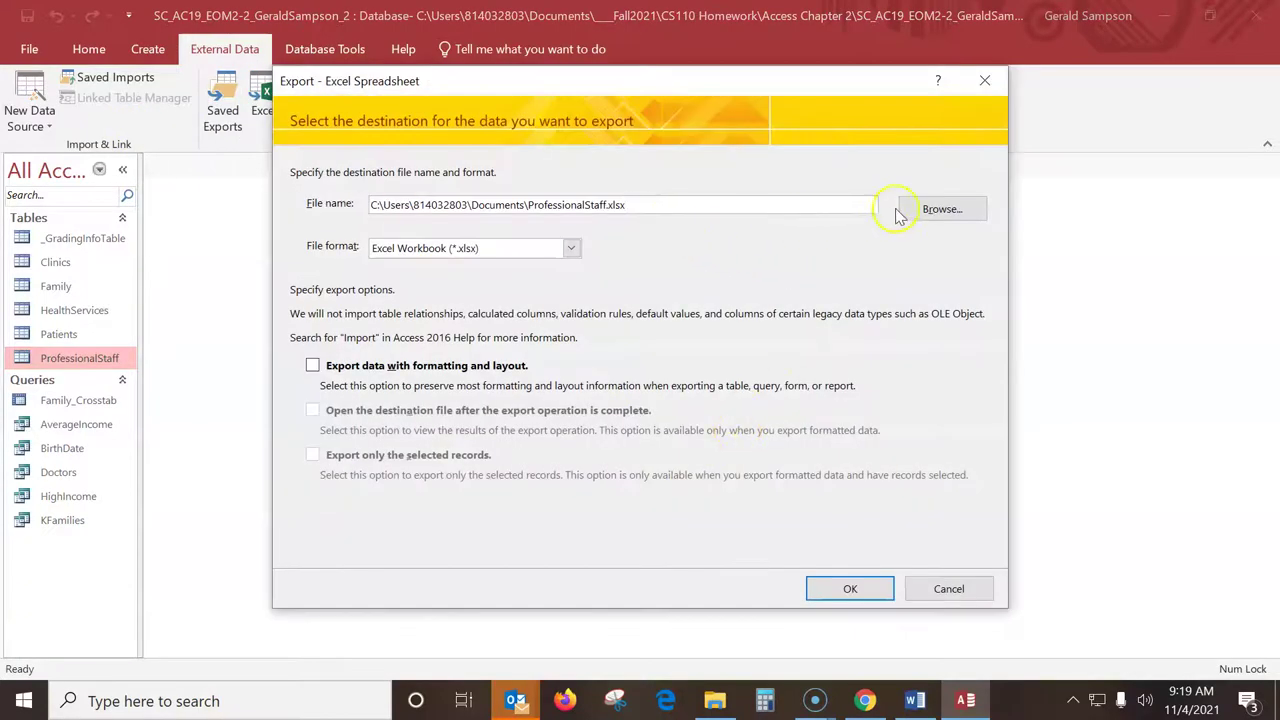
Target ___Fall2021 > CS110 Homework > Access Chapter 2, deleting the old ProfessionalStaff workbook there.
{"action": "left_click", "coordinate": [910, 209]}
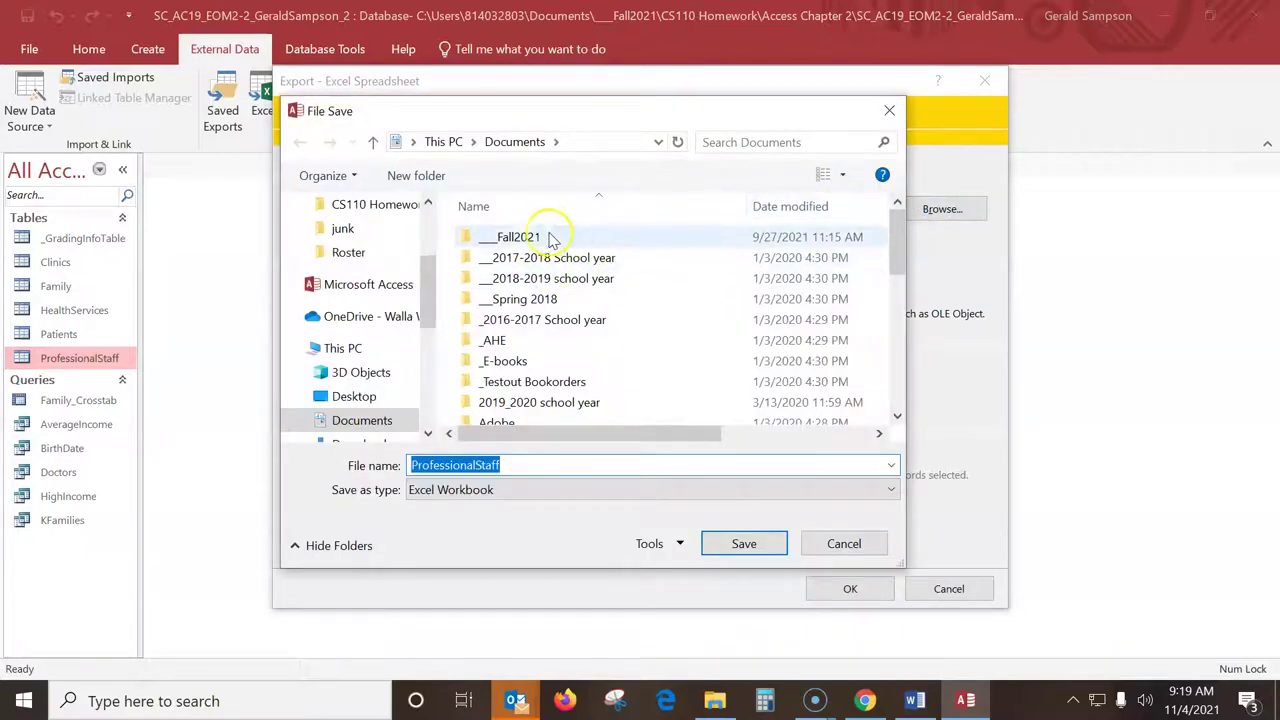
{"action": "double_click", "coordinate": [528, 240]}
{"action": "double_click", "coordinate": [525, 240]}
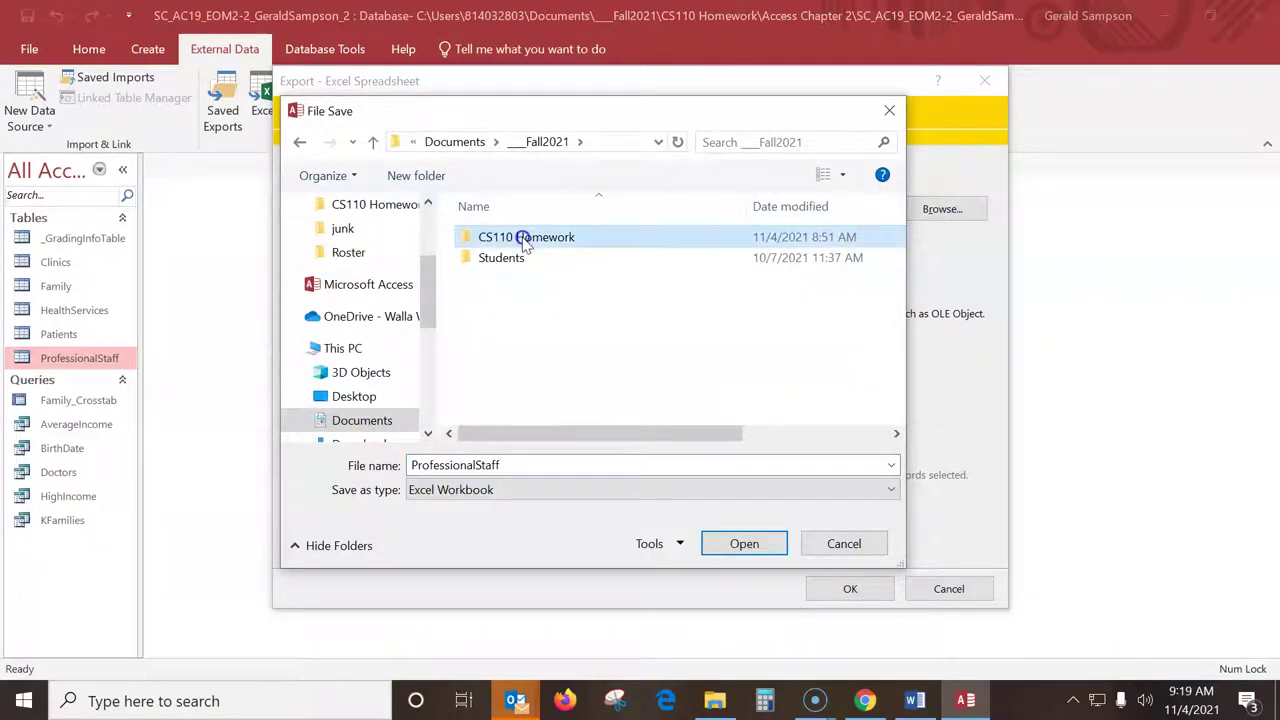
{"action": "double_click", "coordinate": [516, 305]}
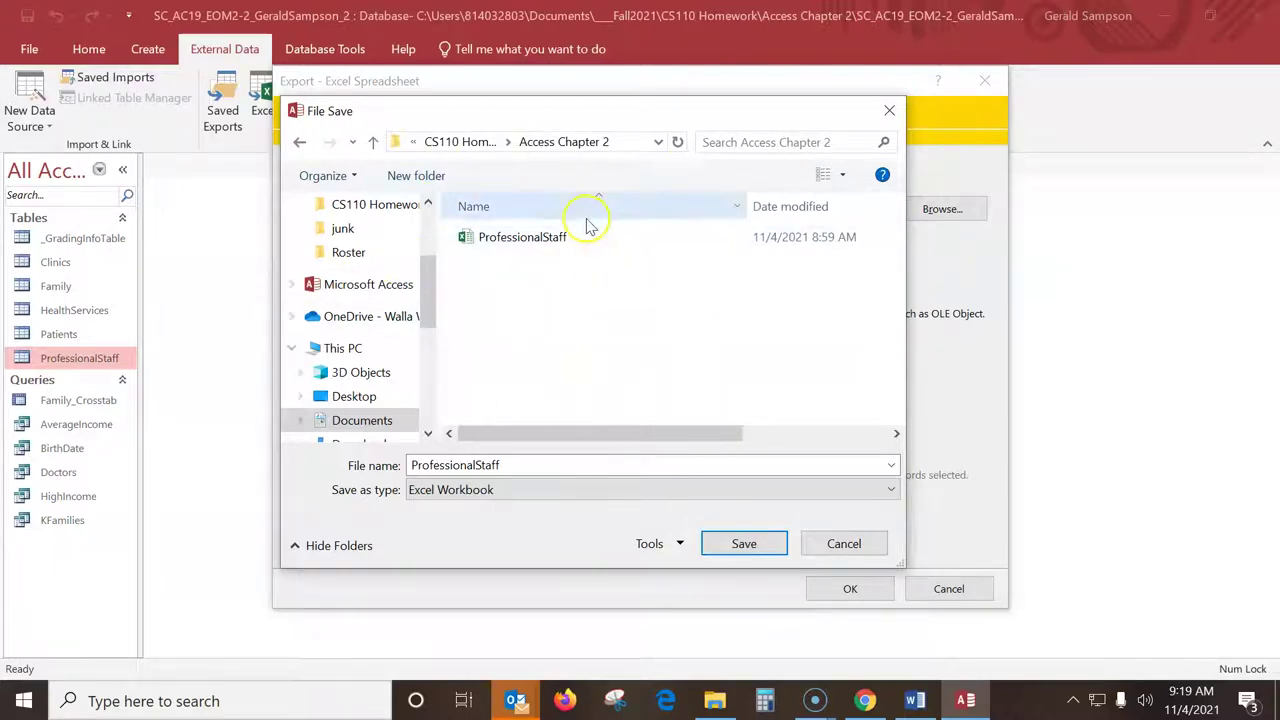
{"action": "right_click", "coordinate": [519, 244]}
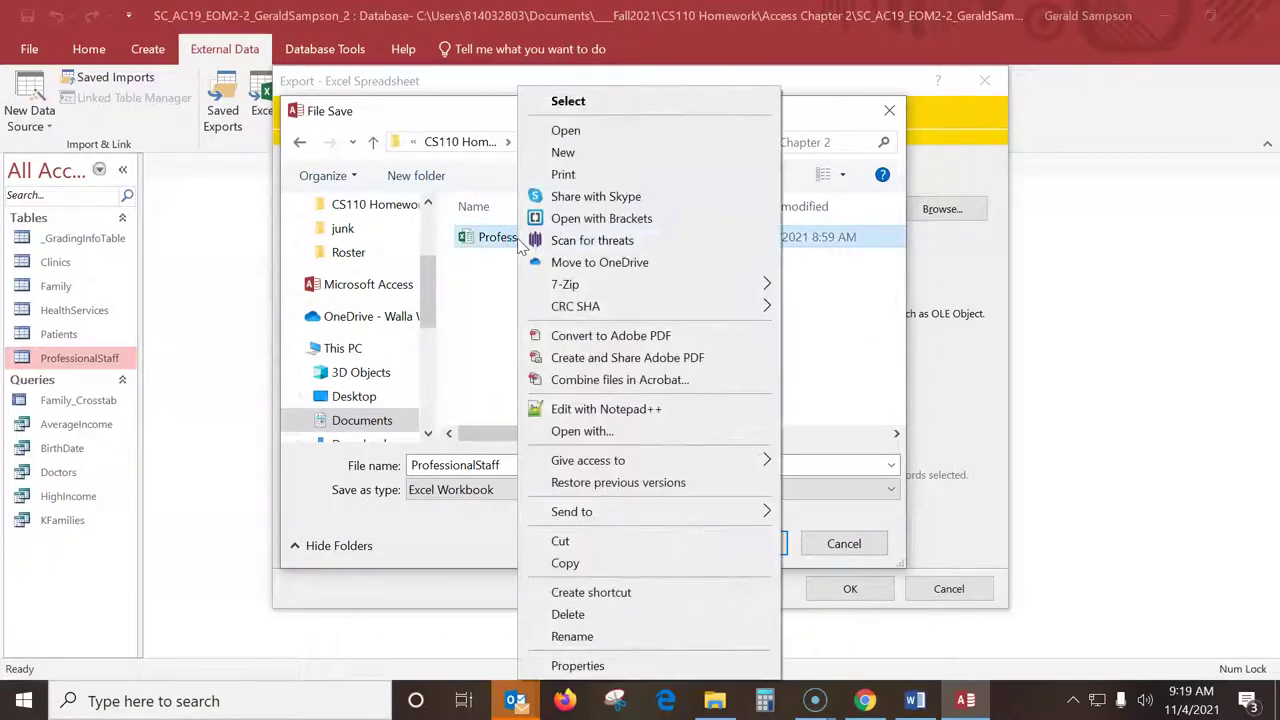
{"action": "left_click", "coordinate": [595, 614]}
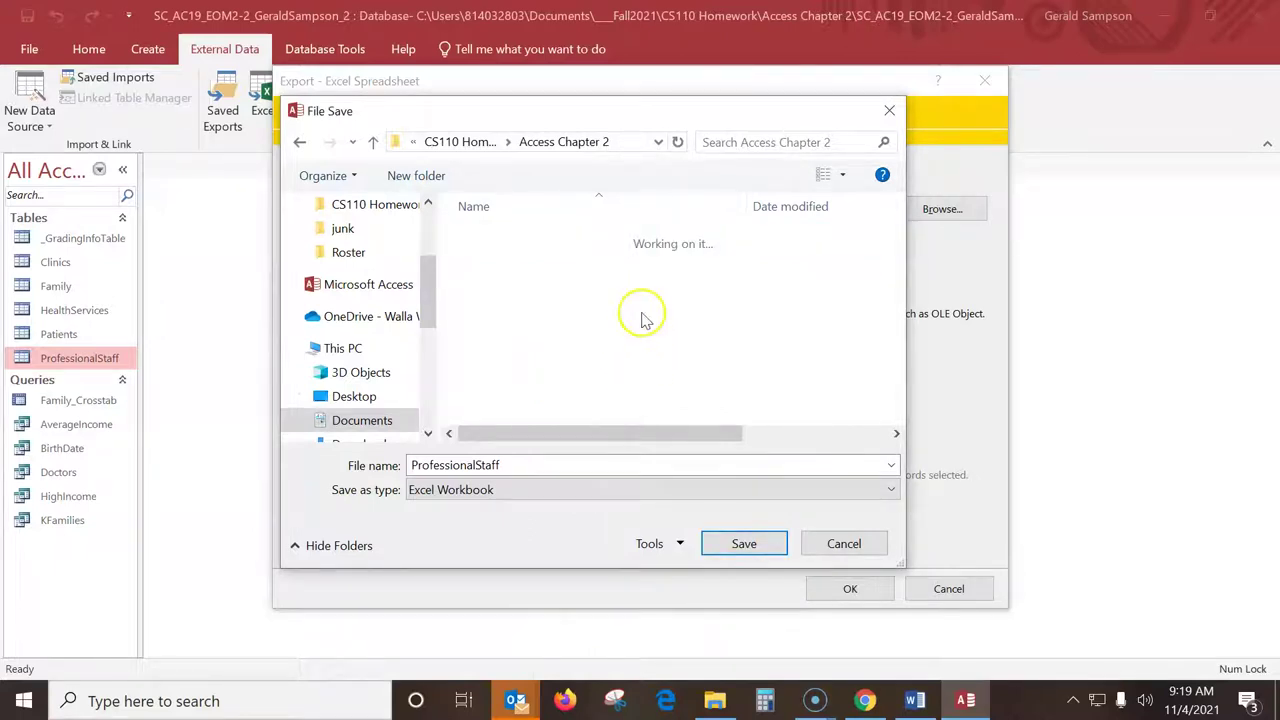
{"action": "left_click", "coordinate": [740, 543]}
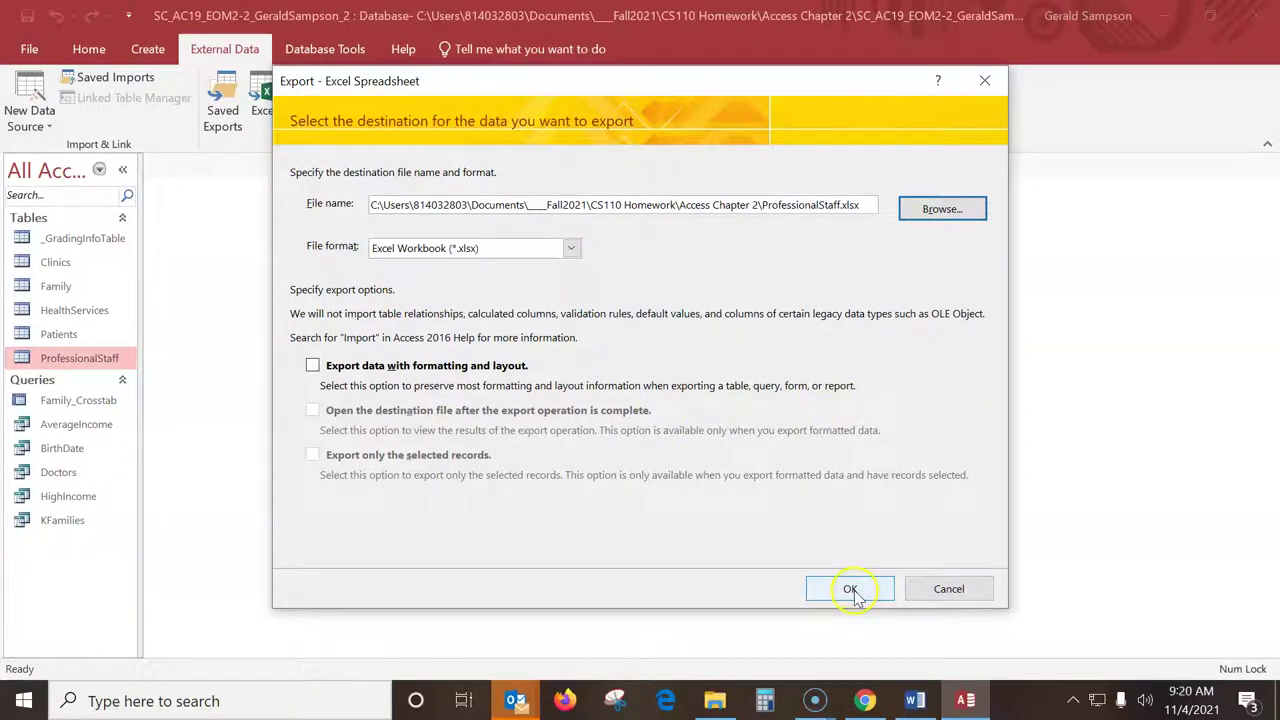
Complete the export and save its steps as Export-ProfessionalStaff, then switch to Word.
{"action": "left_click", "coordinate": [850, 590]}
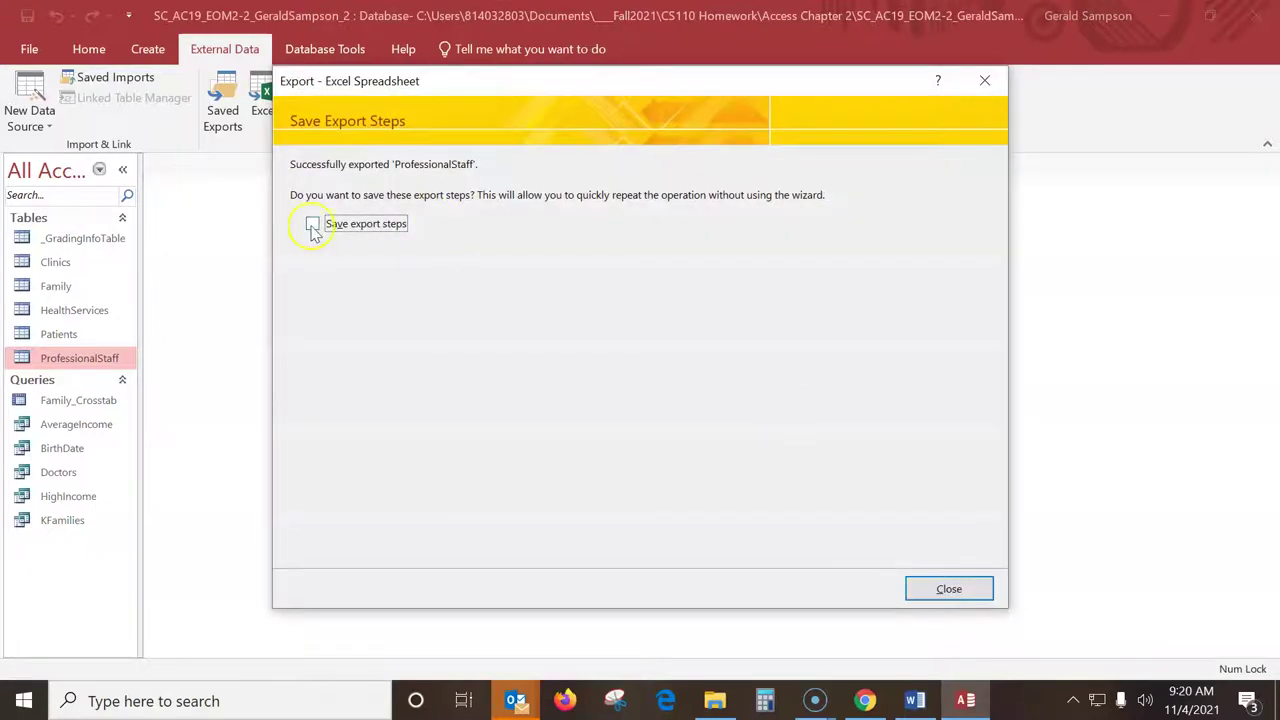
{"action": "left_click", "coordinate": [312, 225]}
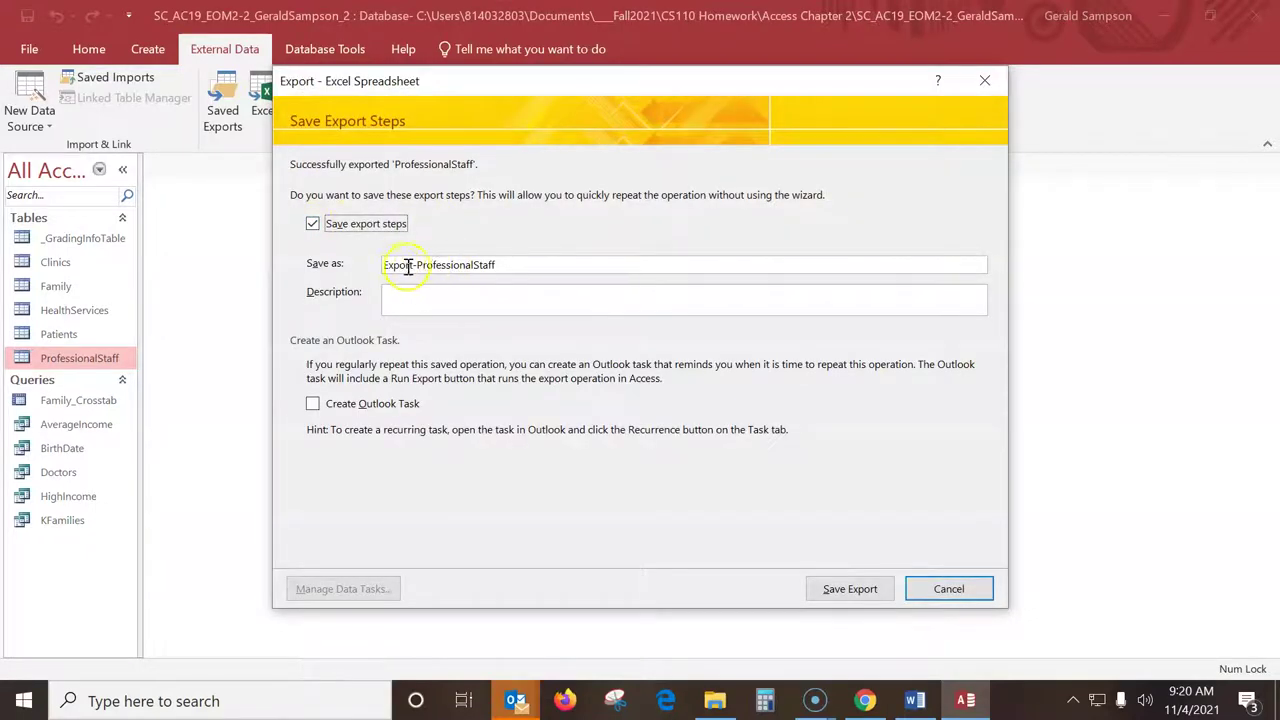
{"action": "left_click", "coordinate": [862, 592]}
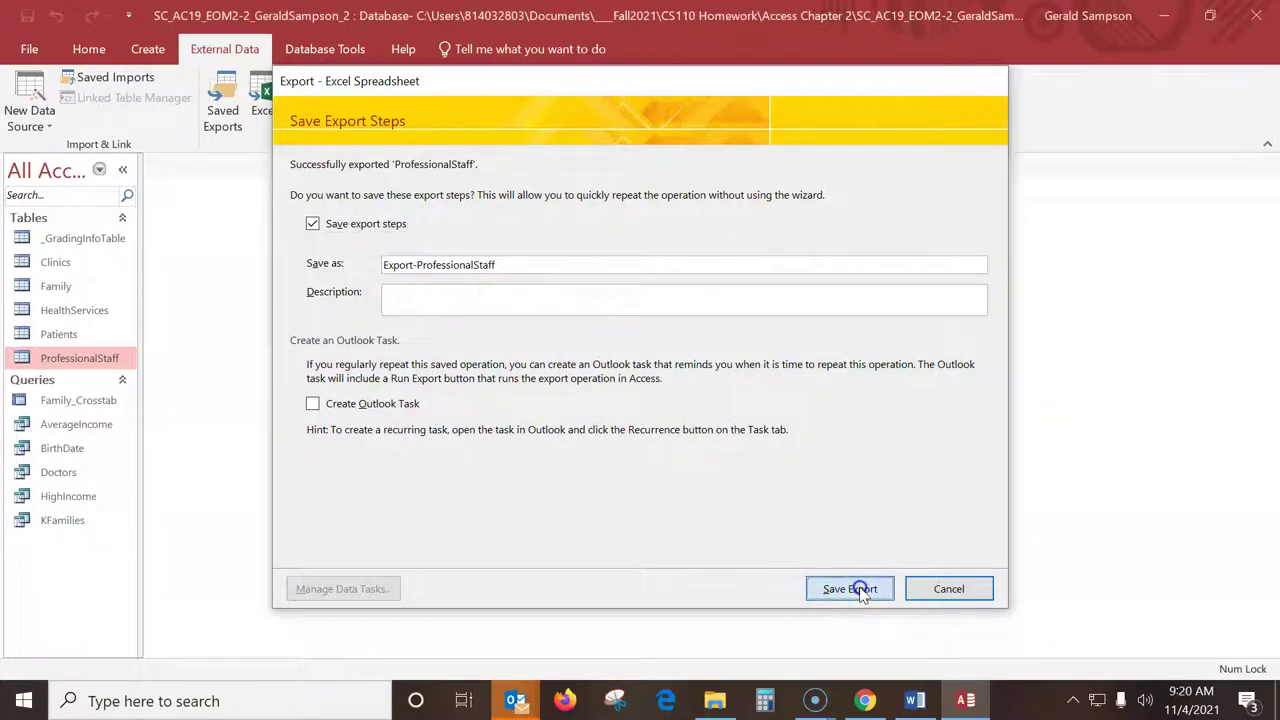
{"action": "left_click", "coordinate": [263, 110]}
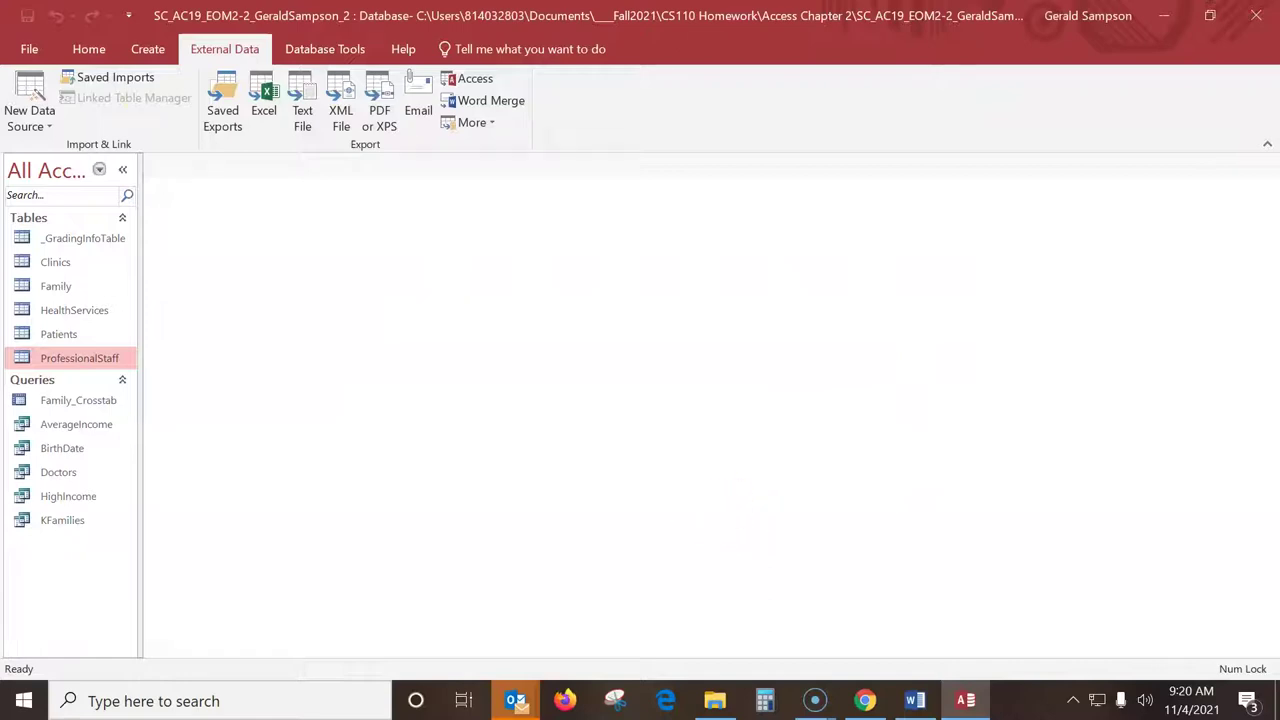
{"action": "key", "text": "alt+Tab"}
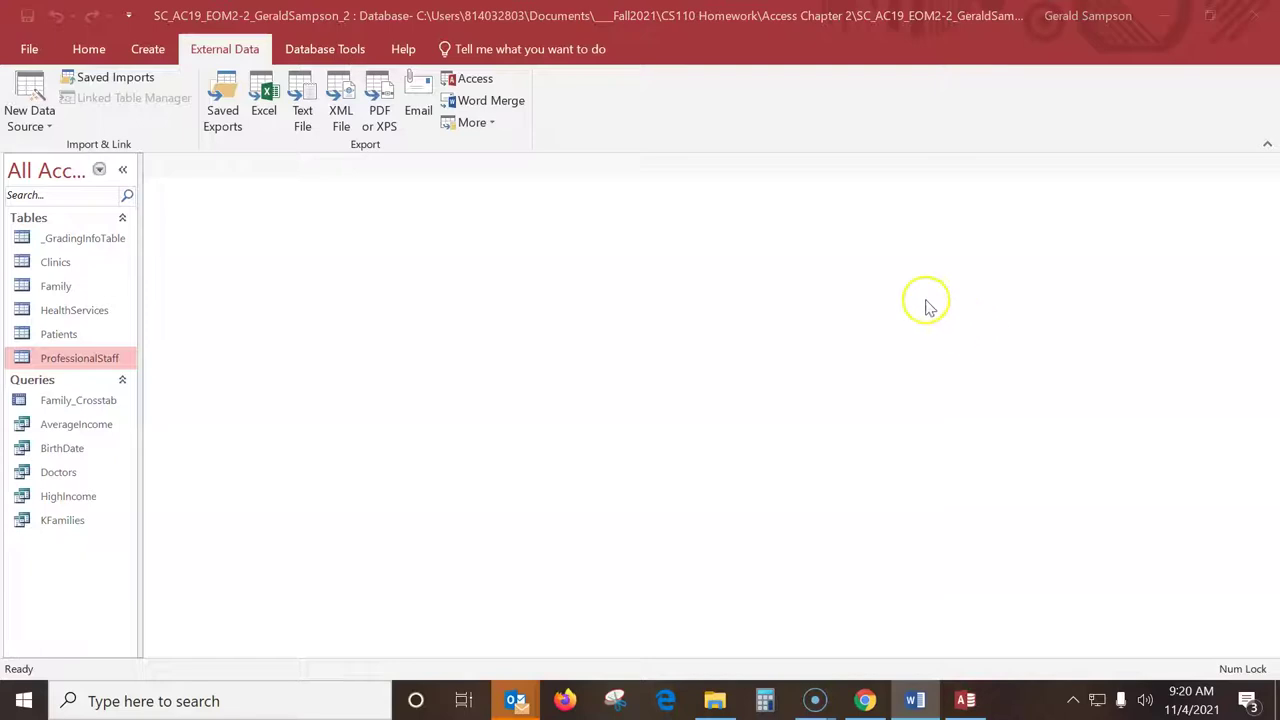
Start a new query design with the Family table and hide the Property Sheet.
{"action": "left_click", "coordinate": [135, 48]}
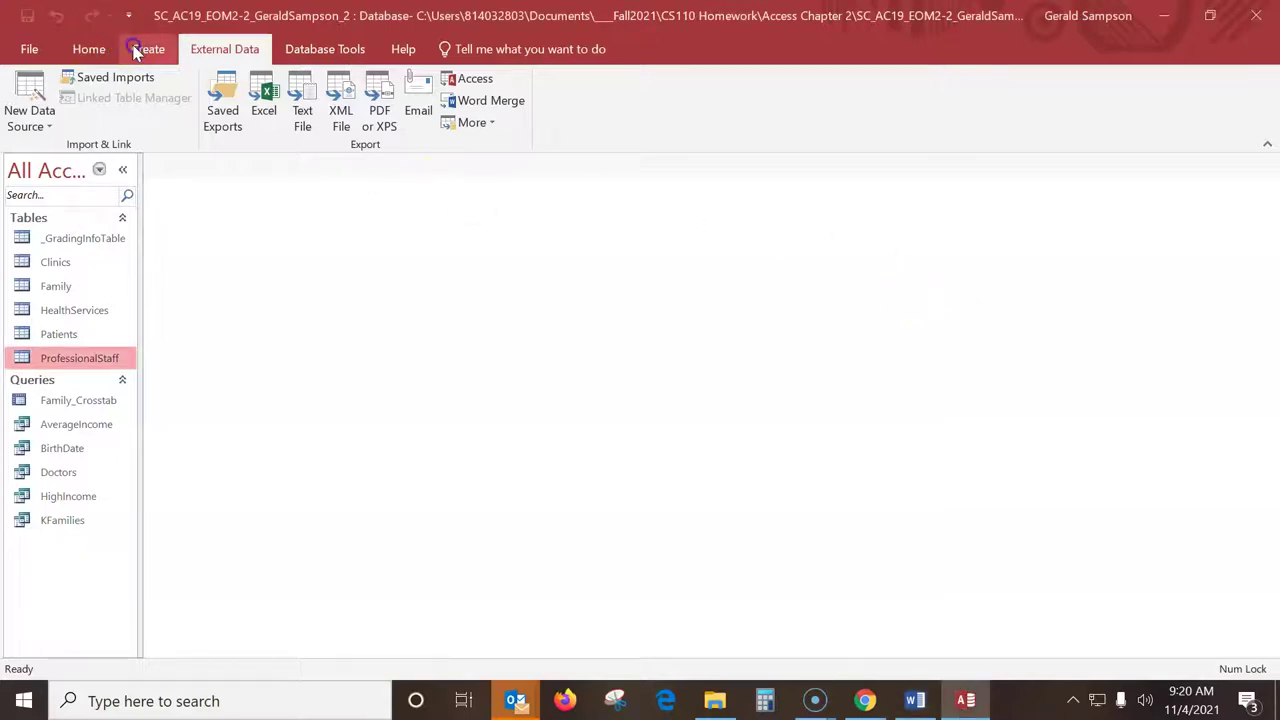
{"action": "left_click", "coordinate": [135, 48]}
{"action": "left_click", "coordinate": [271, 112]}
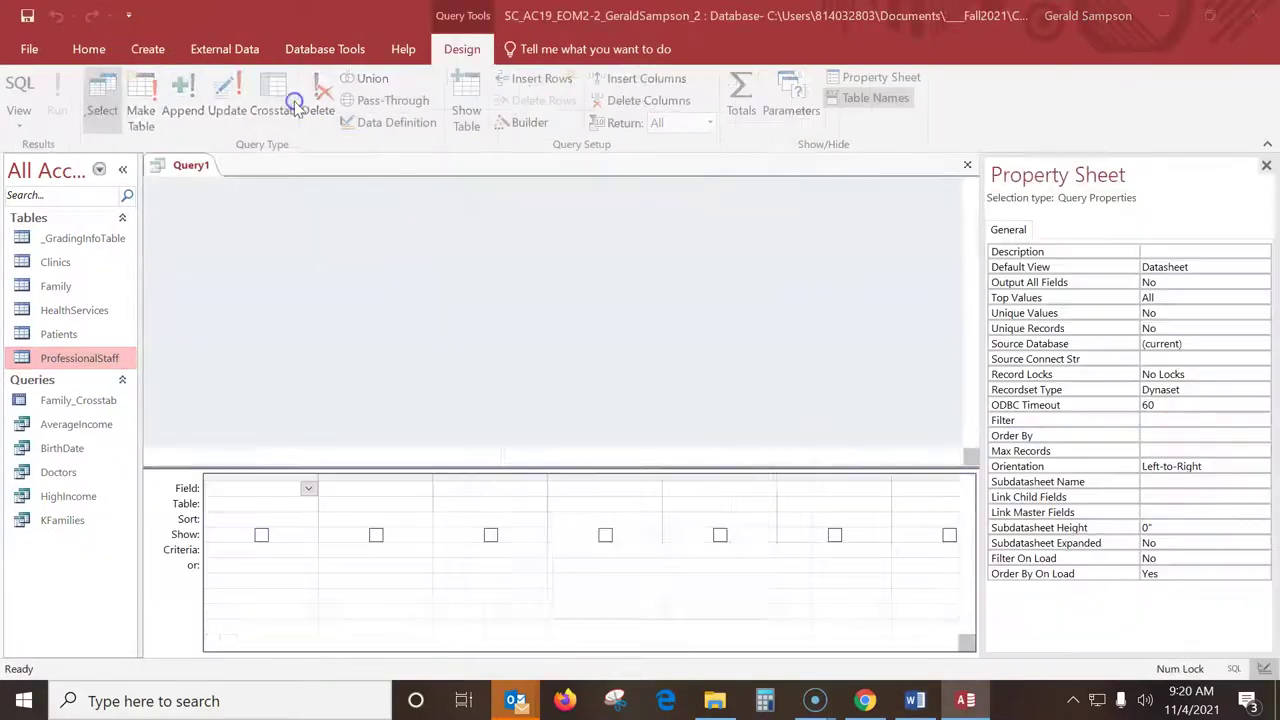
{"action": "double_click", "coordinate": [503, 277]}
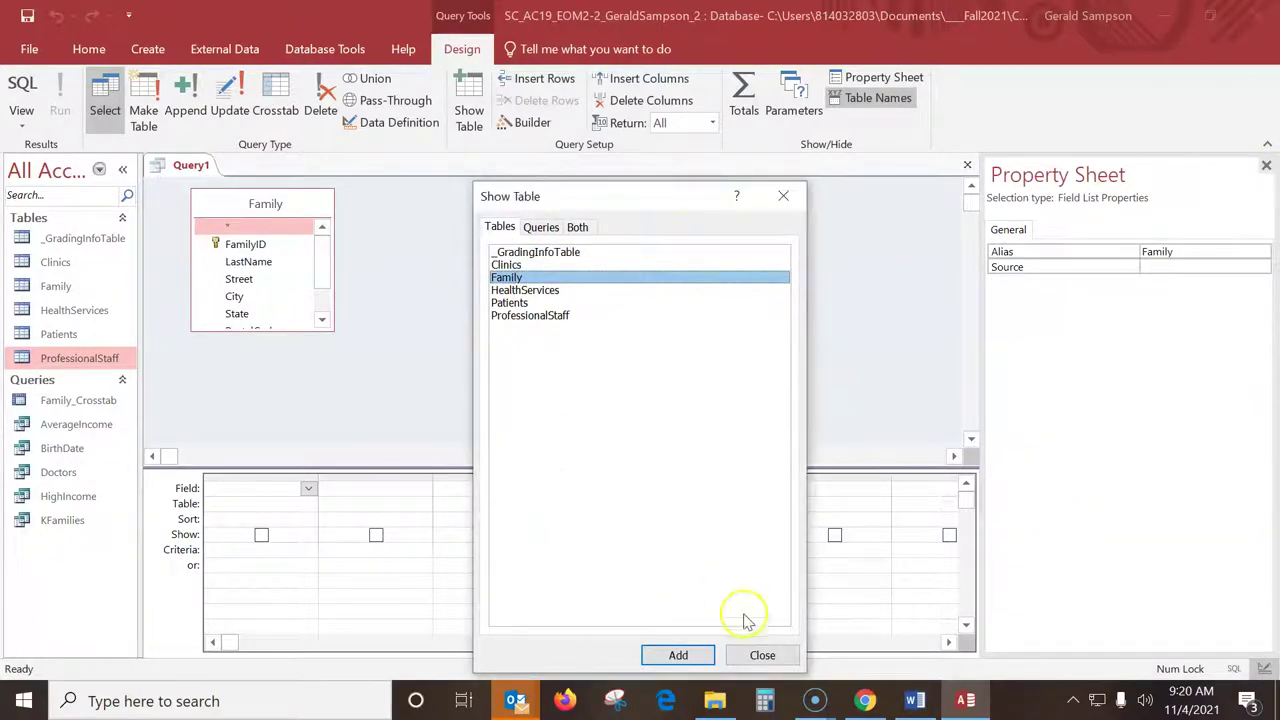
{"action": "left_click", "coordinate": [759, 655]}
{"action": "left_click", "coordinate": [1266, 165]}
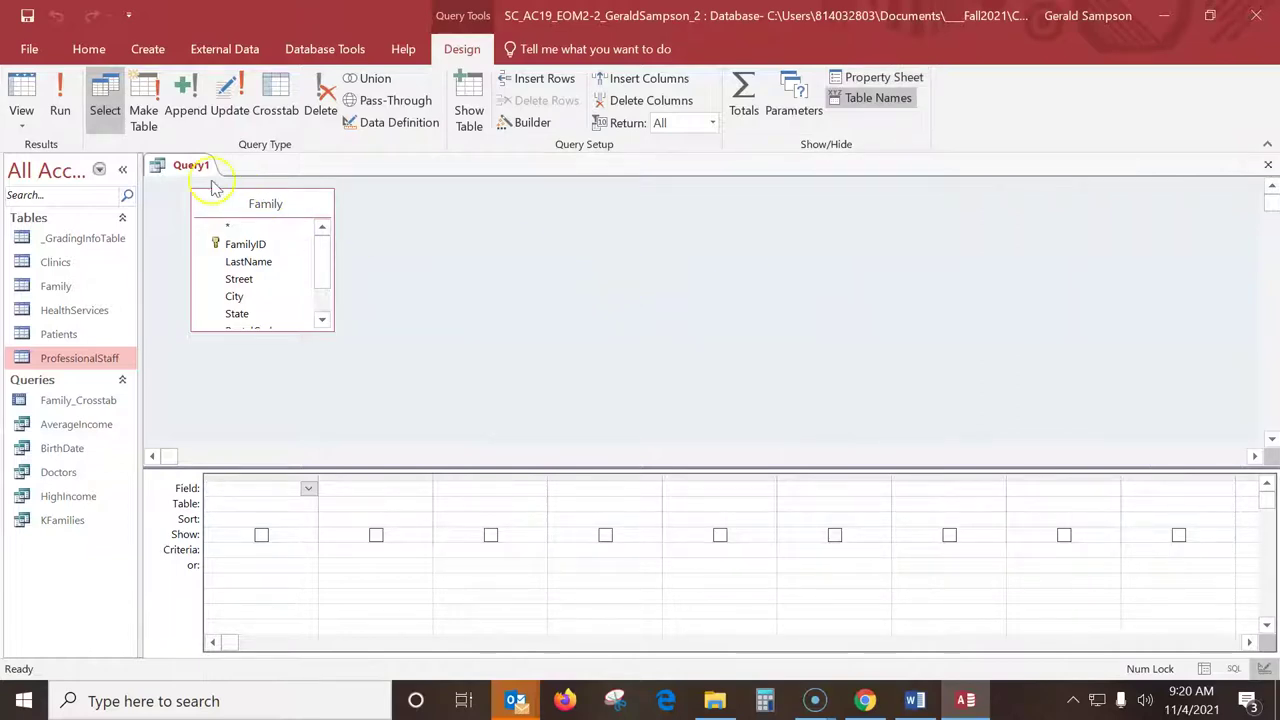
Add the FamilyID, LastName, State and Income fields to the query grid.
{"action": "left_click", "coordinate": [243, 247]}
{"action": "double_click", "coordinate": [243, 245]}
{"action": "double_click", "coordinate": [248, 261]}
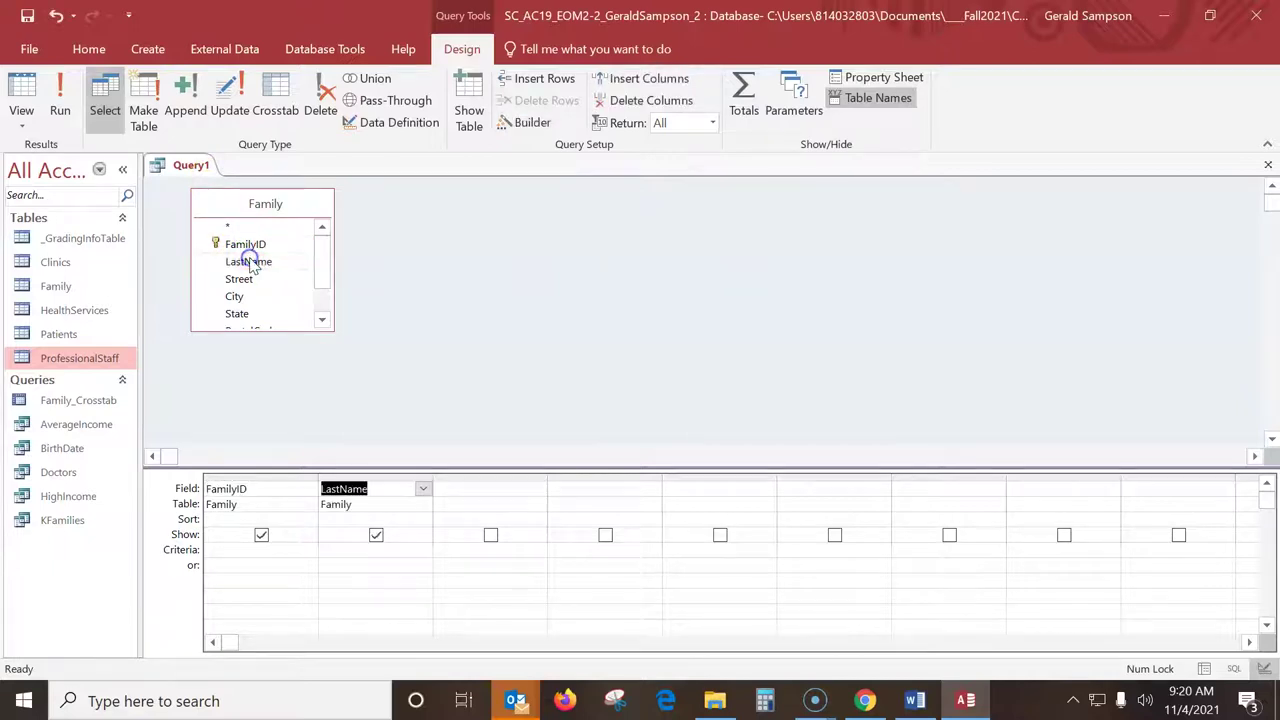
{"action": "double_click", "coordinate": [237, 313]}
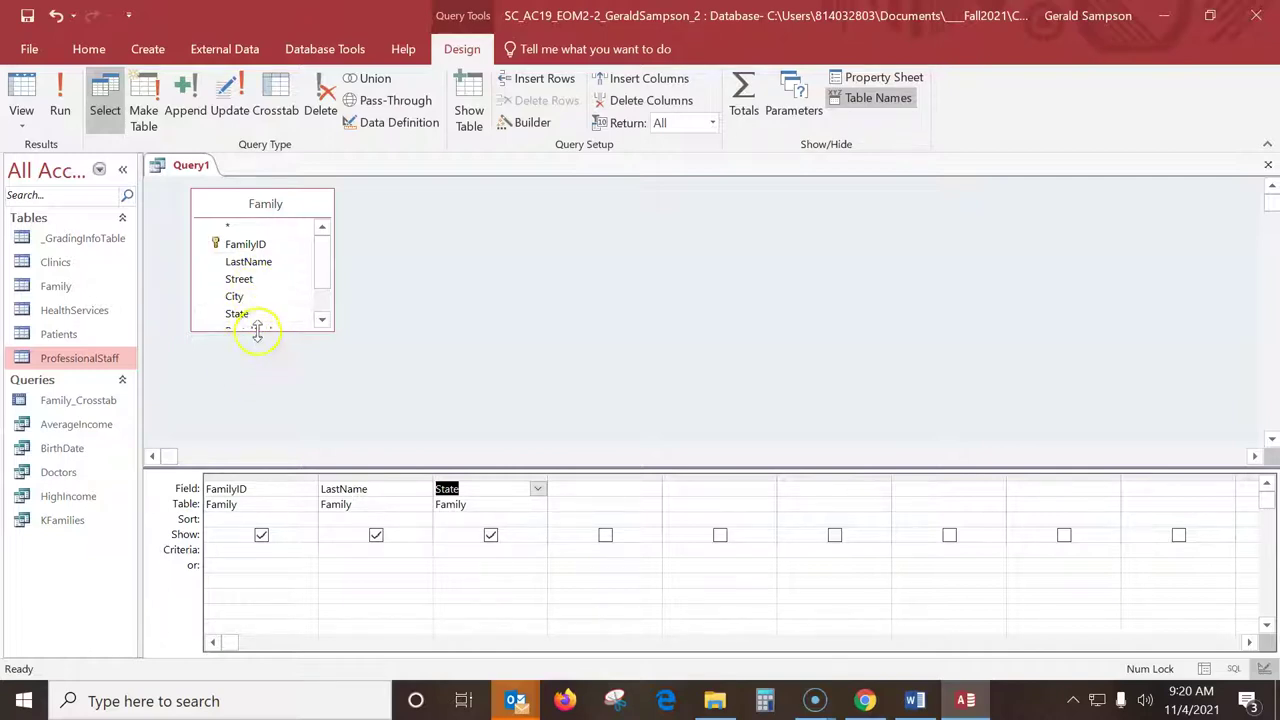
{"action": "left_click_drag", "start_coordinate": [254, 330], "coordinate": [256, 400]}
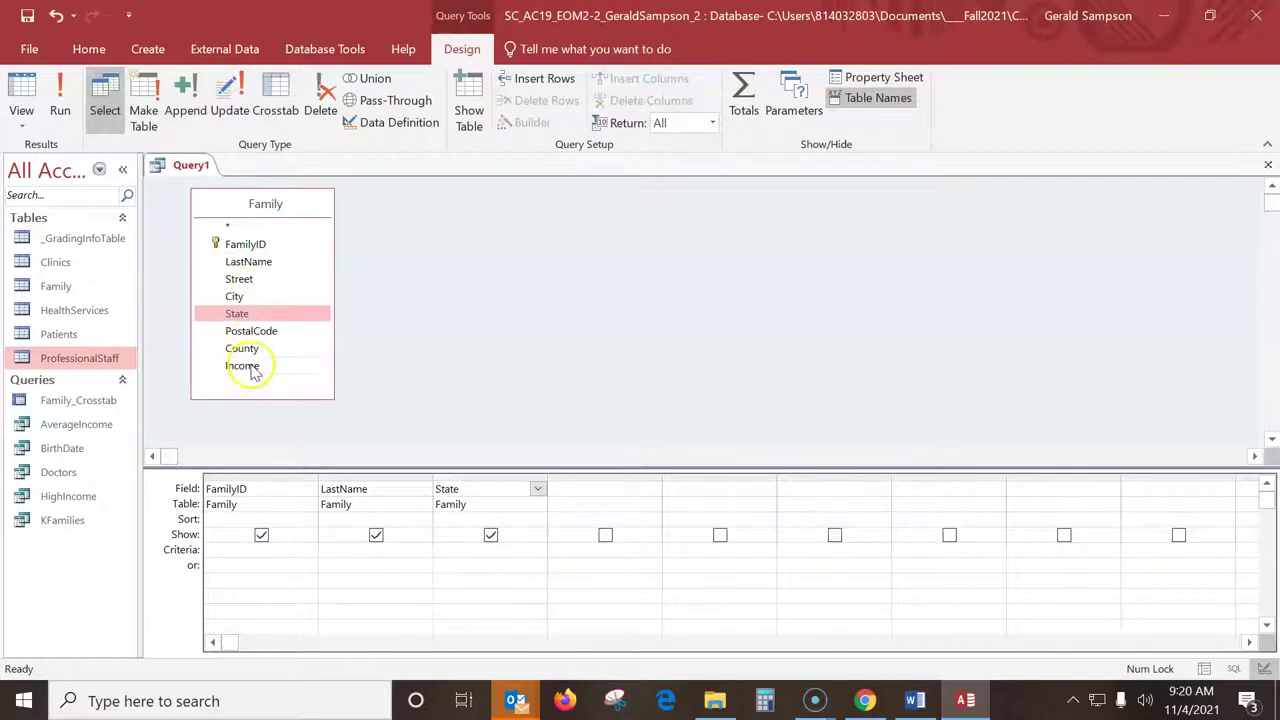
{"action": "double_click", "coordinate": [245, 365]}
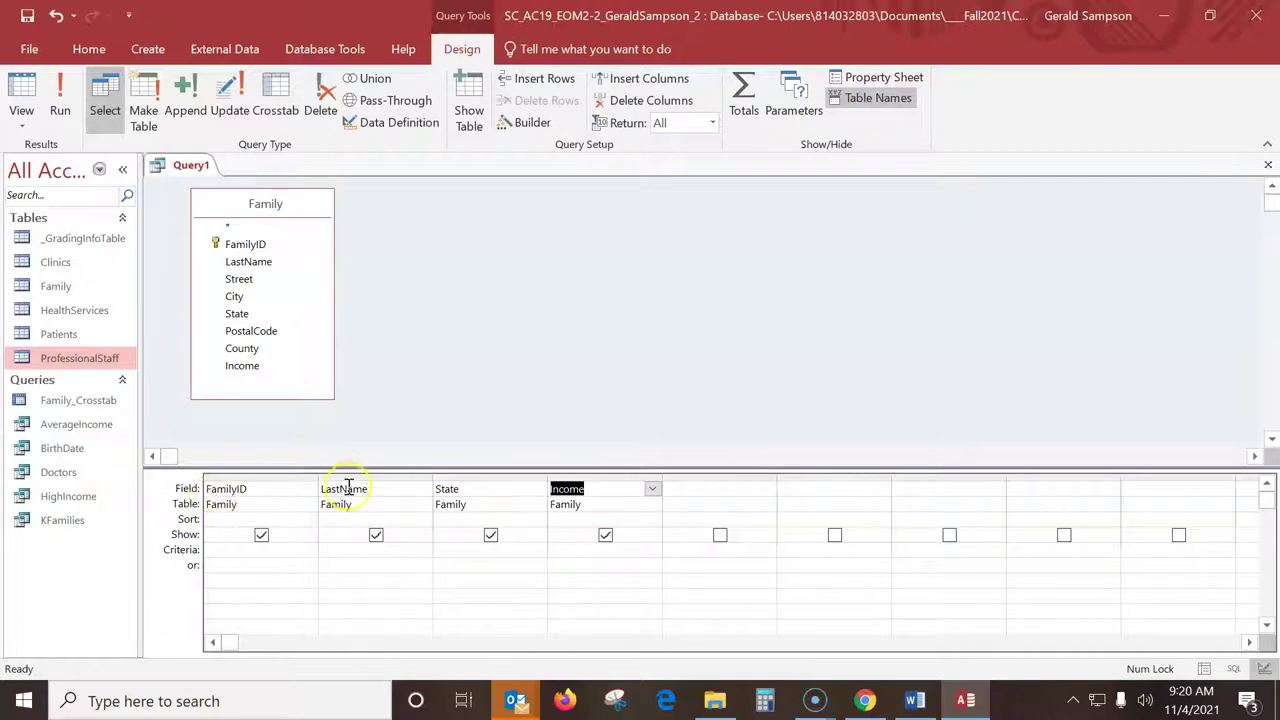
{"action": "left_click", "coordinate": [583, 545]}
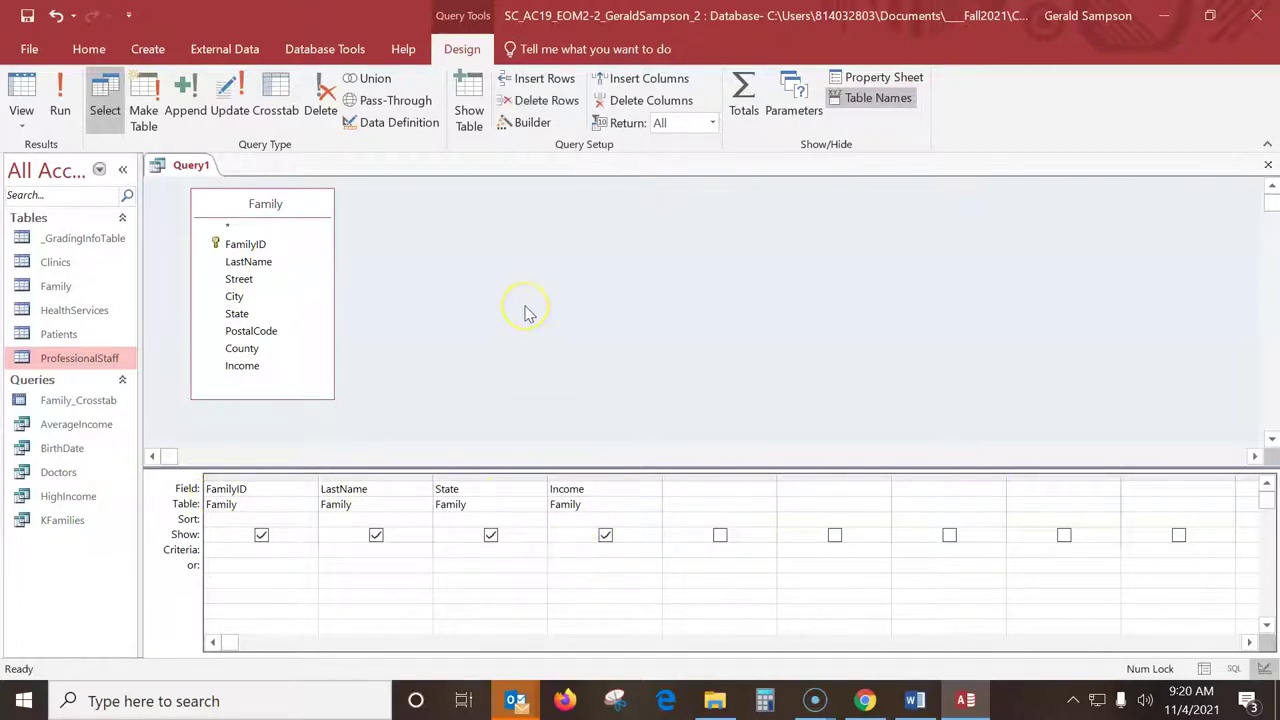
Set the Income criterion to >40000 and run the query.
{"action": "type", "text": ">40000"}
{"action": "left_click", "coordinate": [570, 552]}
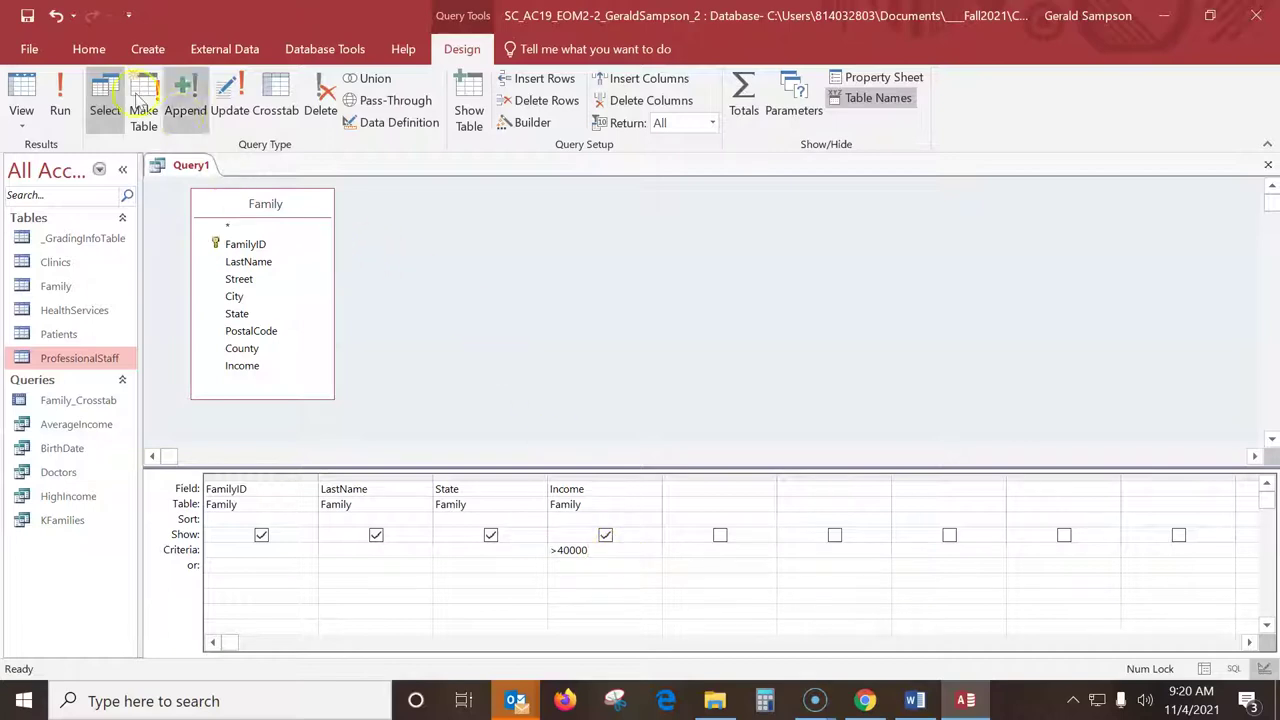
{"action": "left_click", "coordinate": [62, 102]}
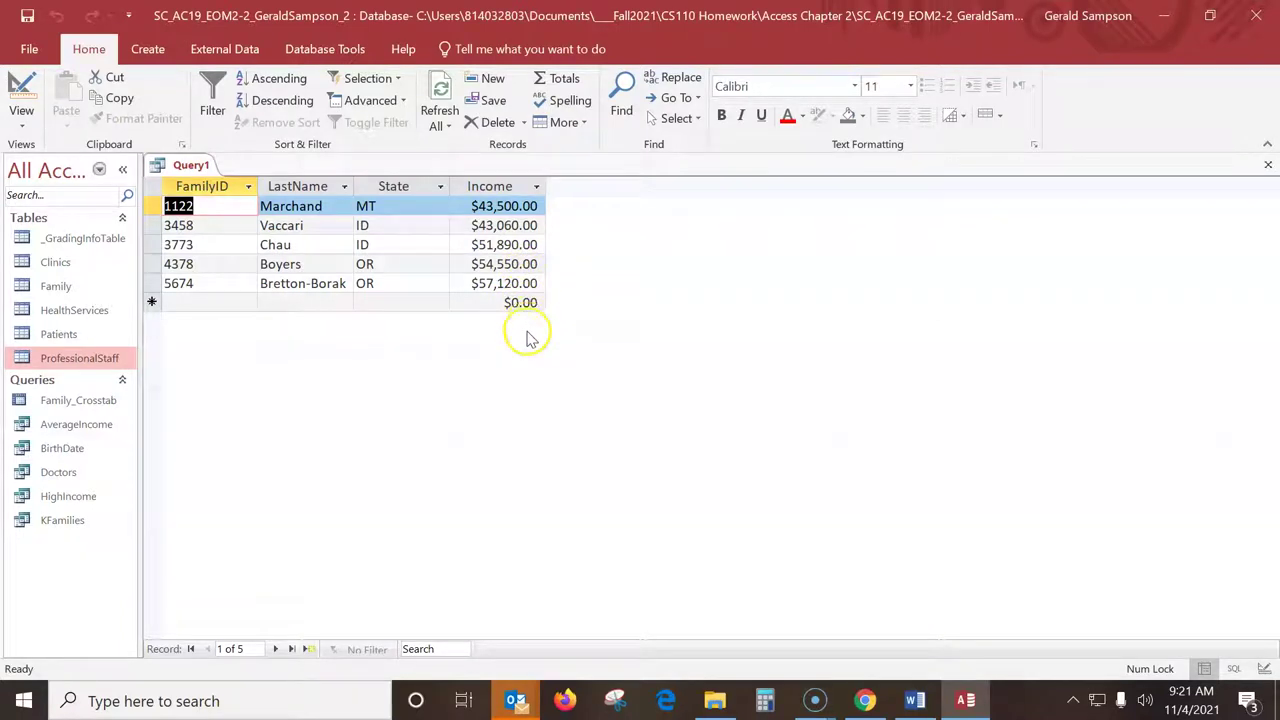
Save the query as FamilyIncome.
{"action": "left_click", "coordinate": [27, 20]}
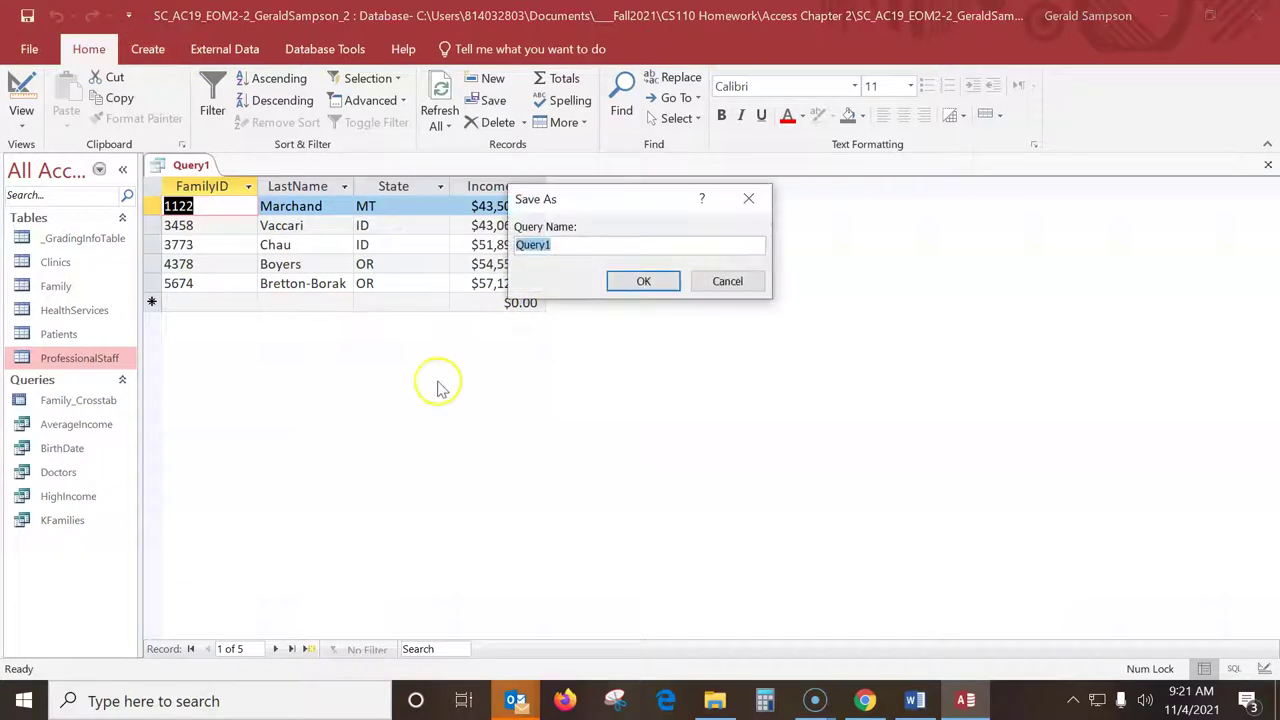
{"action": "type", "text": "Fami"}
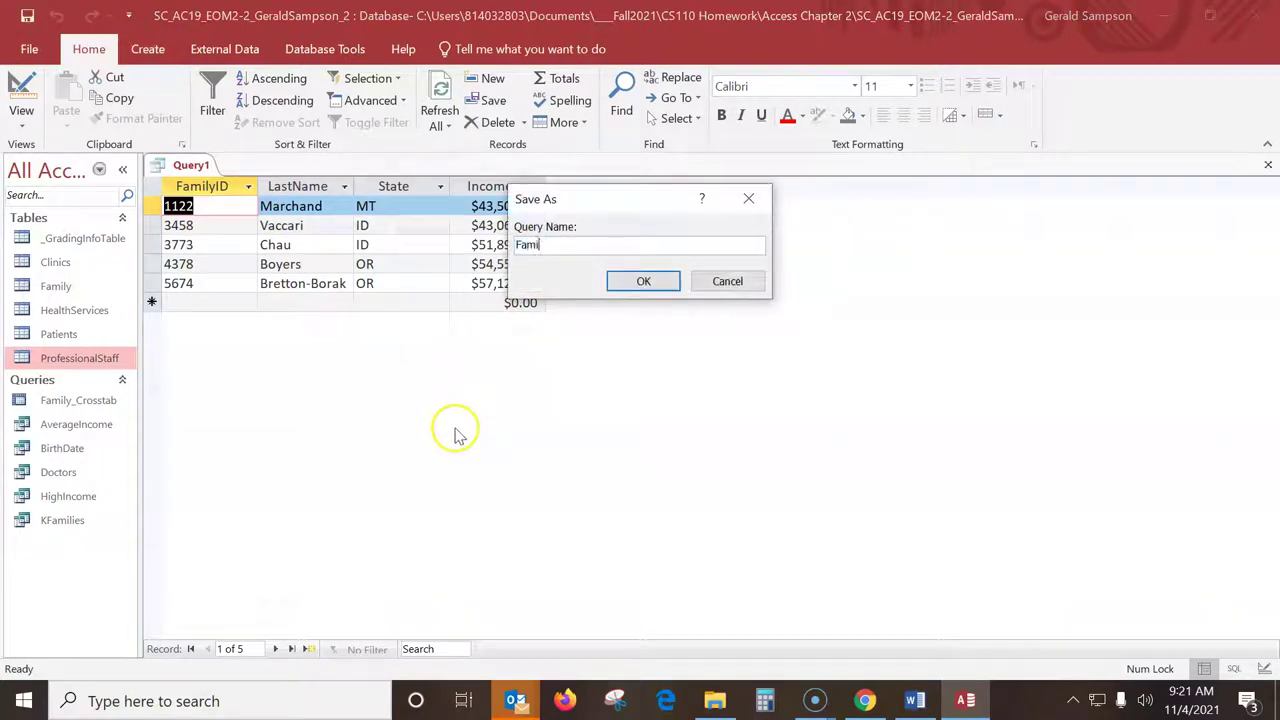
{"action": "type", "text": "lyIncome"}
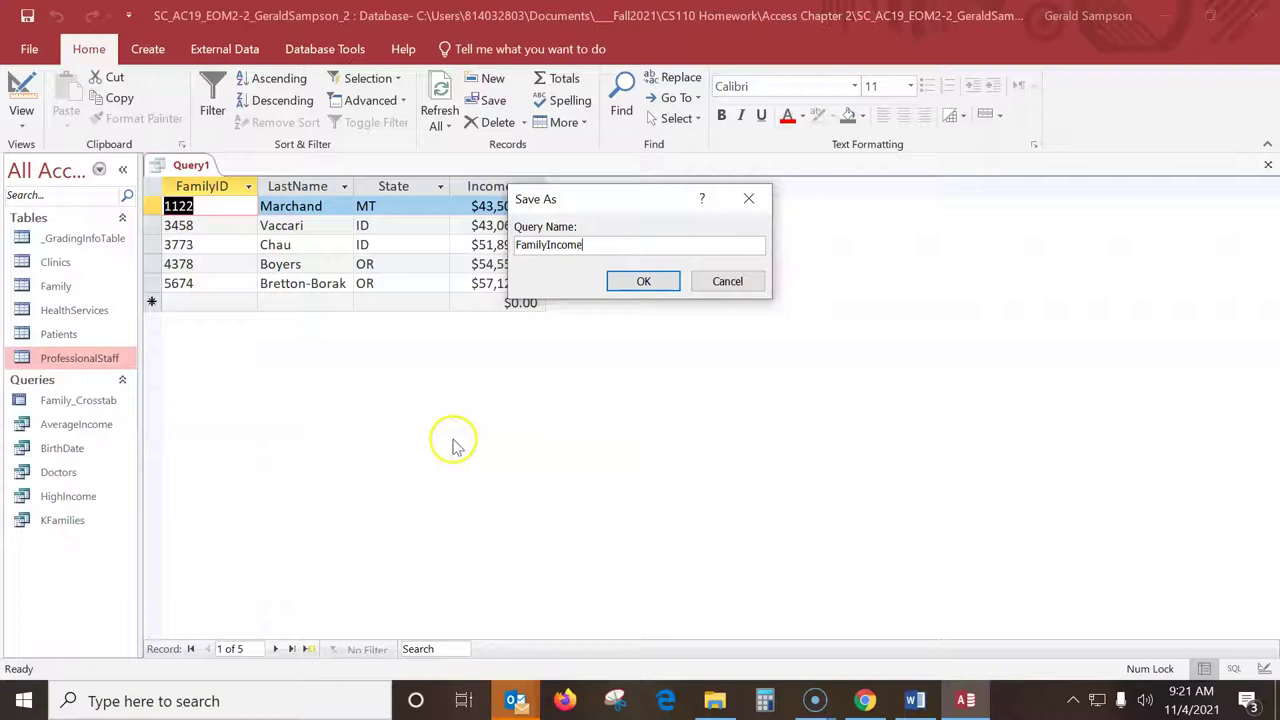
{"action": "left_click", "coordinate": [658, 283]}
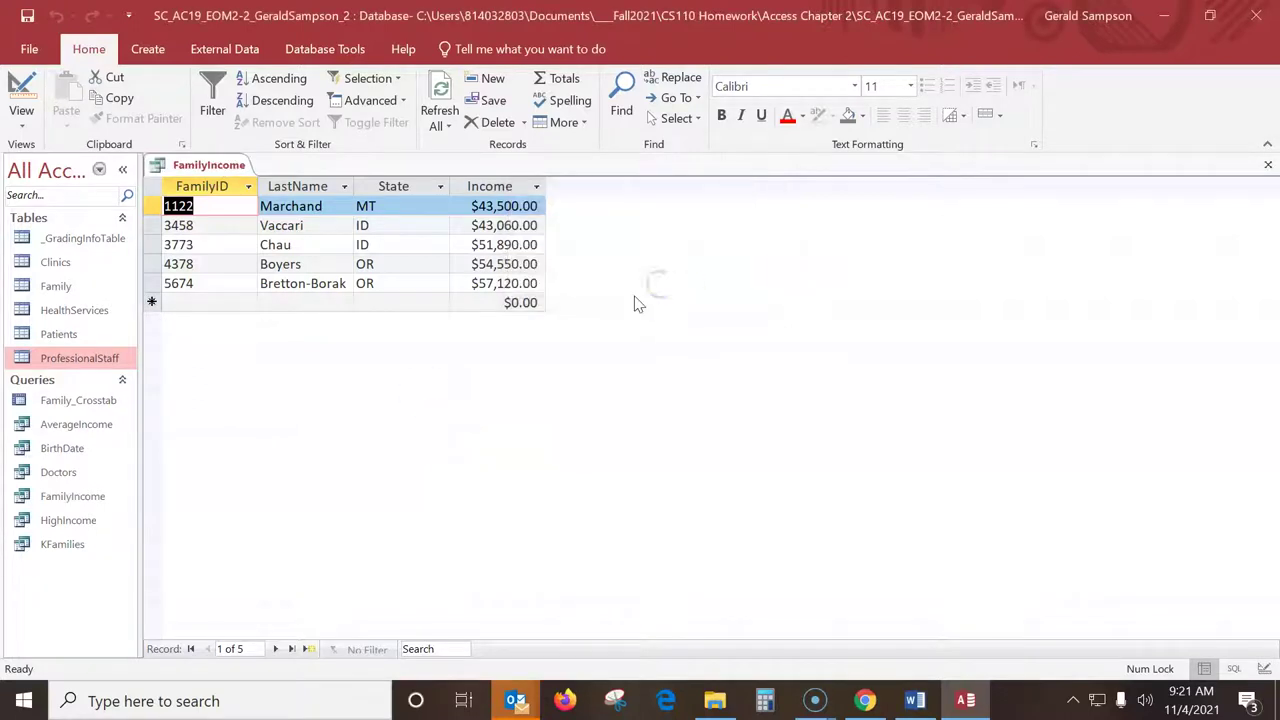
Close FamilyIncome, open AverageIncome in Design View and add the Totals row.
{"action": "left_click", "coordinate": [1267, 164]}
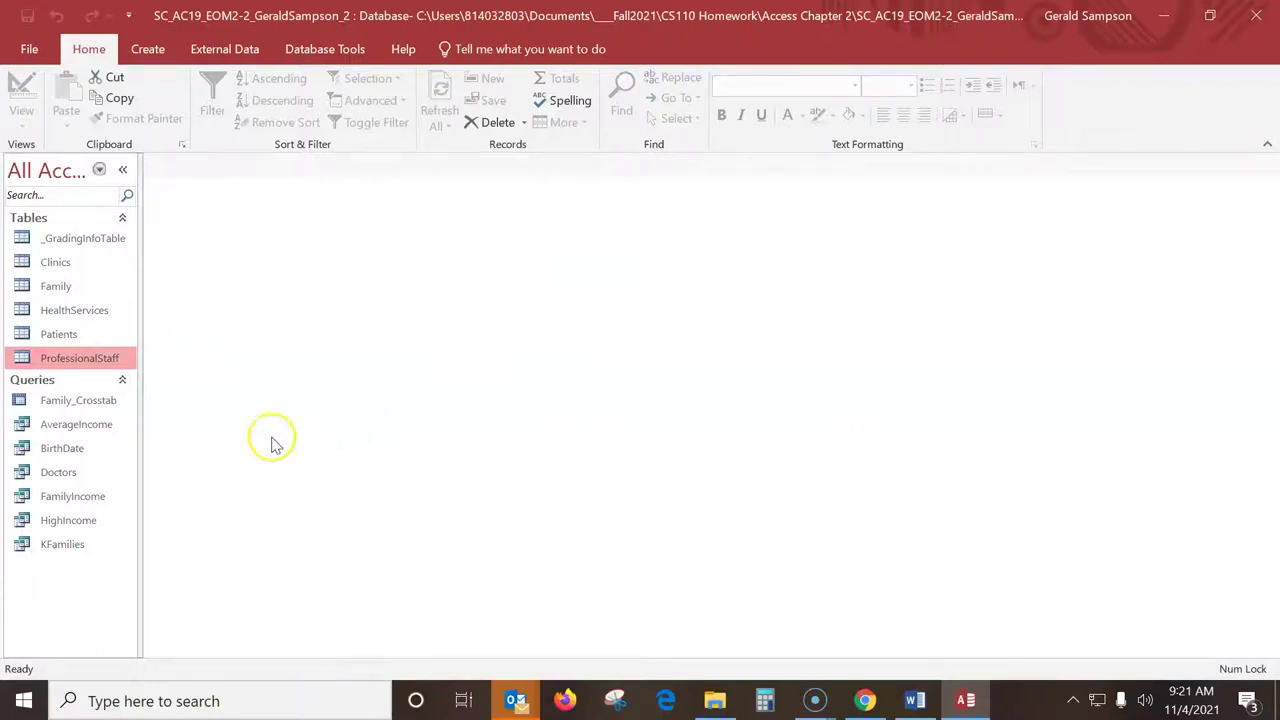
{"action": "left_click", "coordinate": [82, 427]}
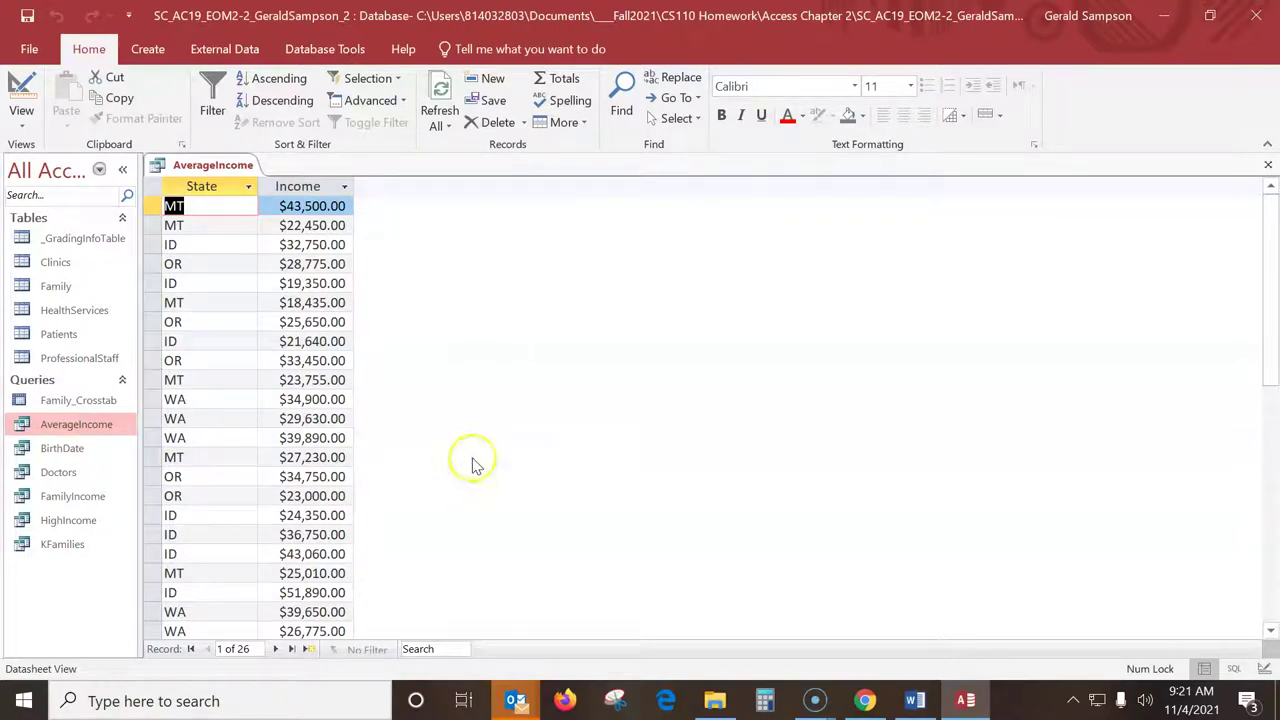
{"action": "left_click", "coordinate": [22, 88]}
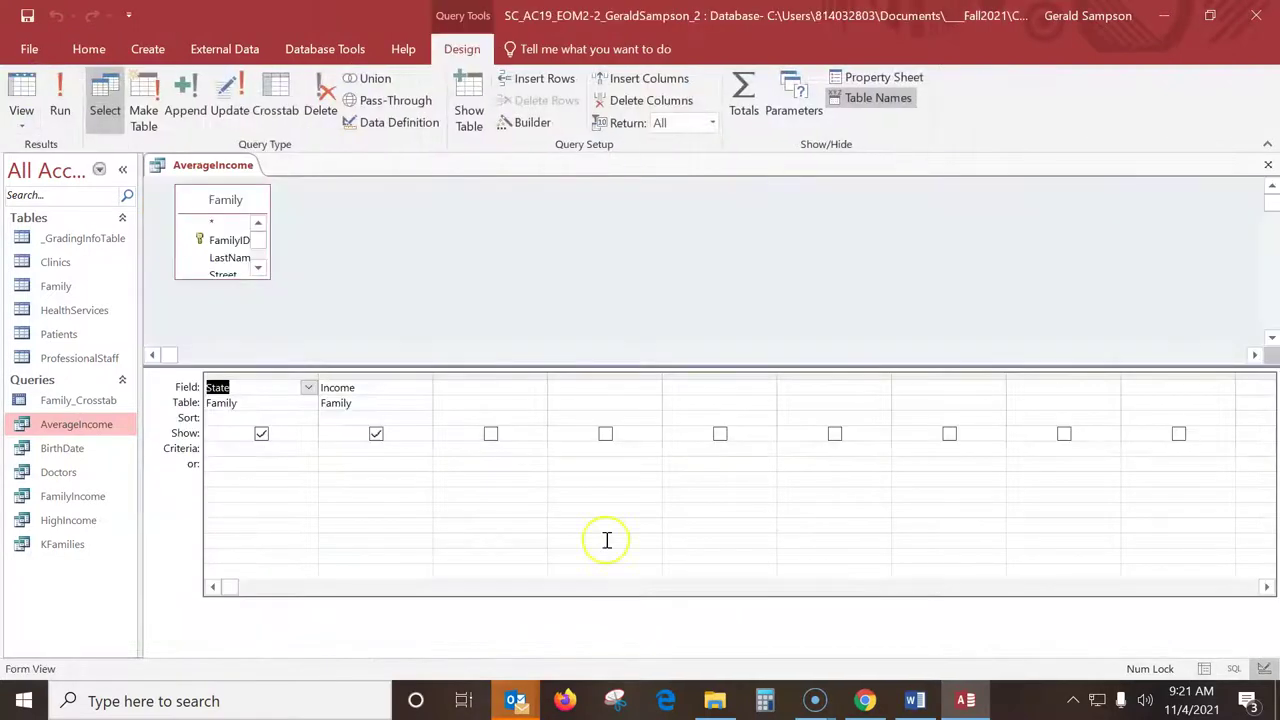
{"action": "left_click", "coordinate": [485, 387]}
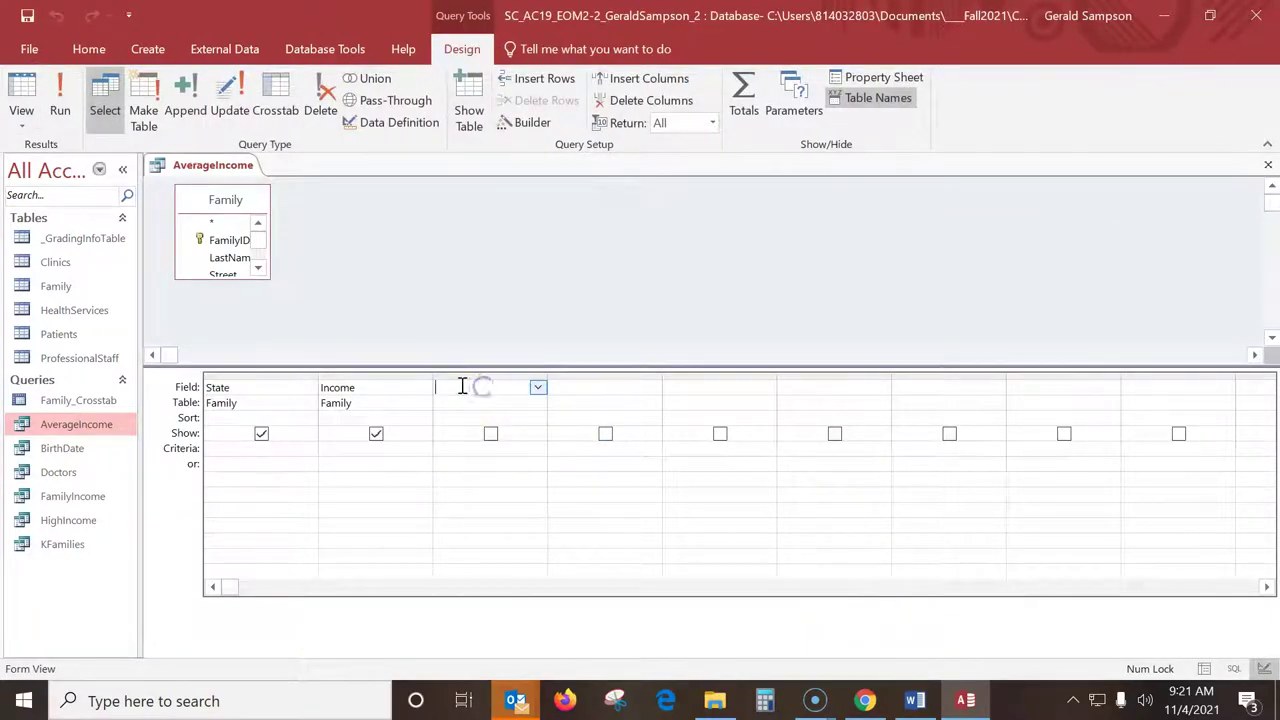
{"action": "left_click", "coordinate": [740, 97]}
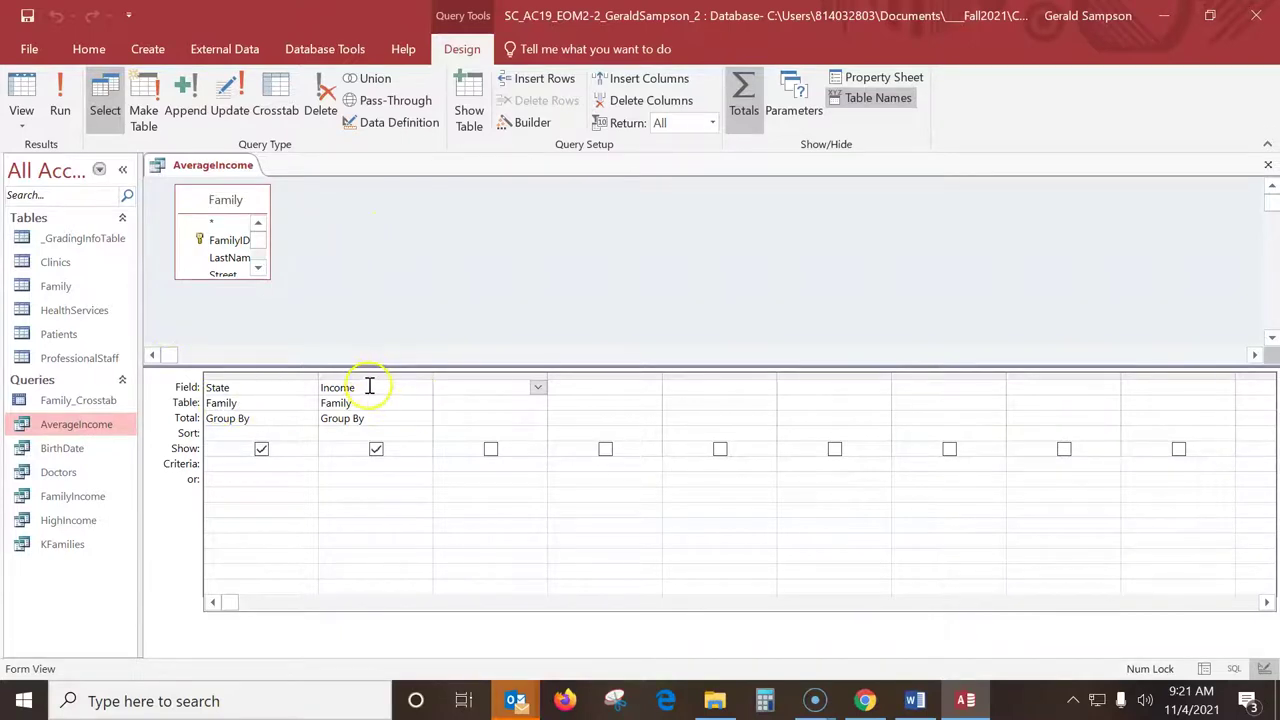
Set Income's Total to Avg, run the query, then close it and save the design.
{"action": "left_click", "coordinate": [419, 419]}
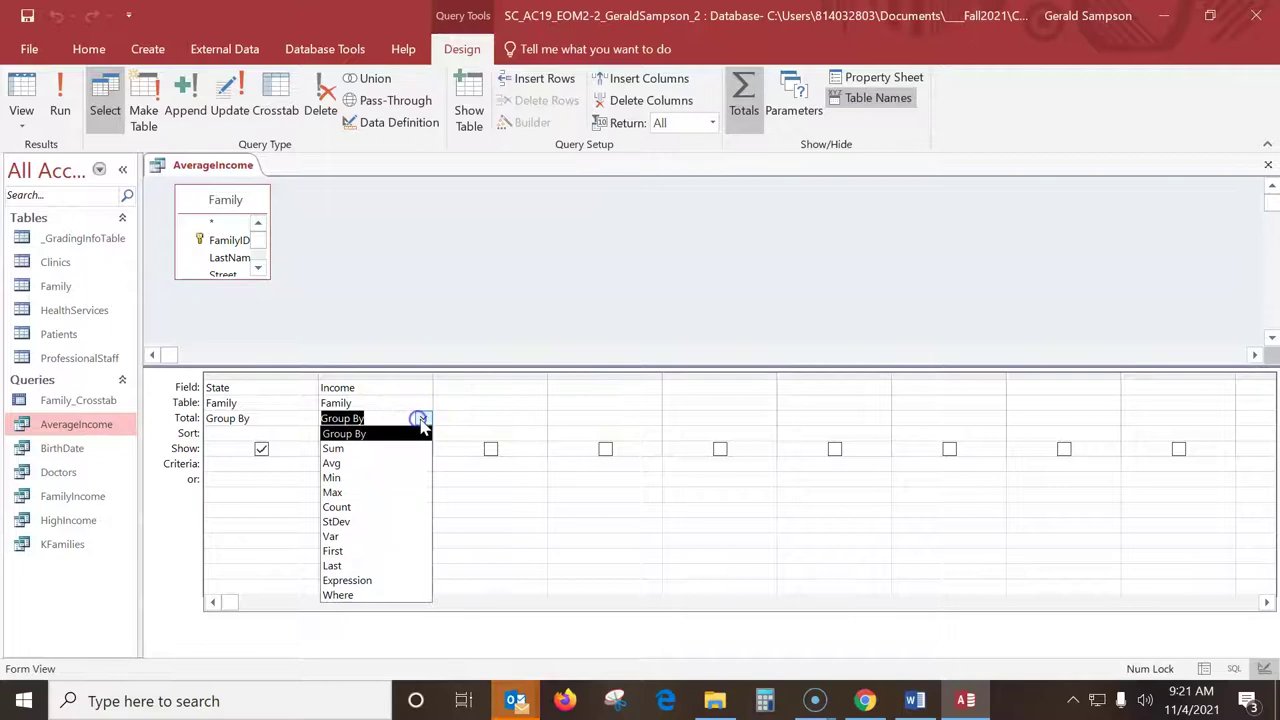
{"action": "left_click", "coordinate": [378, 463]}
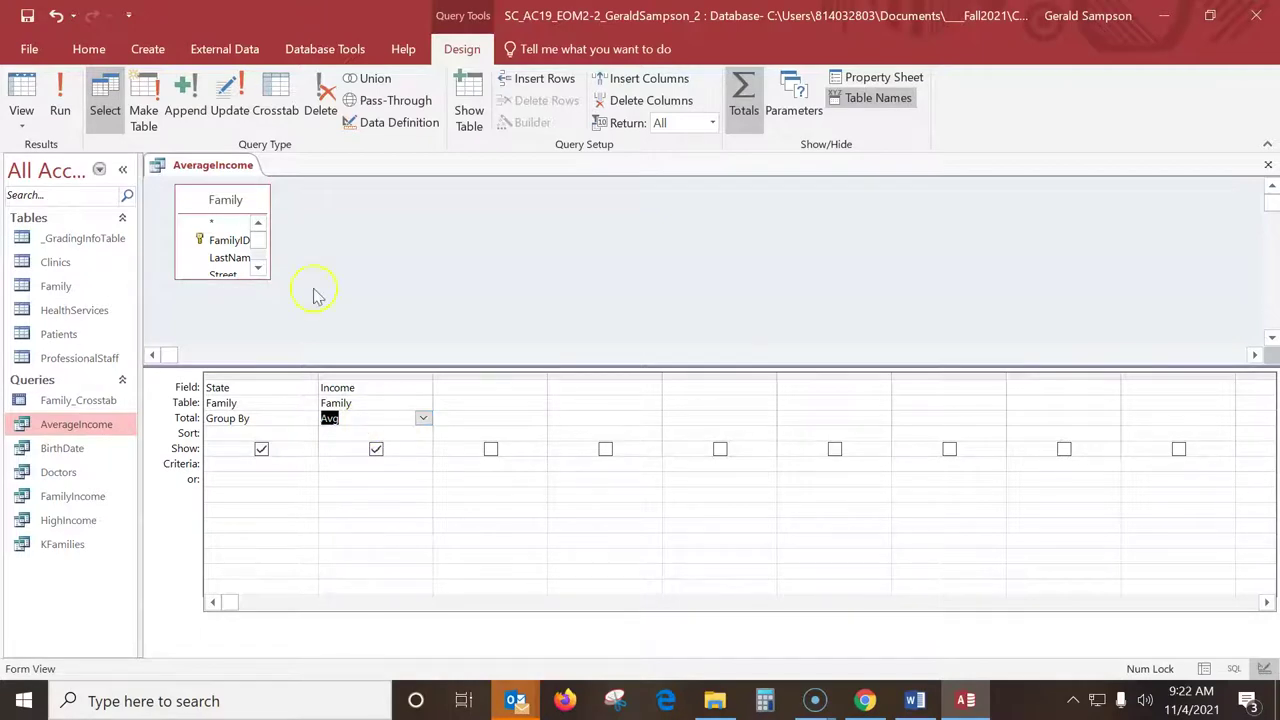
{"action": "left_click", "coordinate": [62, 95]}
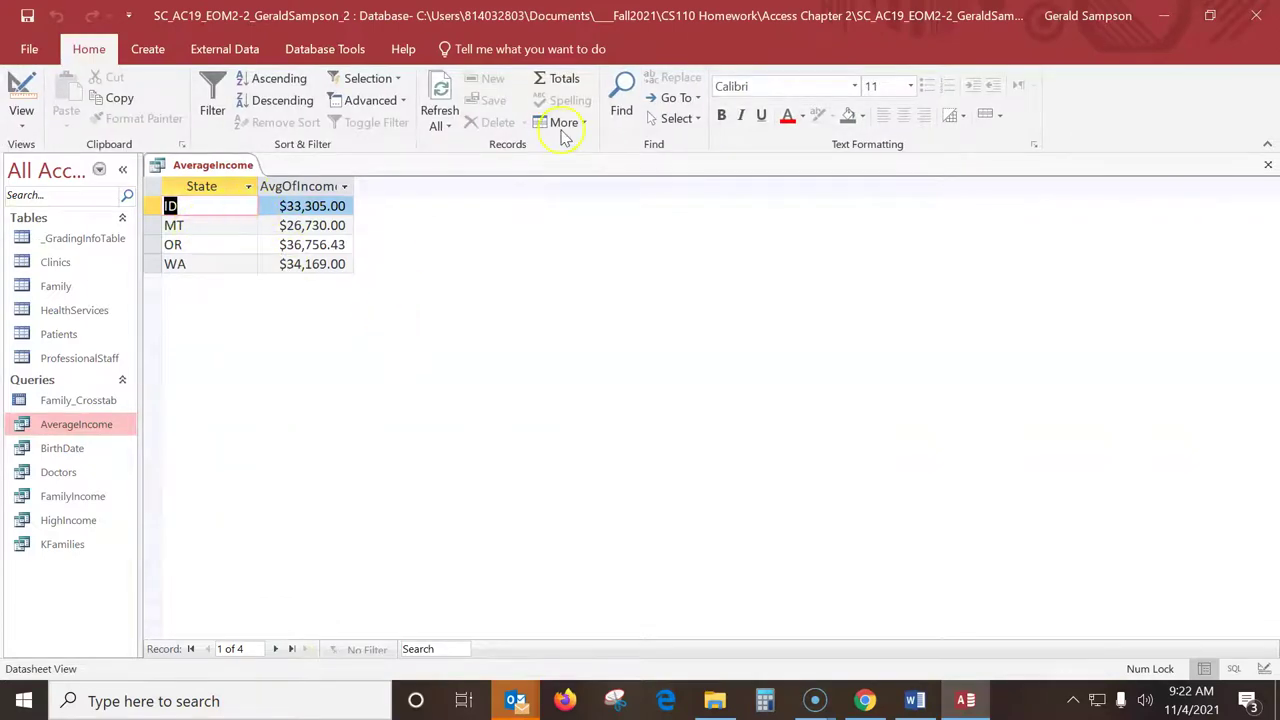
{"action": "left_click", "coordinate": [1268, 164]}
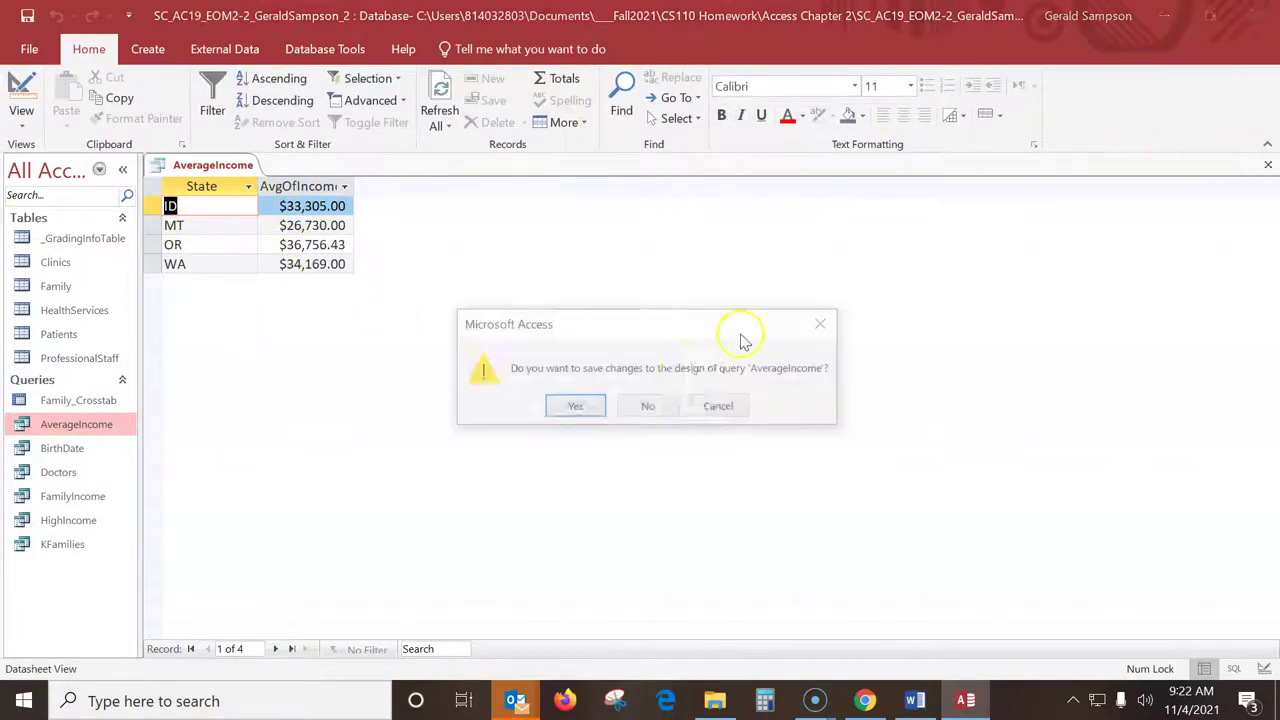
{"action": "left_click", "coordinate": [574, 406]}
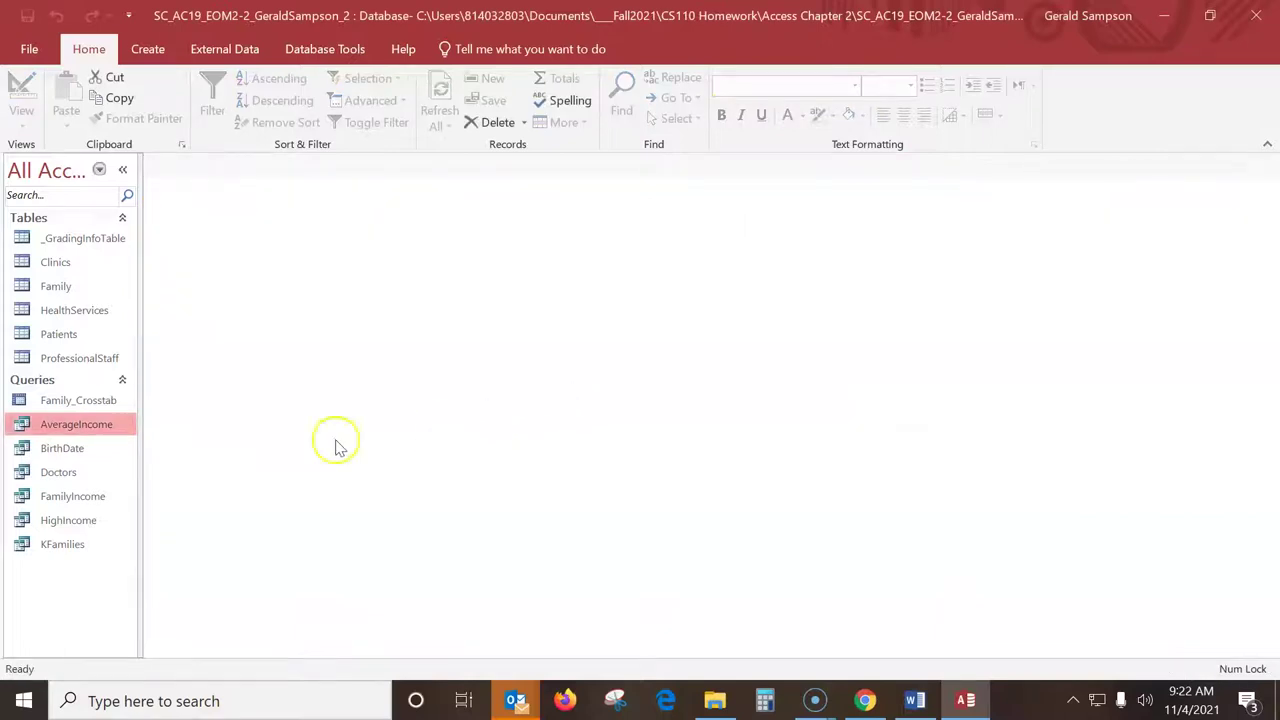
Open FamilyIncome in Design View and add County as a column before Income.
{"action": "double_click", "coordinate": [92, 496]}
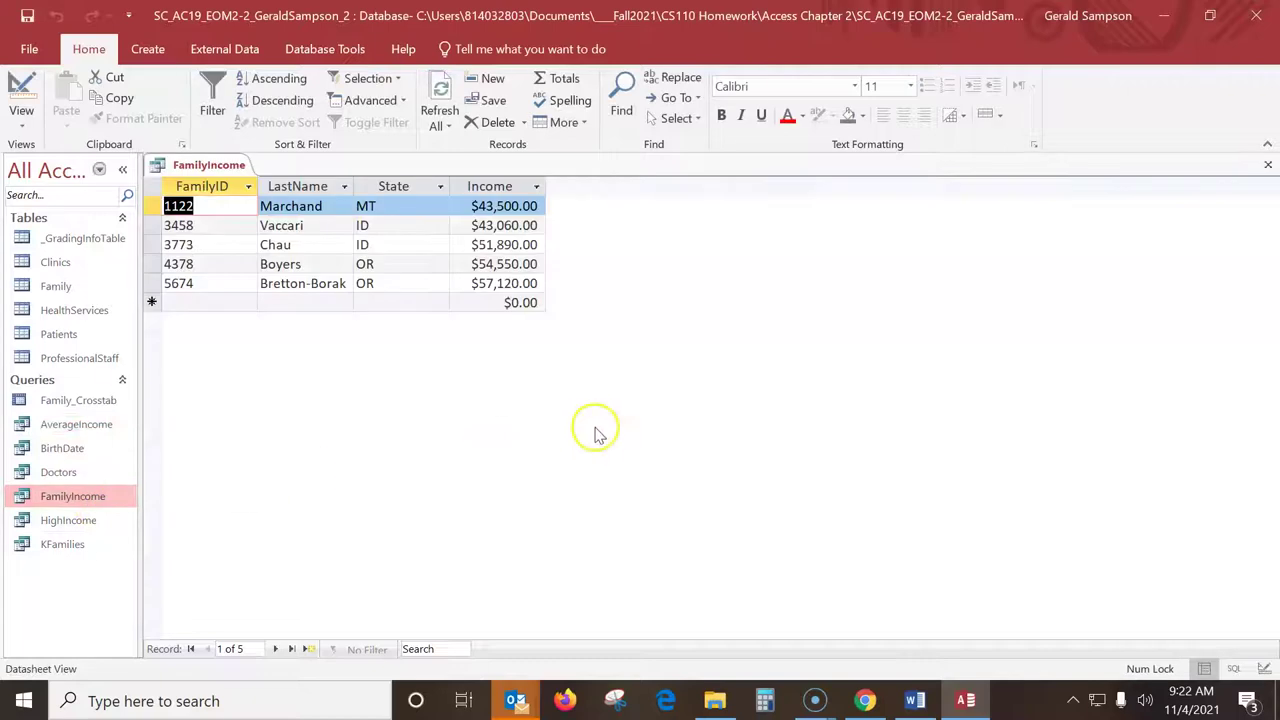
{"action": "left_click", "coordinate": [22, 92]}
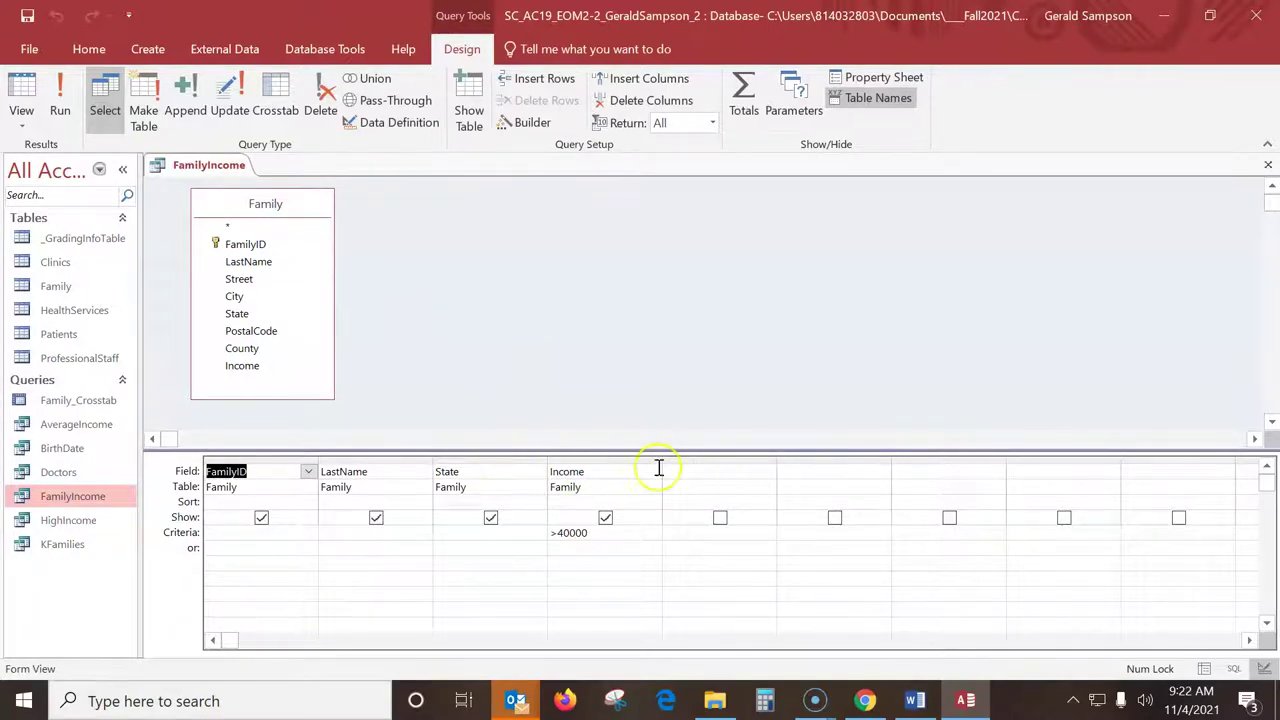
{"action": "left_click", "coordinate": [703, 471]}
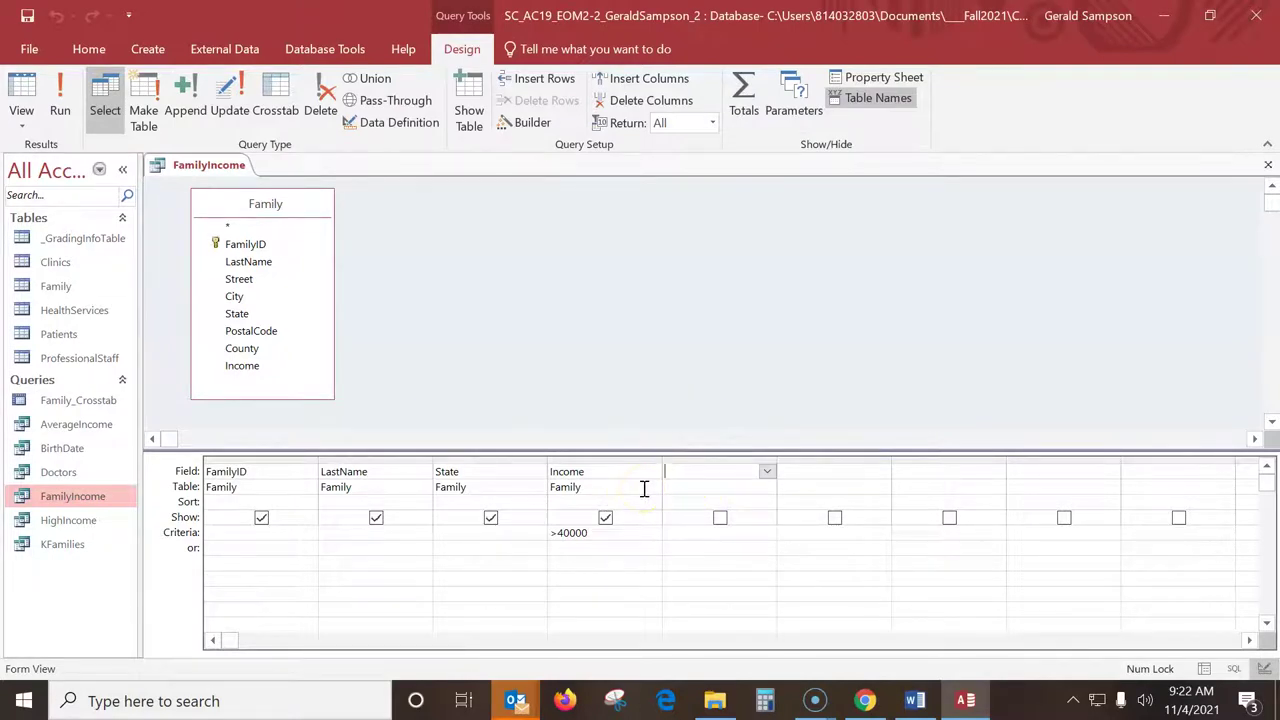
{"action": "left_click", "coordinate": [258, 350]}
{"action": "left_click_drag", "start_coordinate": [258, 350], "coordinate": [690, 471]}
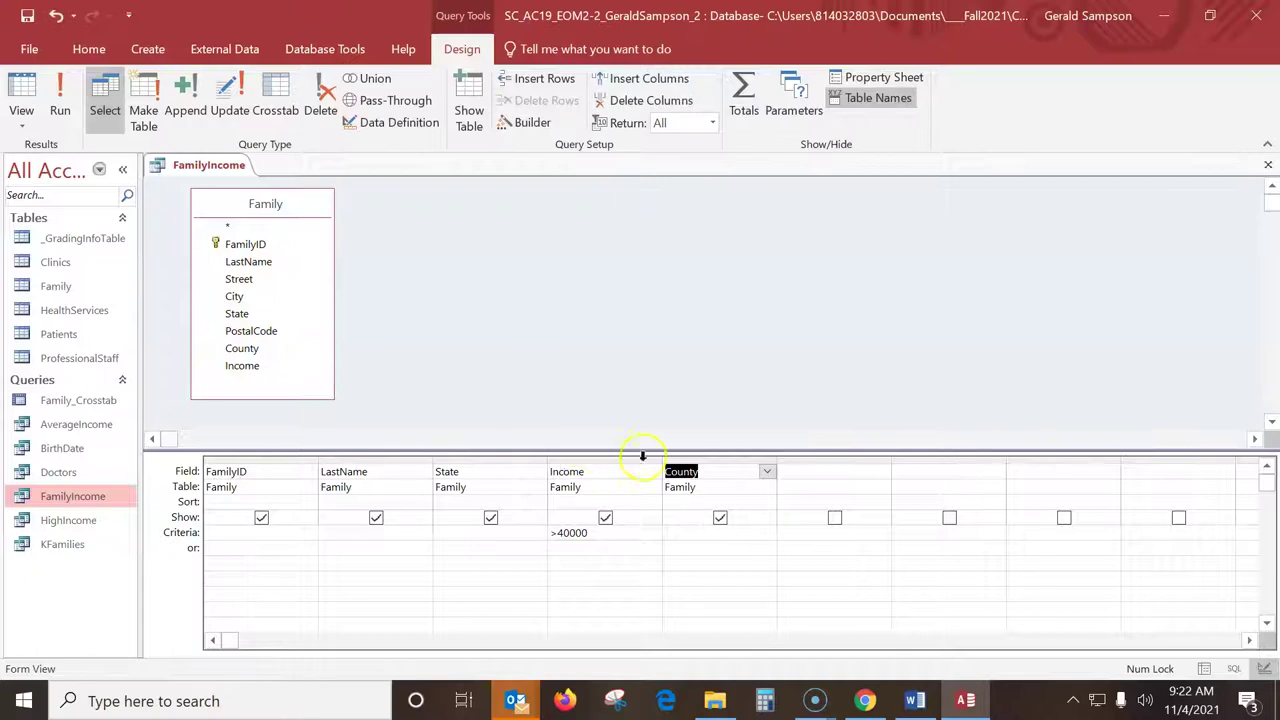
{"action": "left_click", "coordinate": [716, 459]}
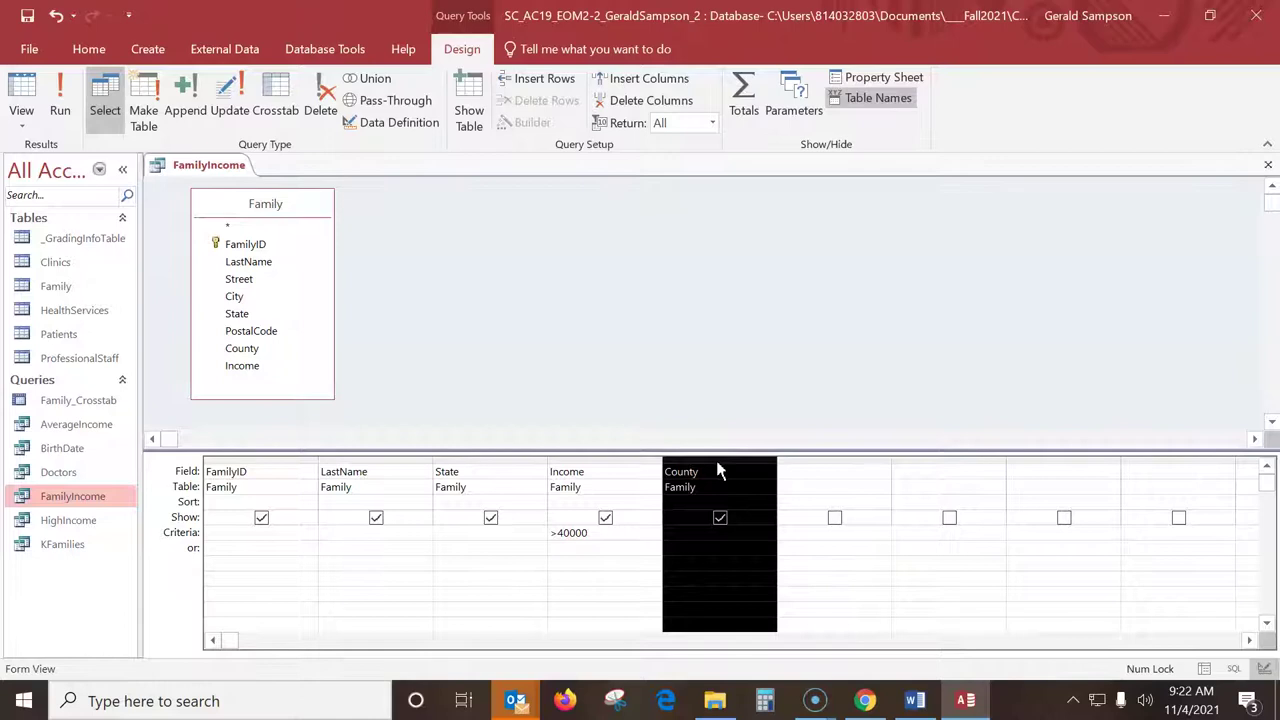
{"action": "left_click_drag", "start_coordinate": [719, 459], "coordinate": [573, 468]}
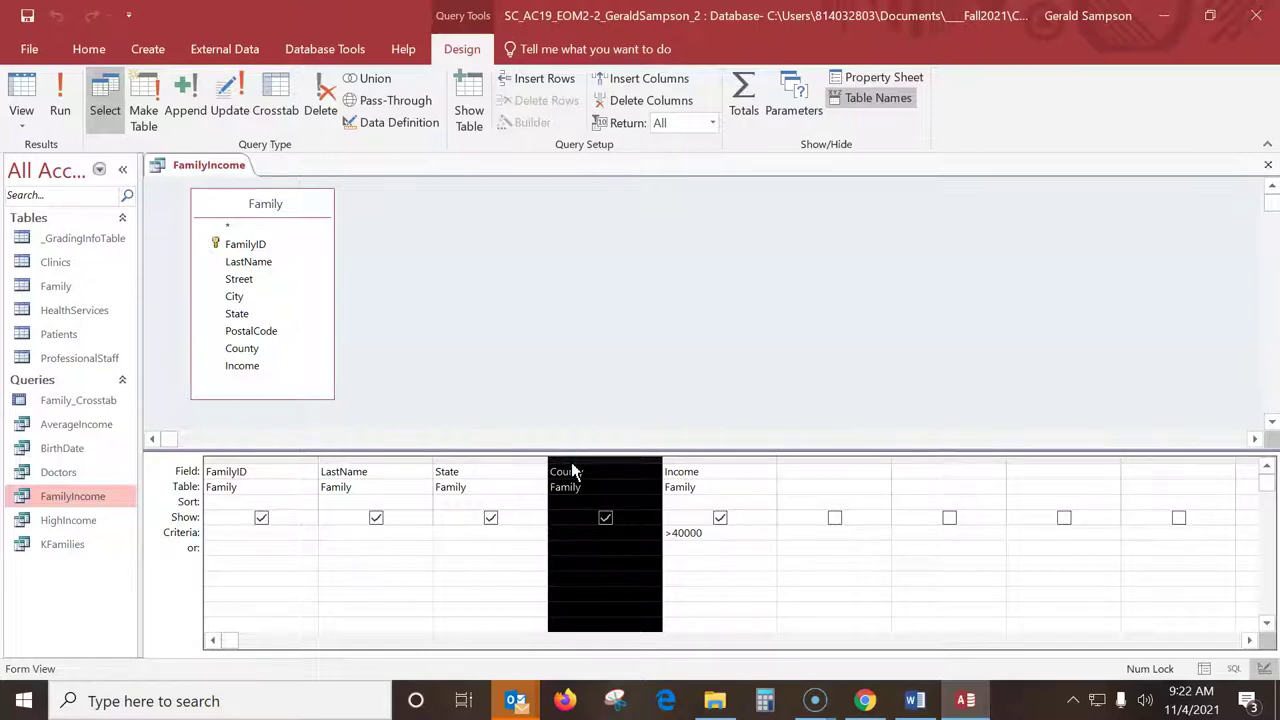
{"action": "left_click", "coordinate": [574, 470]}
Sort Income descending, return only the top 5%, run, then save and close.
{"action": "left_click", "coordinate": [762, 502]}
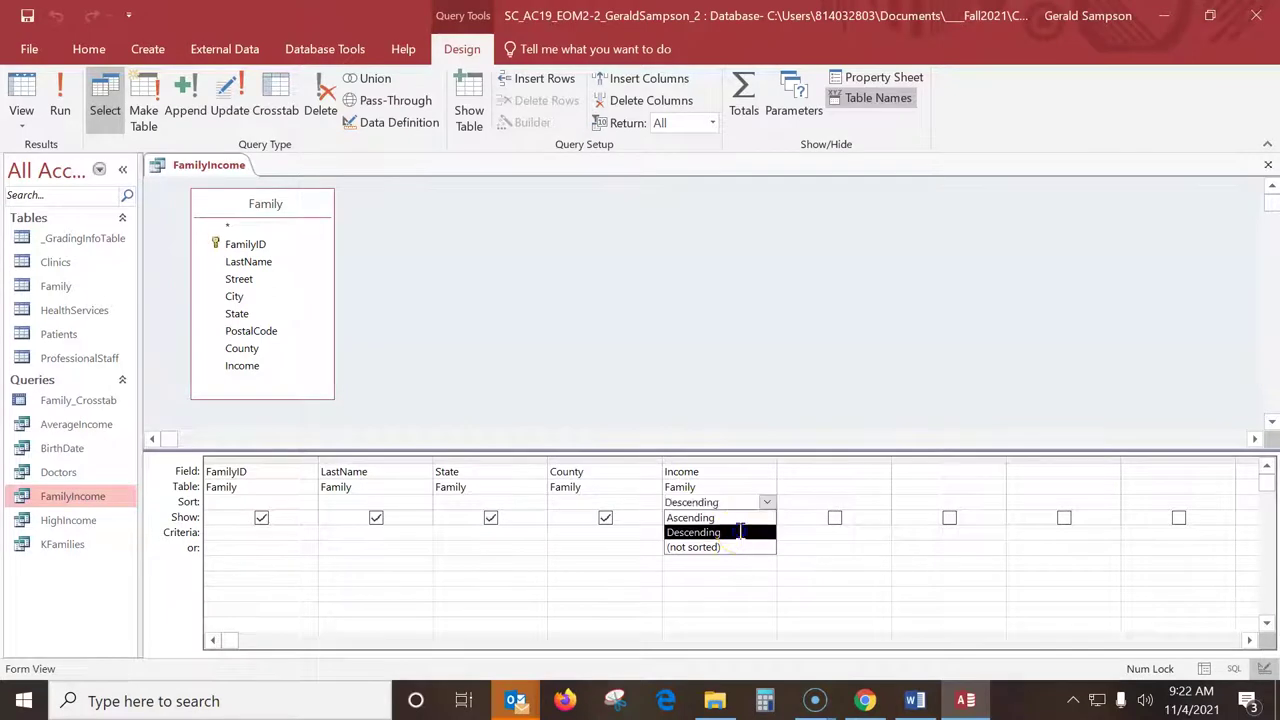
{"action": "left_click", "coordinate": [740, 531]}
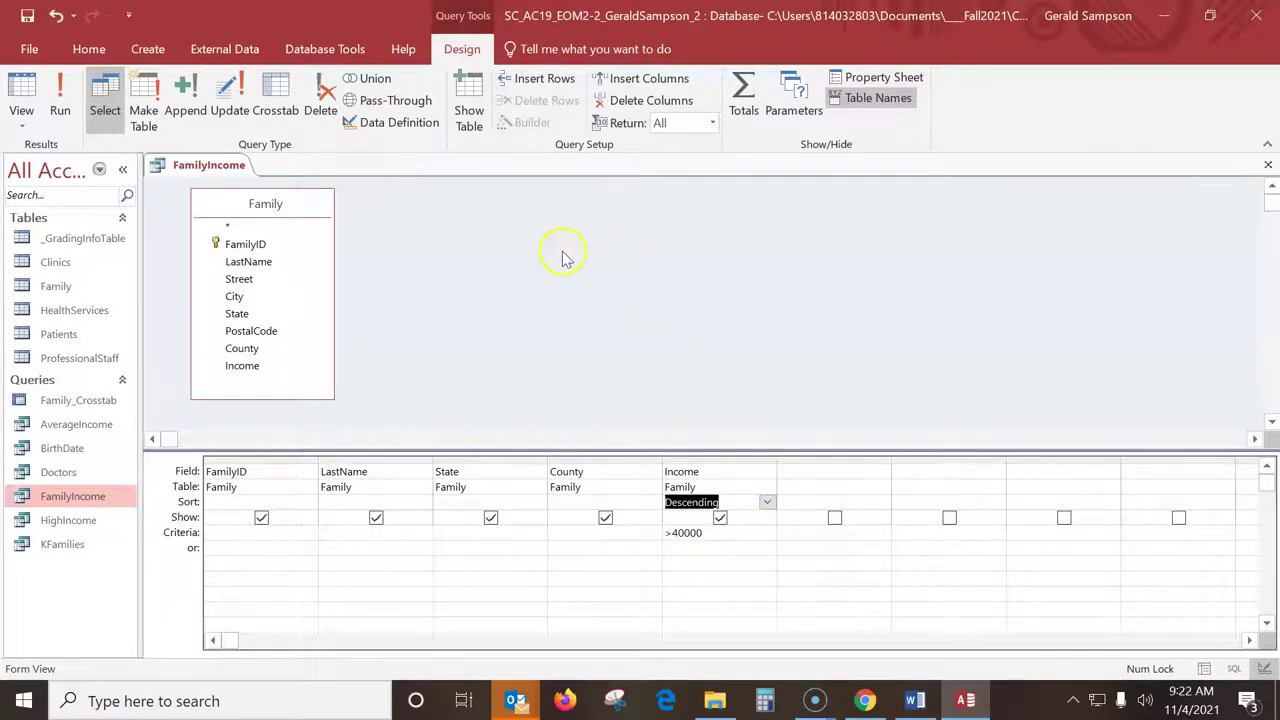
{"action": "left_click", "coordinate": [712, 122]}
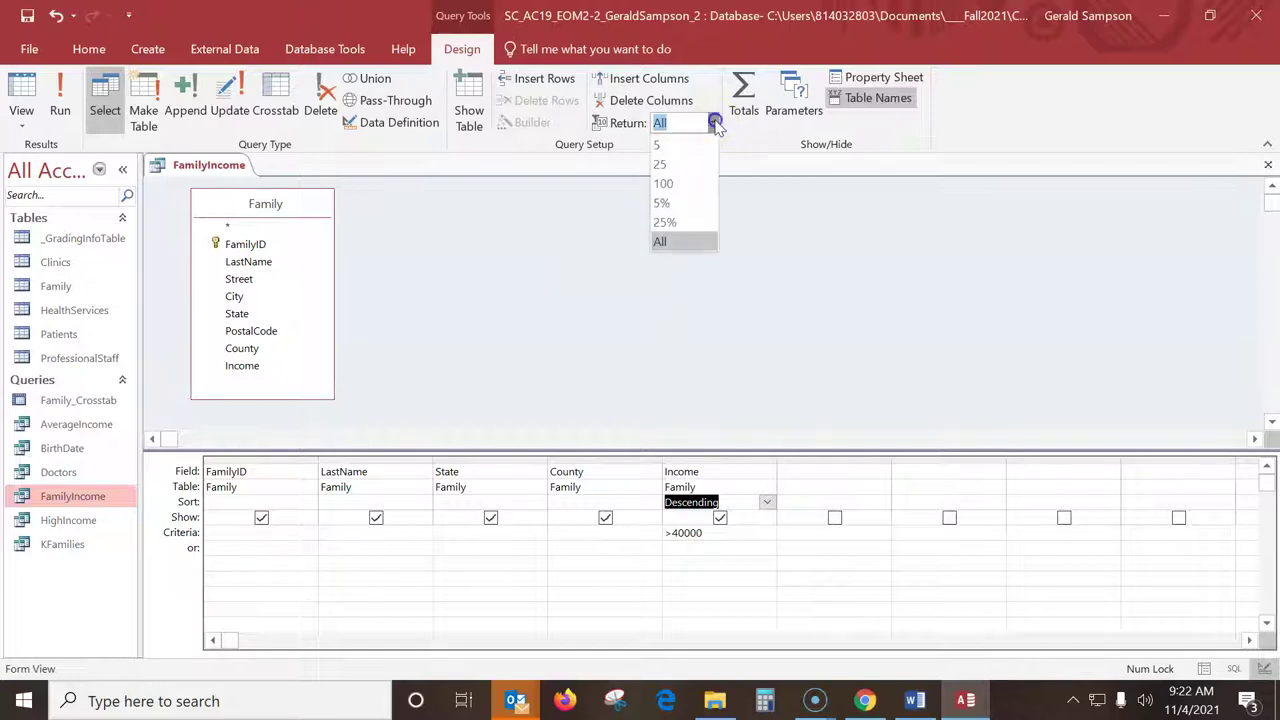
{"action": "left_click", "coordinate": [680, 204]}
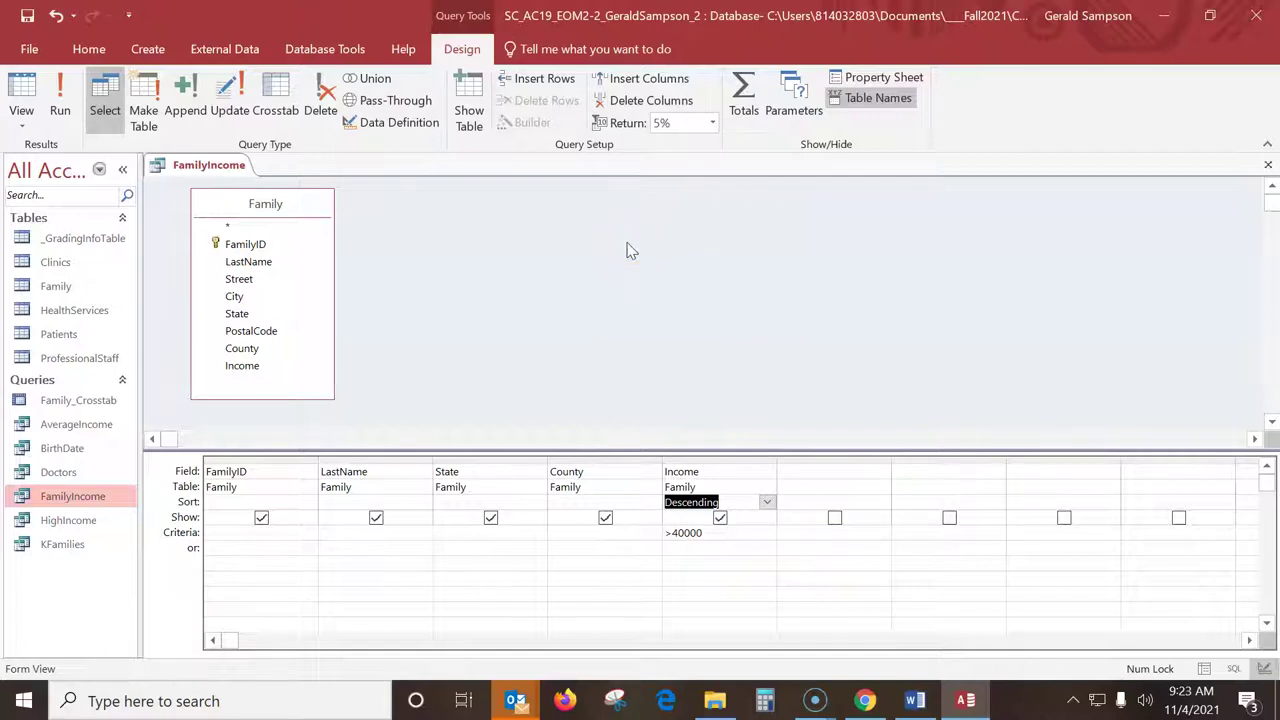
{"action": "left_click", "coordinate": [60, 100]}
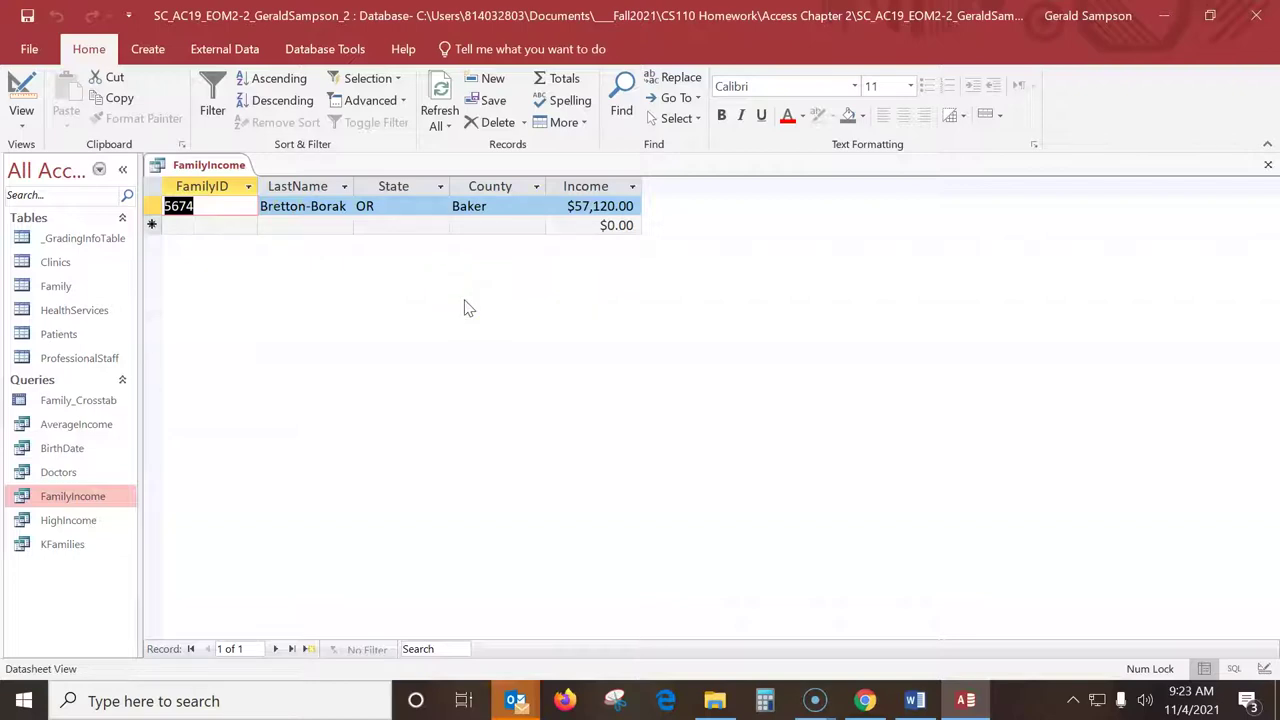
{"action": "left_click", "coordinate": [1268, 164]}
{"action": "left_click", "coordinate": [566, 404]}
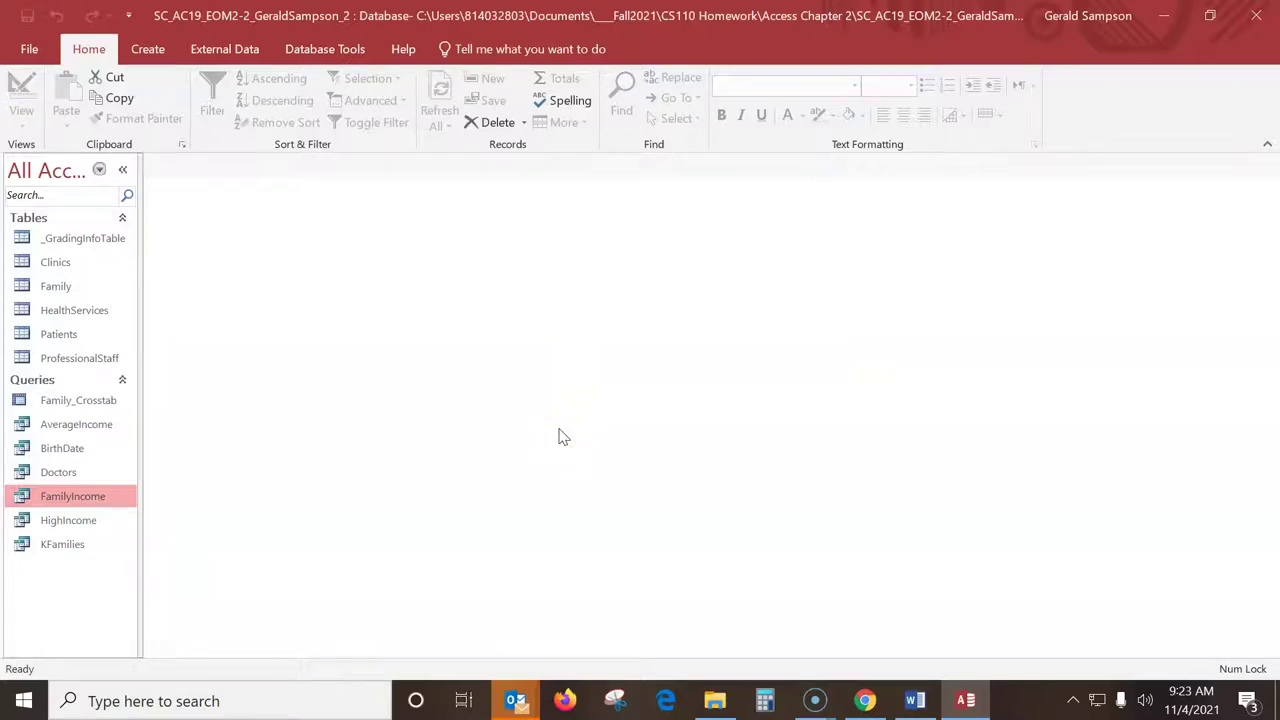
Add the Clinics and ProfessionalStaff tables to a new query, enlarge both lists, and move Clinics right.
{"action": "left_click", "coordinate": [149, 50]}
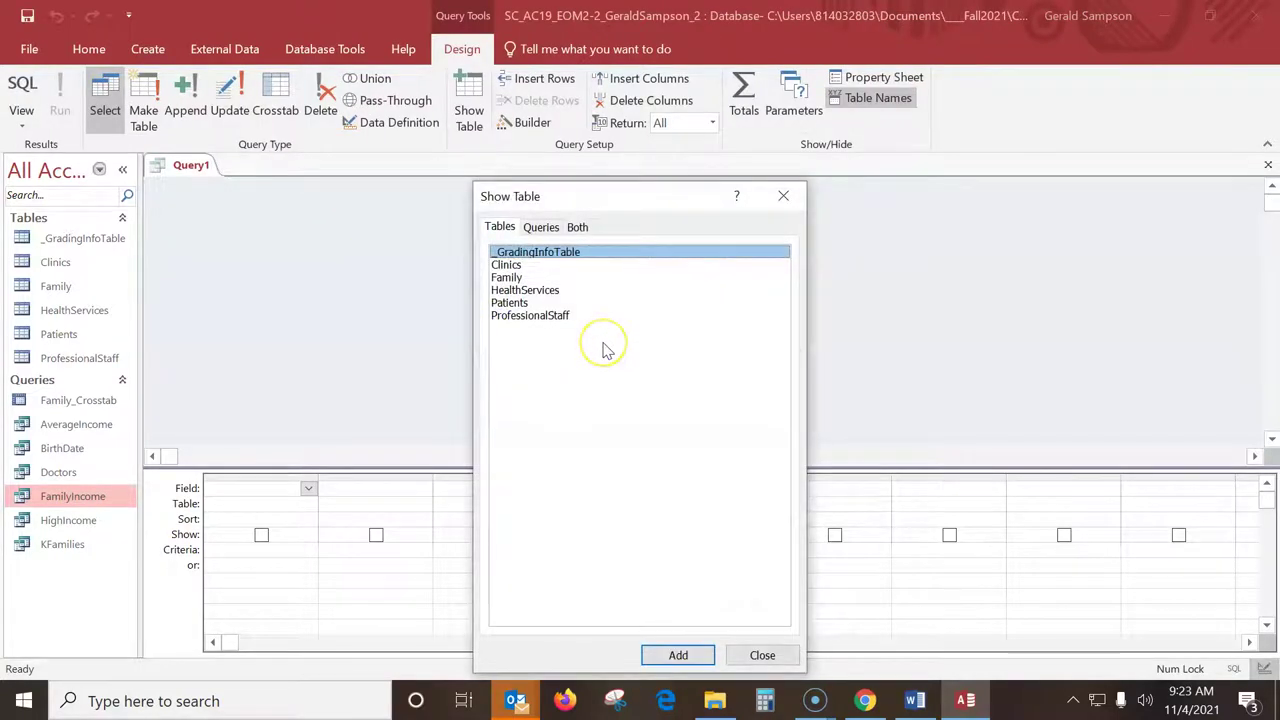
{"action": "double_click", "coordinate": [506, 265]}
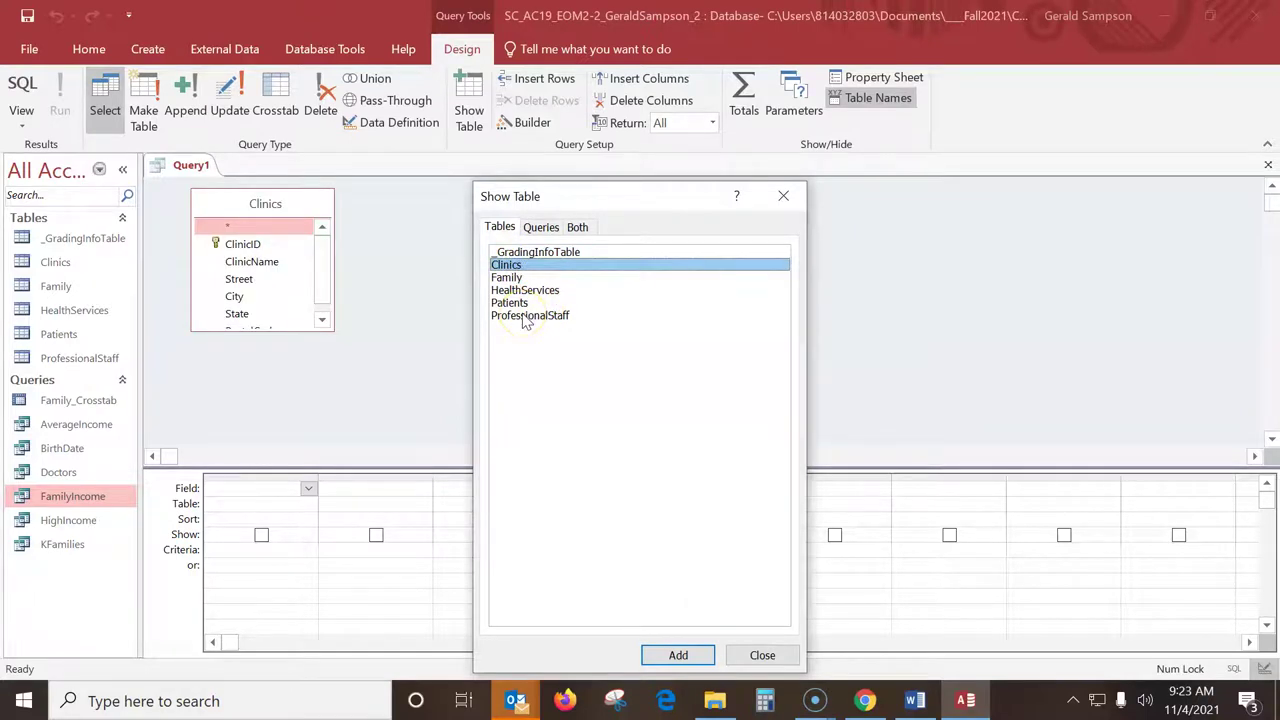
{"action": "double_click", "coordinate": [524, 316]}
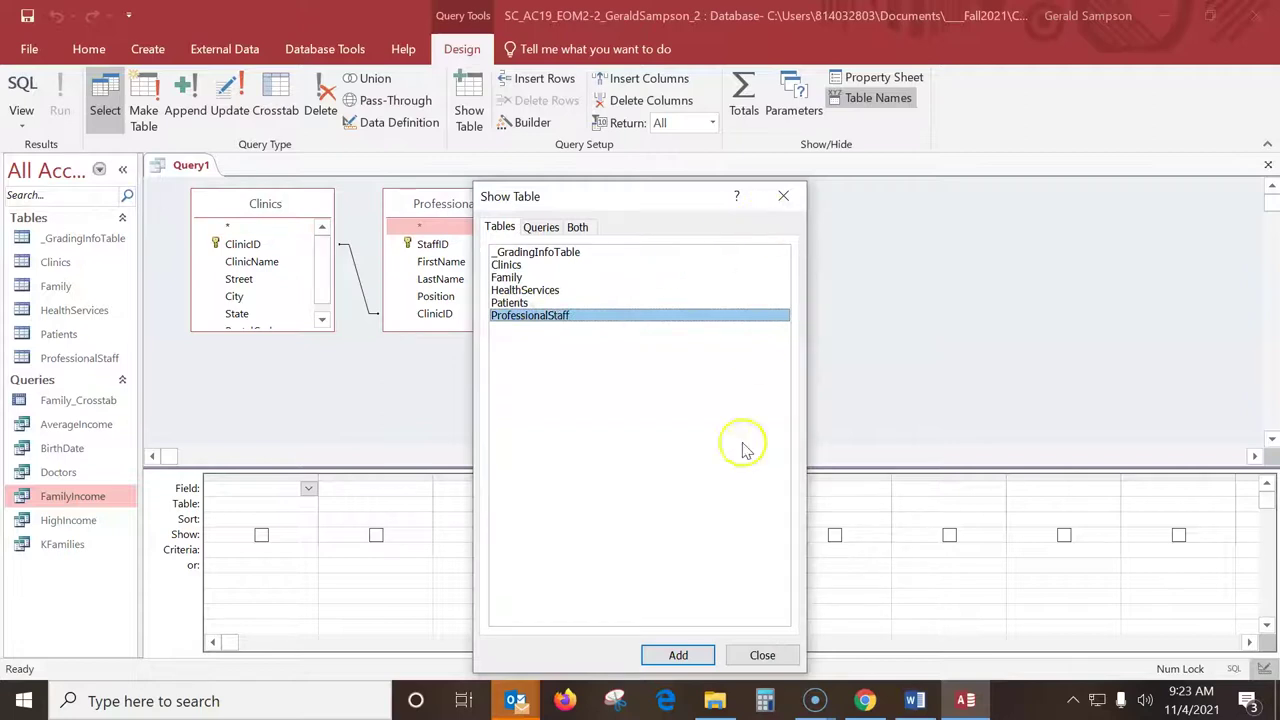
{"action": "left_click", "coordinate": [762, 655]}
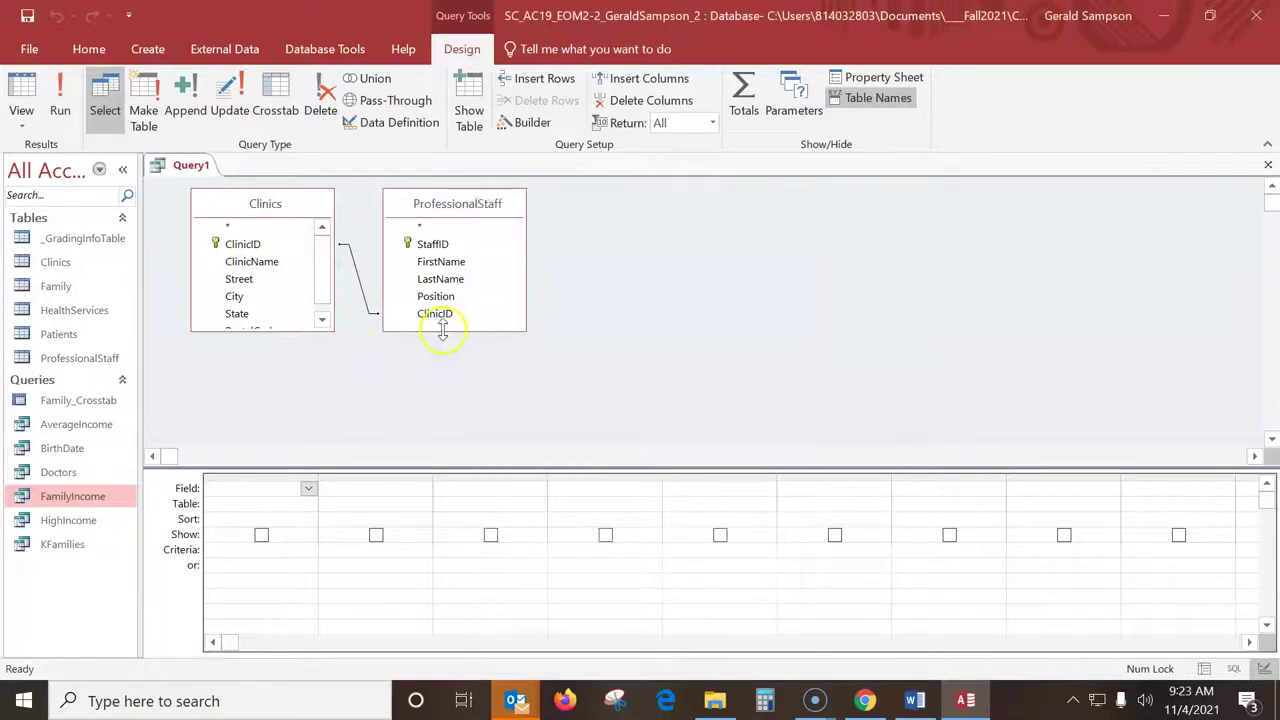
{"action": "left_click_drag", "start_coordinate": [443, 332], "coordinate": [447, 385]}
{"action": "left_click_drag", "start_coordinate": [294, 329], "coordinate": [294, 402]}
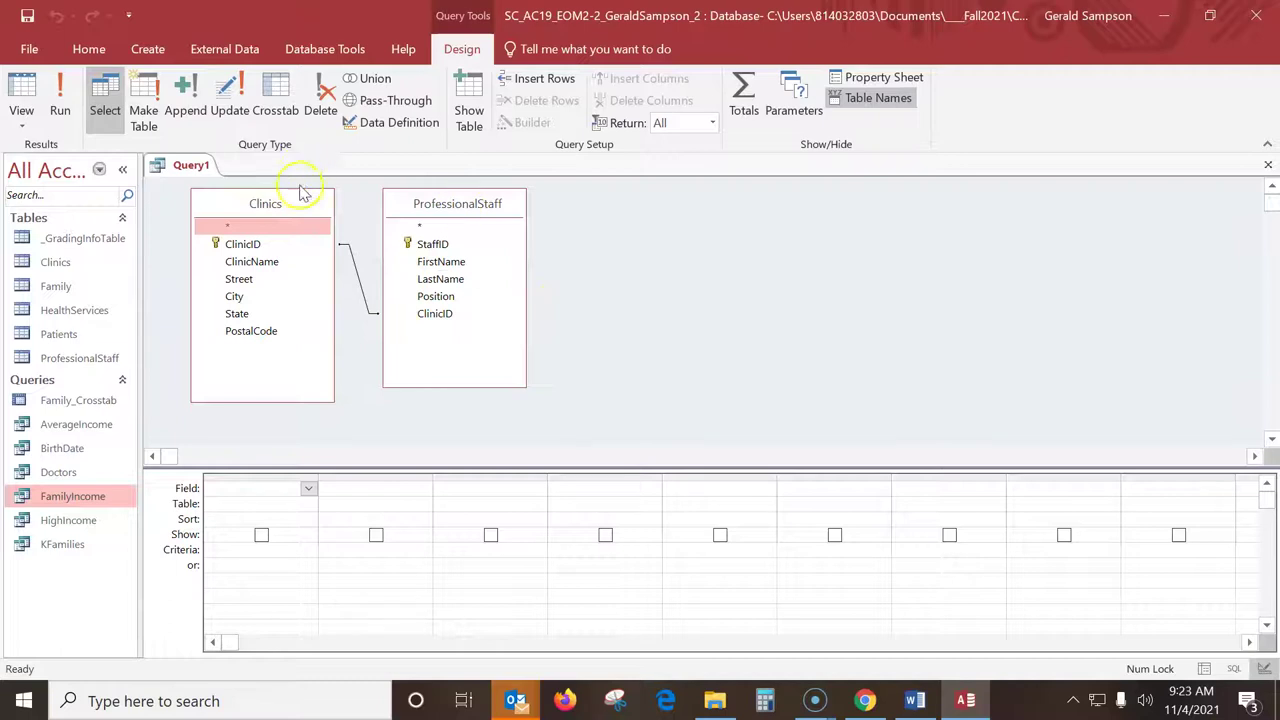
{"action": "left_click_drag", "start_coordinate": [300, 200], "coordinate": [706, 192]}
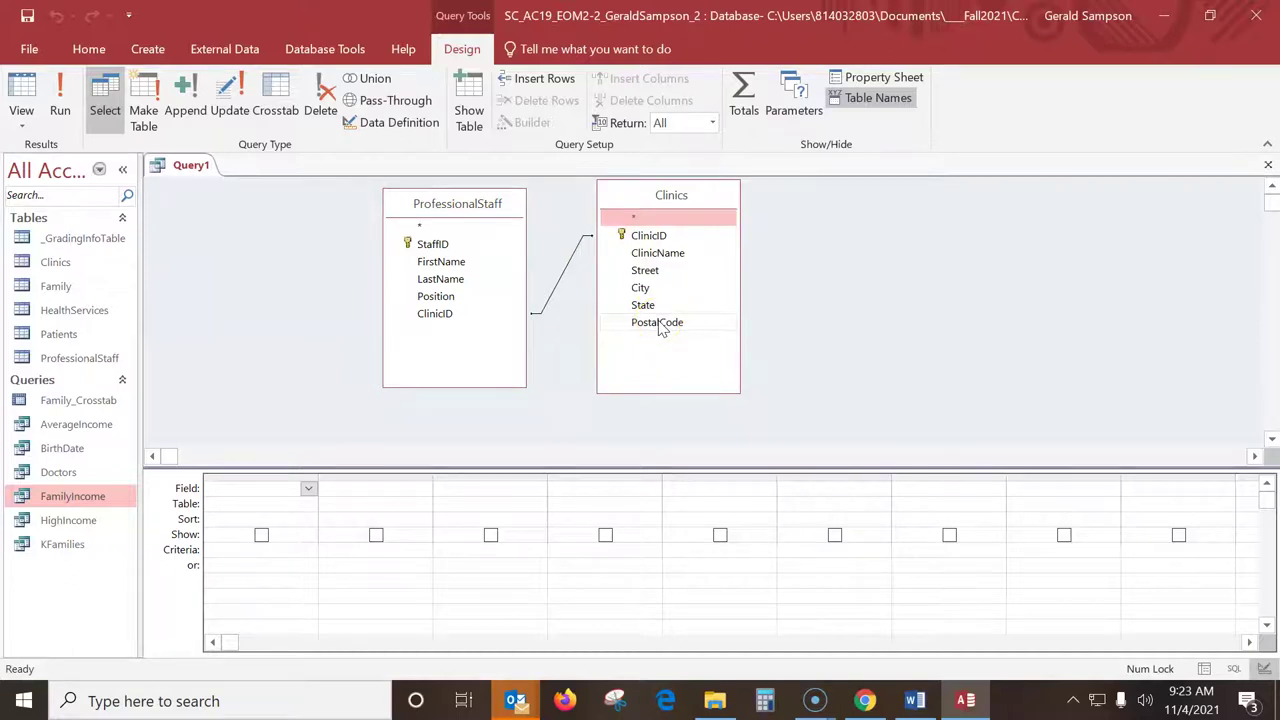
Add ClinicName, FirstName, LastName and Position as the query's columns.
{"action": "double_click", "coordinate": [655, 253]}
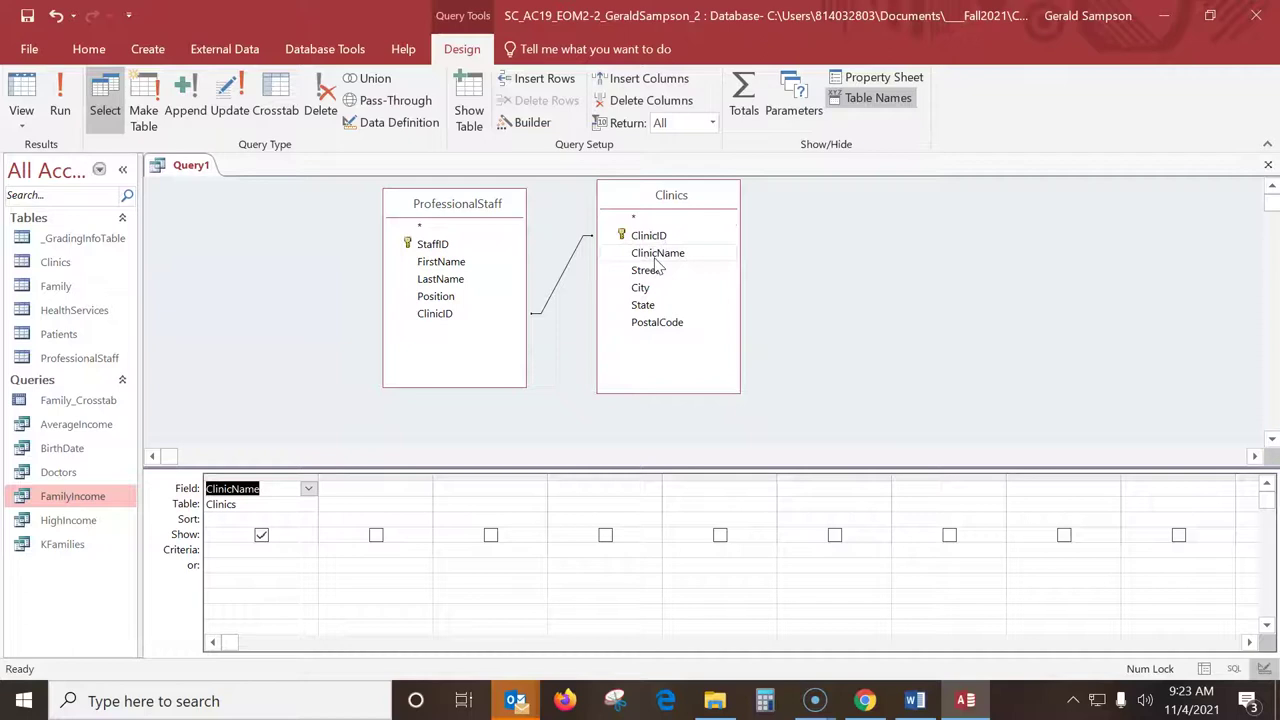
{"action": "double_click", "coordinate": [455, 262]}
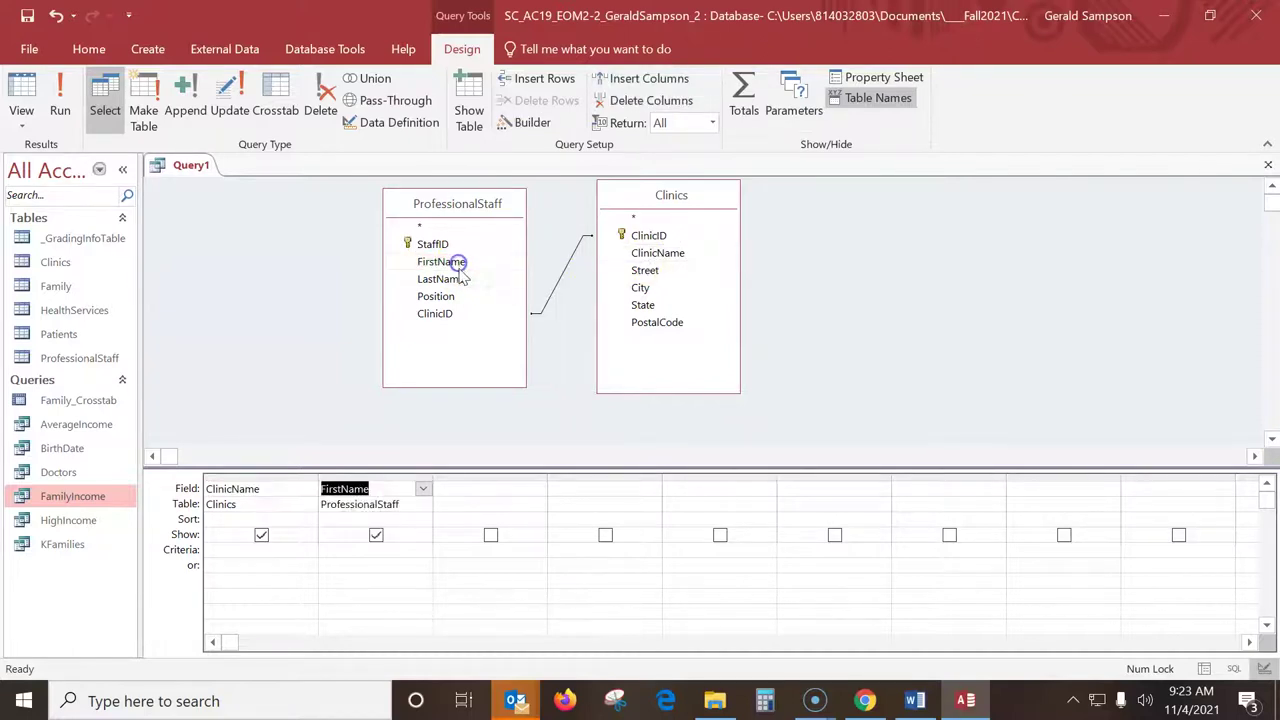
{"action": "left_click", "coordinate": [456, 279]}
{"action": "double_click", "coordinate": [456, 279]}
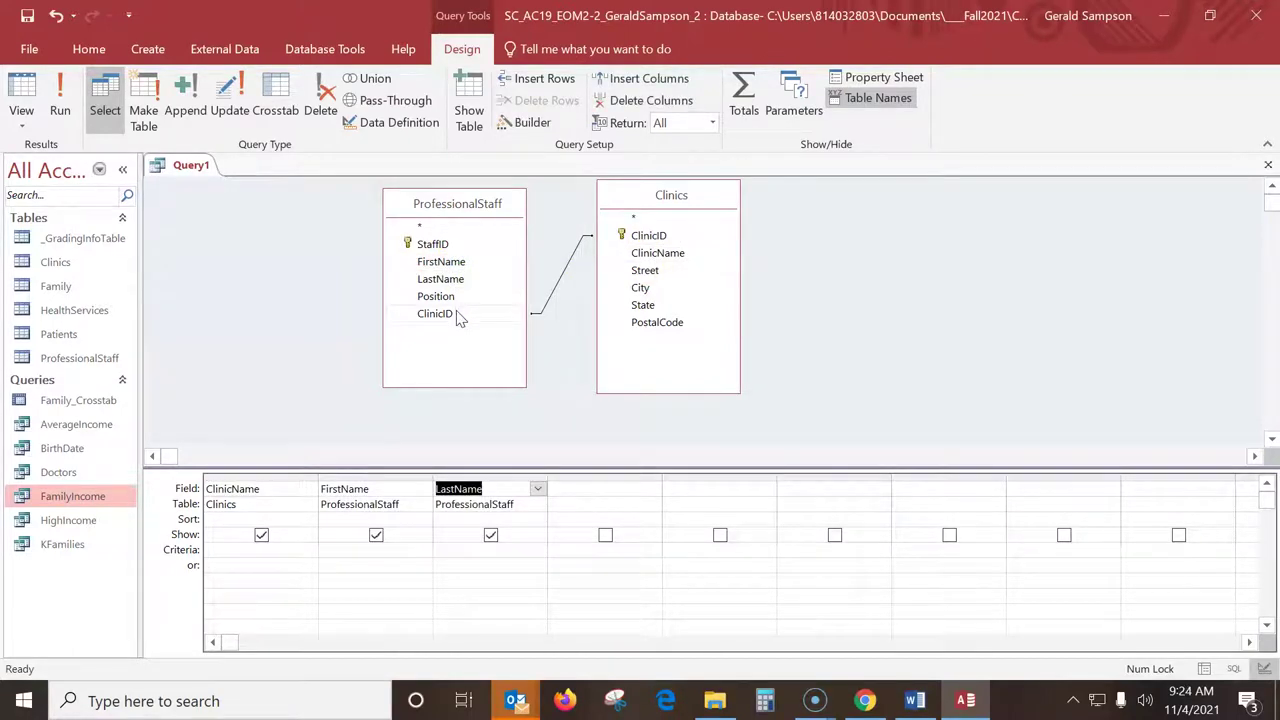
{"action": "double_click", "coordinate": [437, 296]}
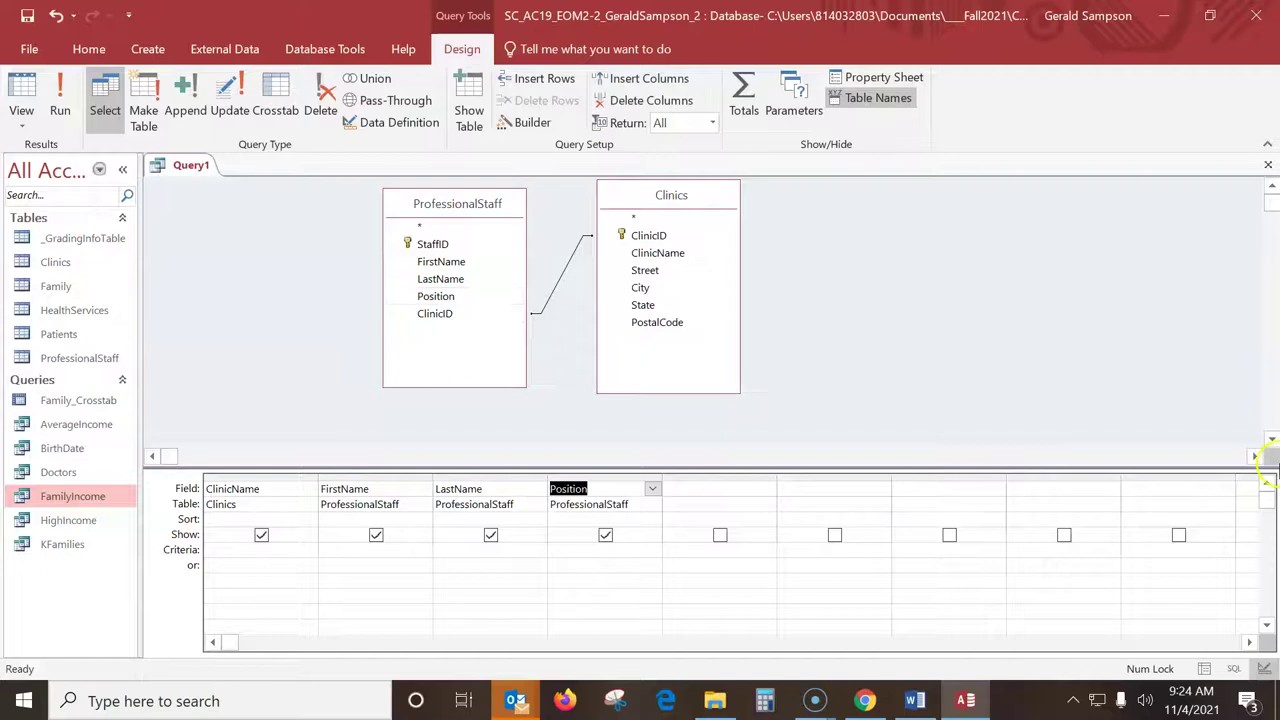
Sort ClinicName and Position ascending and run the query to show 12 staff.
{"action": "left_click", "coordinate": [308, 518]}
{"action": "left_click", "coordinate": [287, 535]}
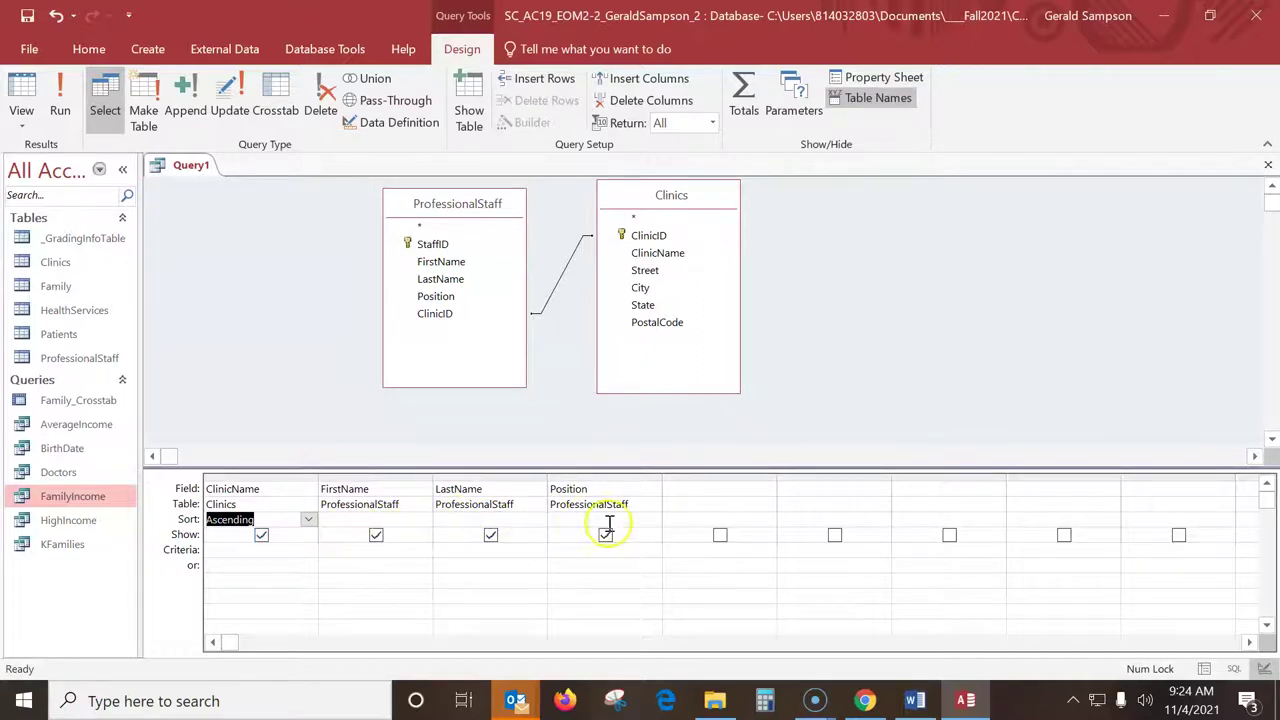
{"action": "left_click", "coordinate": [651, 519]}
{"action": "left_click", "coordinate": [619, 537]}
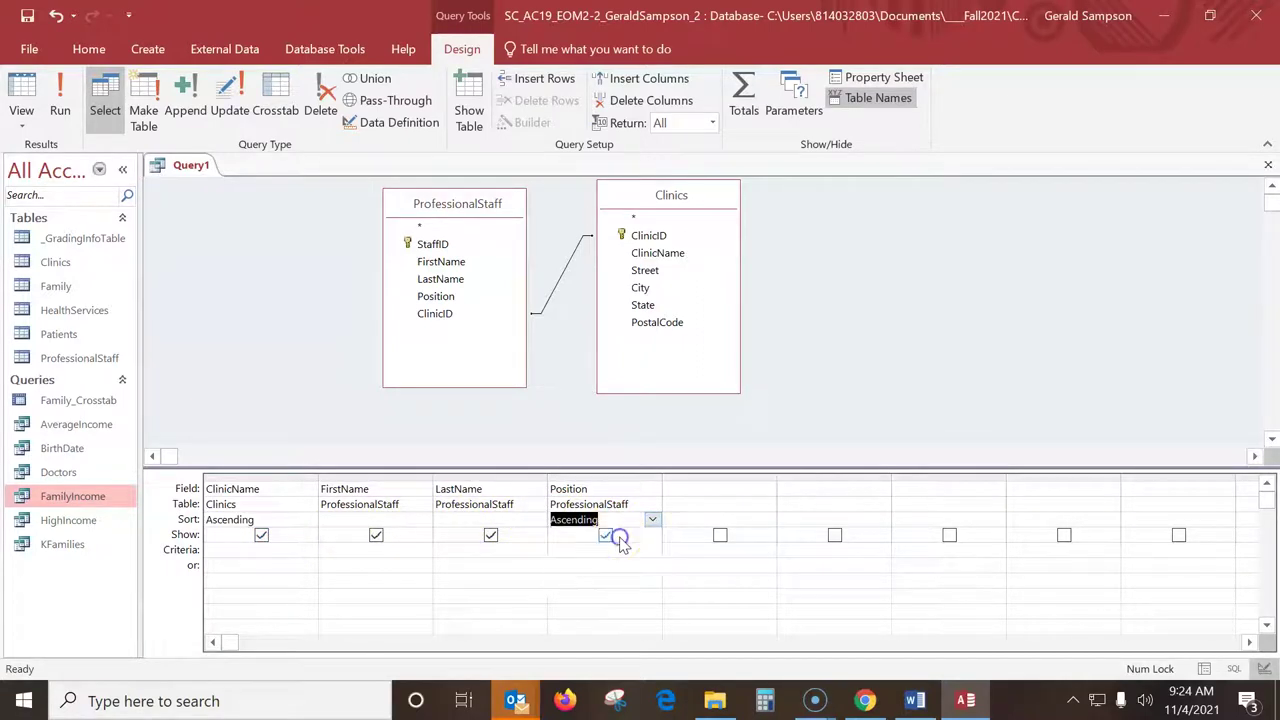
{"action": "left_click", "coordinate": [60, 100]}
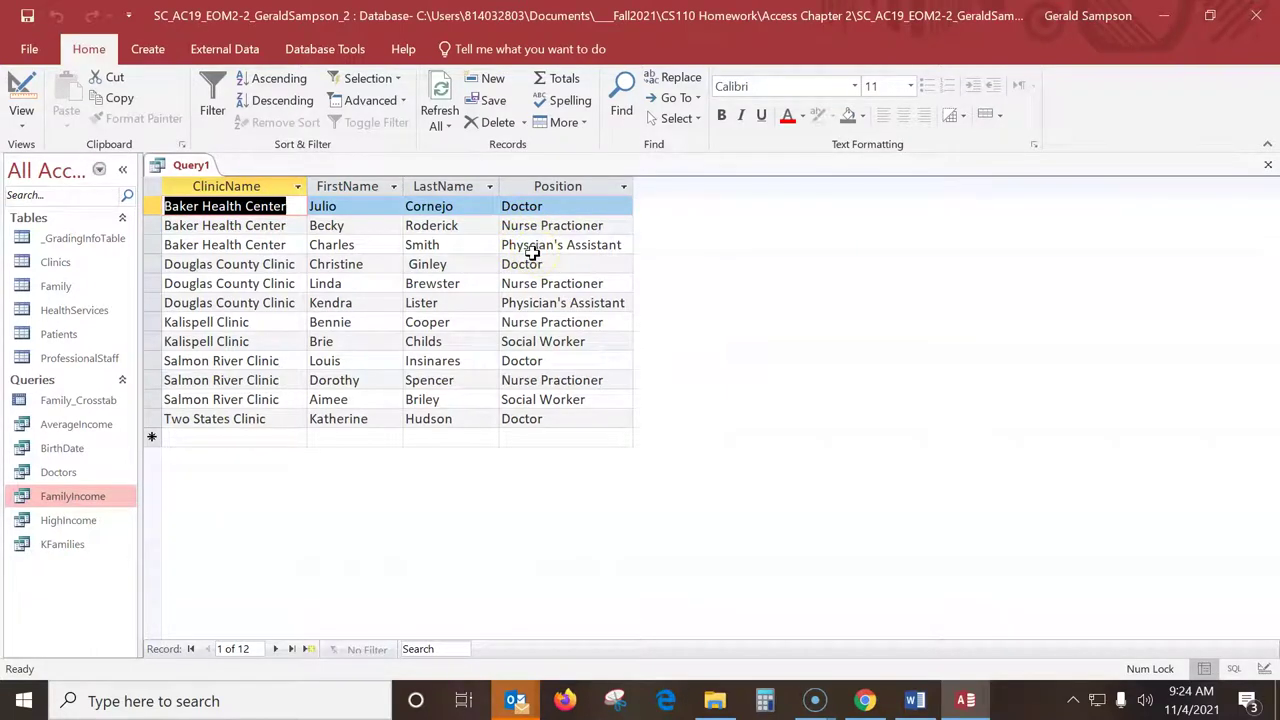
Save the query as Clinics-Staff and close it.
{"action": "left_click", "coordinate": [27, 15]}
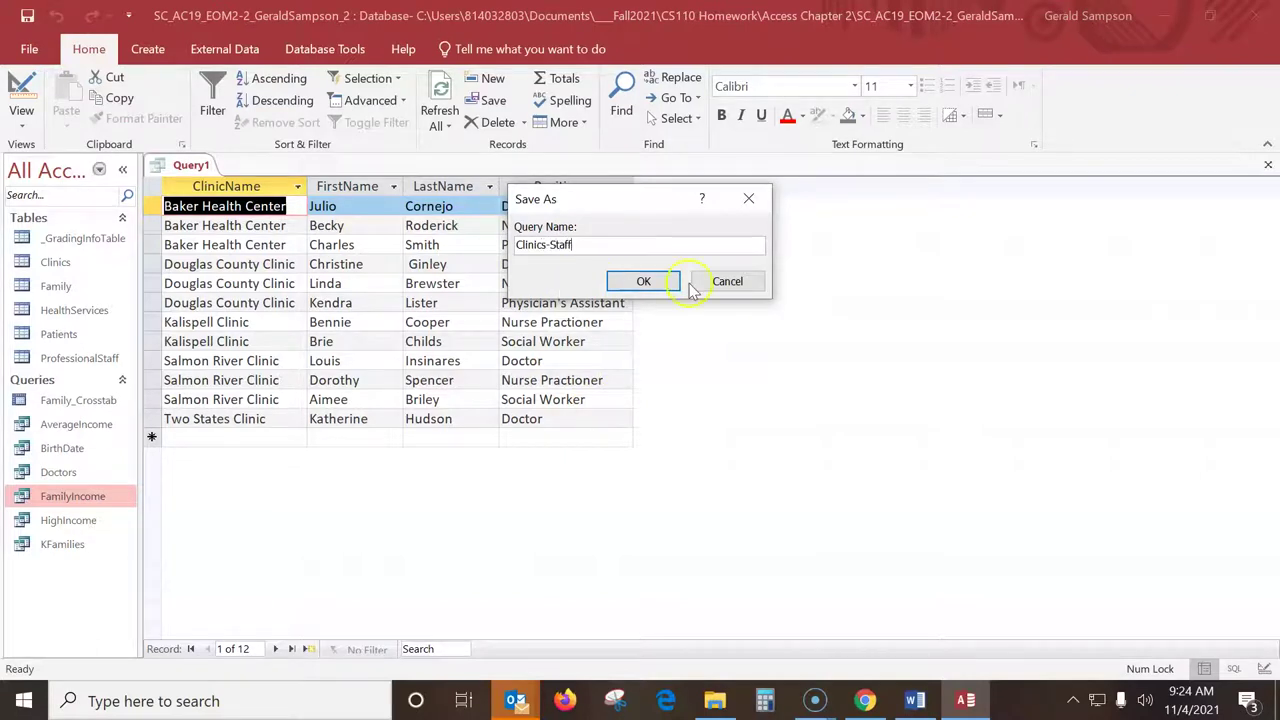
{"action": "left_click", "coordinate": [645, 281]}
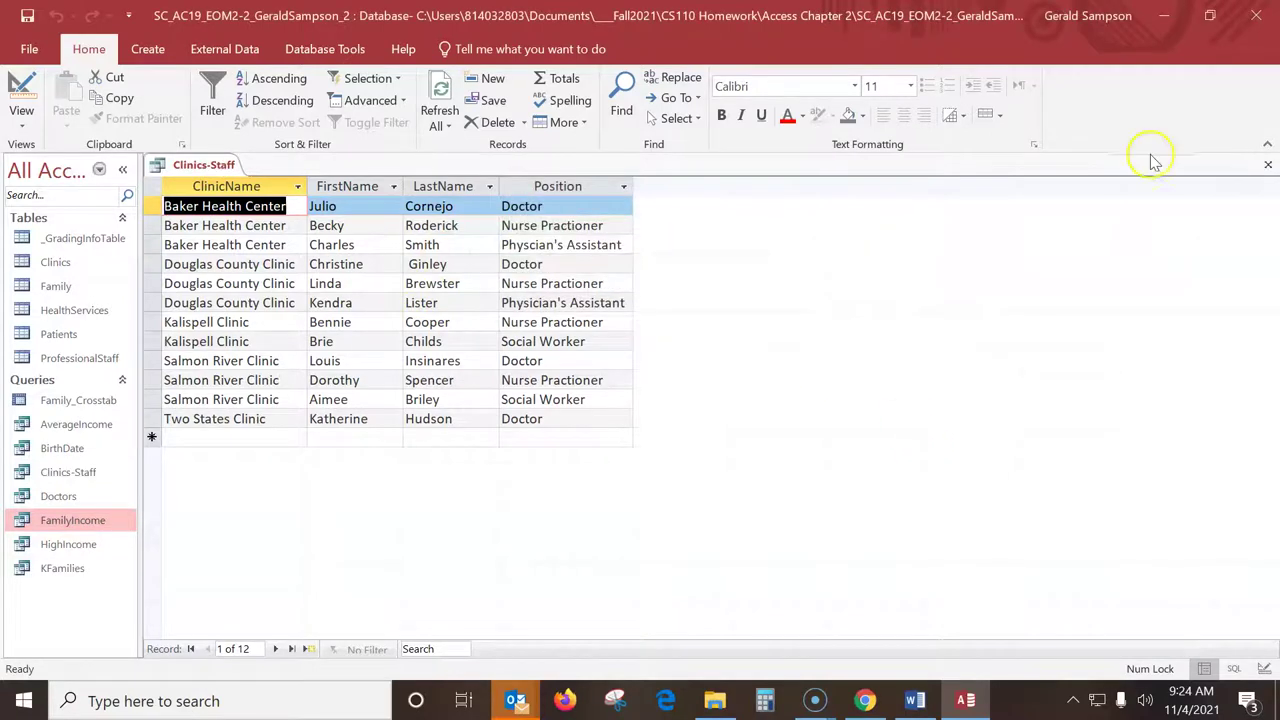
{"action": "left_click", "coordinate": [1265, 169]}
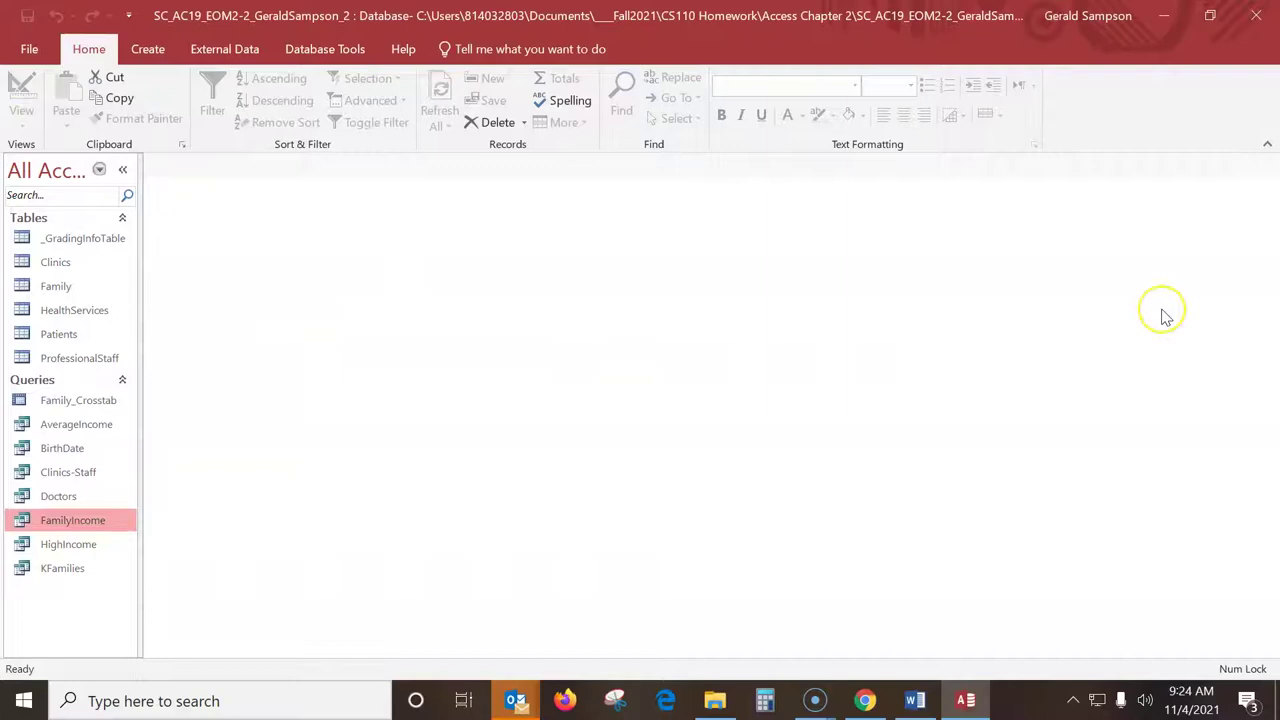
Rename the Doctors query in the Navigation Pane to DoctorInfo, then switch to Word.
{"action": "left_click", "coordinate": [83, 497]}
{"action": "right_click", "coordinate": [83, 497]}
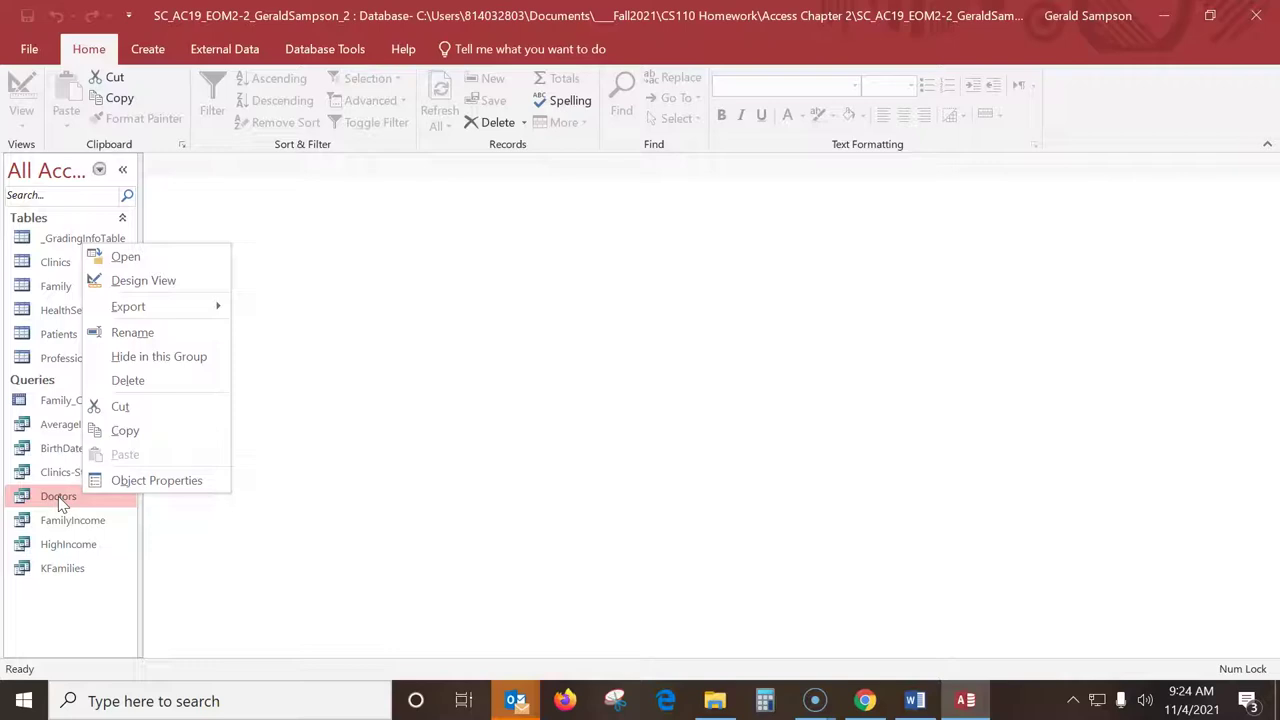
{"action": "left_click", "coordinate": [135, 340]}
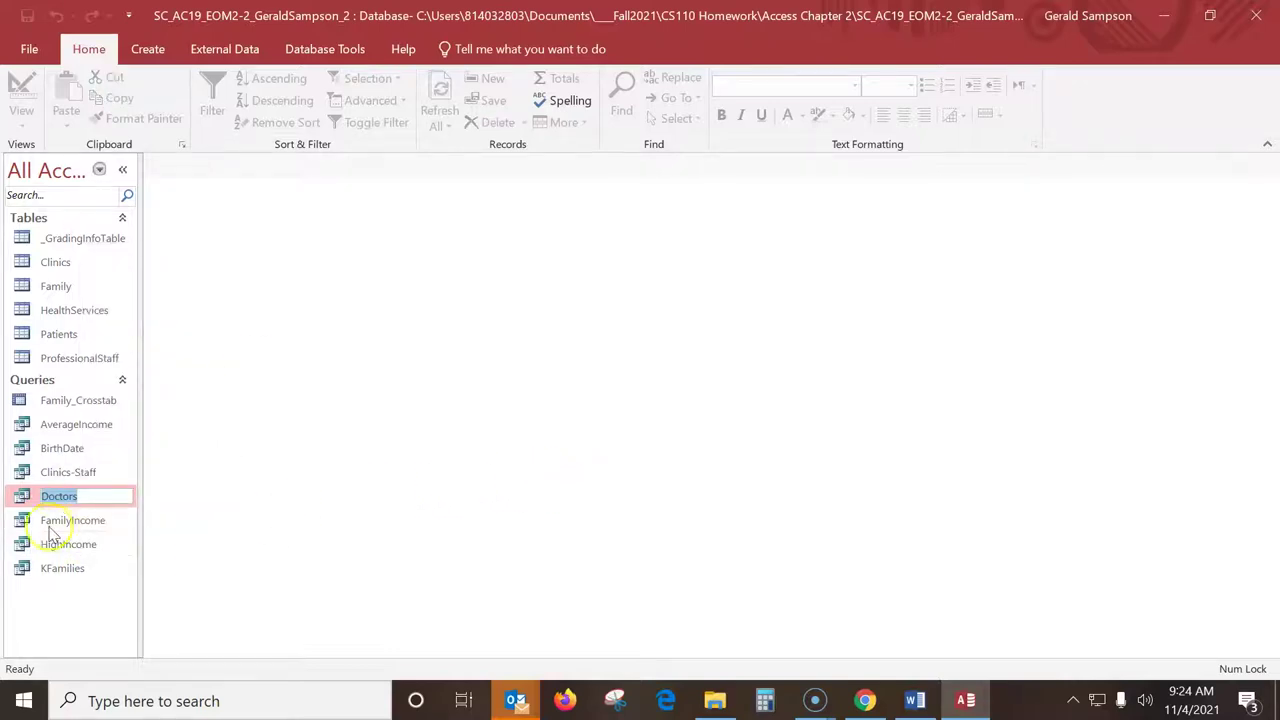
{"action": "left_click", "coordinate": [82, 496]}
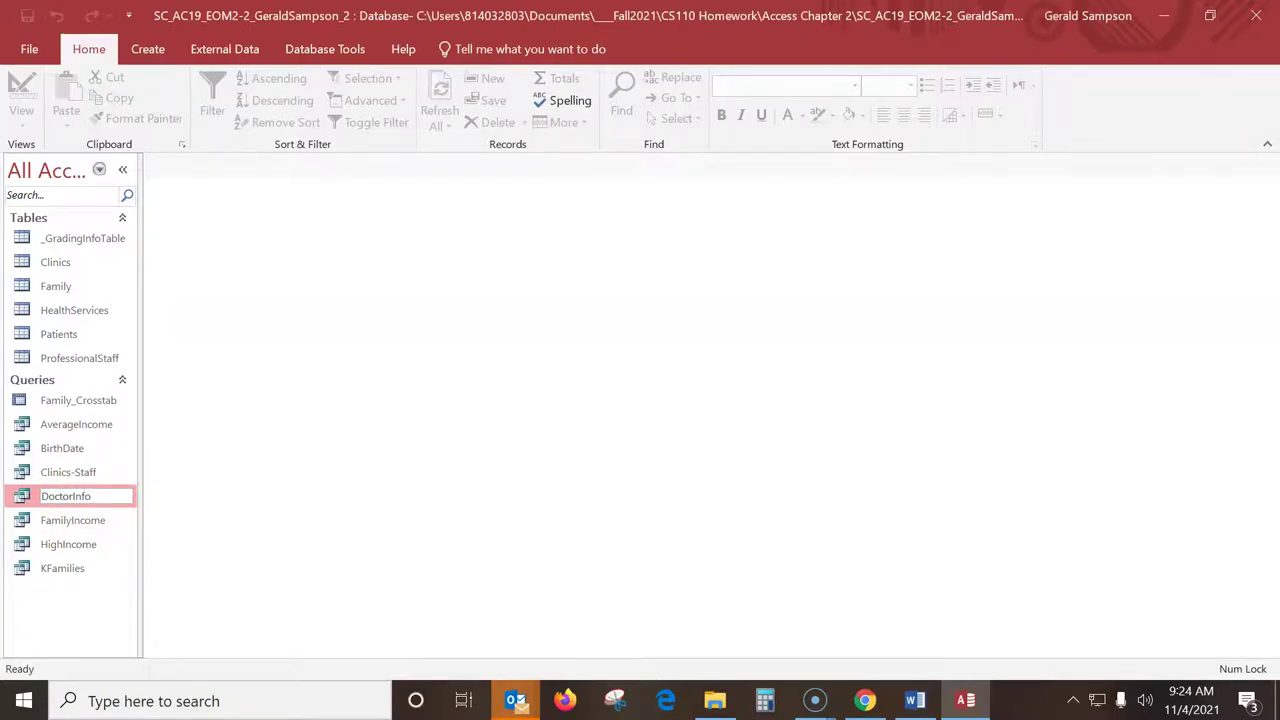
{"action": "key", "text": "Return"}
{"action": "left_click", "coordinate": [855, 449]}
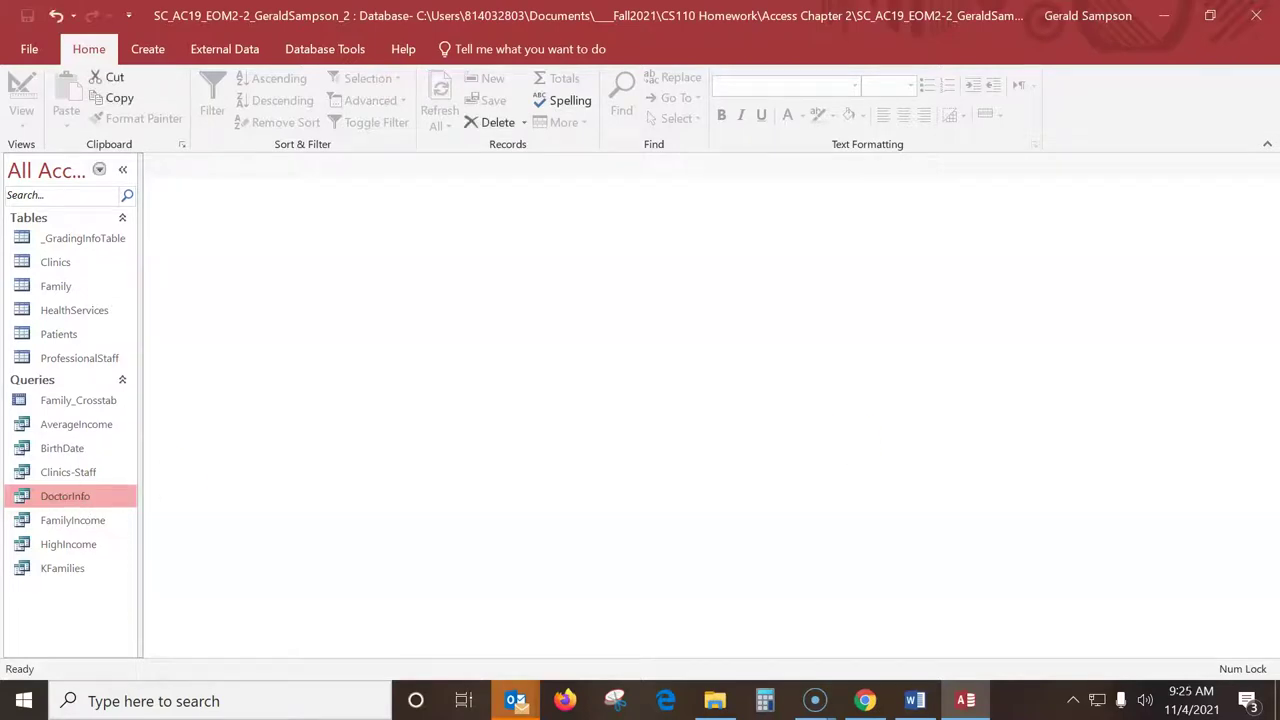
{"action": "left_click", "coordinate": [915, 700]}
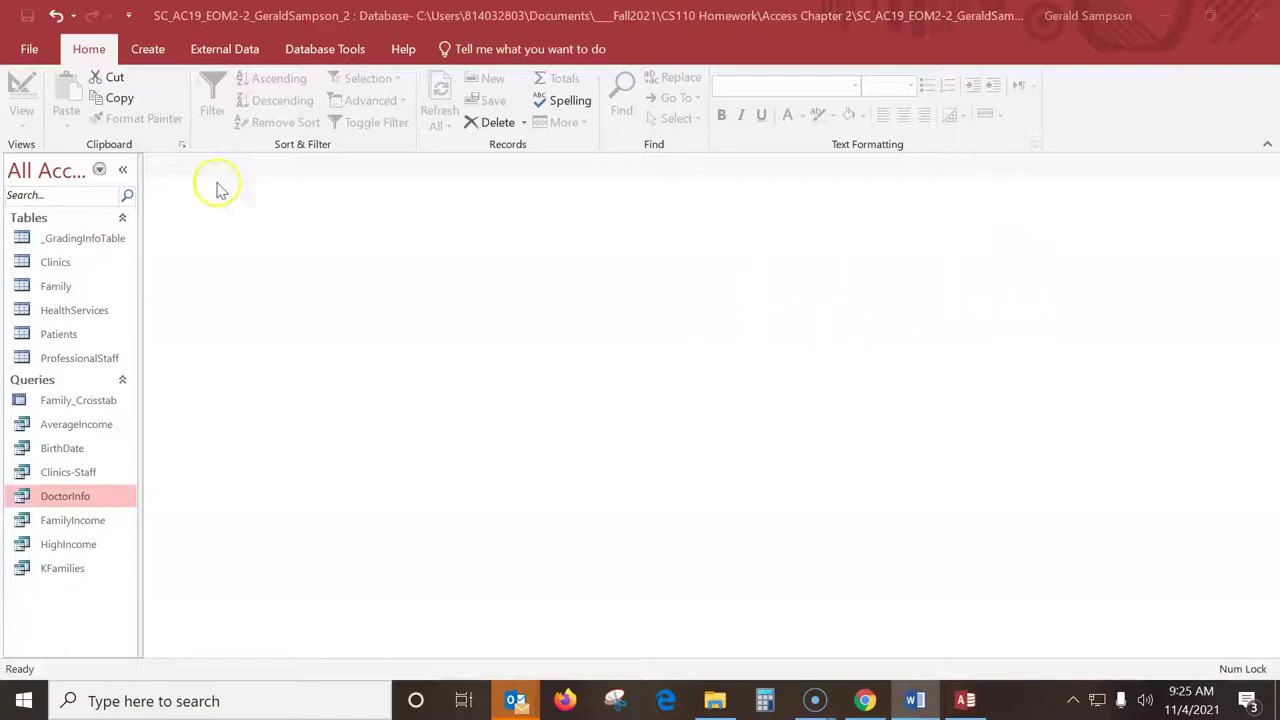
Run Compact & Repair Database on the corrected database from the File Info page.
{"action": "left_click", "coordinate": [29, 49]}
{"action": "left_click", "coordinate": [29, 49]}
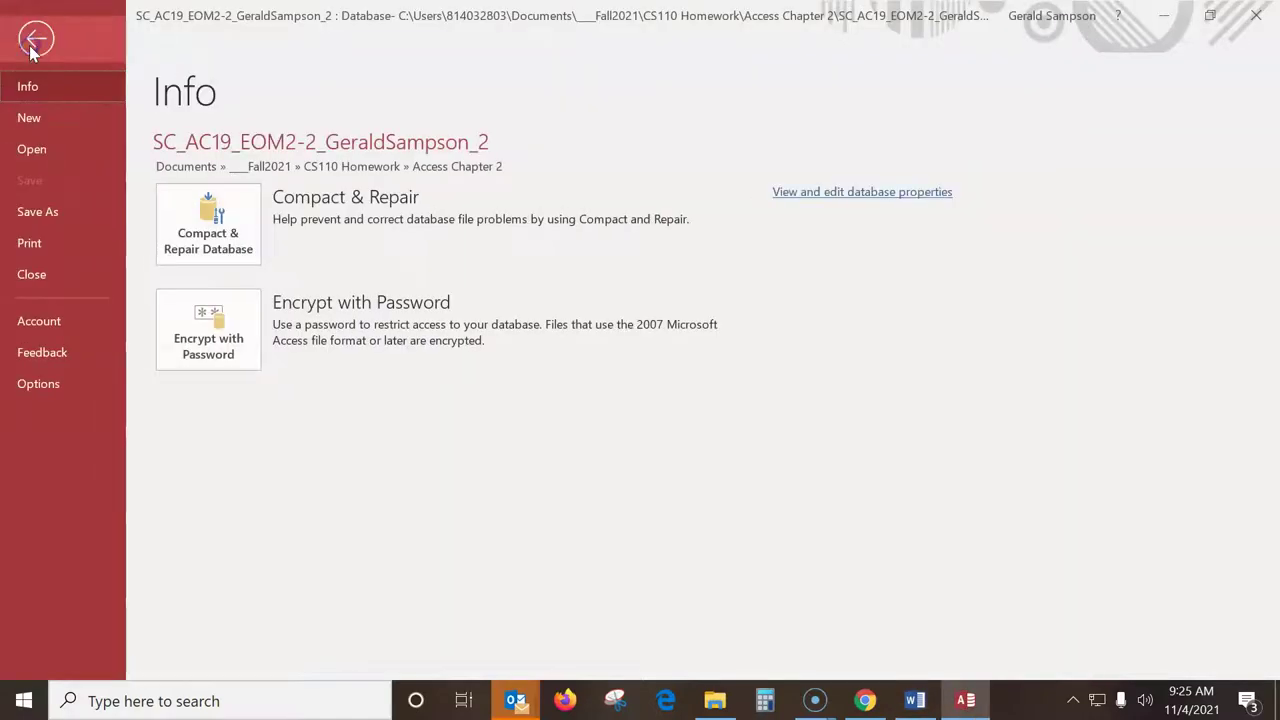
{"action": "left_click", "coordinate": [23, 86]}
{"action": "left_click", "coordinate": [213, 210]}
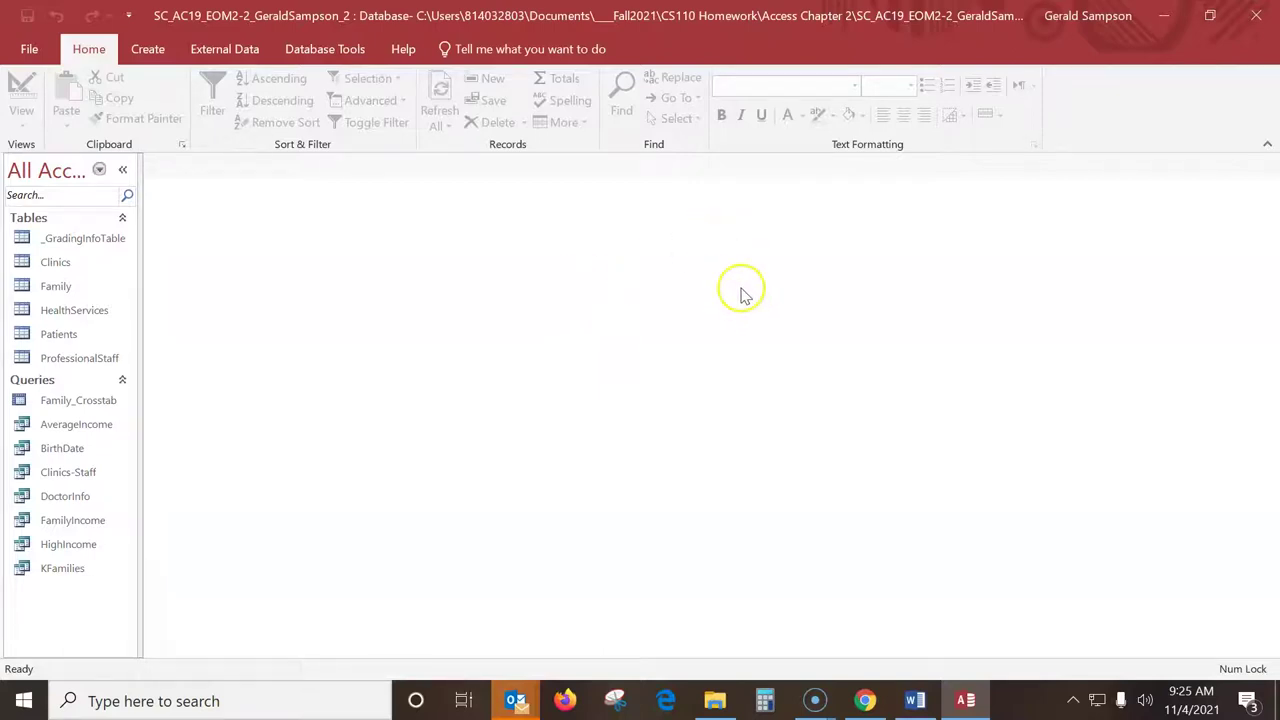
Quit Access and upload the _2 database from Documents > Fall2021 > CS110 Homework > Access Chapter 2 to SAM.
{"action": "left_click", "coordinate": [1240, 22]}
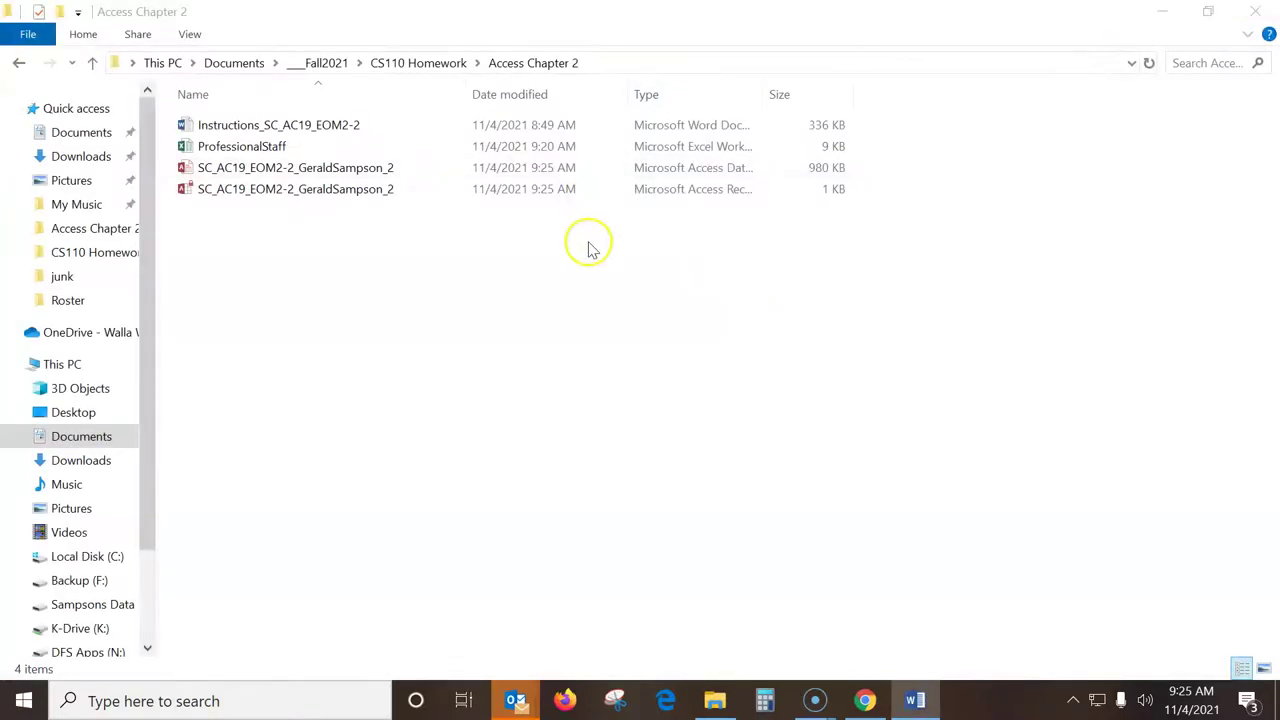
{"action": "left_click", "coordinate": [865, 700]}
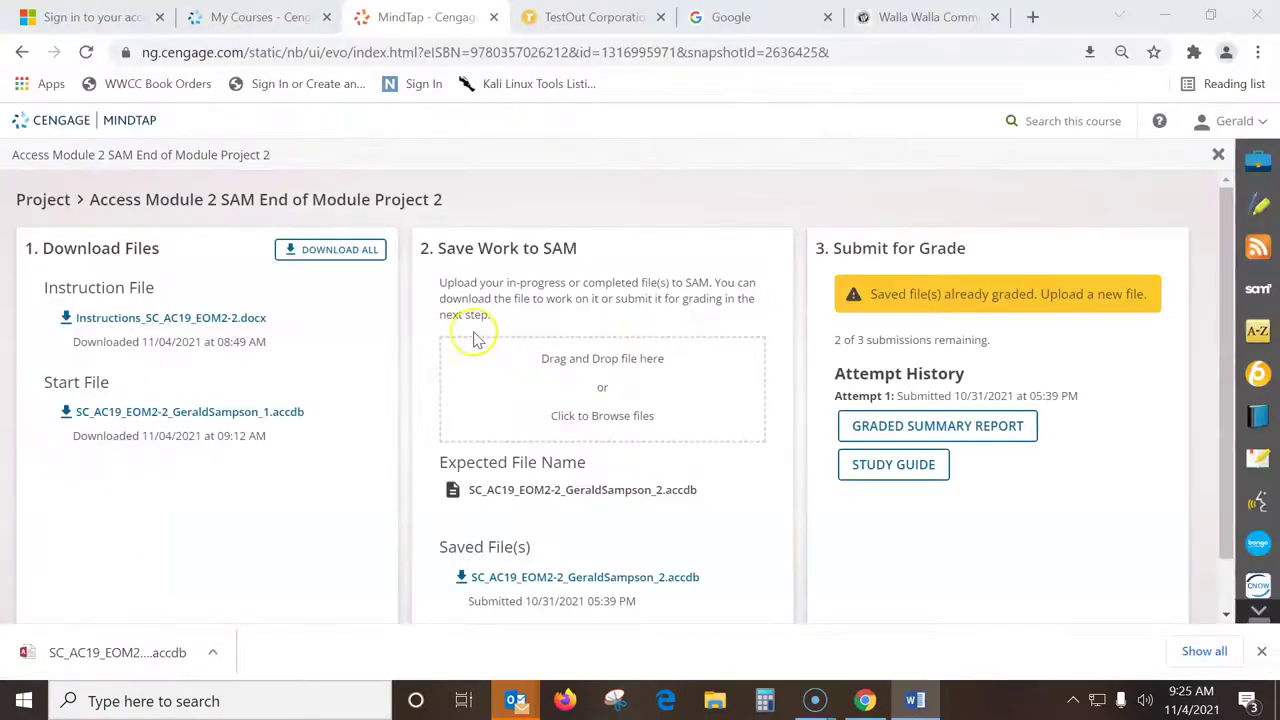
{"action": "left_click", "coordinate": [588, 386]}
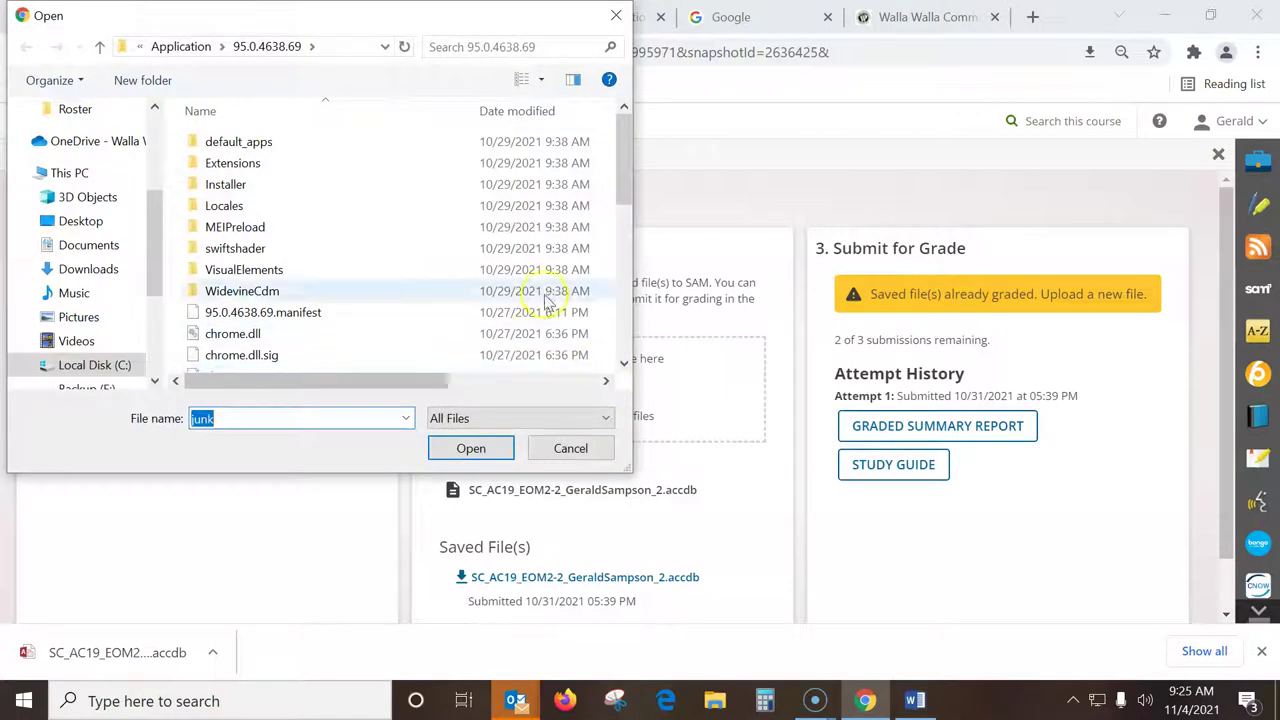
{"action": "left_click", "coordinate": [124, 245]}
{"action": "double_click", "coordinate": [263, 145]}
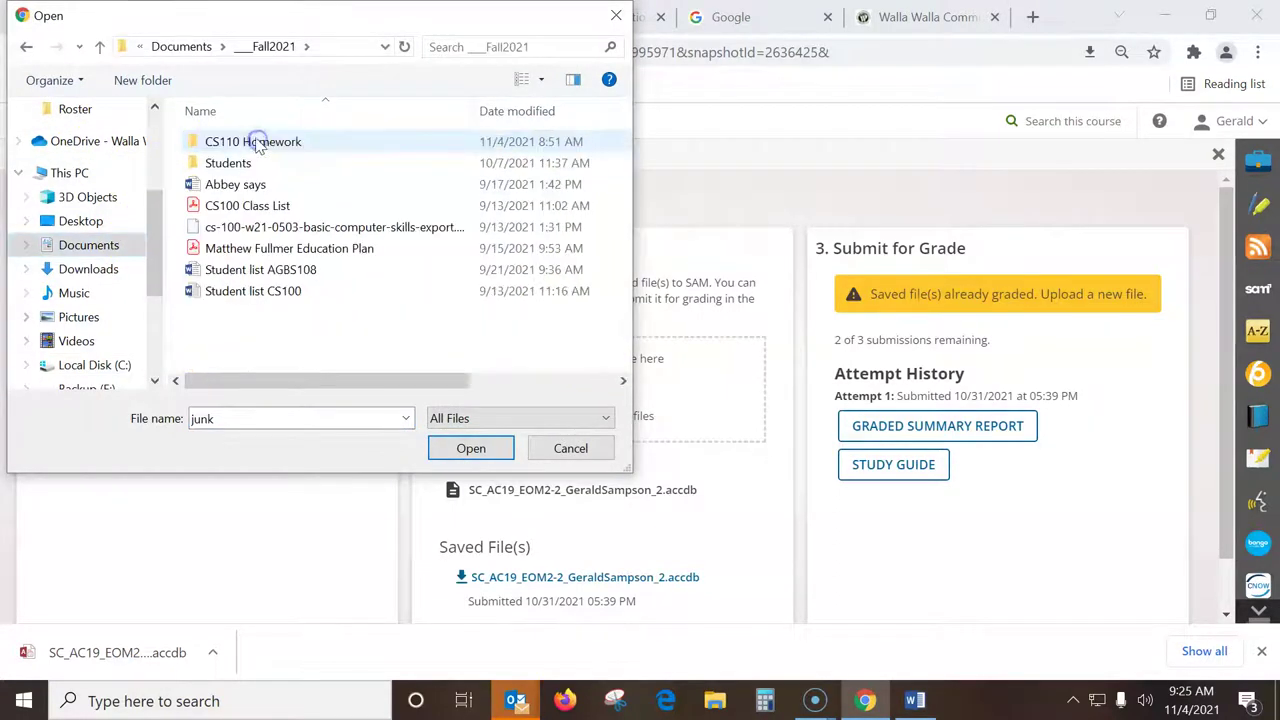
{"action": "double_click", "coordinate": [258, 143]}
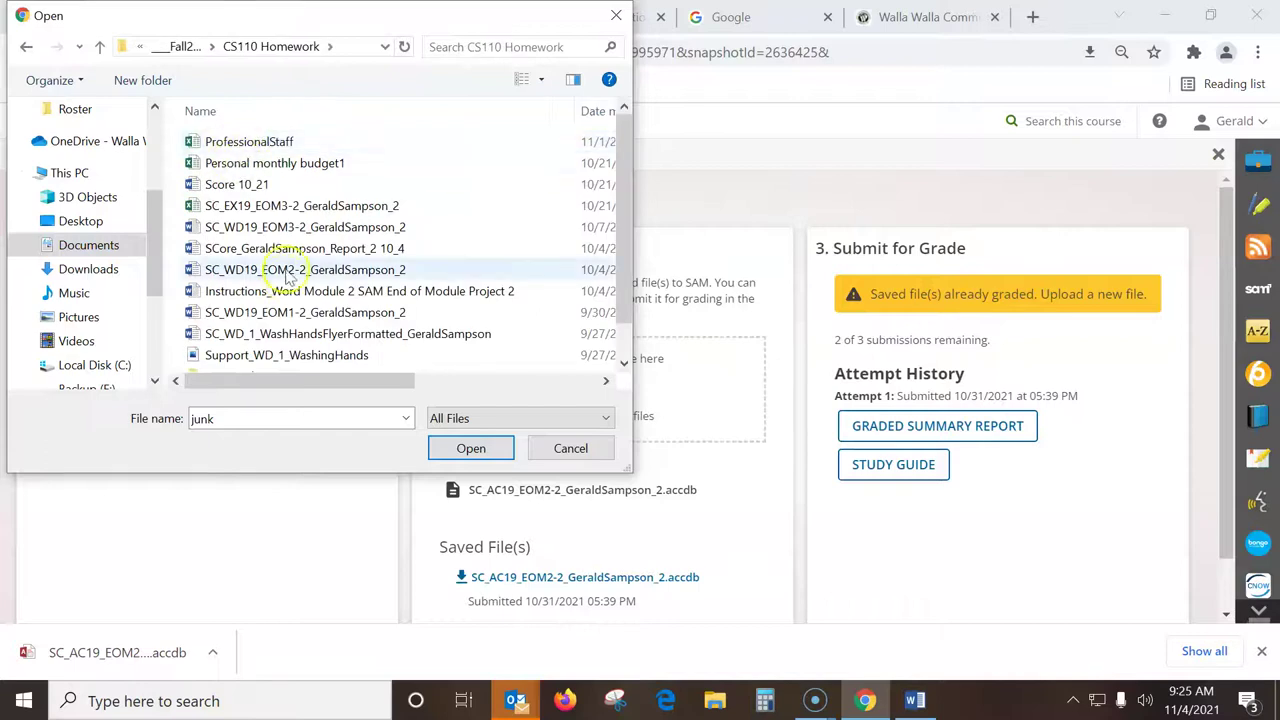
{"action": "scroll", "coordinate": [270, 180], "scroll_direction": "down", "scroll_amount": 1}
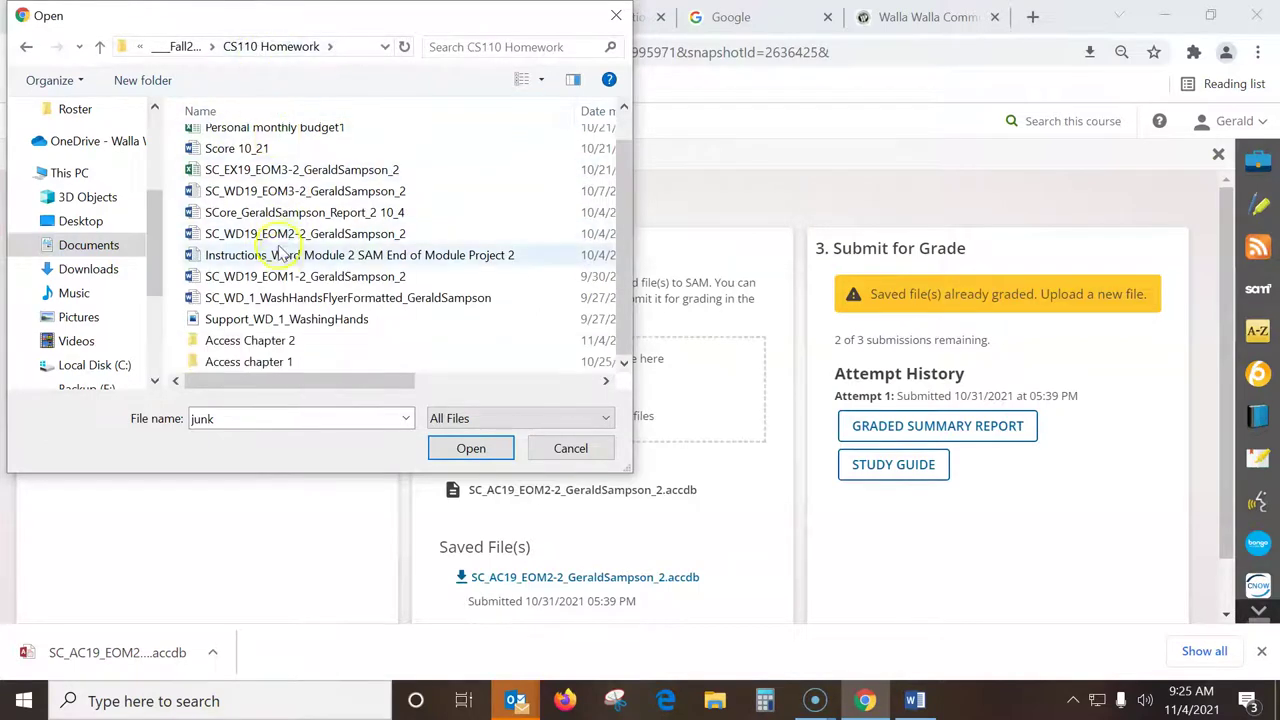
{"action": "left_click", "coordinate": [258, 342]}
{"action": "double_click", "coordinate": [258, 342]}
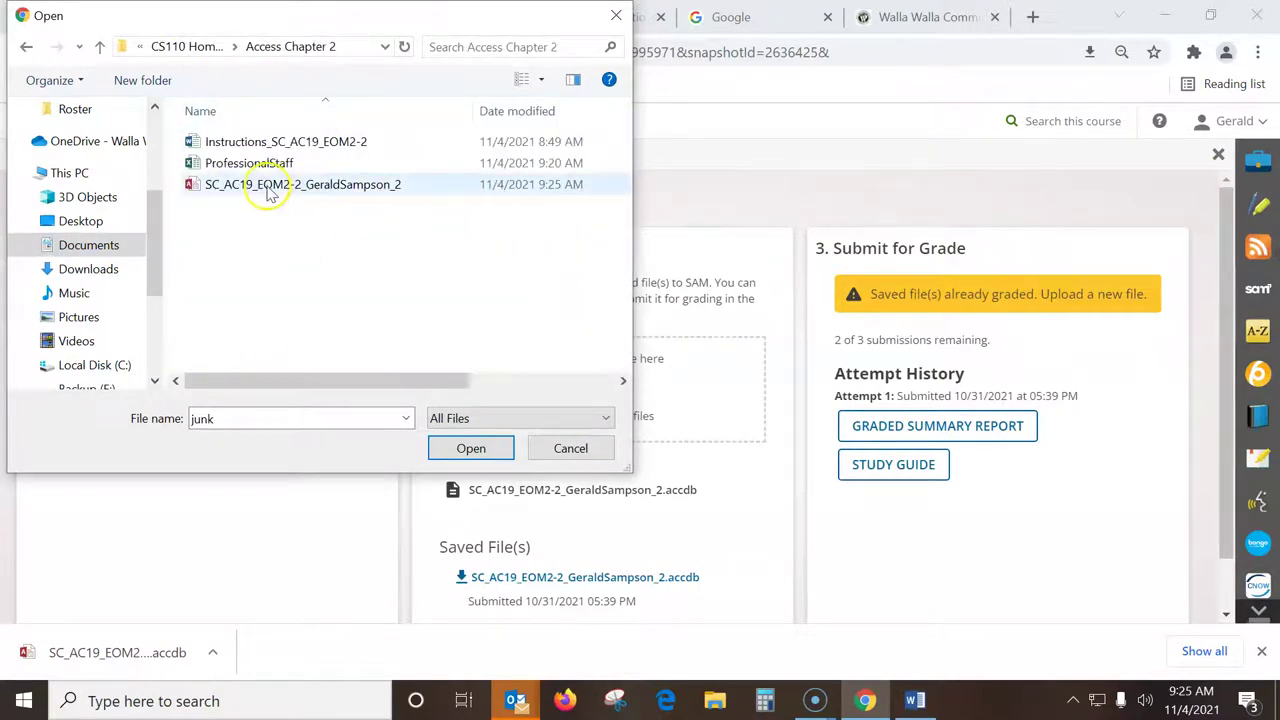
{"action": "double_click", "coordinate": [271, 186]}
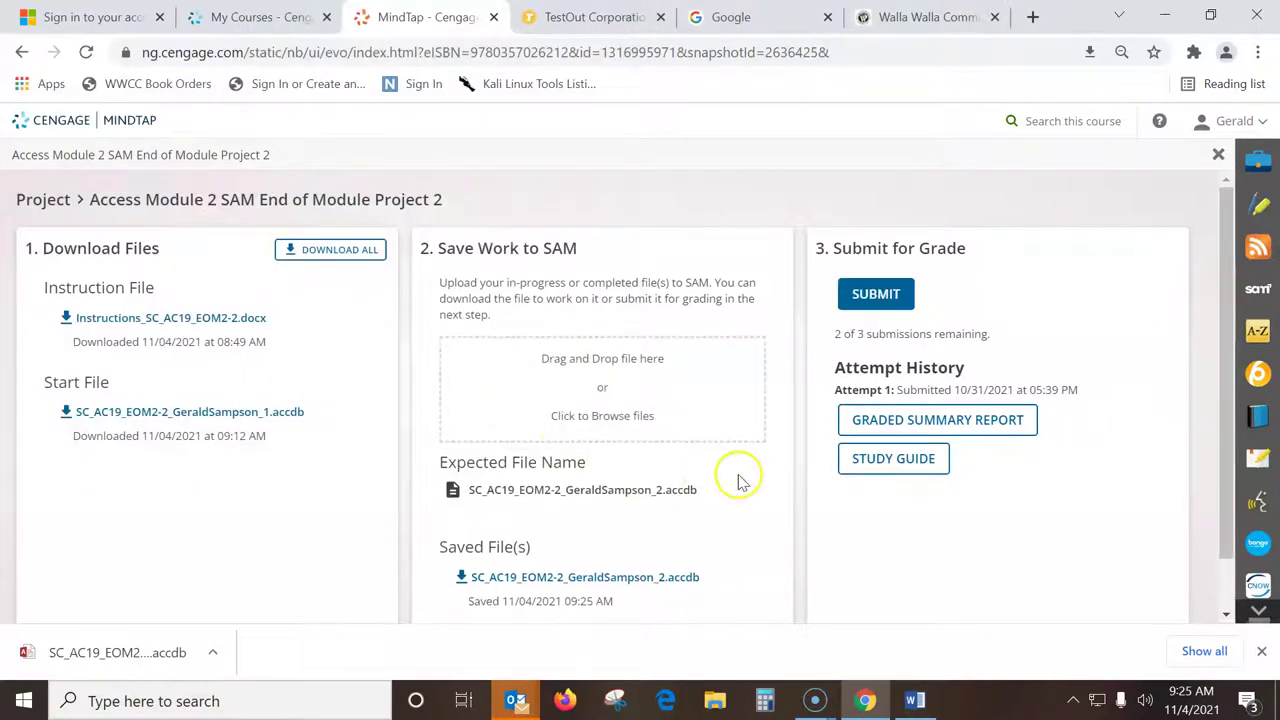
Submit the saved _2 database for grading as Attempt 2 and keep the downloaded graded copy.
{"action": "left_click", "coordinate": [878, 294]}
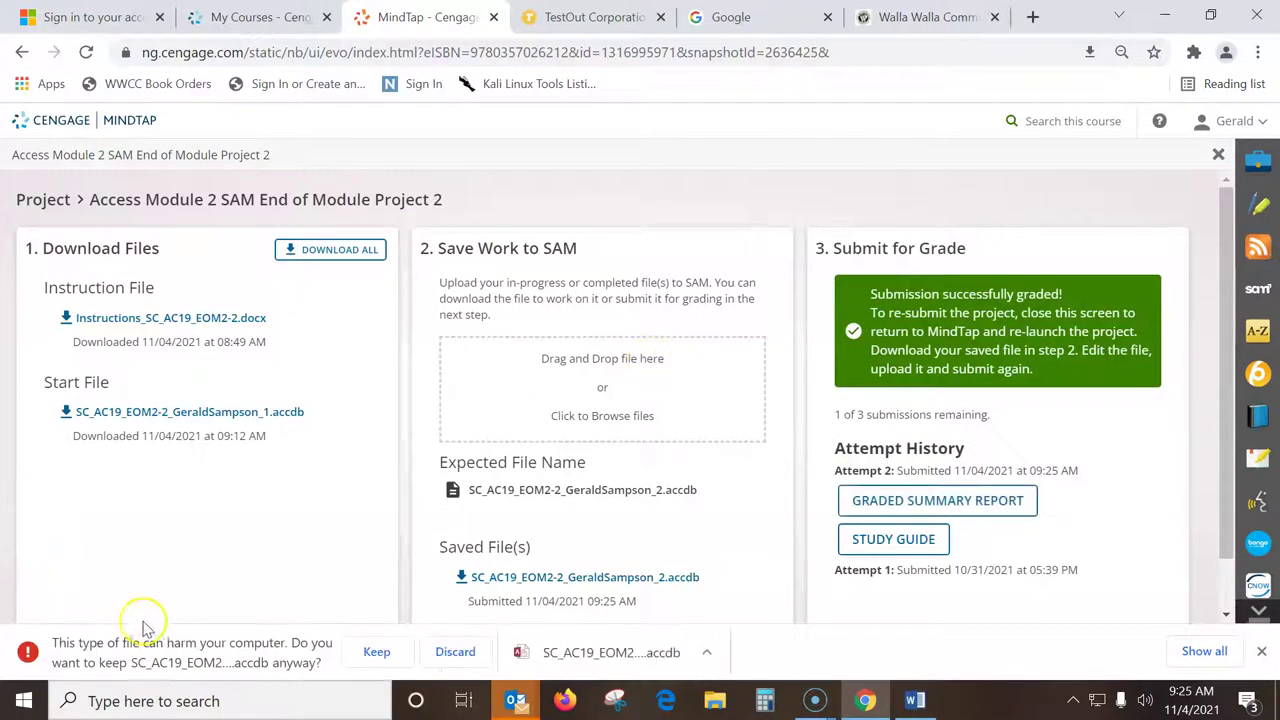
{"action": "left_click", "coordinate": [378, 651]}
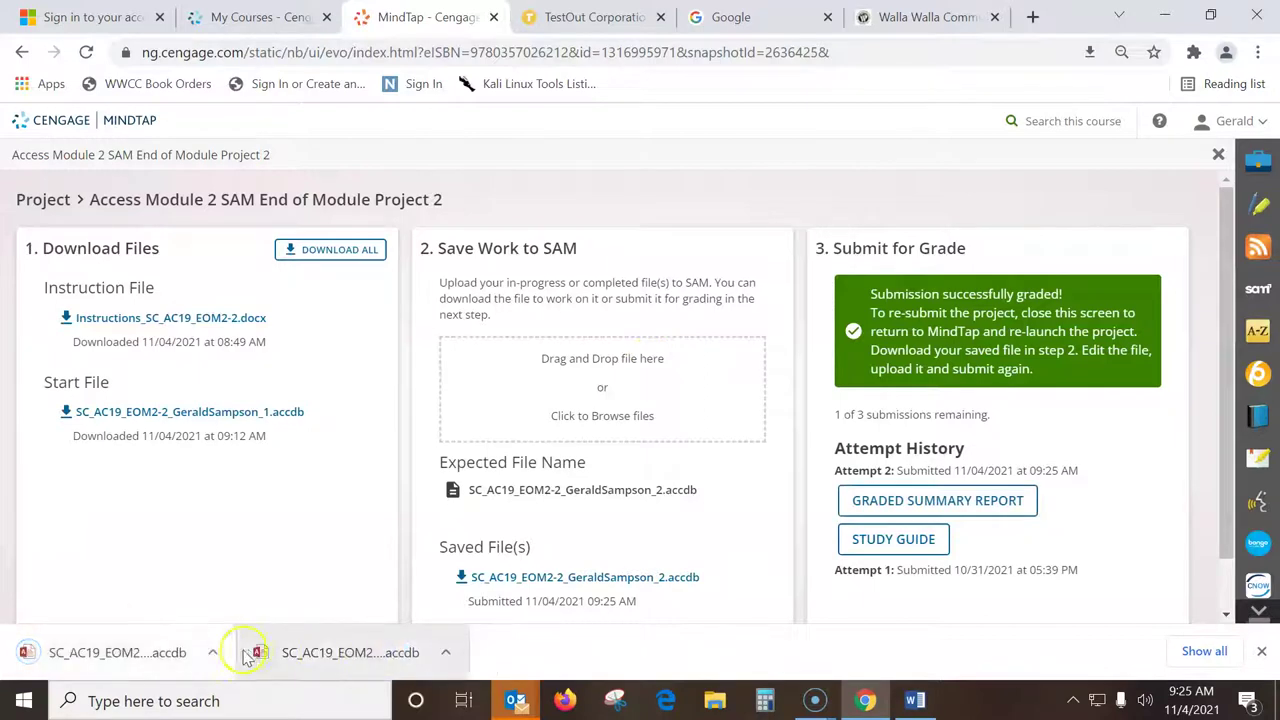
Open the downloaded grading-report database from Downloads and enable its content.
{"action": "left_click", "coordinate": [714, 703]}
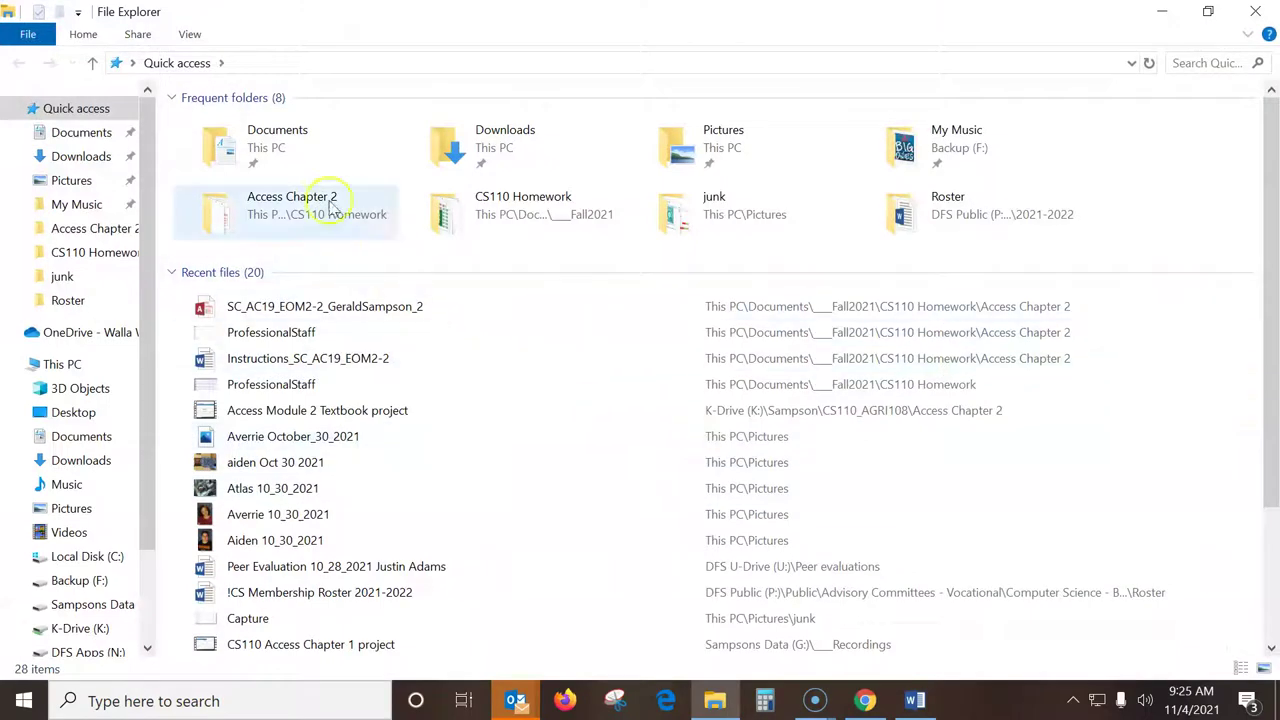
{"action": "left_click", "coordinate": [80, 156]}
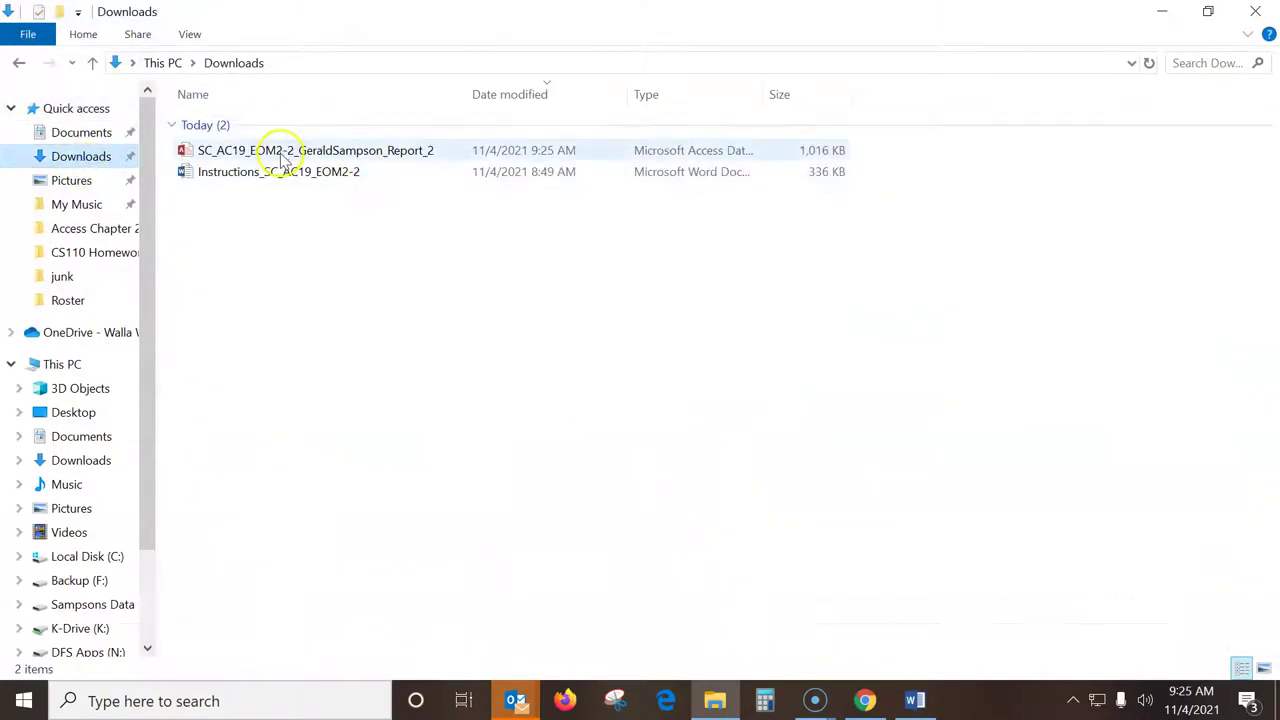
{"action": "double_click", "coordinate": [286, 152]}
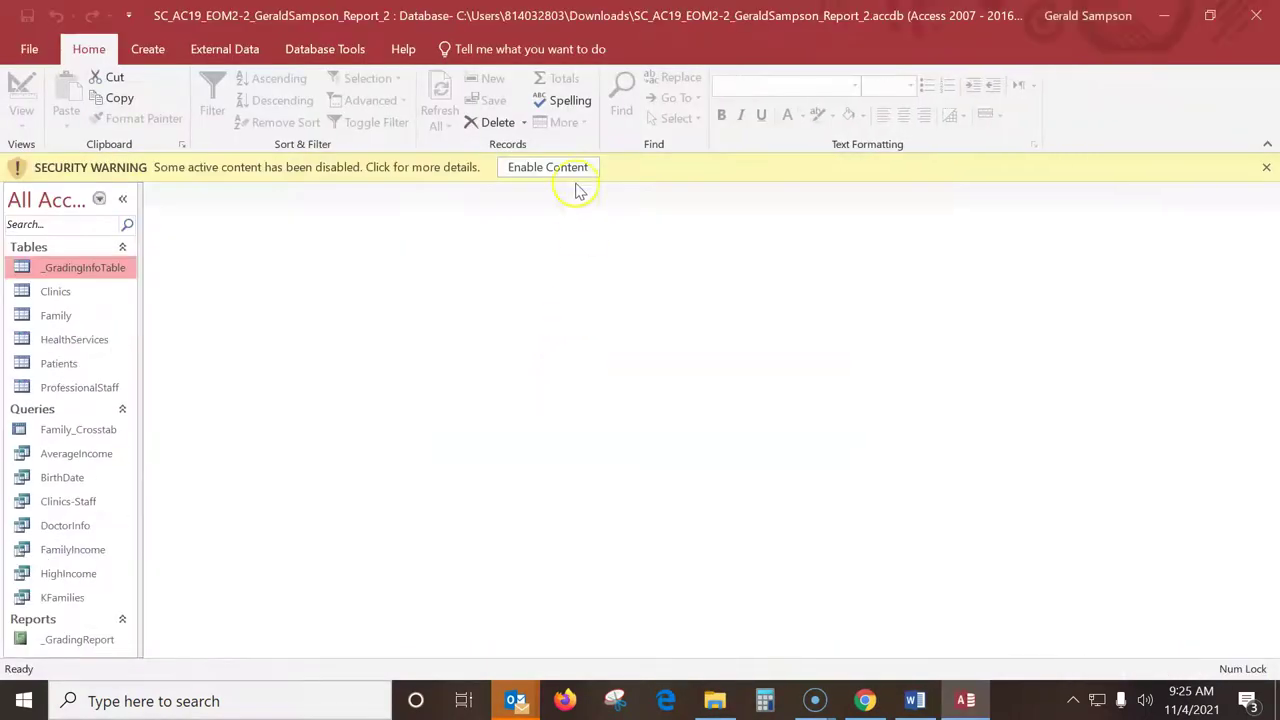
{"action": "left_click", "coordinate": [575, 178]}
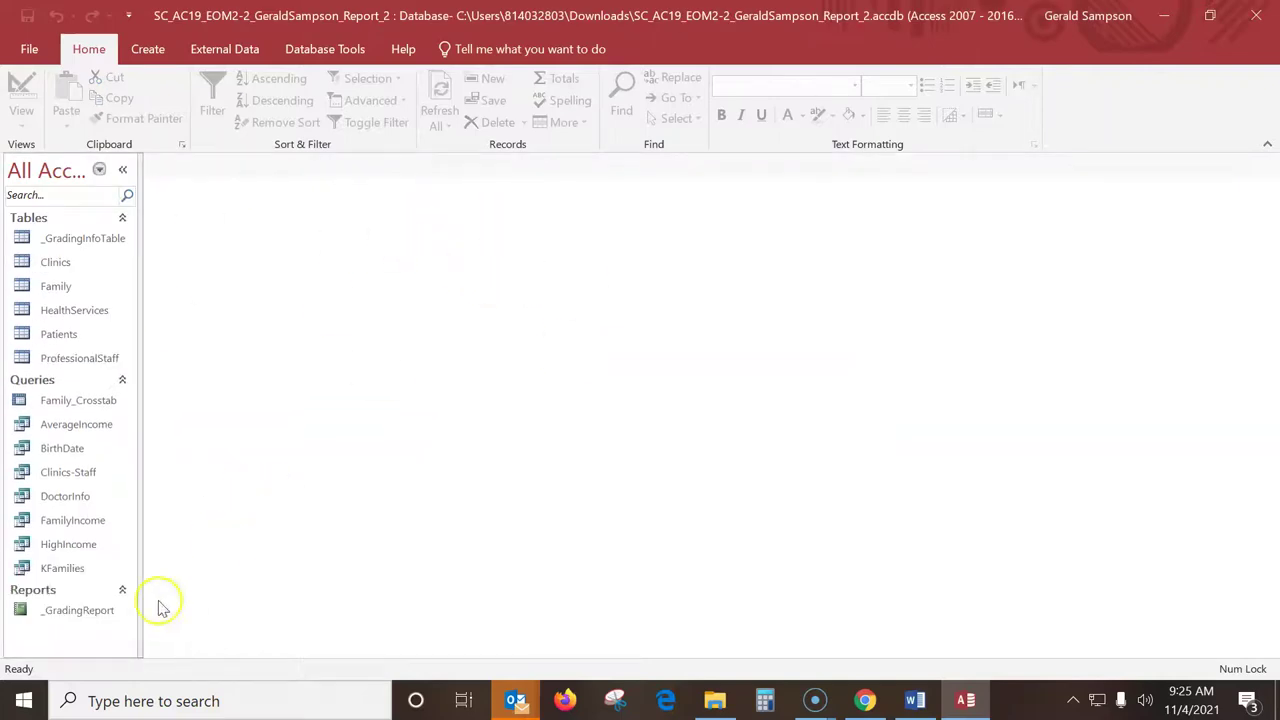
Open _GradingReport and scroll to review the 89/100 score and HighIncome's 0/11.
{"action": "left_click", "coordinate": [80, 611]}
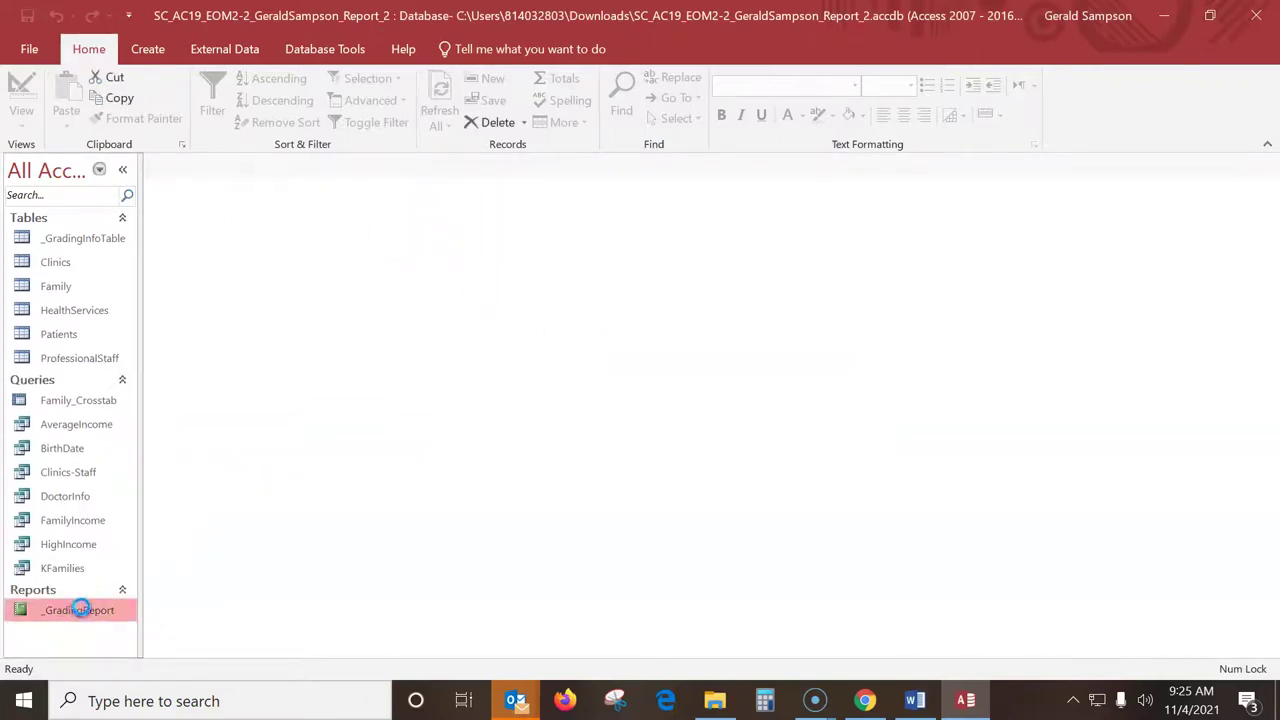
{"action": "double_click", "coordinate": [80, 610]}
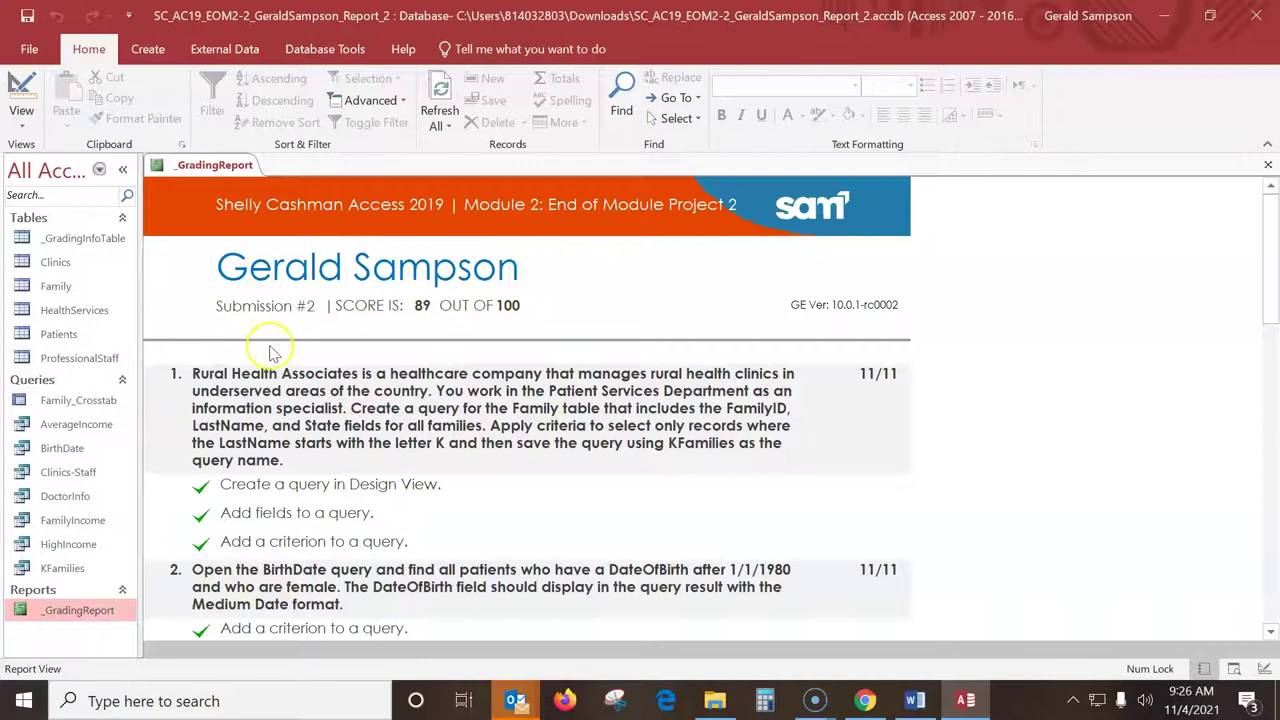
{"action": "scroll", "coordinate": [443, 330], "scroll_direction": "down", "scroll_amount": 3}
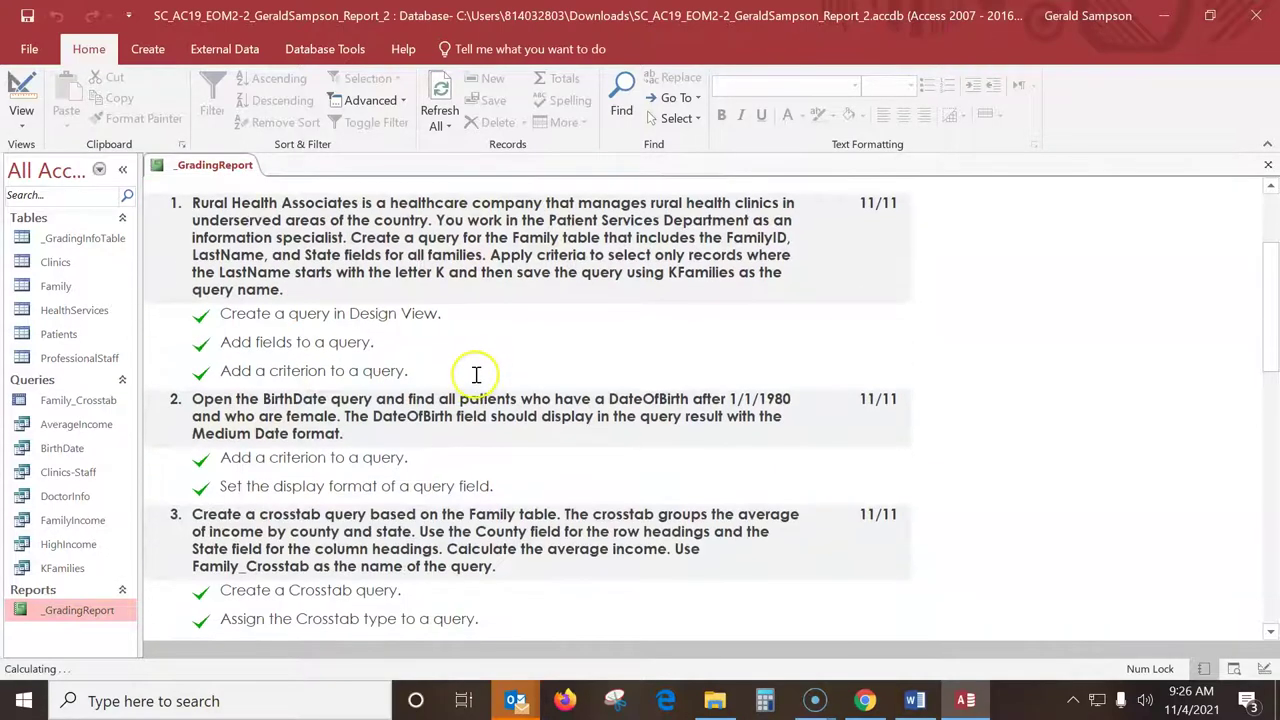
{"action": "scroll", "coordinate": [478, 370], "scroll_direction": "down", "scroll_amount": 10}
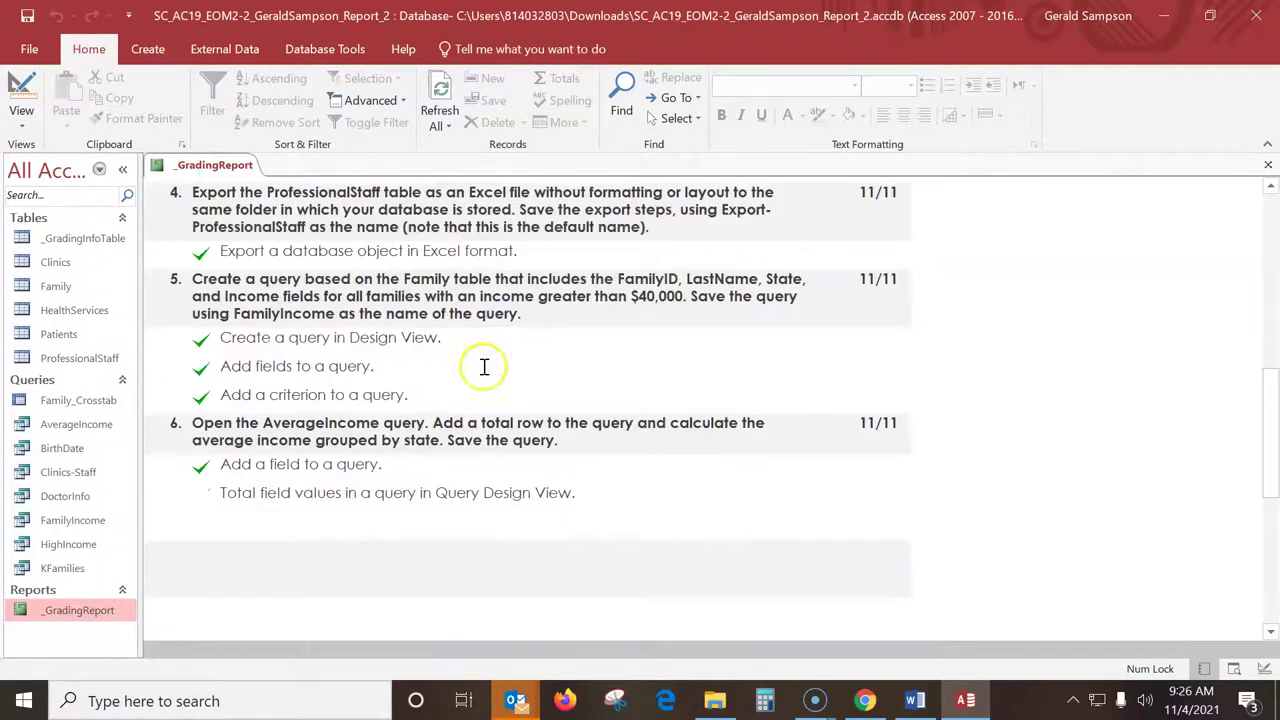
{"action": "scroll", "coordinate": [484, 367], "scroll_direction": "down", "scroll_amount": 3}
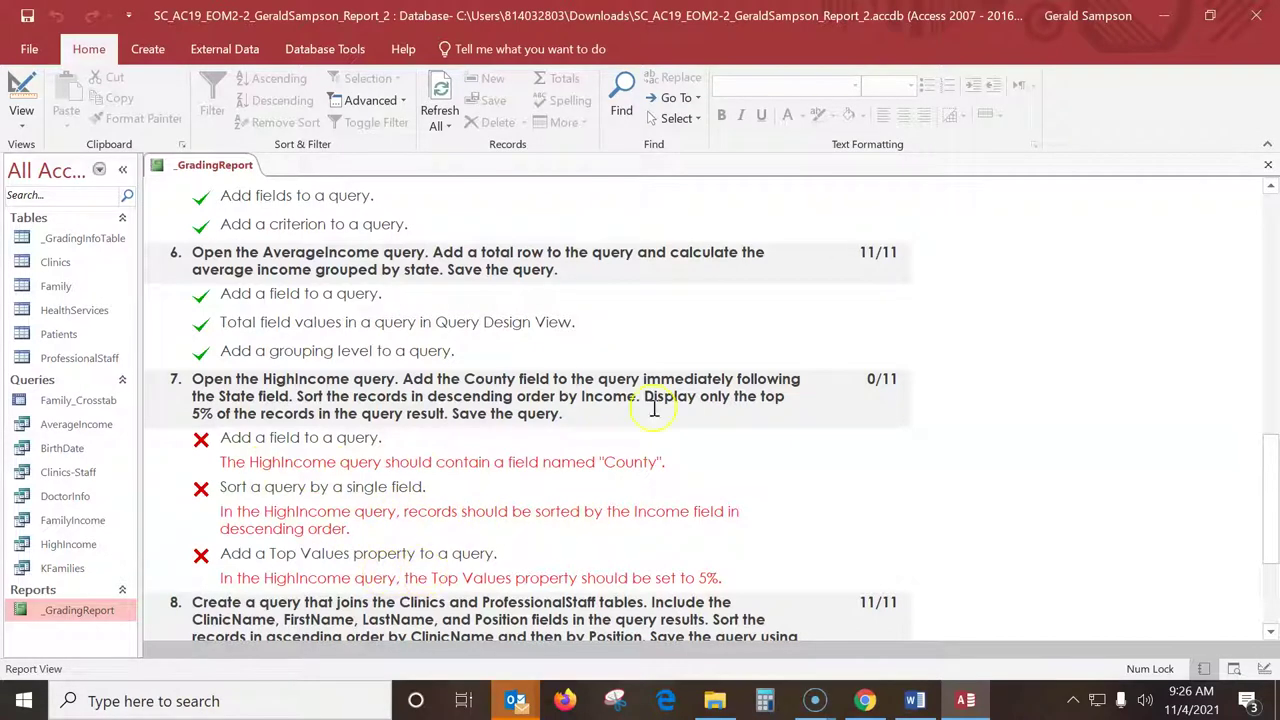
Close the report copy, reopen the _2 database from Access Chapter 2, and open the HighIncome query.
{"action": "left_click", "coordinate": [1255, 10]}
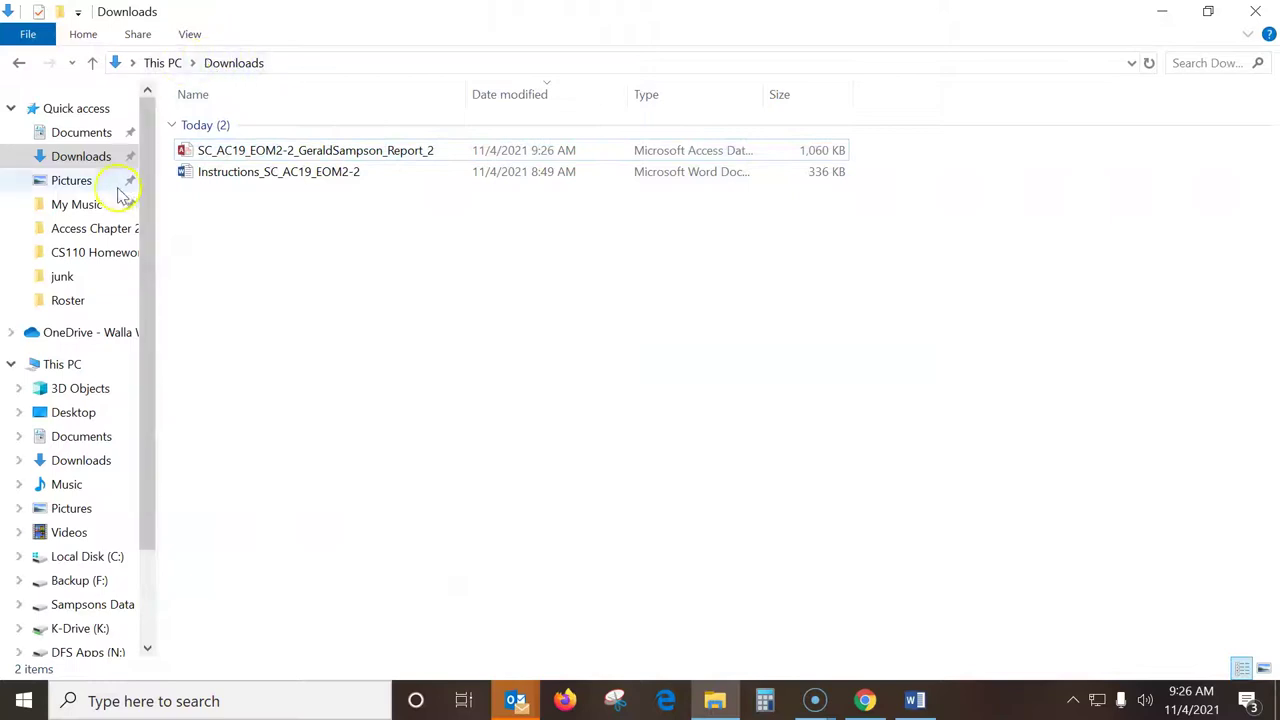
{"action": "left_click", "coordinate": [84, 133]}
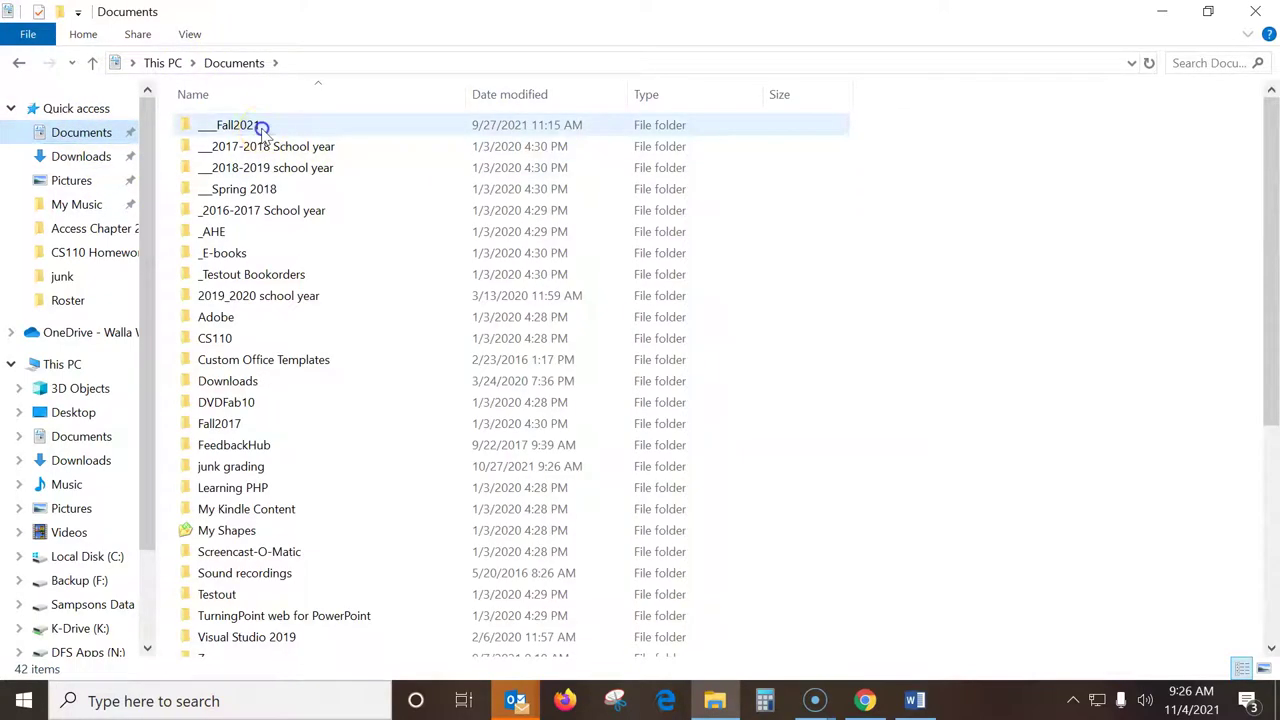
{"action": "double_click", "coordinate": [258, 126]}
{"action": "double_click", "coordinate": [265, 128]}
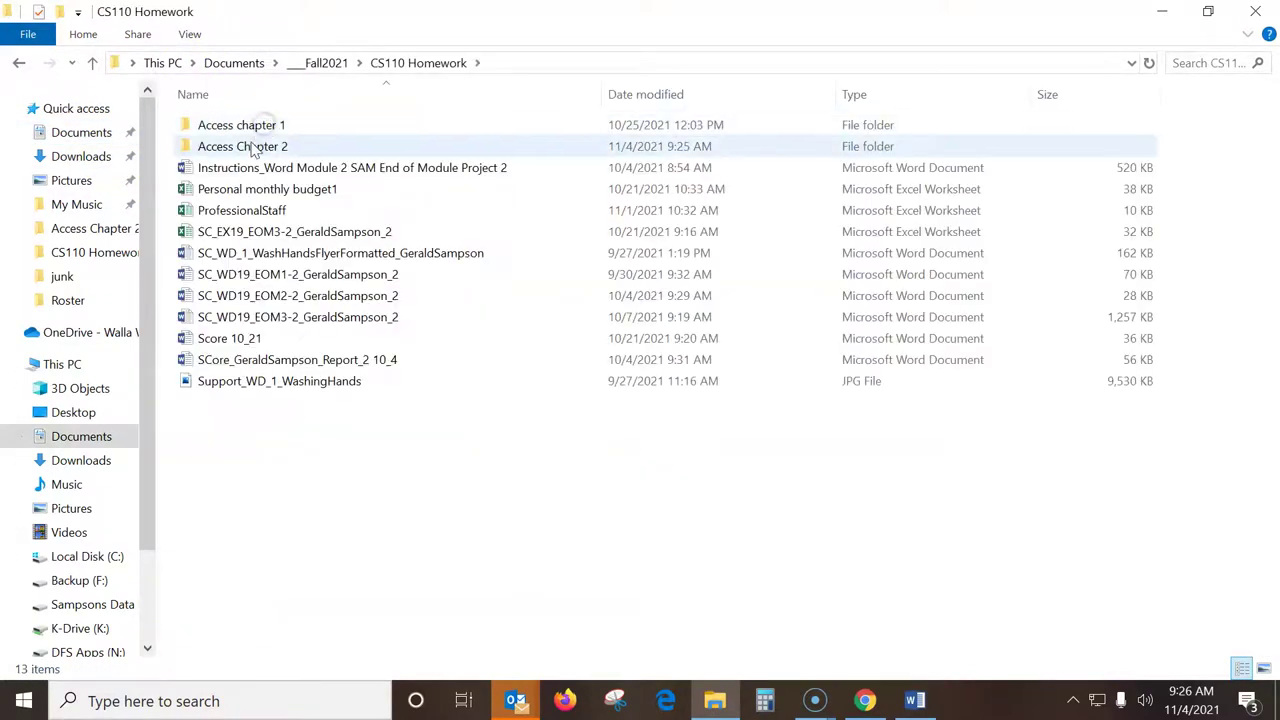
{"action": "double_click", "coordinate": [252, 146]}
{"action": "double_click", "coordinate": [256, 168]}
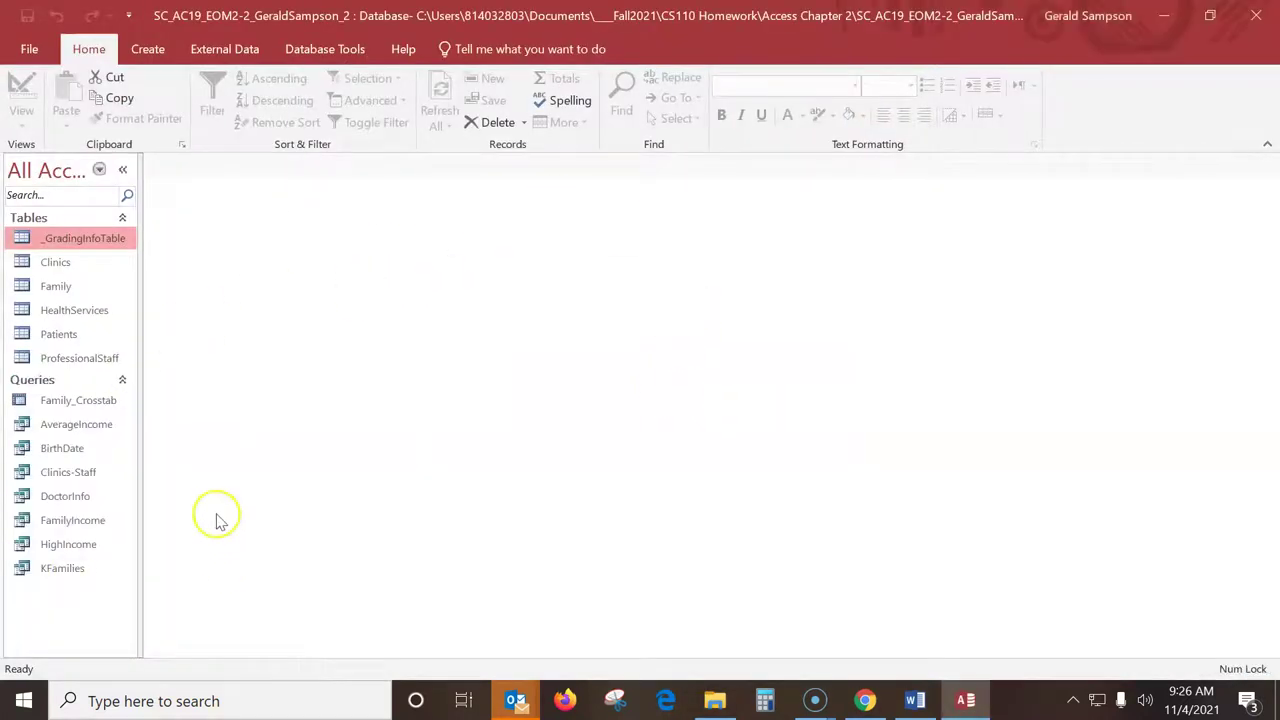
{"action": "double_click", "coordinate": [86, 544]}
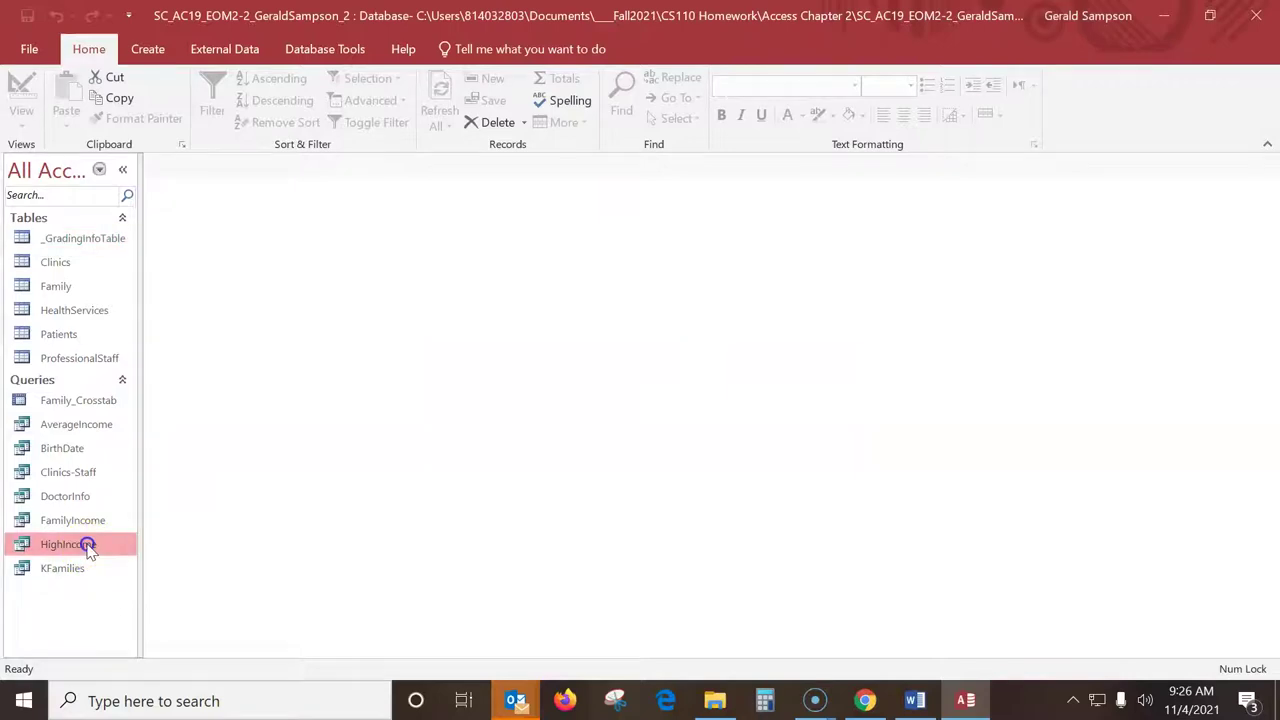
In Design View, add the County field and move it ahead of Income.
{"action": "left_click", "coordinate": [20, 88]}
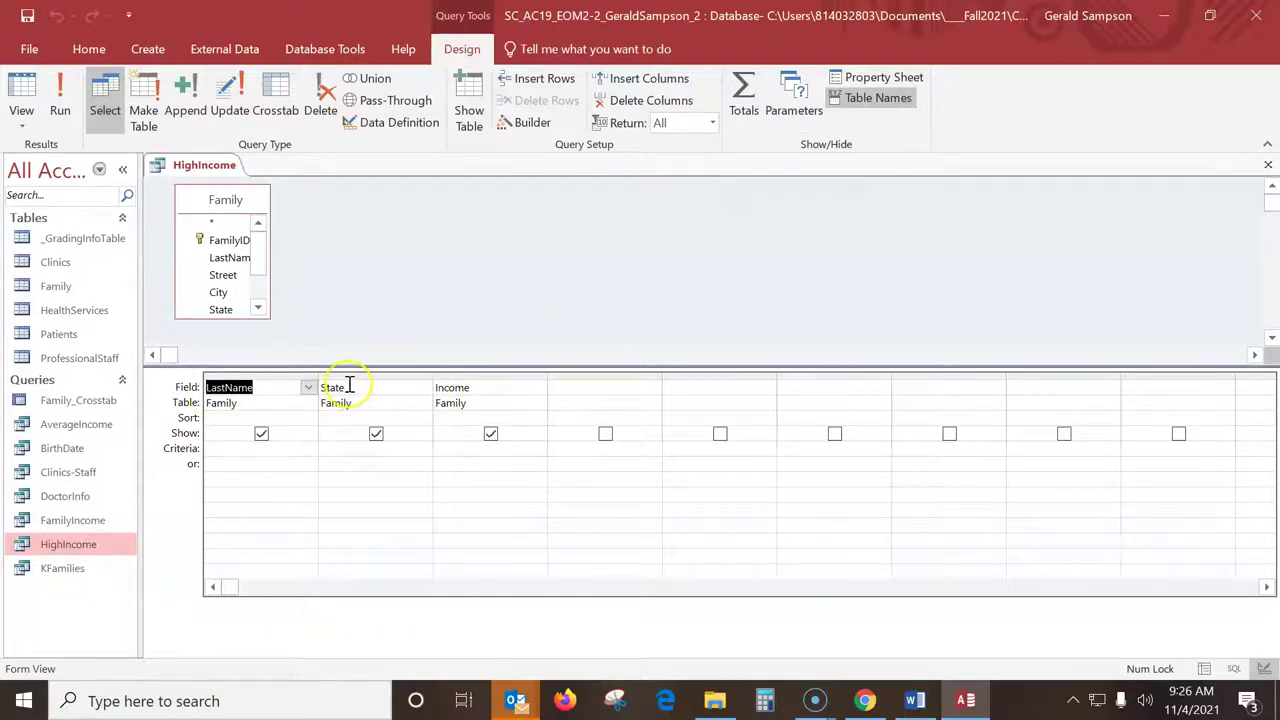
{"action": "mouse_move", "coordinate": [235, 318]}
{"action": "left_mouse_down"}
{"action": "mouse_move", "coordinate": [237, 331]}
{"action": "mouse_move", "coordinate": [203, 343]}
{"action": "mouse_move", "coordinate": [225, 337]}
{"action": "left_mouse_up"}
{"action": "left_click_drag", "start_coordinate": [257, 277], "coordinate": [572, 388]}
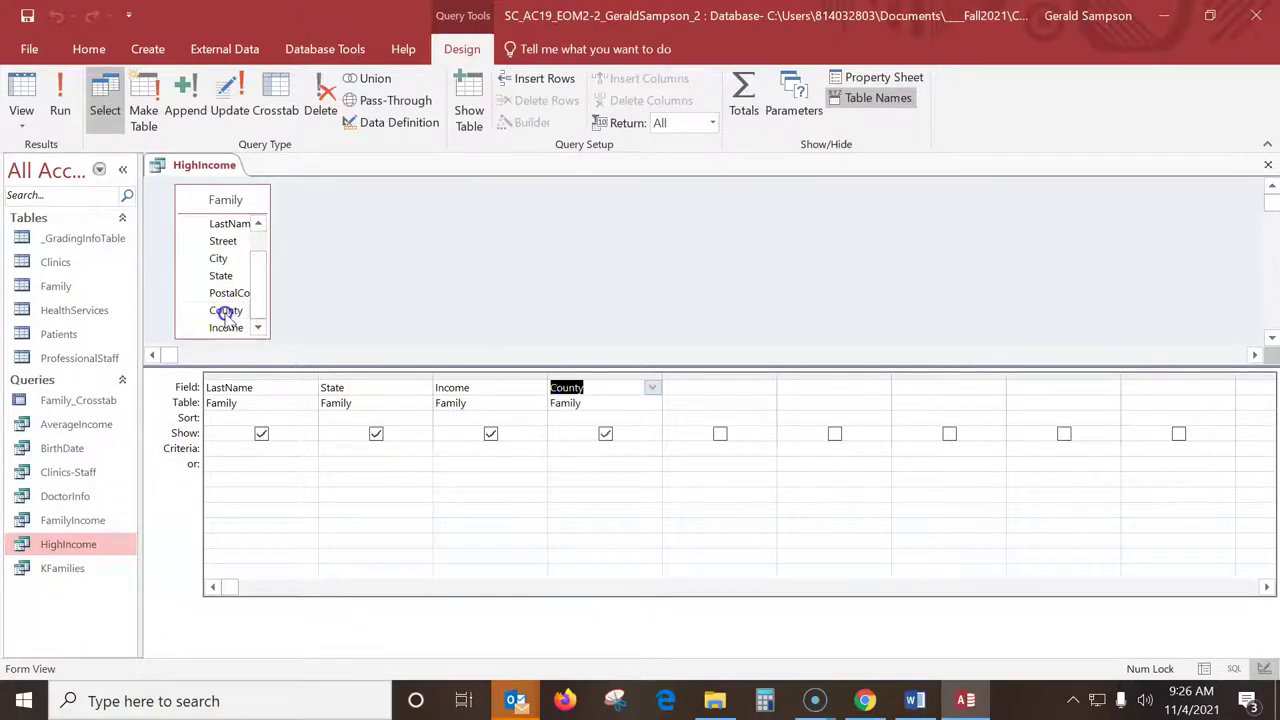
{"action": "left_click", "coordinate": [592, 374]}
{"action": "left_click_drag", "start_coordinate": [590, 383], "coordinate": [468, 383]}
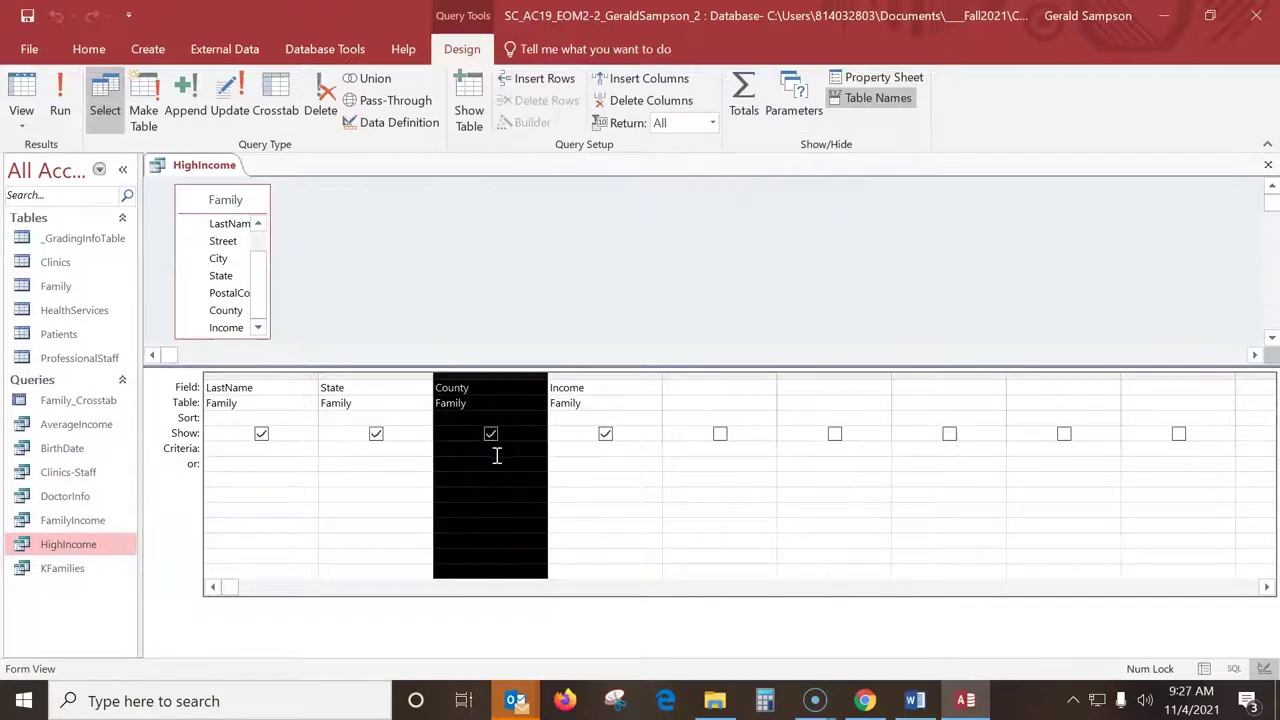
Sort Income descending and limit the query to return the top 5%.
{"action": "left_click", "coordinate": [600, 444]}
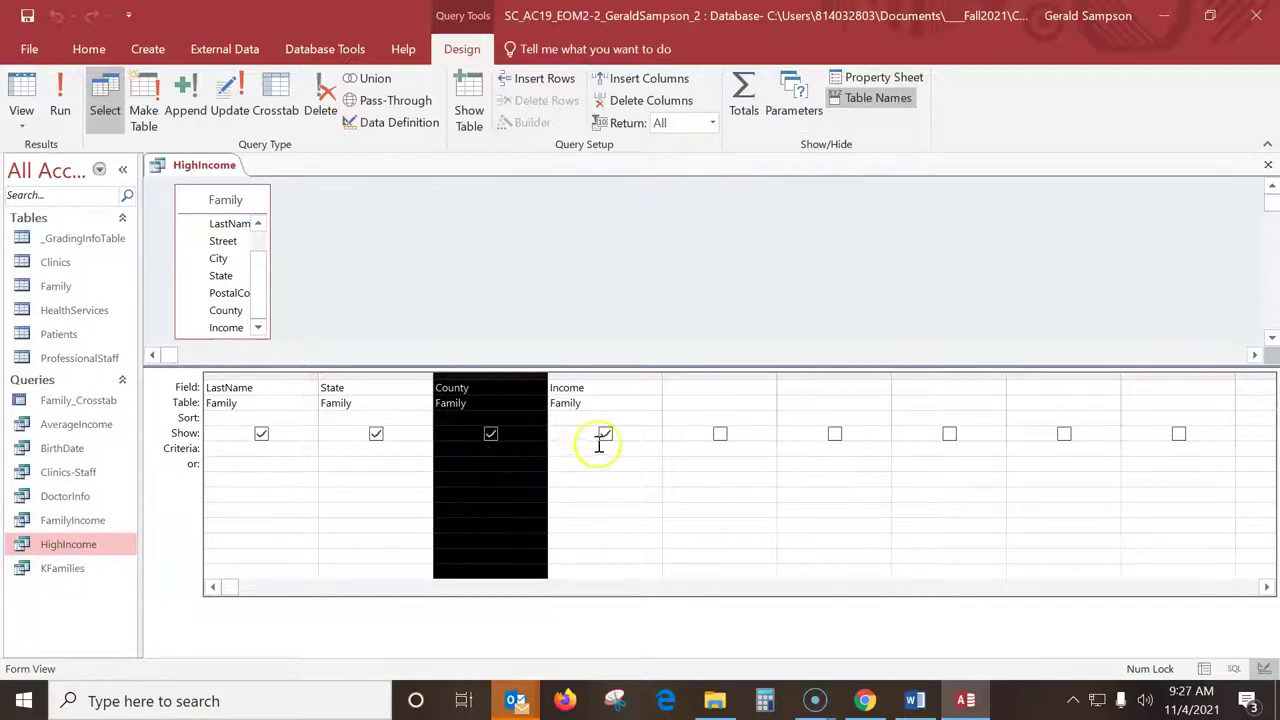
{"action": "left_click", "coordinate": [650, 419]}
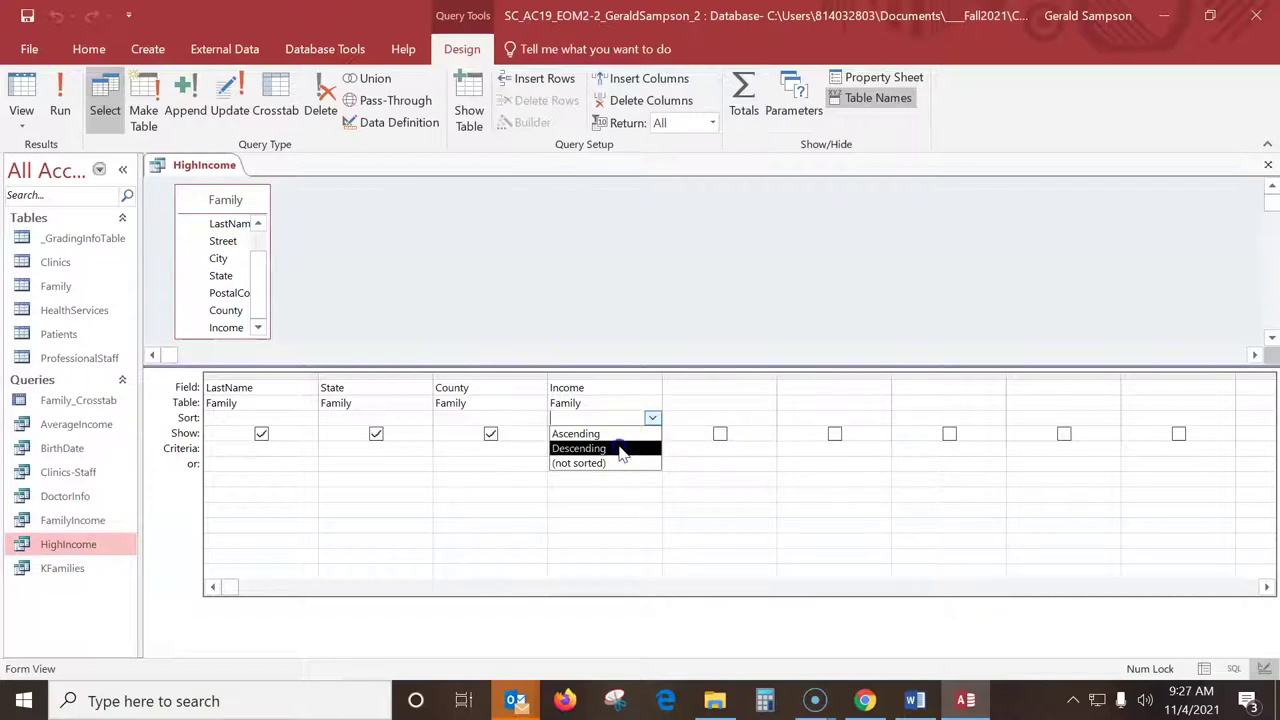
{"action": "left_click", "coordinate": [618, 448]}
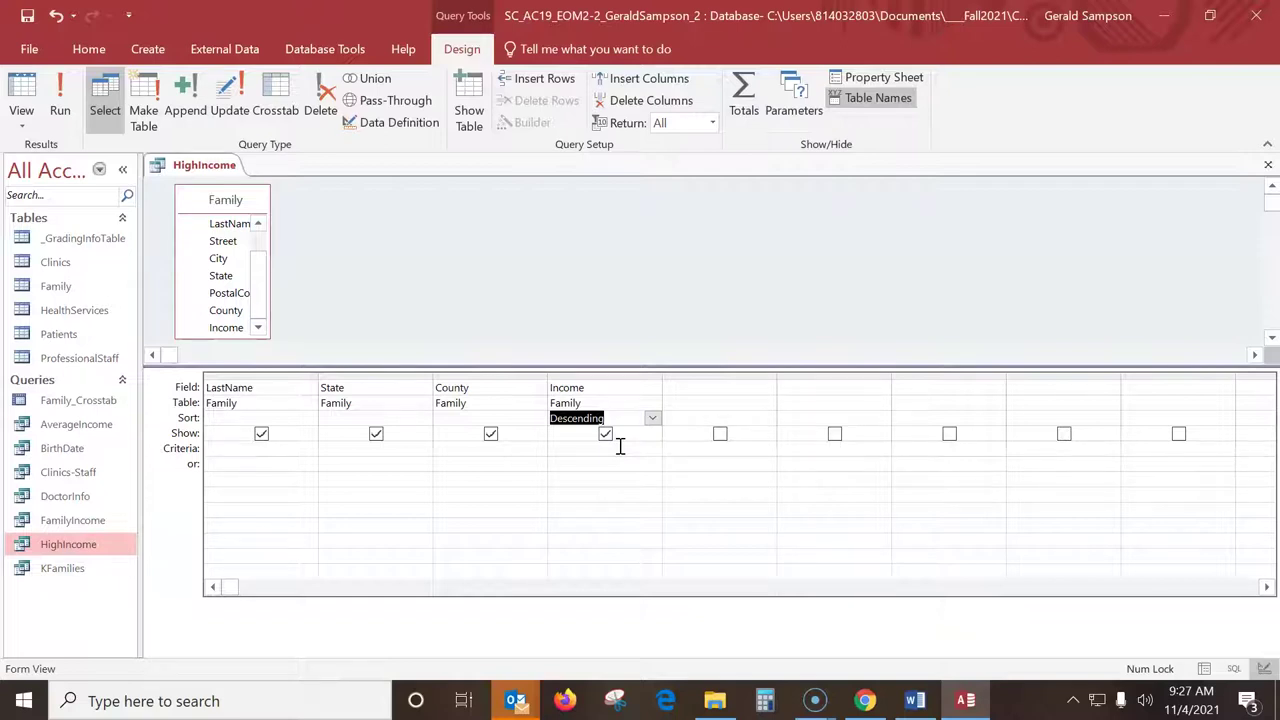
{"action": "left_click", "coordinate": [711, 123]}
{"action": "left_click", "coordinate": [667, 204]}
Run HighIncome, save its design changes on closing, and quit Access.
{"action": "left_click", "coordinate": [60, 105]}
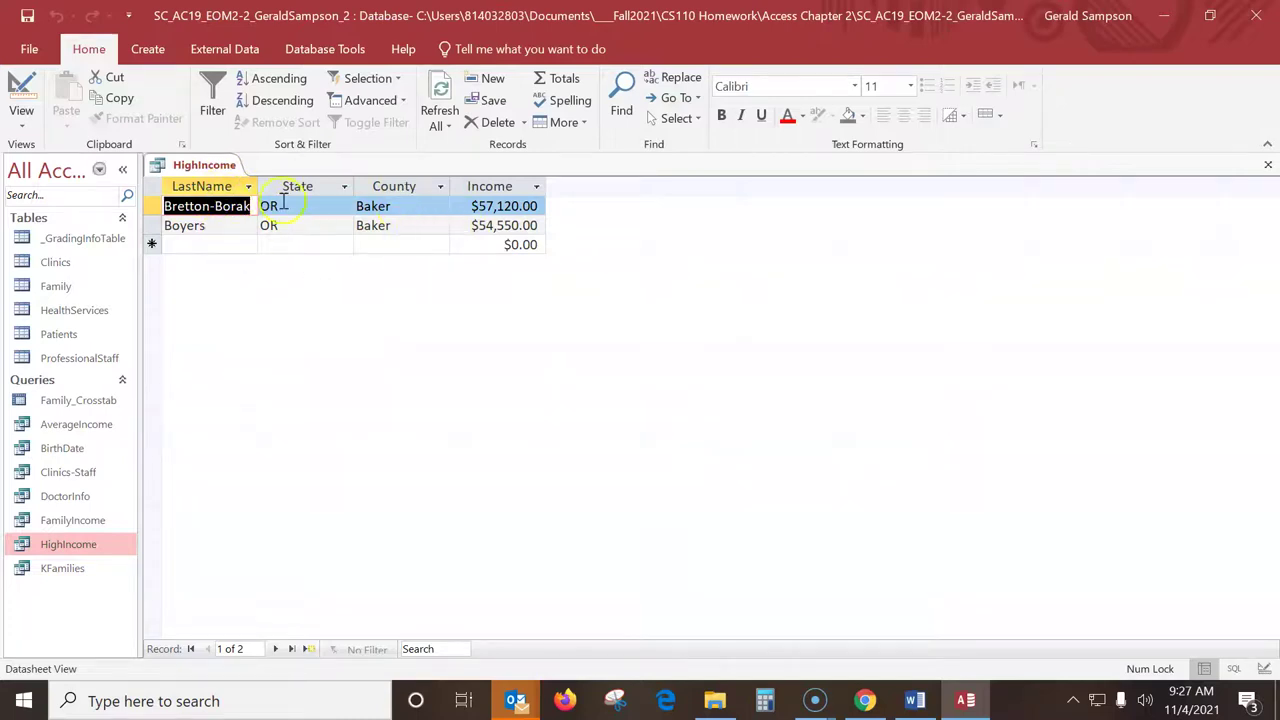
{"action": "left_click", "coordinate": [1268, 172]}
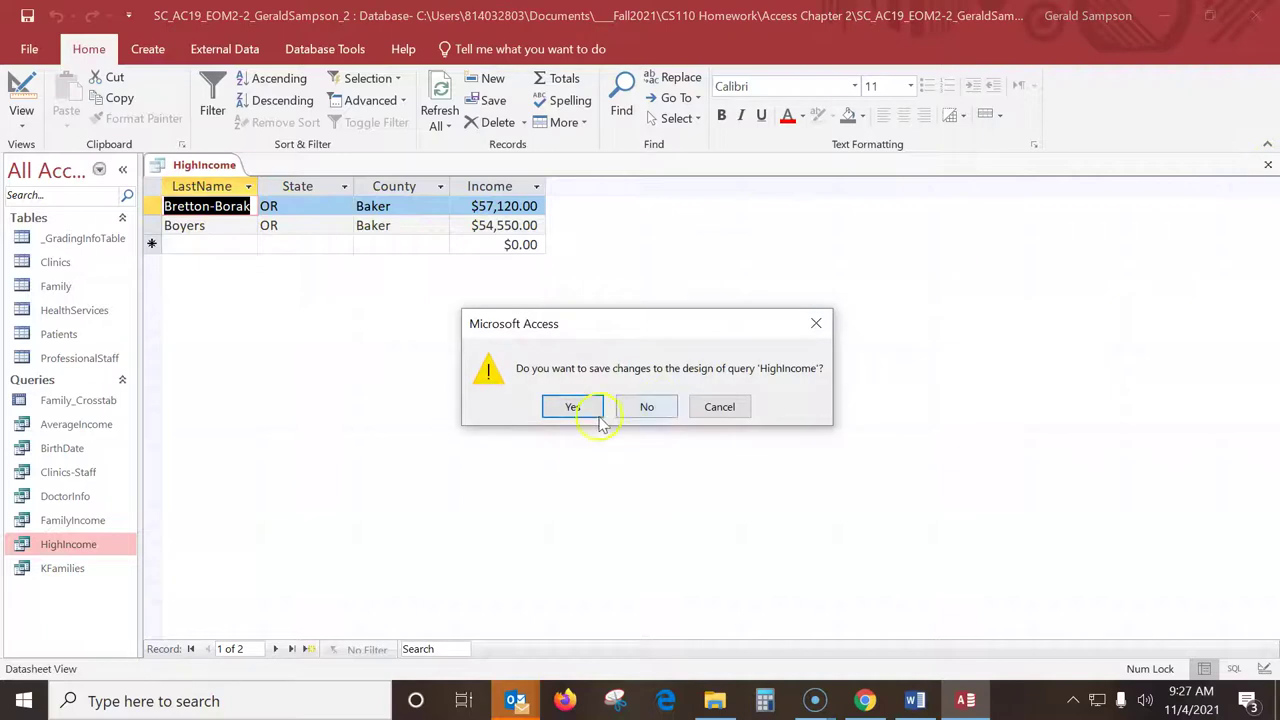
{"action": "left_click", "coordinate": [564, 408]}
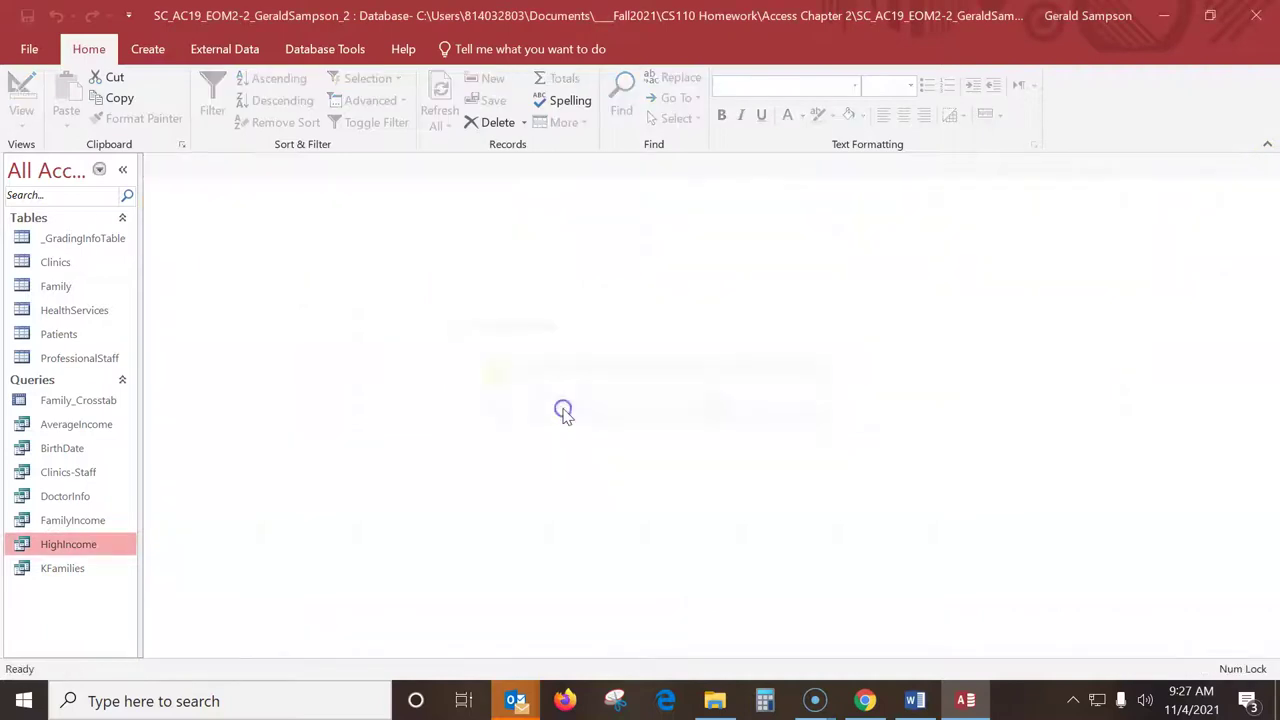
{"action": "left_click", "coordinate": [1256, 15]}
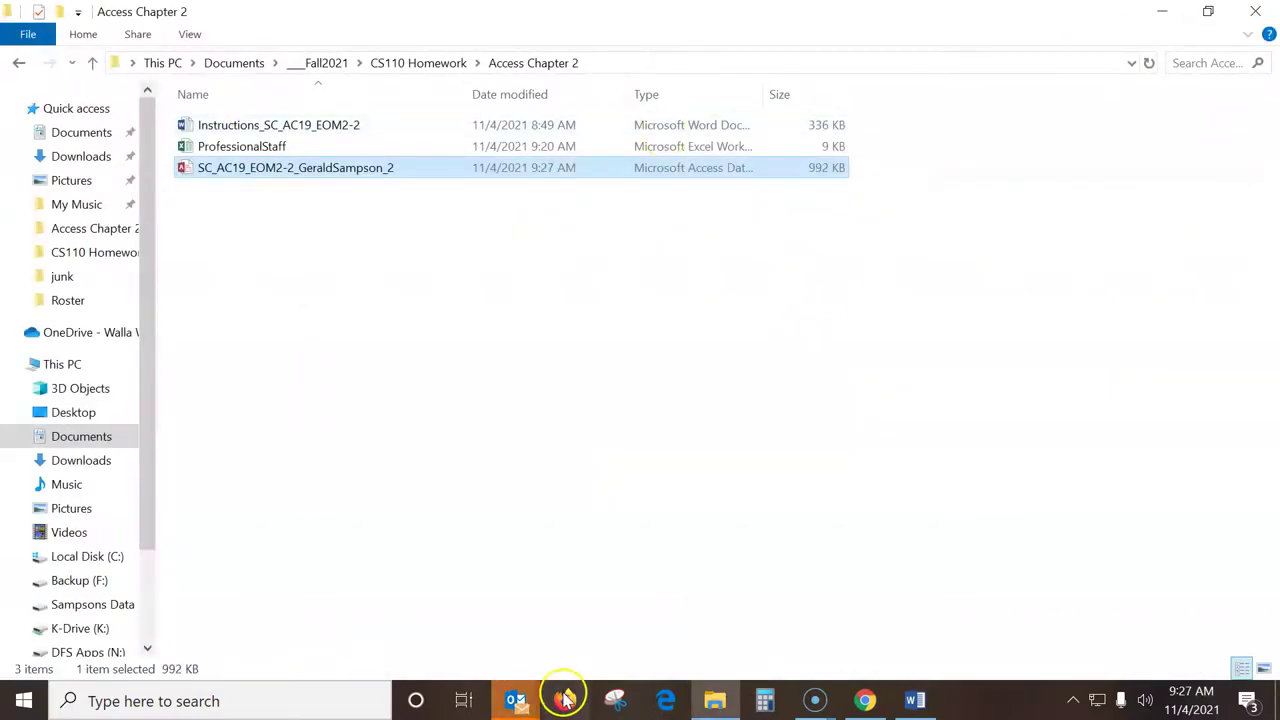
Reopen the Access Module 2 SAM End of Module Project 2 and start a new attempt.
{"action": "left_click", "coordinate": [865, 700]}
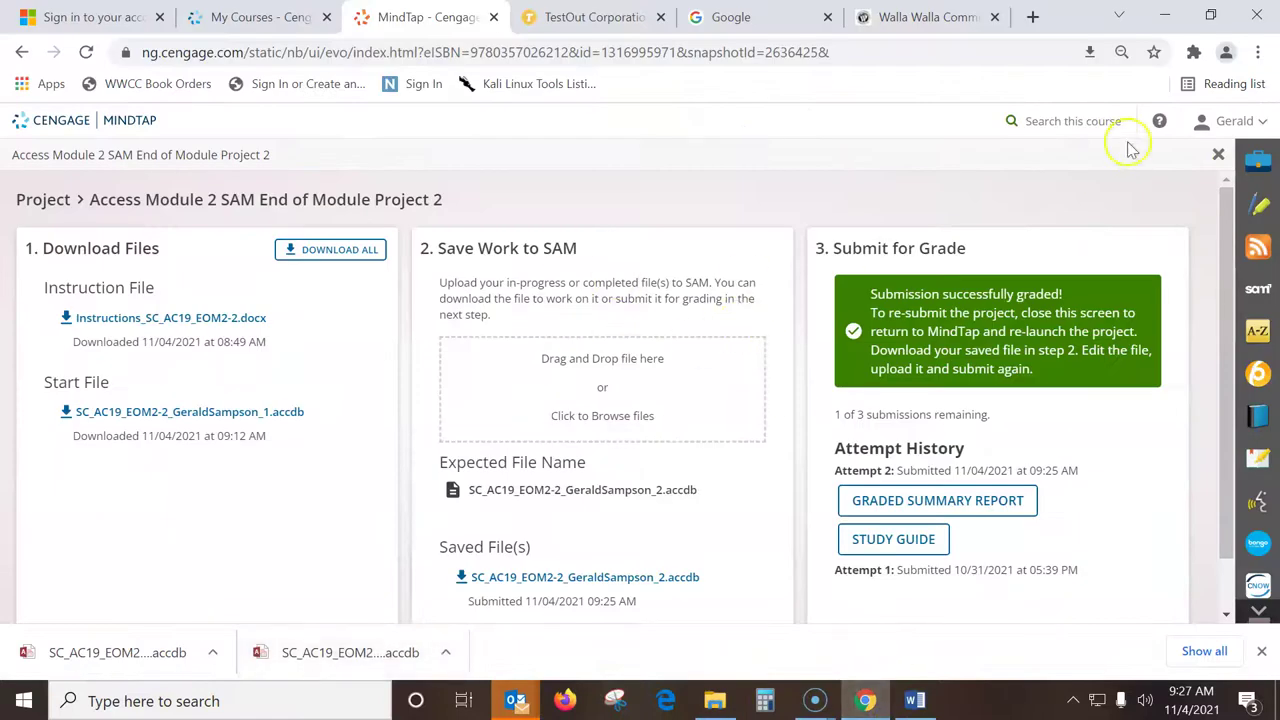
{"action": "left_click", "coordinate": [1218, 154]}
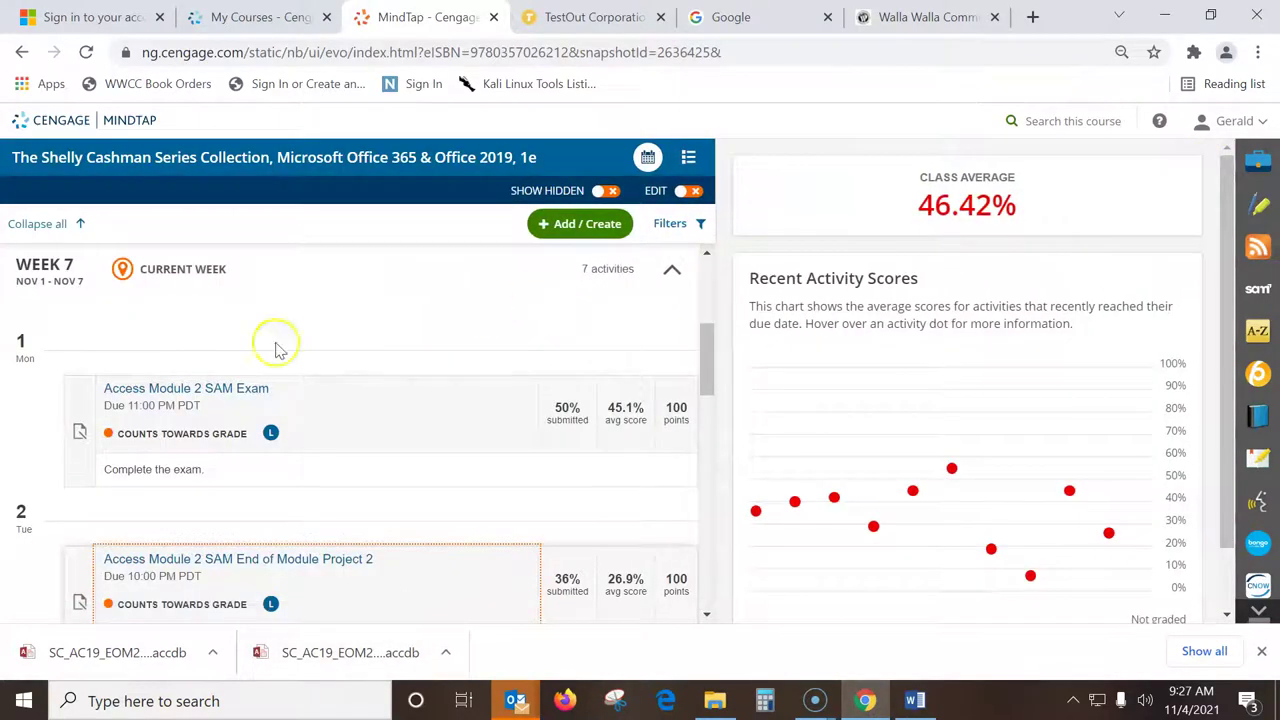
{"action": "scroll", "coordinate": [285, 440], "scroll_direction": "down", "scroll_amount": 2}
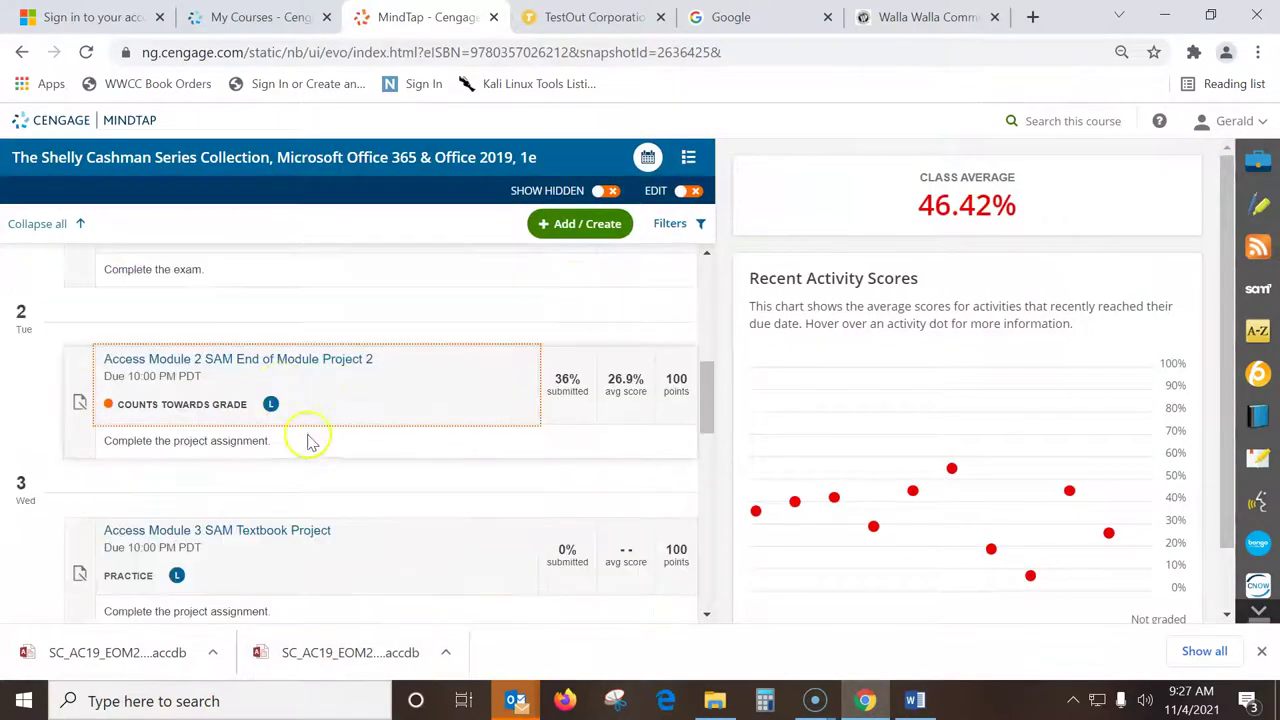
{"action": "left_click", "coordinate": [327, 362]}
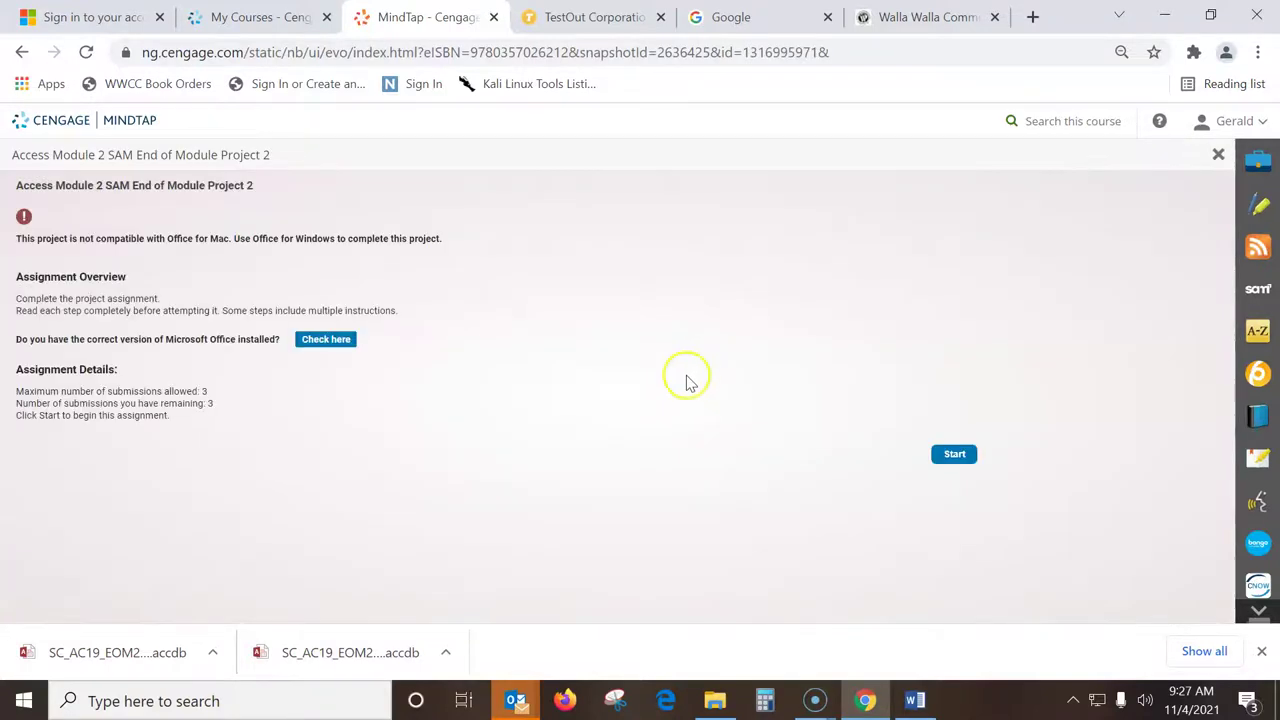
{"action": "left_click", "coordinate": [954, 455]}
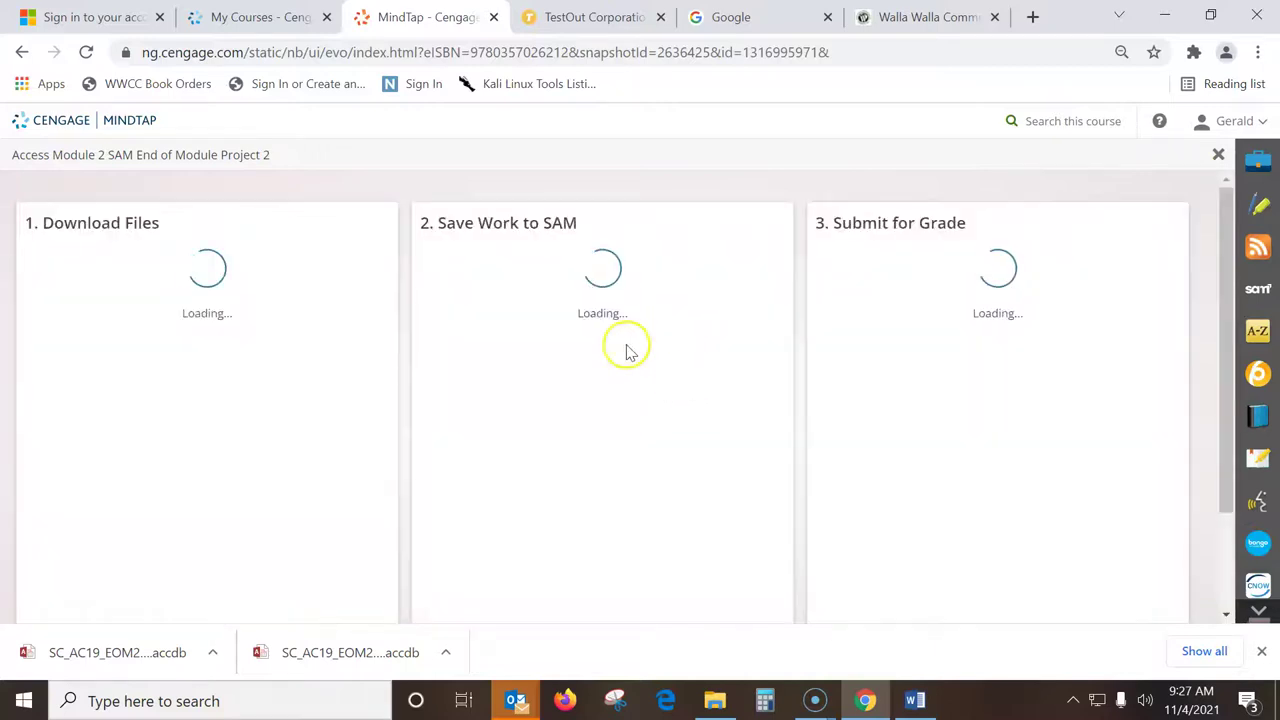
Upload the corrected _2 database and submit it for grading.
{"action": "left_click", "coordinate": [588, 377]}
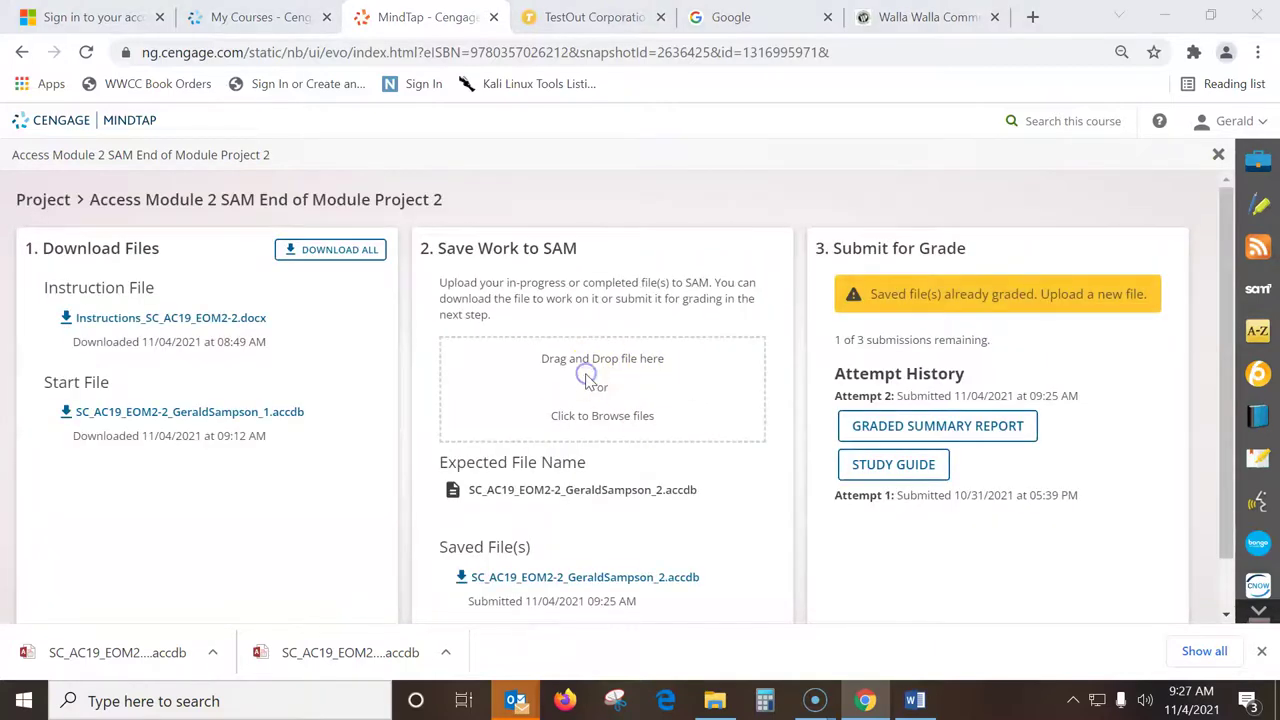
{"action": "double_click", "coordinate": [250, 187]}
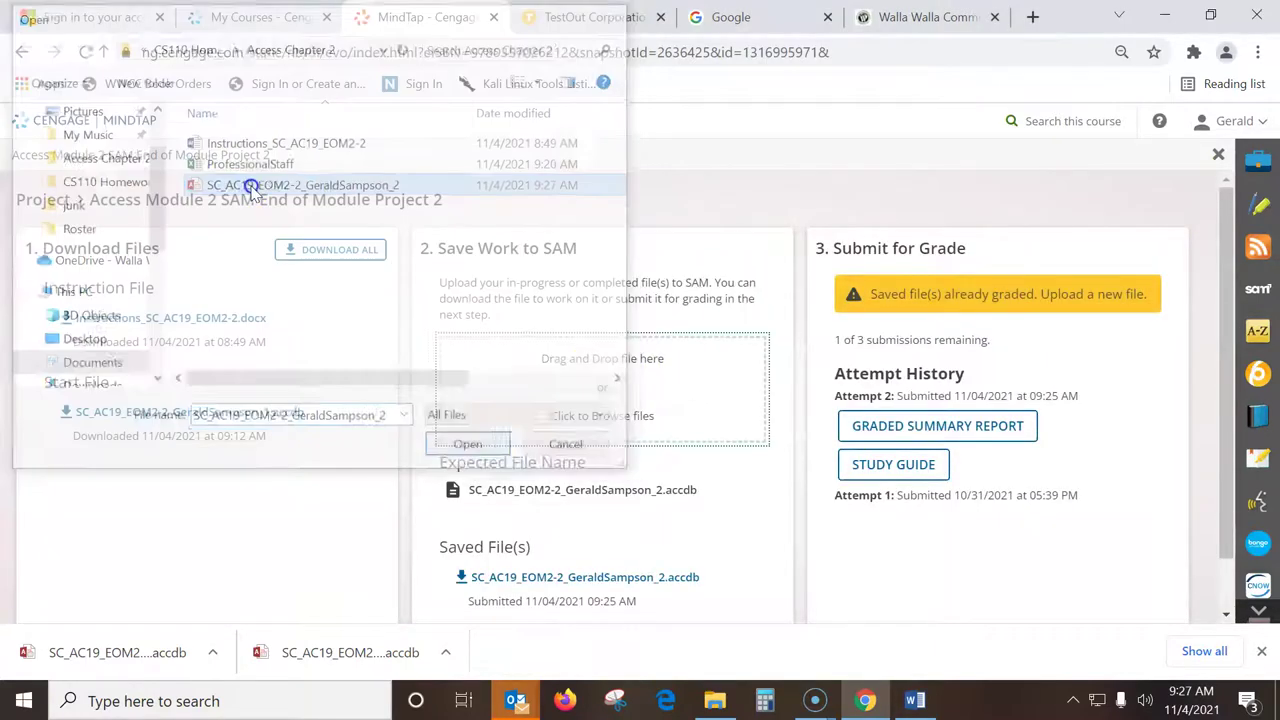
{"action": "scroll", "coordinate": [742, 444], "scroll_direction": "down", "scroll_amount": 2}
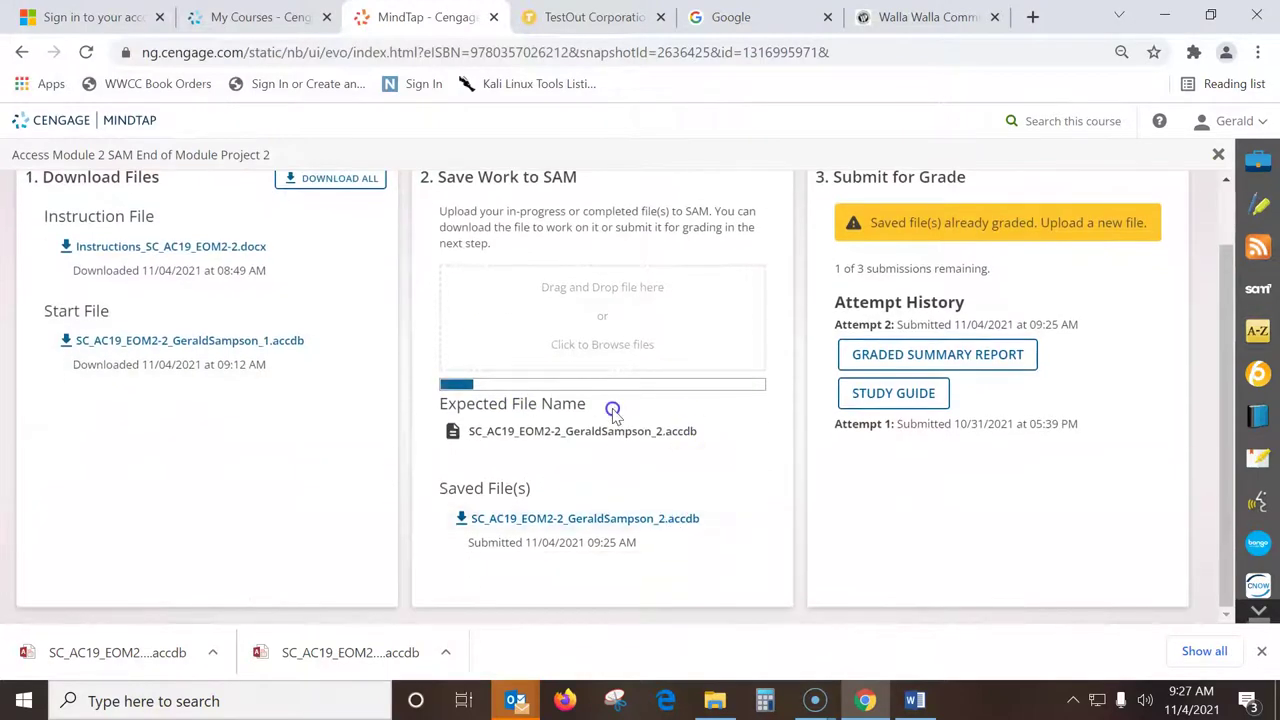
{"action": "left_click", "coordinate": [895, 234]}
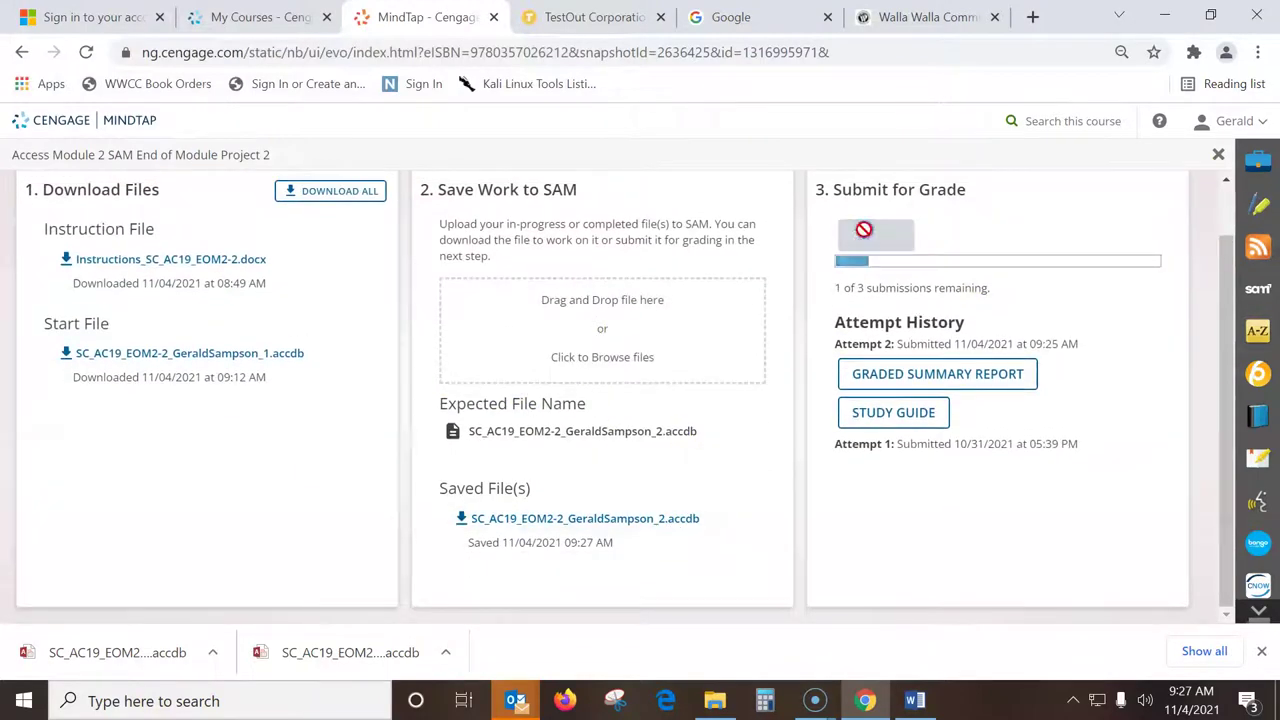
Delete the old grading-report database from the Downloads folder.
{"action": "left_click", "coordinate": [715, 700]}
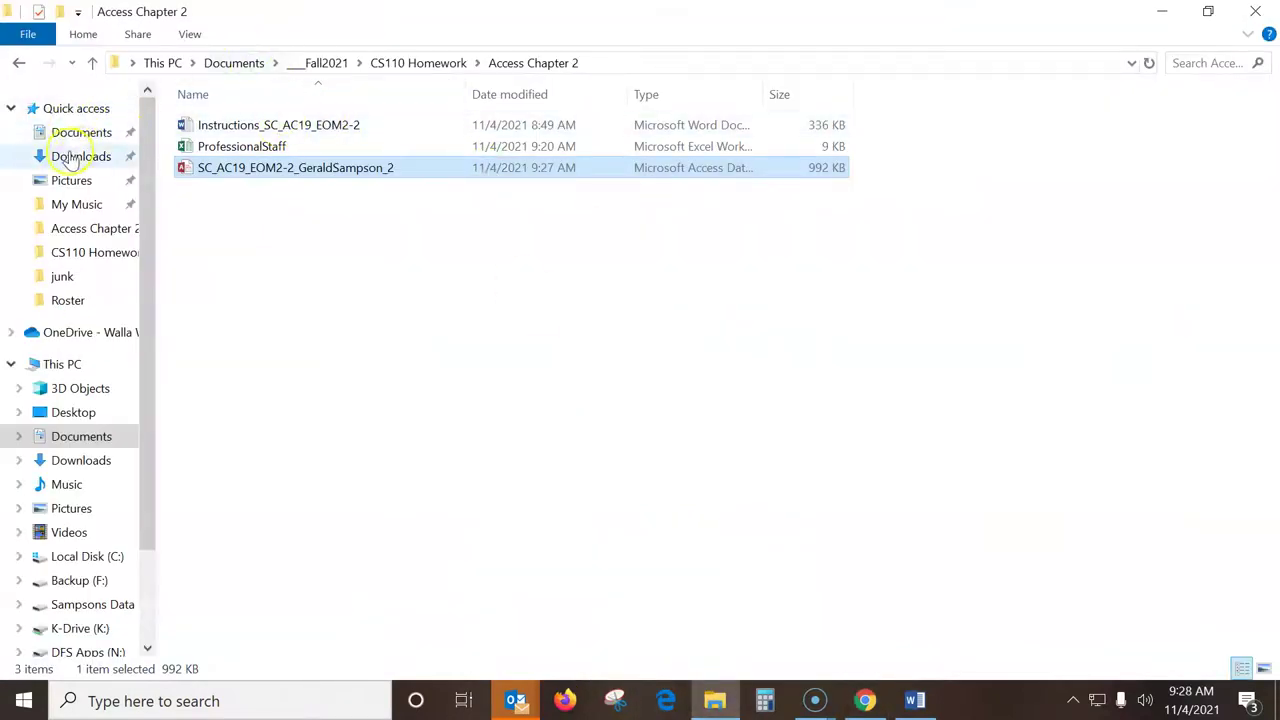
{"action": "left_click", "coordinate": [110, 156]}
{"action": "right_click", "coordinate": [255, 152]}
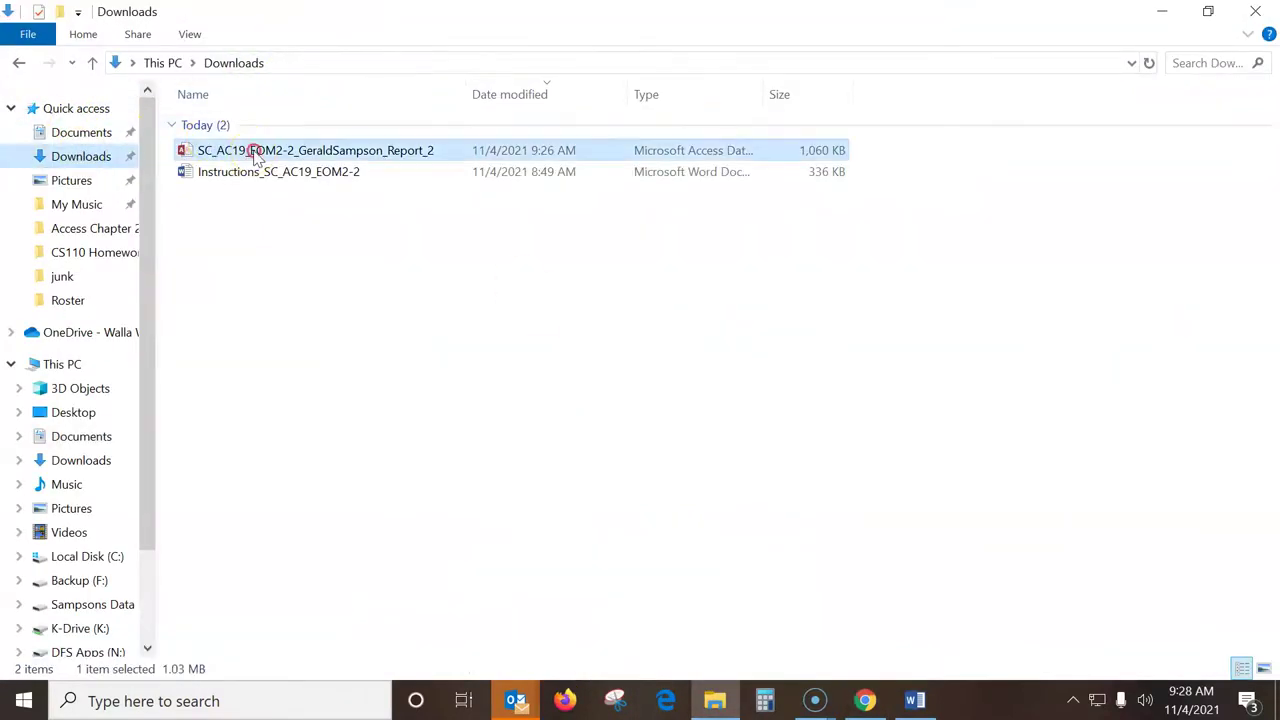
{"action": "left_click", "coordinate": [370, 569]}
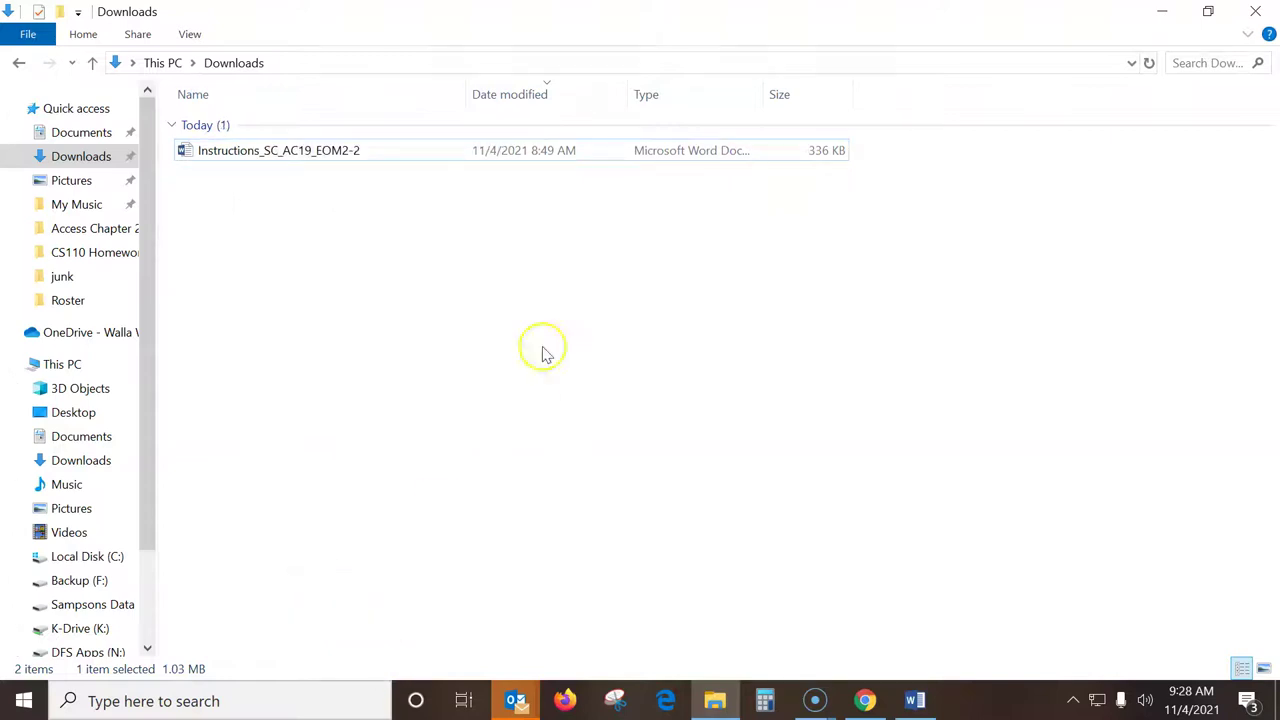
Download the Graded Summary Report, keep it past the warning, and open it.
{"action": "left_click", "coordinate": [864, 701]}
{"action": "left_click", "coordinate": [930, 449]}
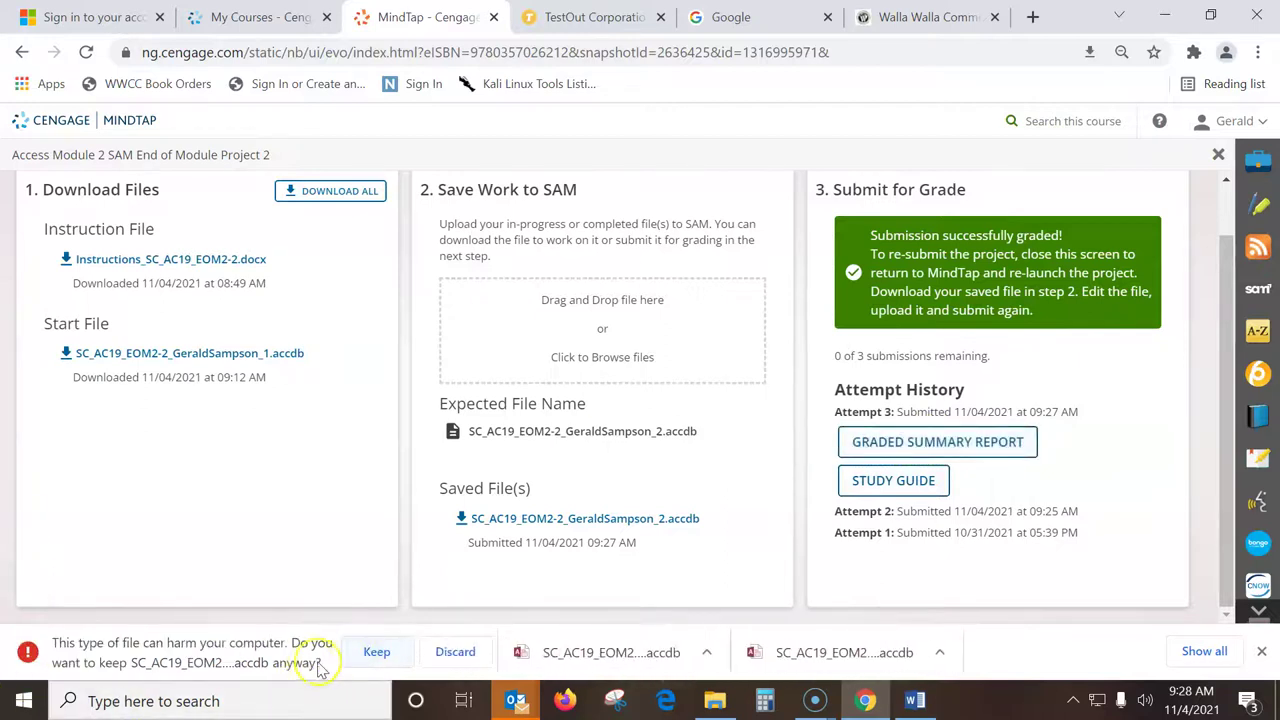
{"action": "left_click", "coordinate": [374, 653]}
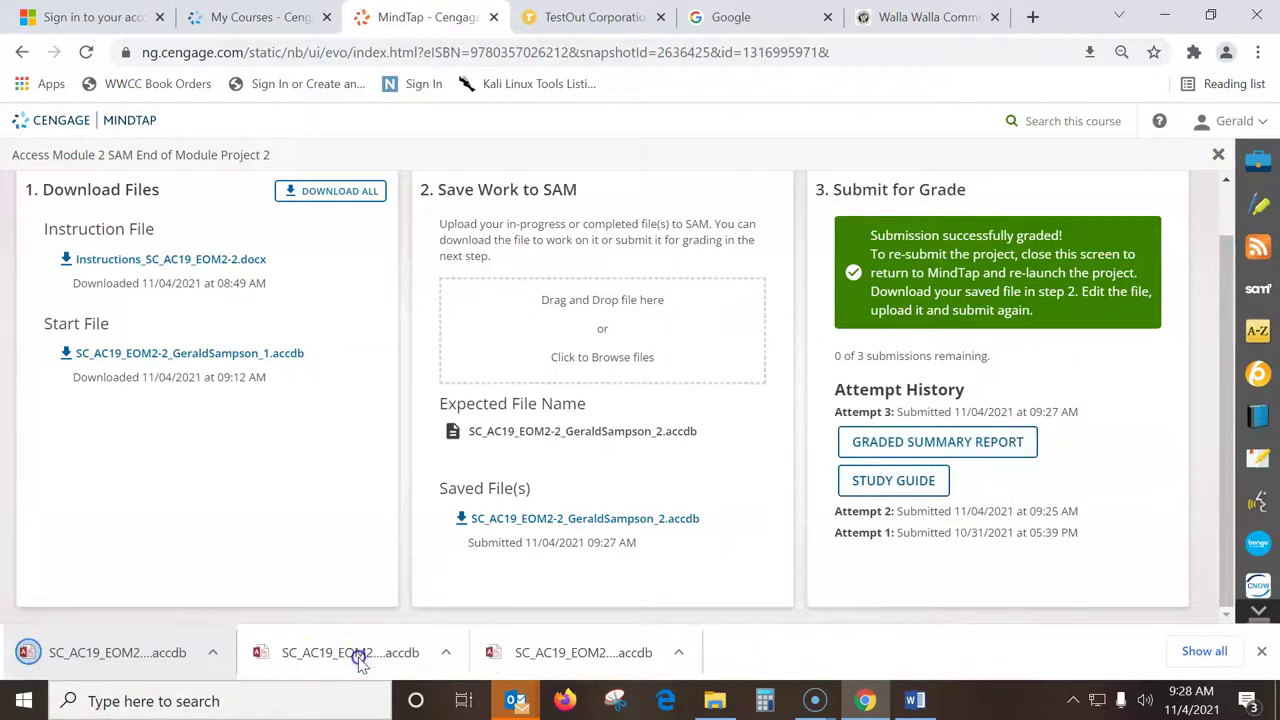
{"action": "left_click", "coordinate": [170, 654]}
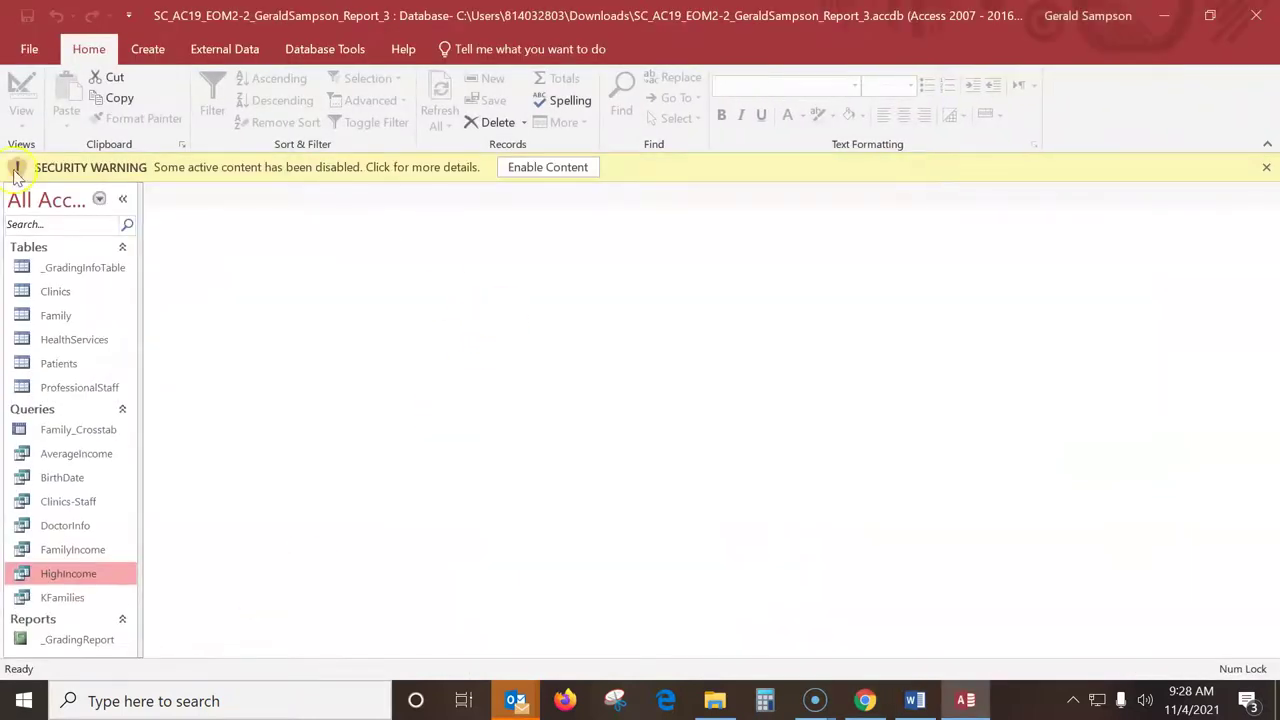
Open _GradingInfoTable and _GradingReport showing Submission #3 at 100/100, then launch the Snipping Tool.
{"action": "left_click", "coordinate": [84, 268]}
{"action": "double_click", "coordinate": [84, 268]}
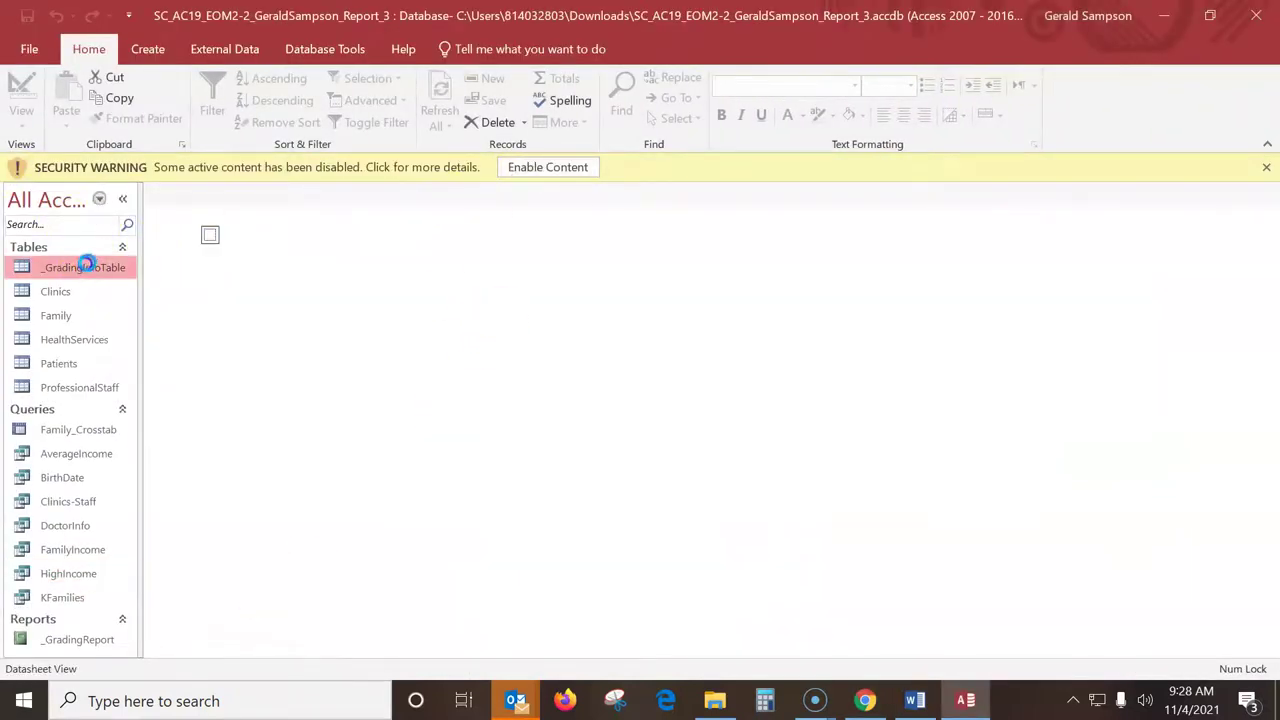
{"action": "left_click", "coordinate": [58, 640]}
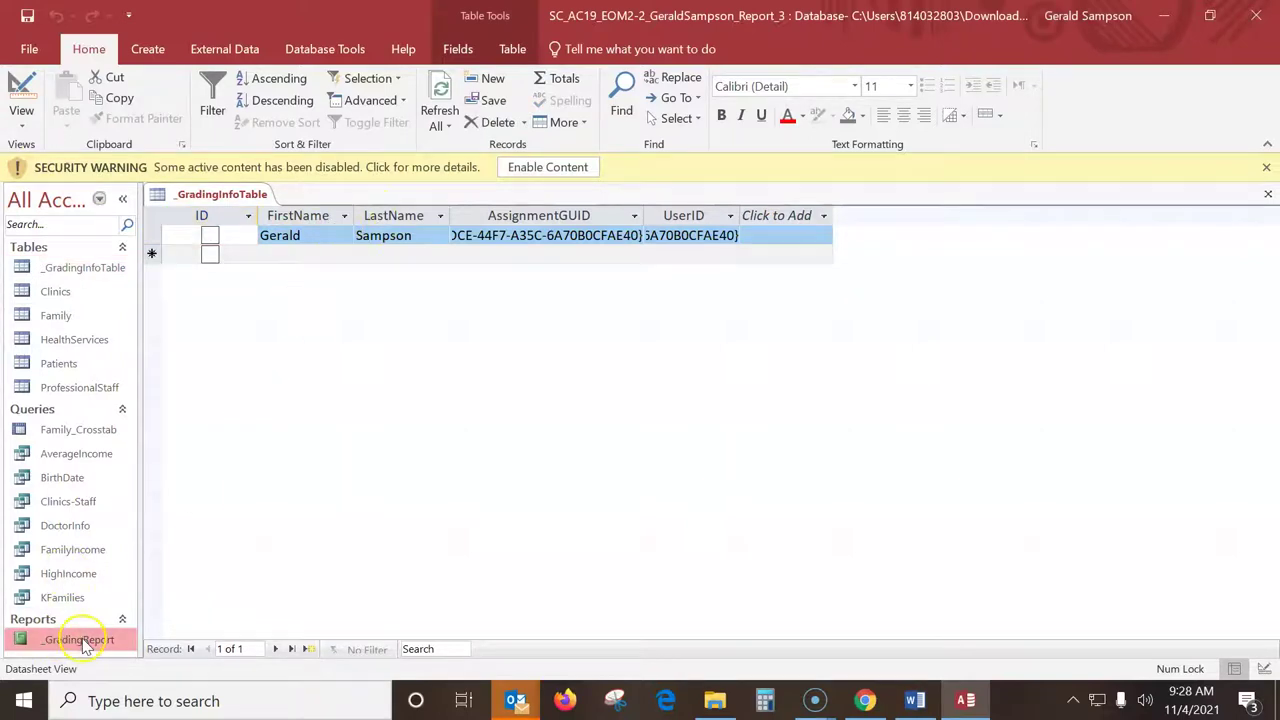
{"action": "double_click", "coordinate": [84, 638]}
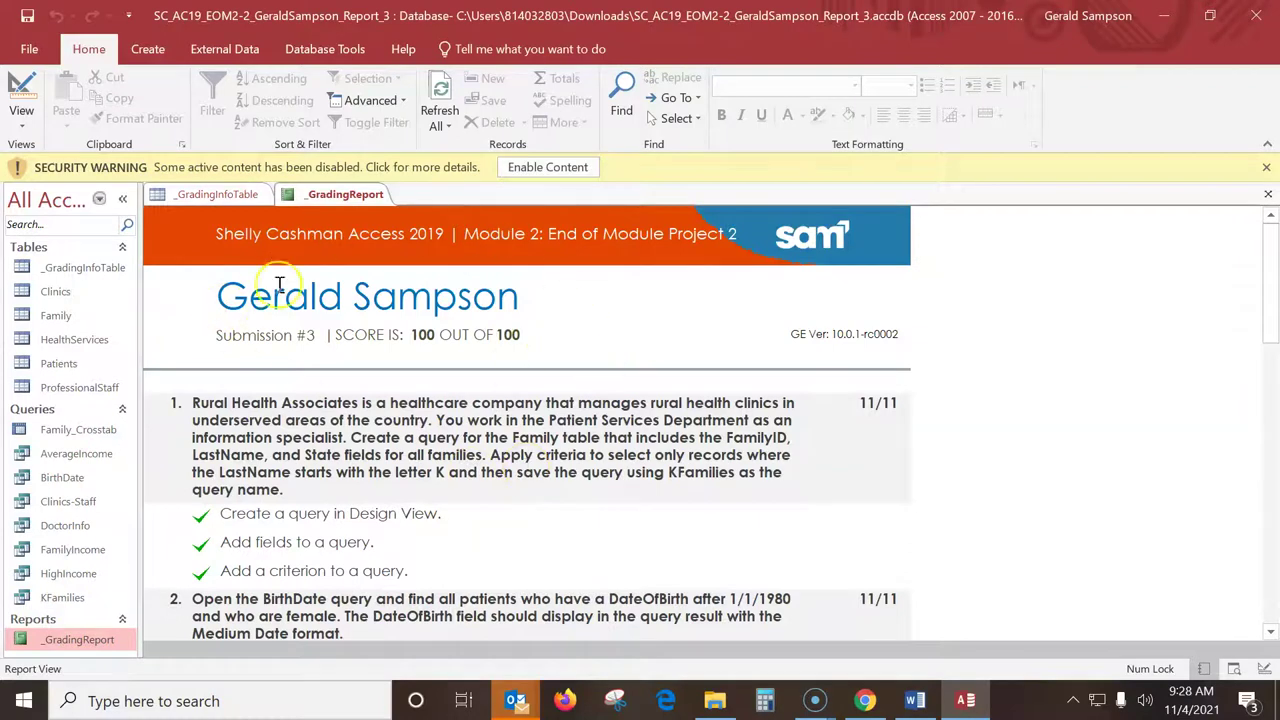
{"action": "left_click", "coordinate": [615, 700]}
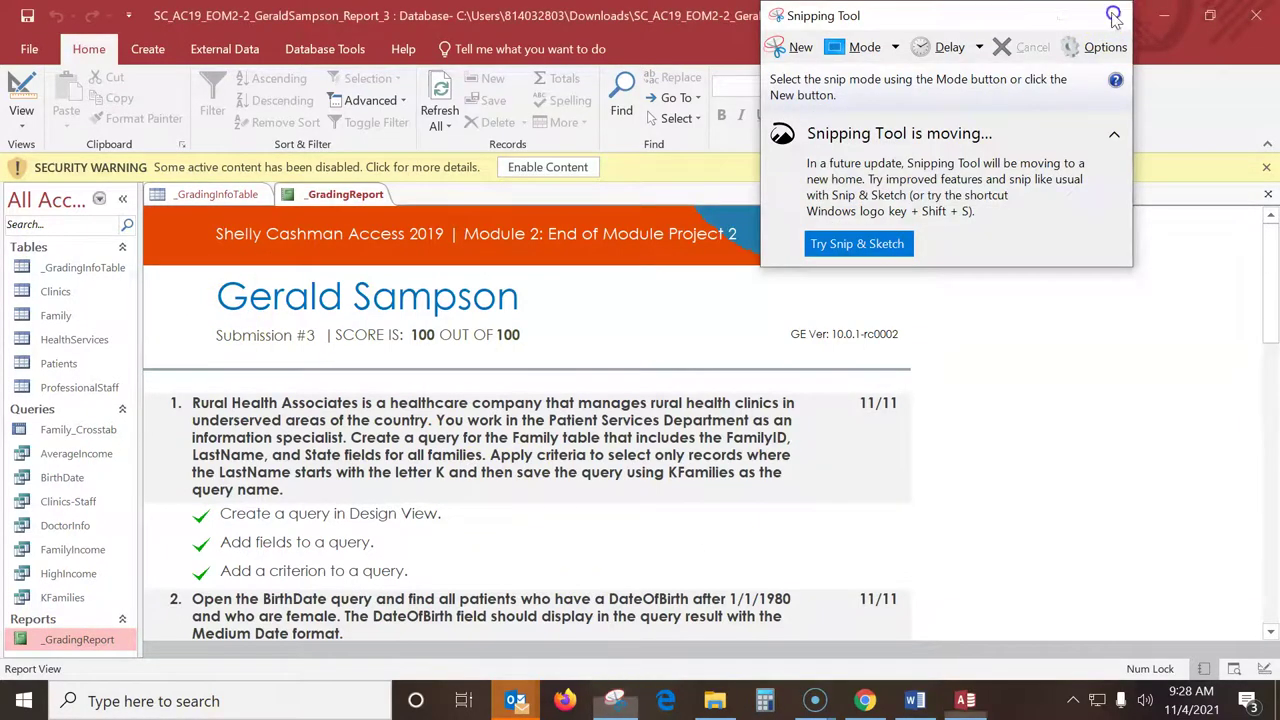
Close the earlier snip window and launch Snipping Tool from a Start search for 'snip'.
{"action": "left_click", "coordinate": [1109, 15]}
{"action": "left_click", "coordinate": [20, 702]}
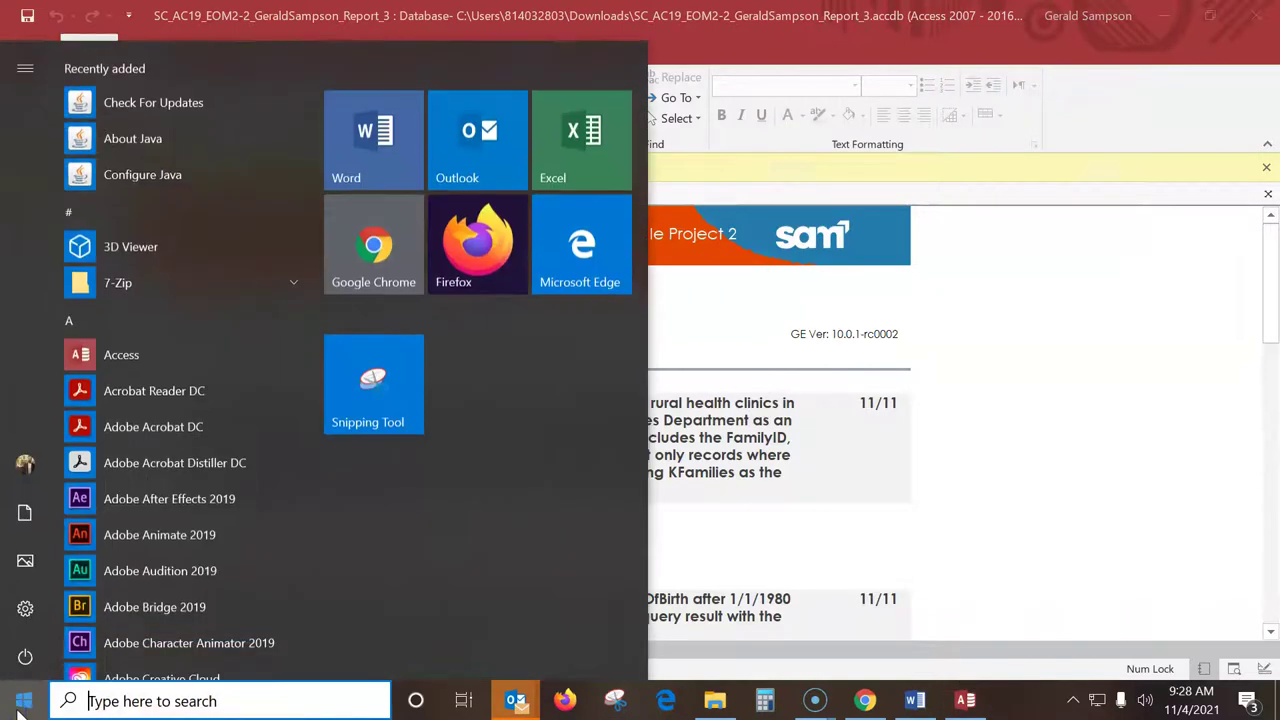
{"action": "type", "text": "s"}
{"action": "key", "text": "BackSpace"}
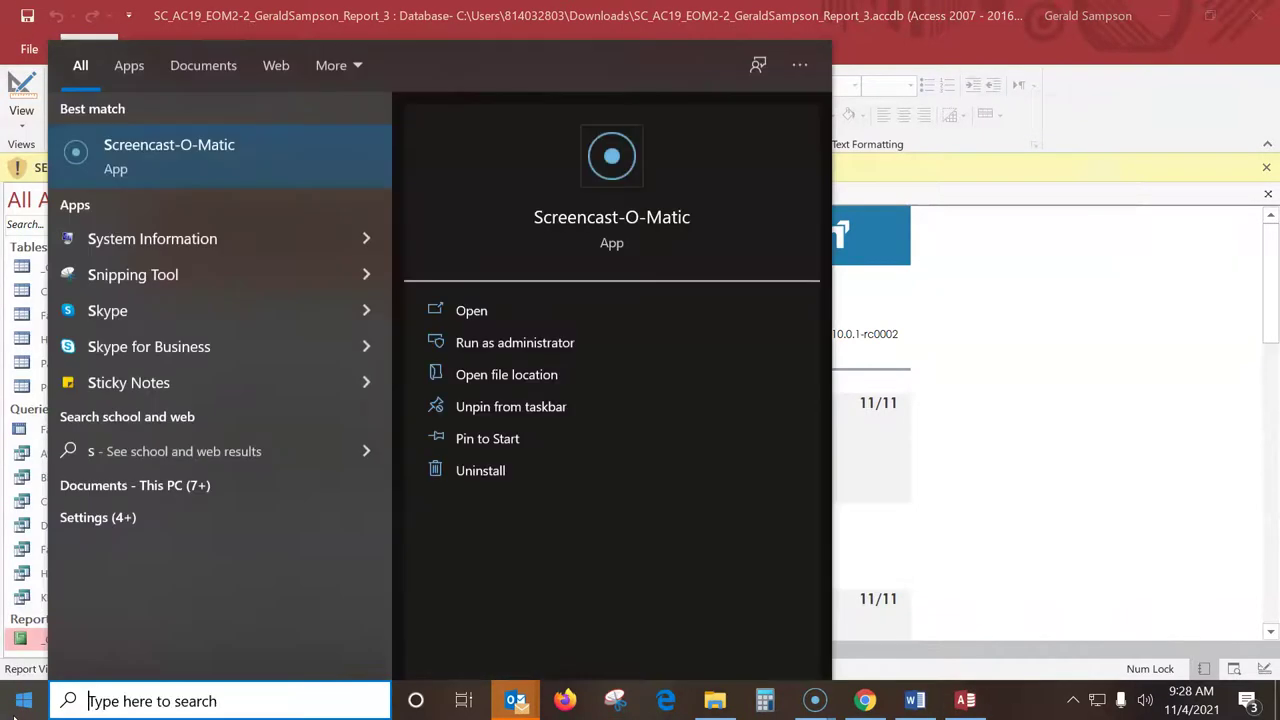
{"action": "type", "text": "snip"}
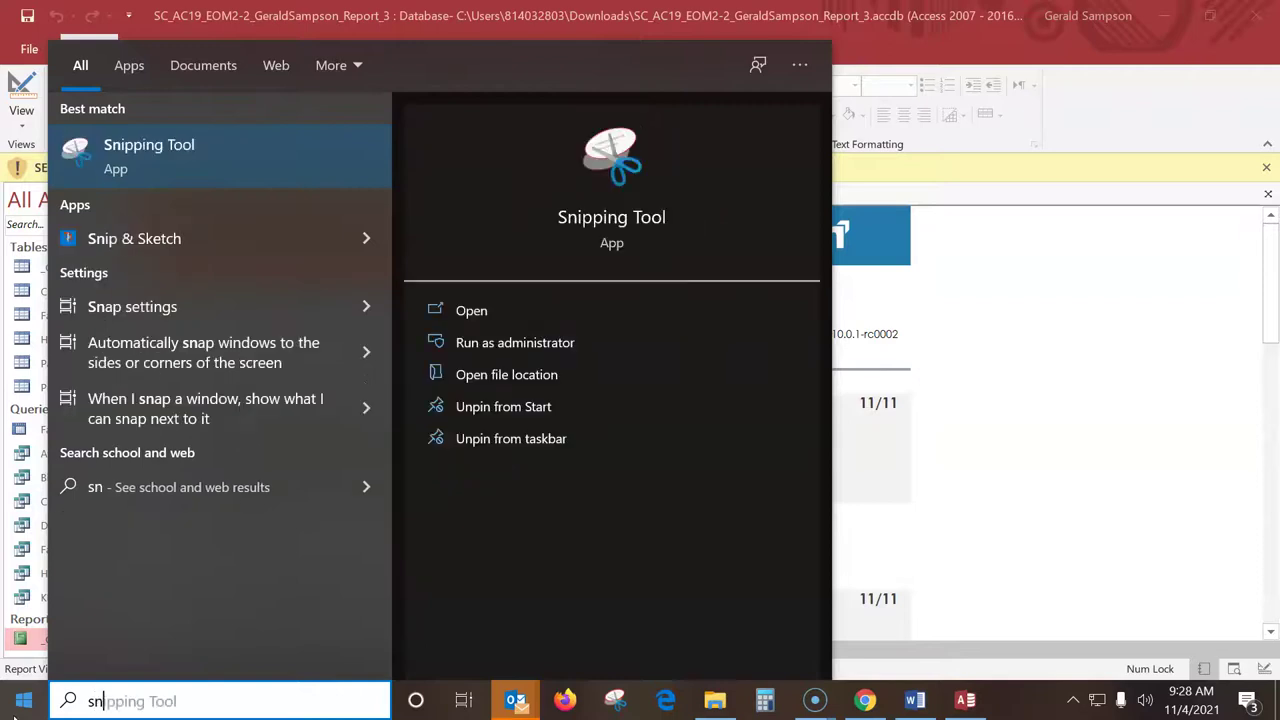
{"action": "right_click", "coordinate": [240, 140]}
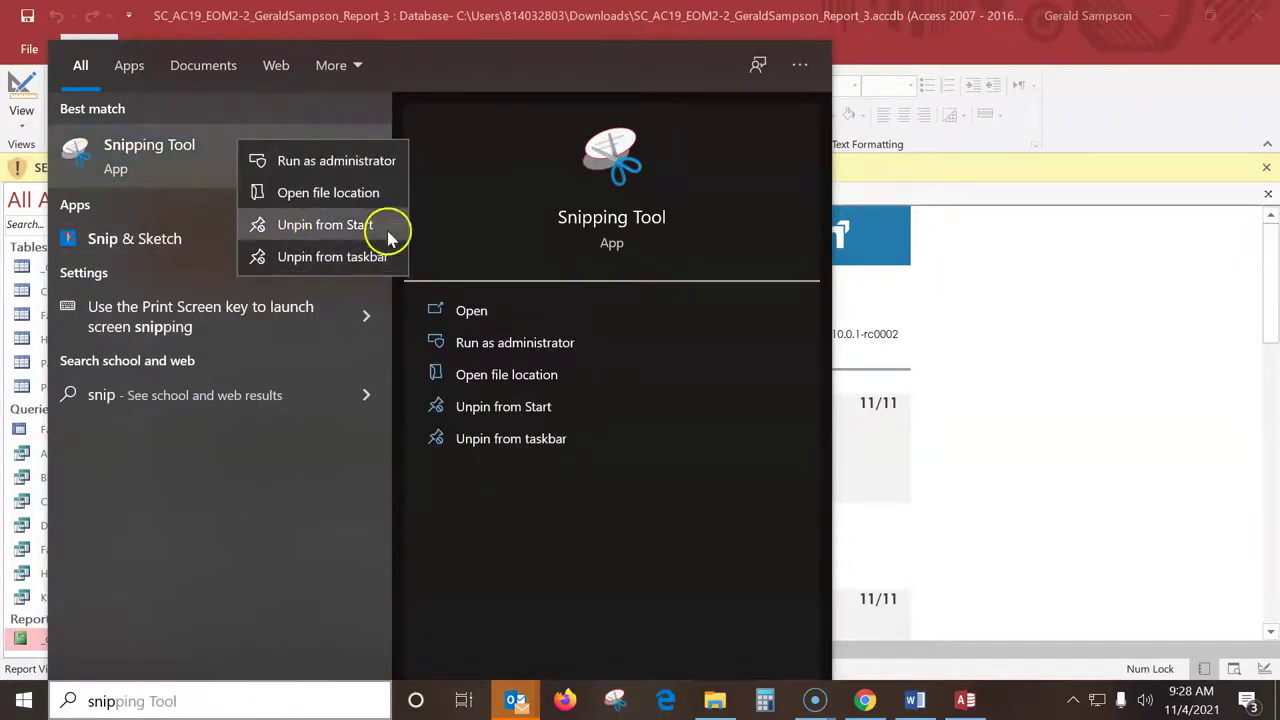
{"action": "left_click", "coordinate": [140, 168]}
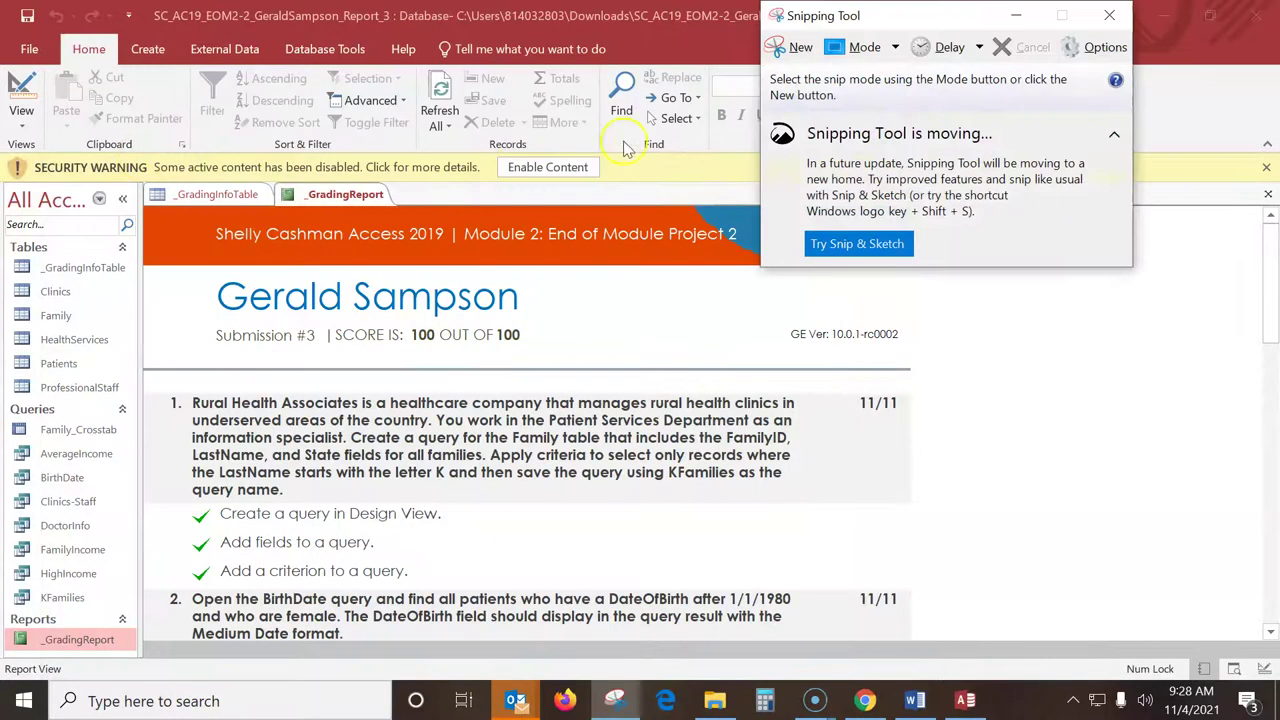
Take two trial snips of the grading report and discard both without saving.
{"action": "left_click", "coordinate": [797, 55]}
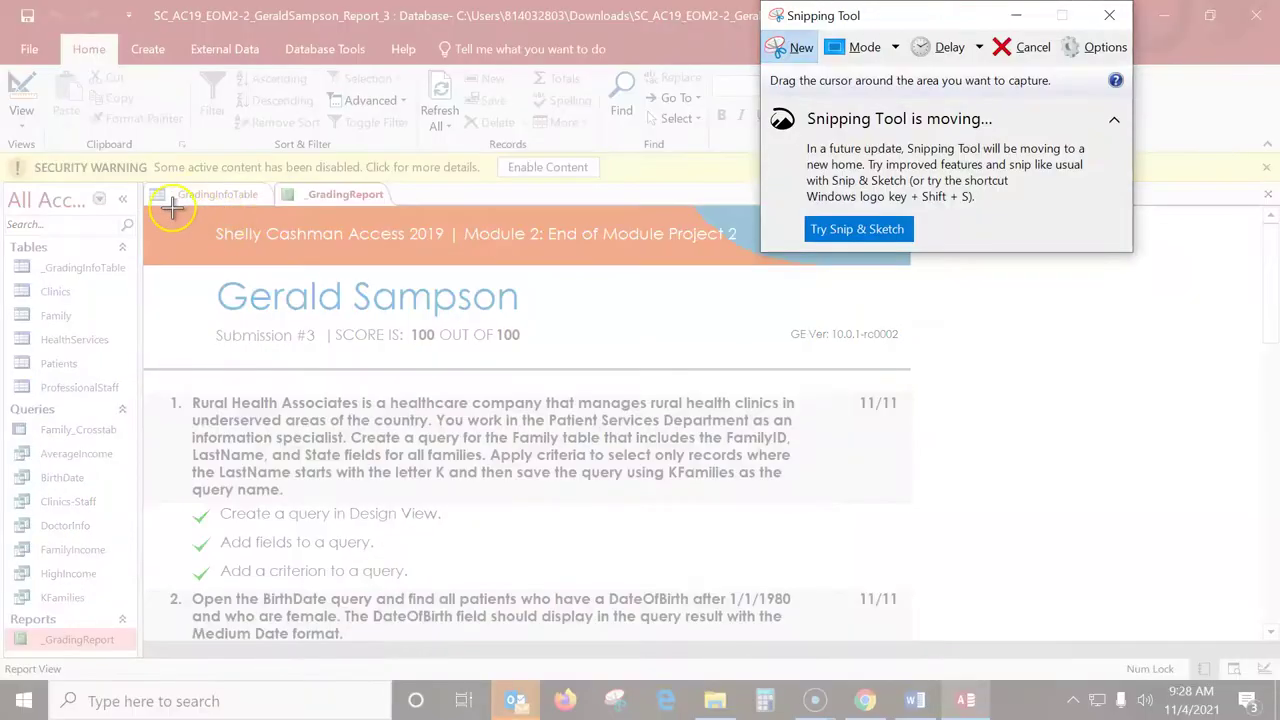
{"action": "left_click_drag", "start_coordinate": [171, 207], "coordinate": [929, 384]}
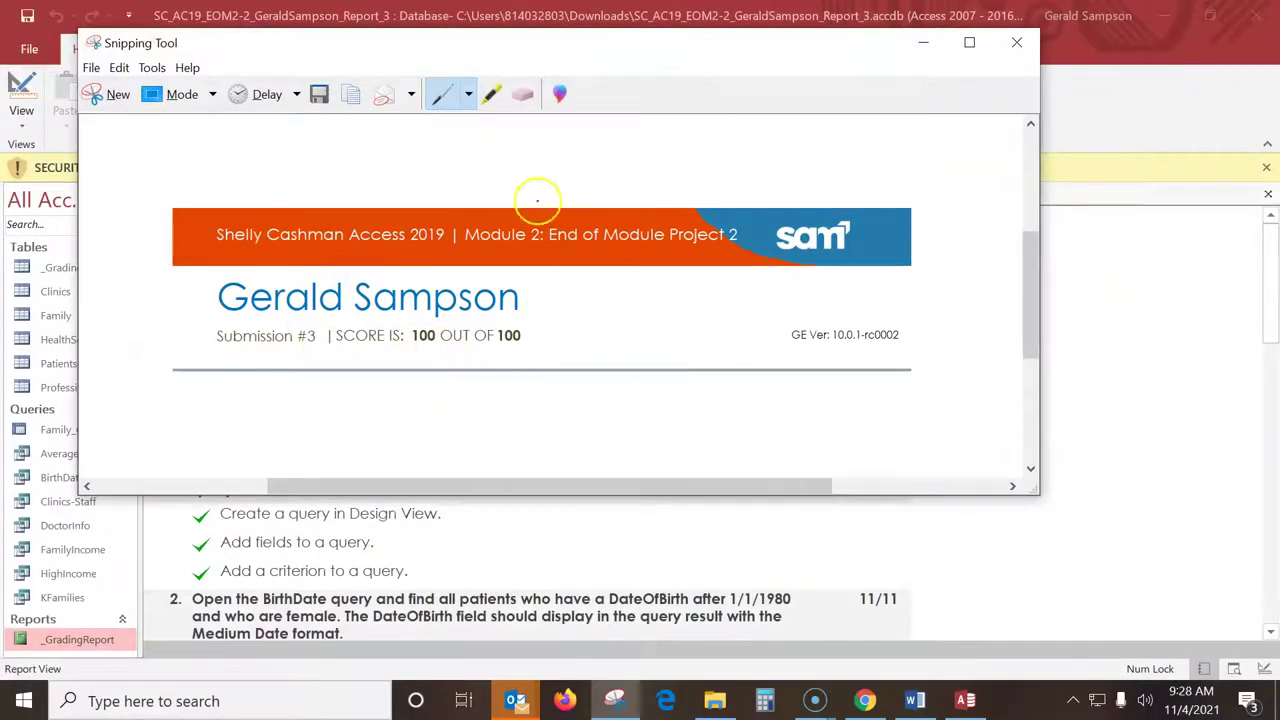
{"action": "left_click", "coordinate": [1016, 45]}
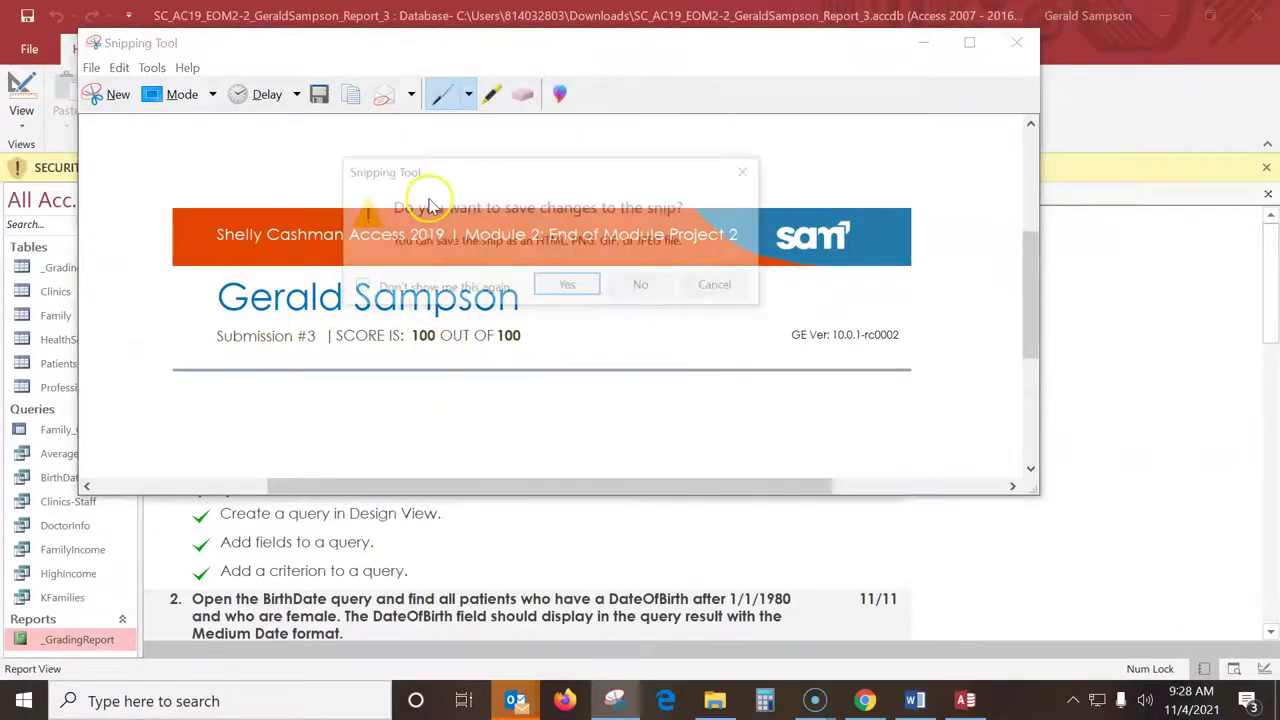
{"action": "left_click", "coordinate": [643, 288]}
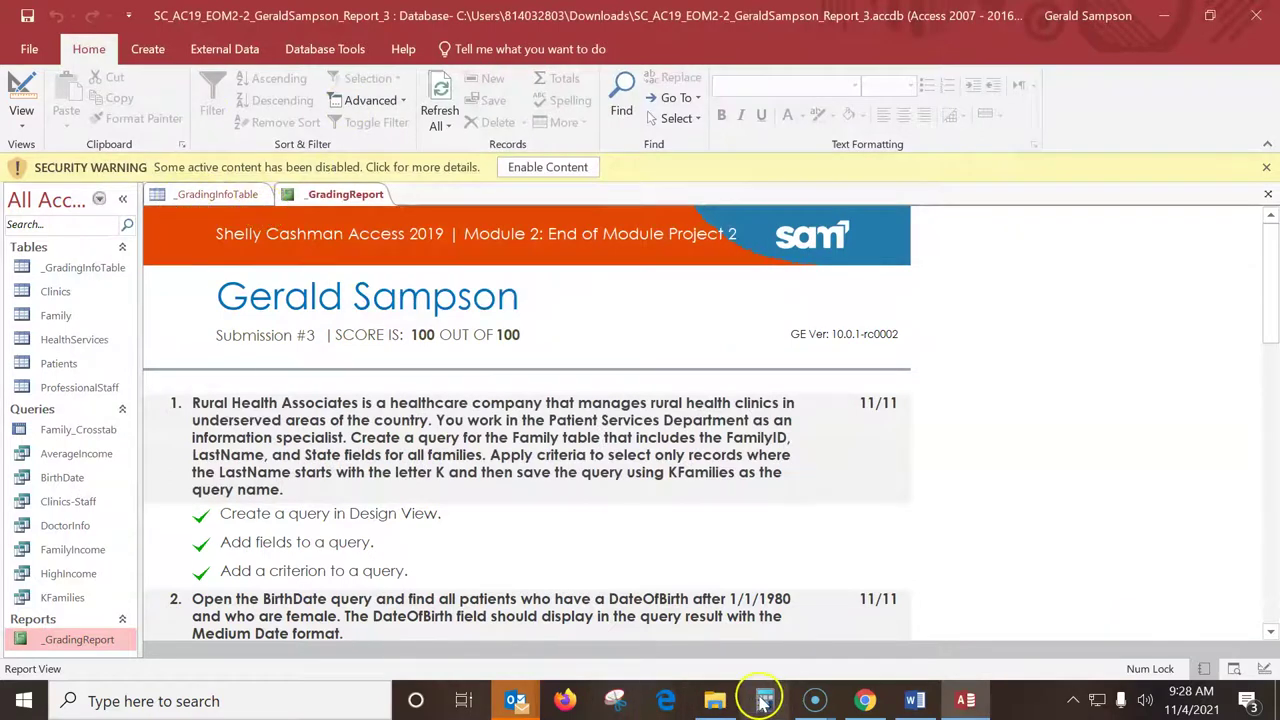
{"action": "left_click", "coordinate": [615, 700]}
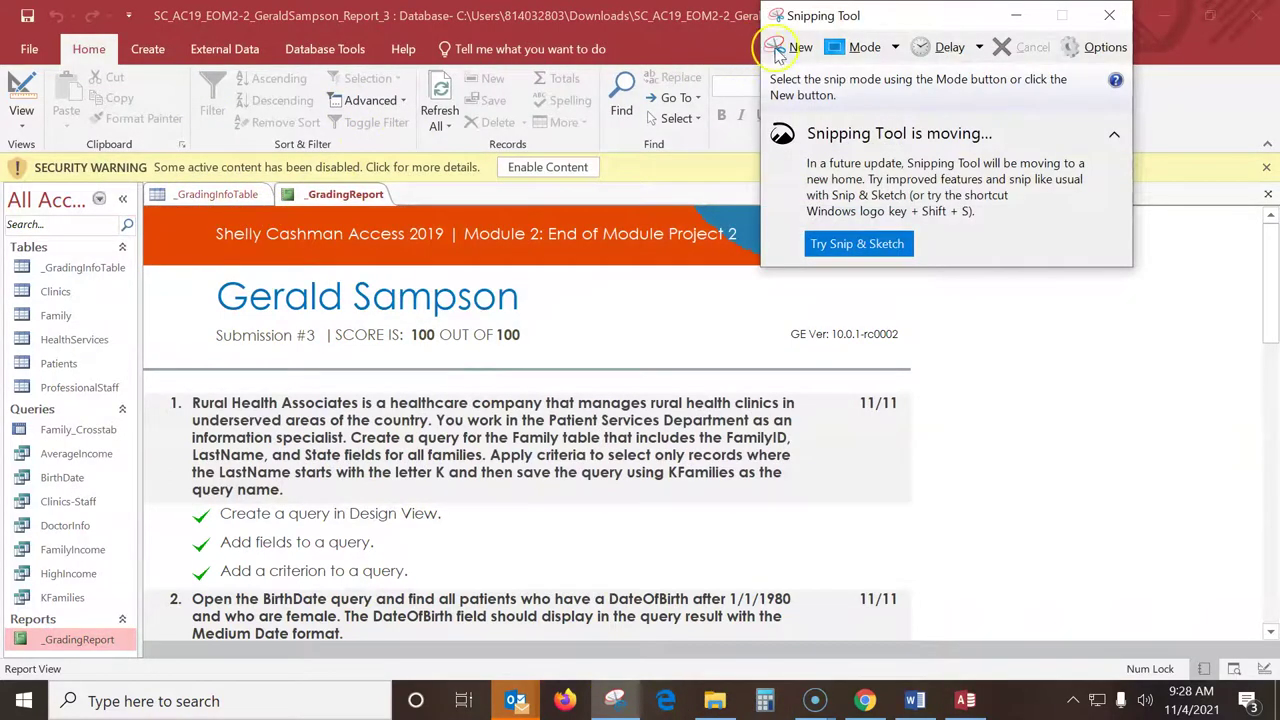
{"action": "left_click", "coordinate": [779, 47]}
{"action": "left_click_drag", "start_coordinate": [130, 163], "coordinate": [1070, 712]}
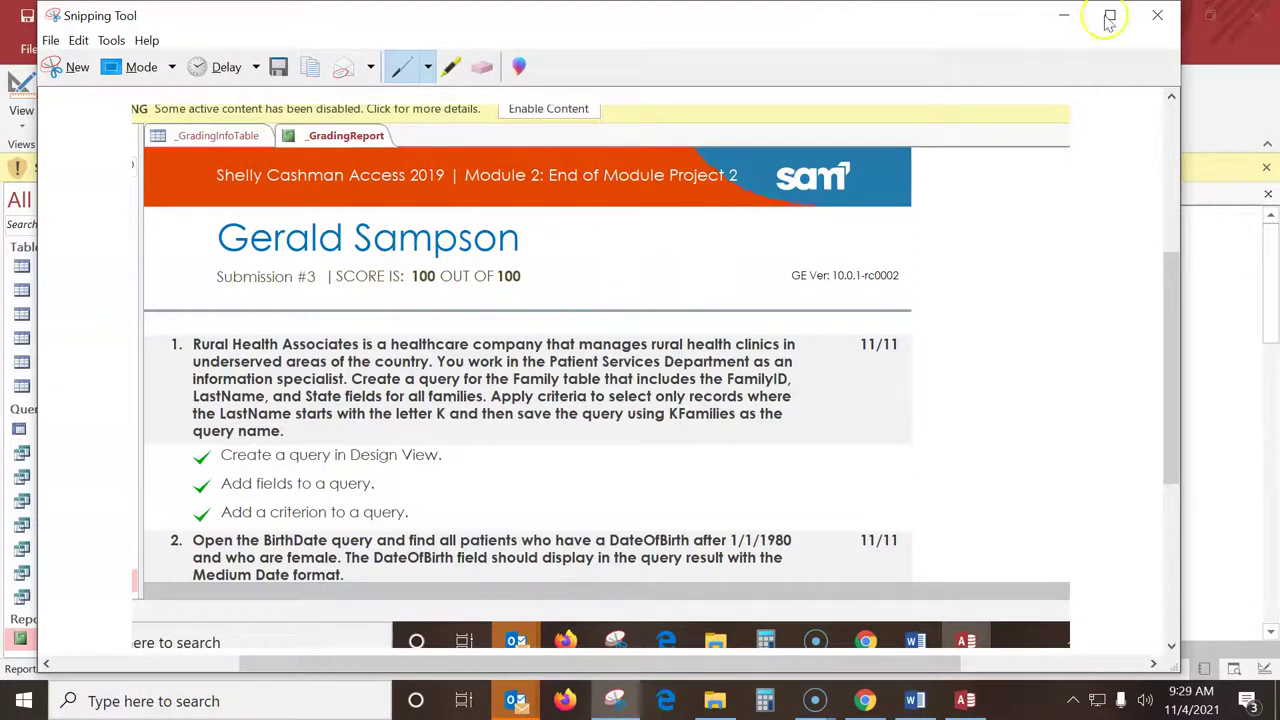
{"action": "left_click", "coordinate": [1156, 16]}
{"action": "left_click", "coordinate": [694, 362]}
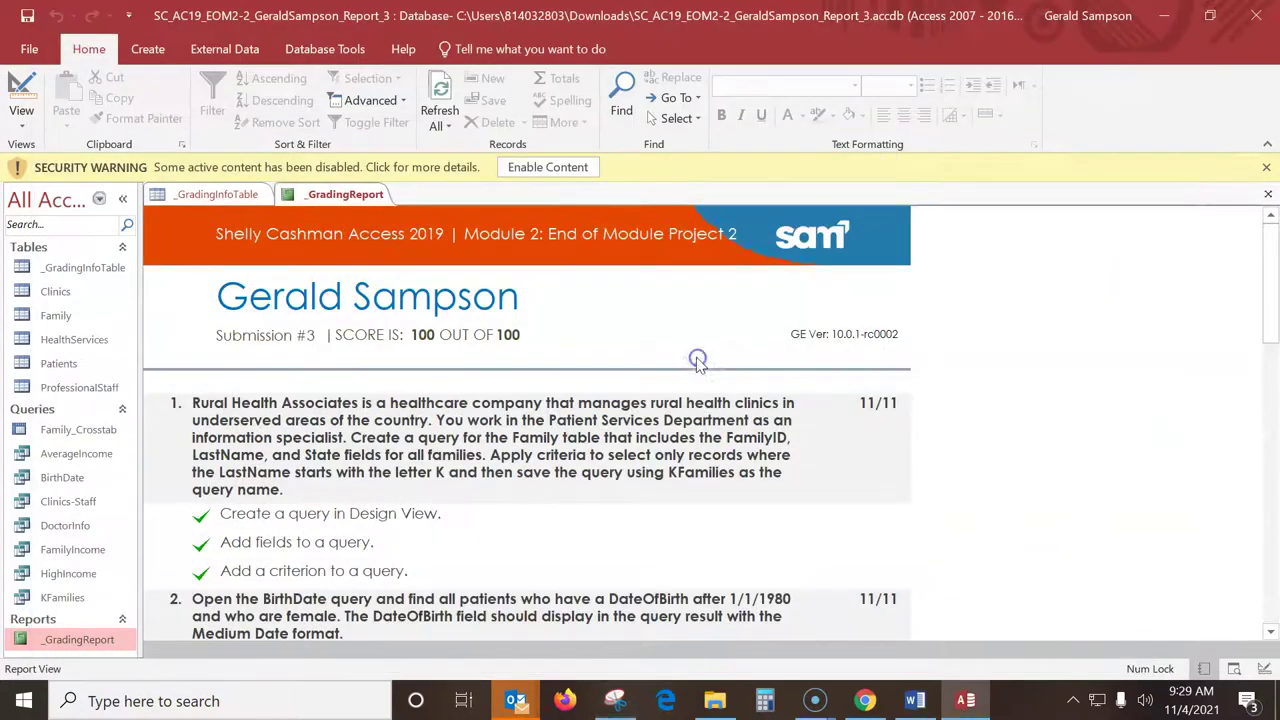
Snip a rectangle around the report title and the 100 out of 100 score.
{"action": "left_click", "coordinate": [618, 703]}
{"action": "left_click", "coordinate": [786, 47]}
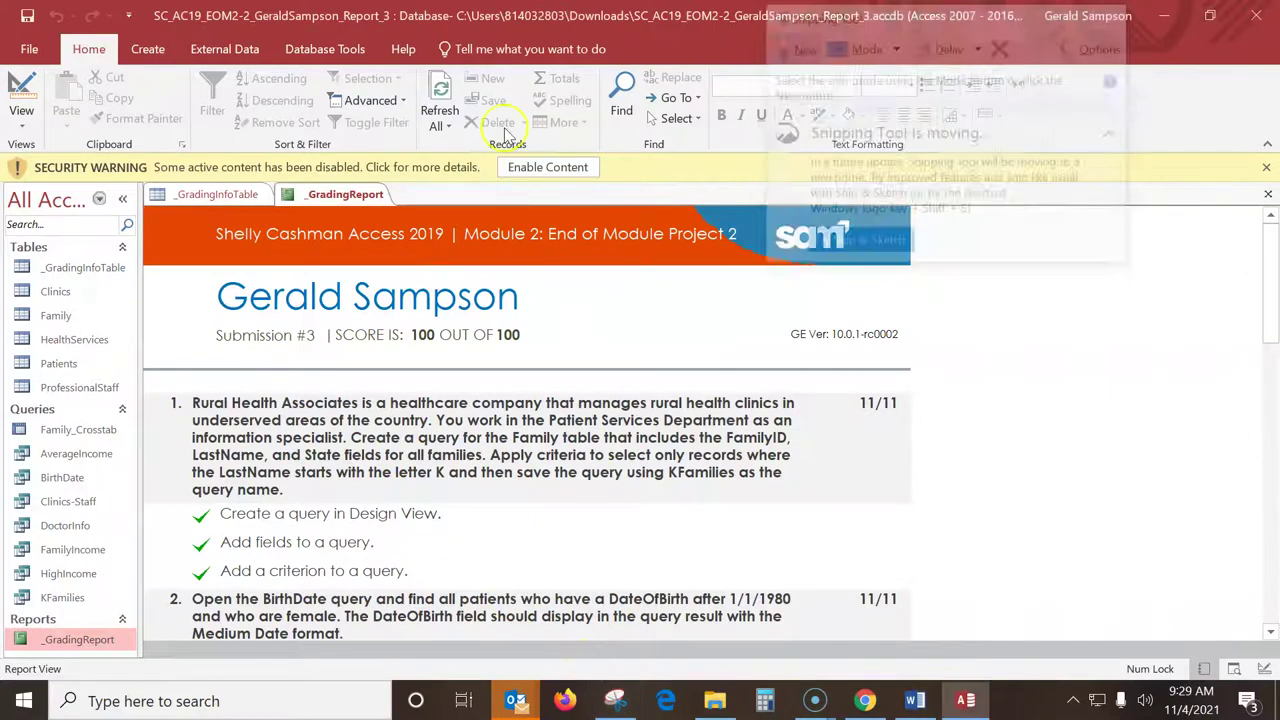
{"action": "left_click_drag", "start_coordinate": [161, 205], "coordinate": [764, 369]}
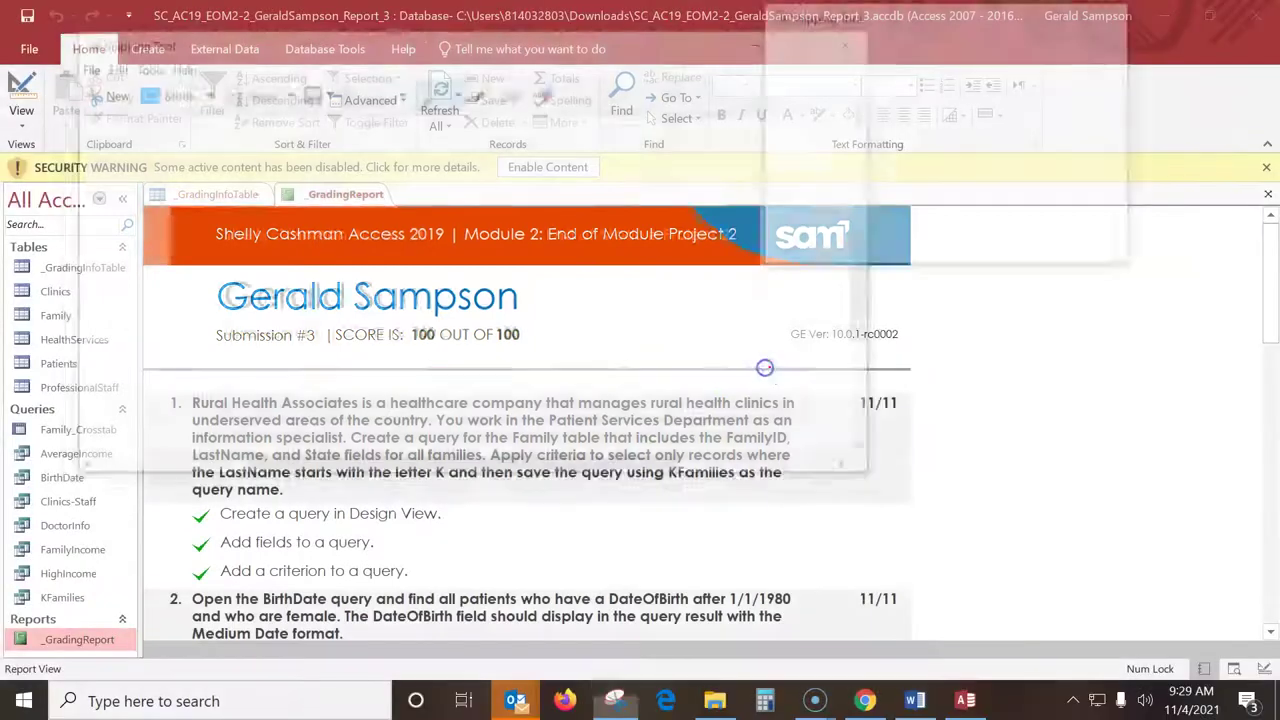
Save the snip as PNG 'Score 11_4_2021' in Pictures\junk, then close Snipping Tool.
{"action": "left_click", "coordinate": [80, 64]}
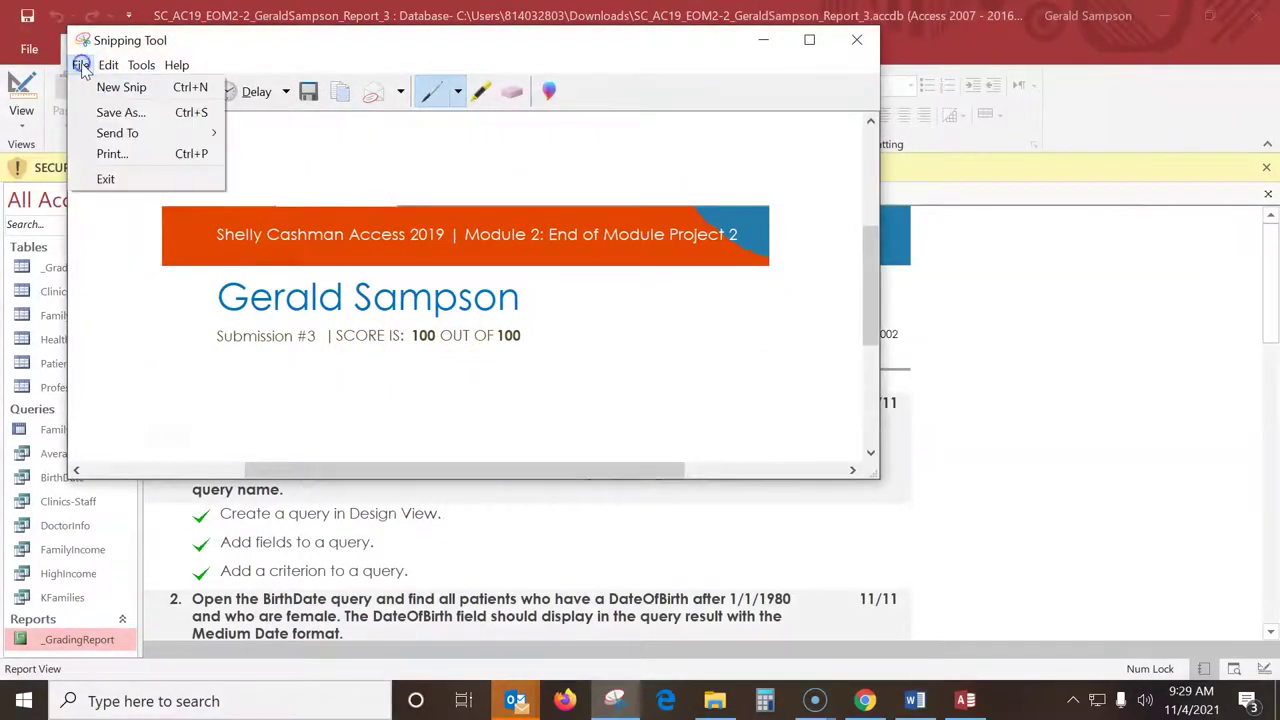
{"action": "left_click", "coordinate": [110, 114]}
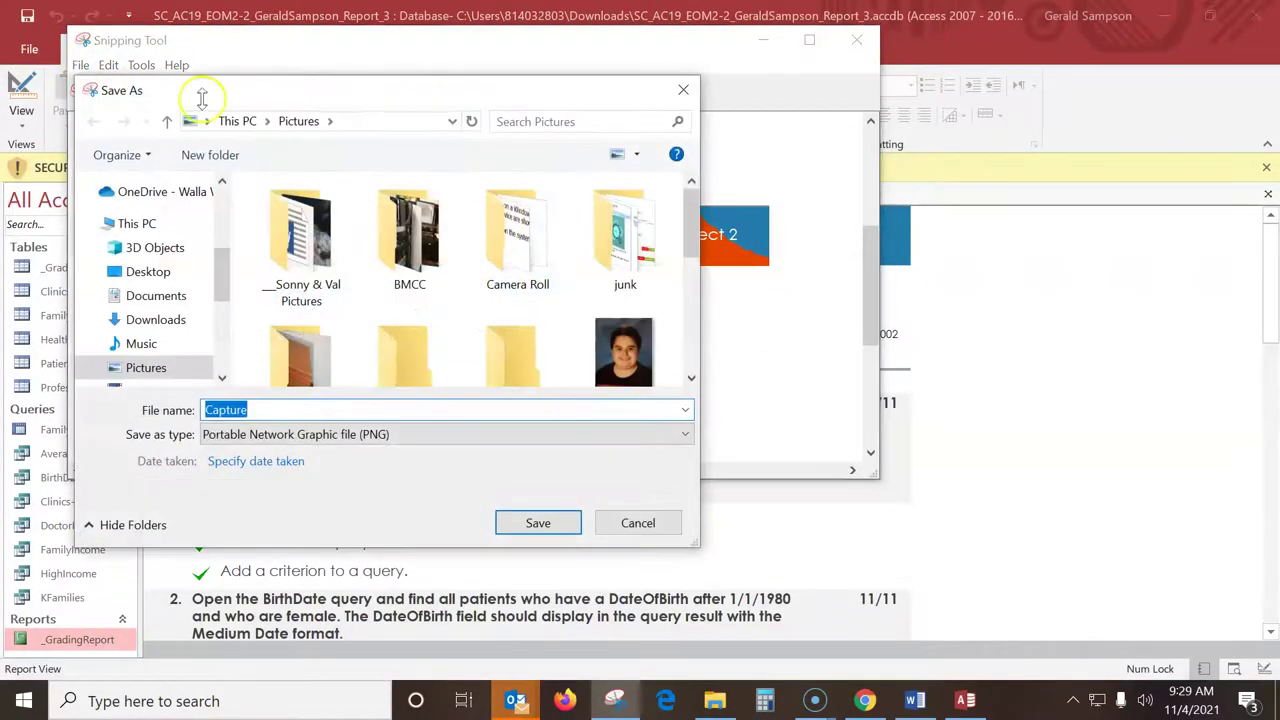
{"action": "scroll", "coordinate": [222, 266], "scroll_direction": "up", "scroll_amount": 5}
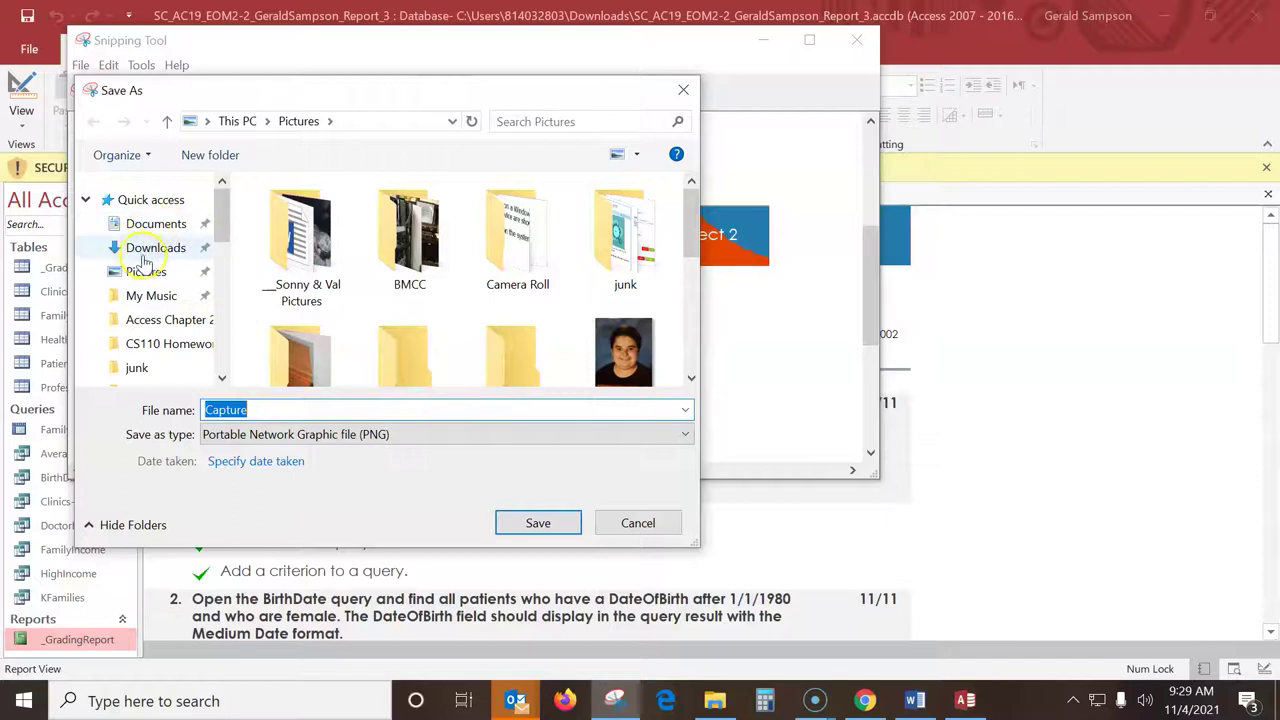
{"action": "scroll", "coordinate": [155, 351], "scroll_direction": "down", "scroll_amount": 1}
{"action": "left_click", "coordinate": [137, 328]}
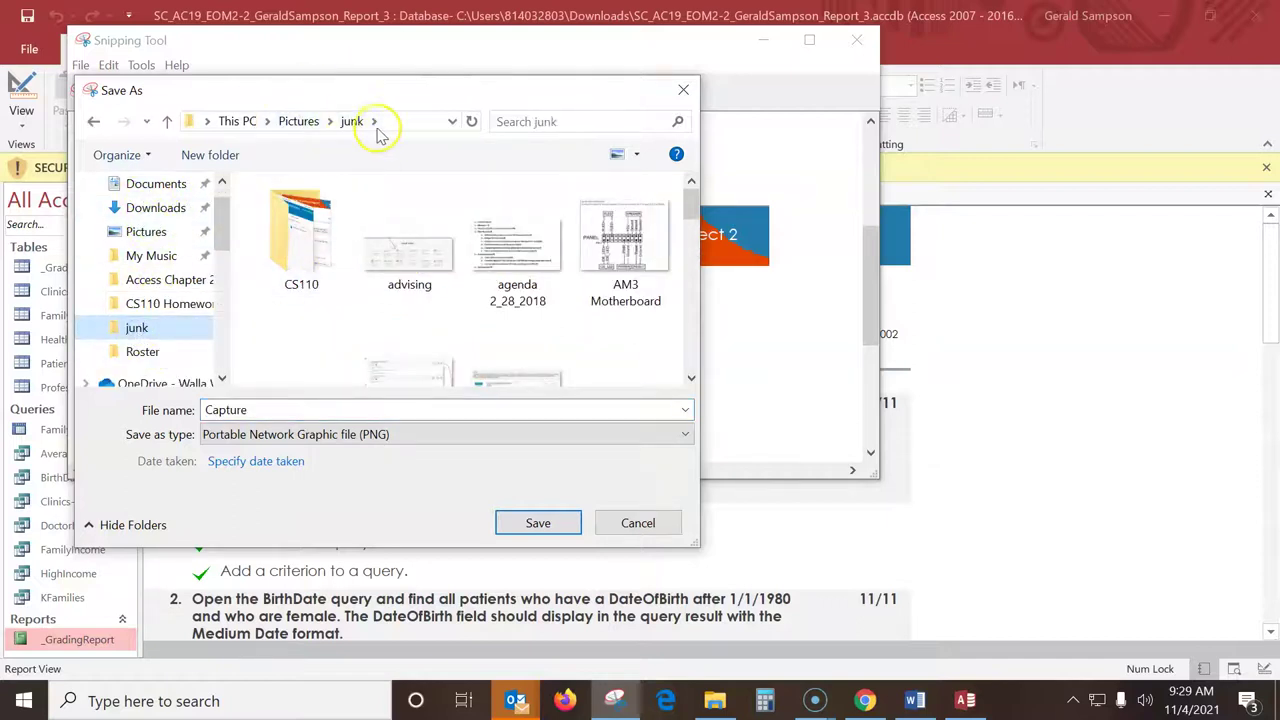
{"action": "double_click", "coordinate": [250, 410]}
{"action": "type", "text": "S"}
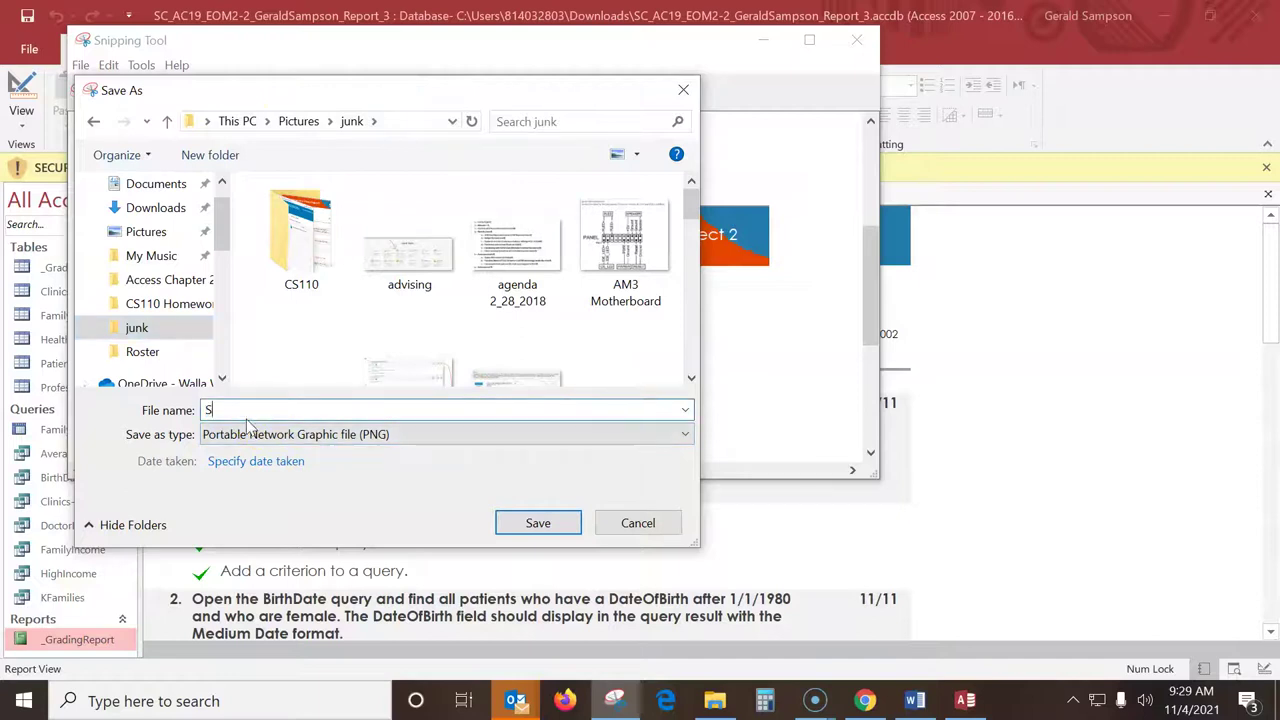
{"action": "type", "text": "core 11_4_2021"}
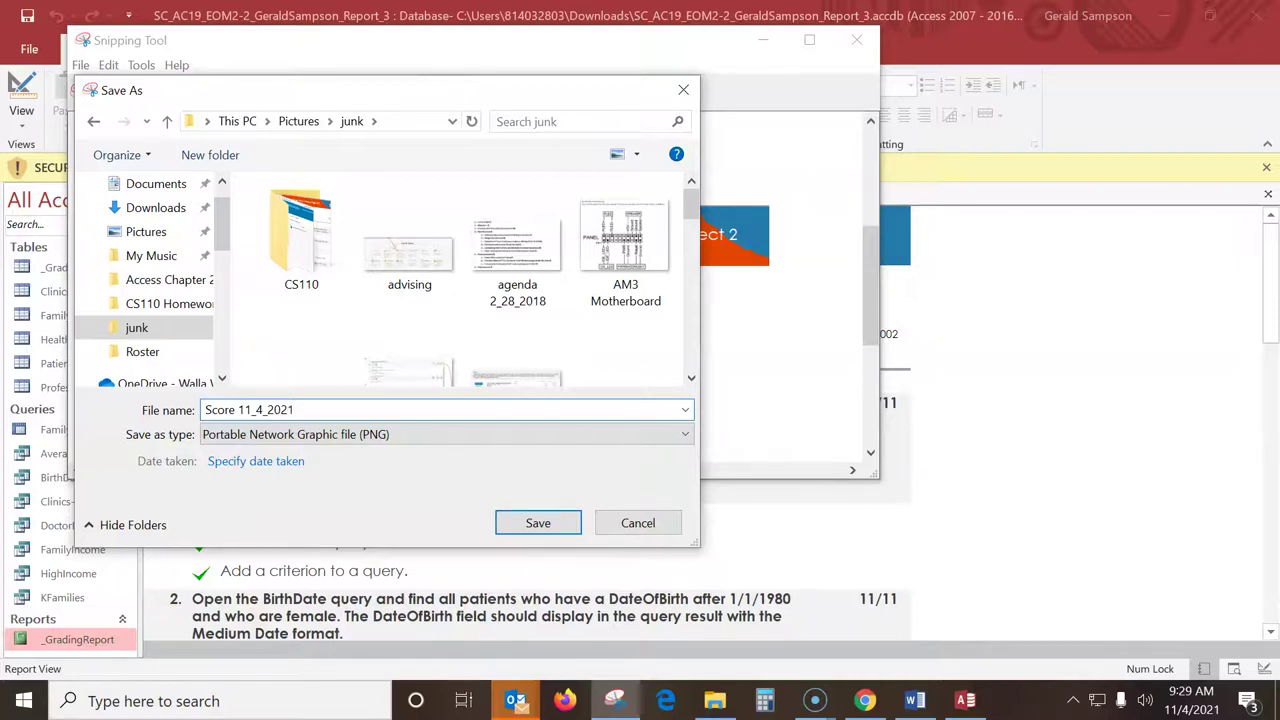
{"action": "left_click", "coordinate": [538, 523]}
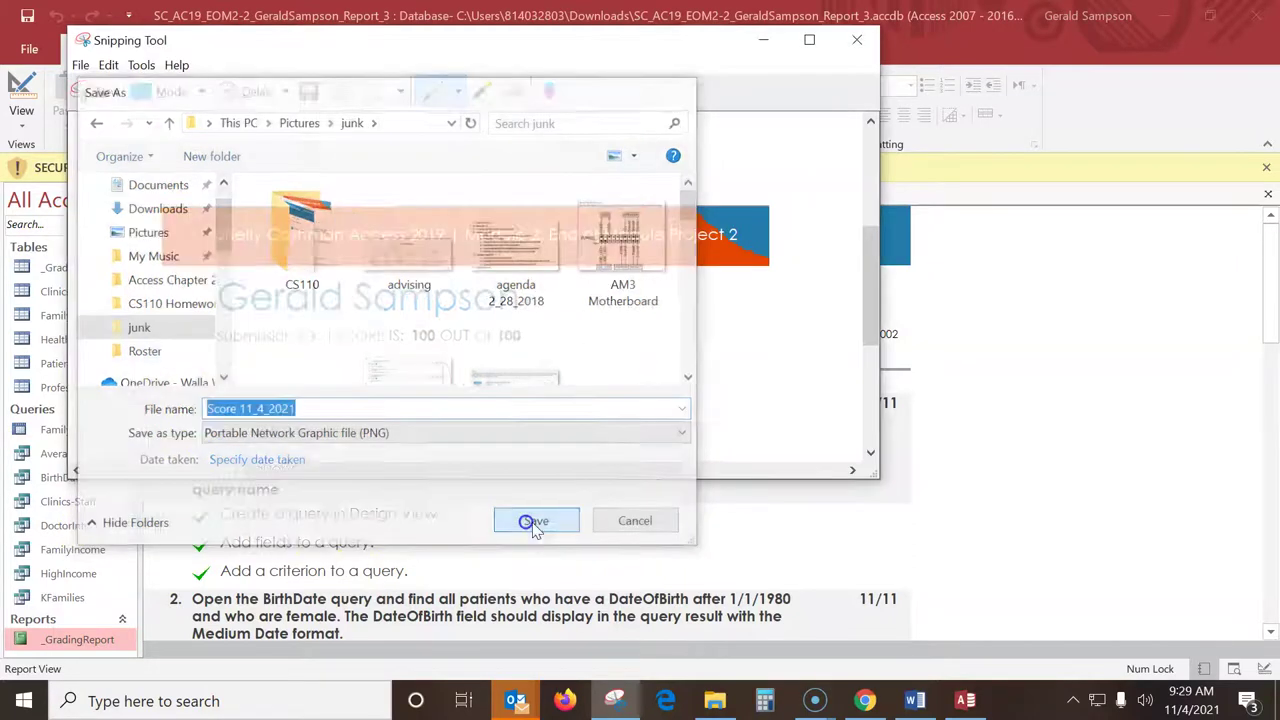
{"action": "left_click", "coordinate": [856, 40]}
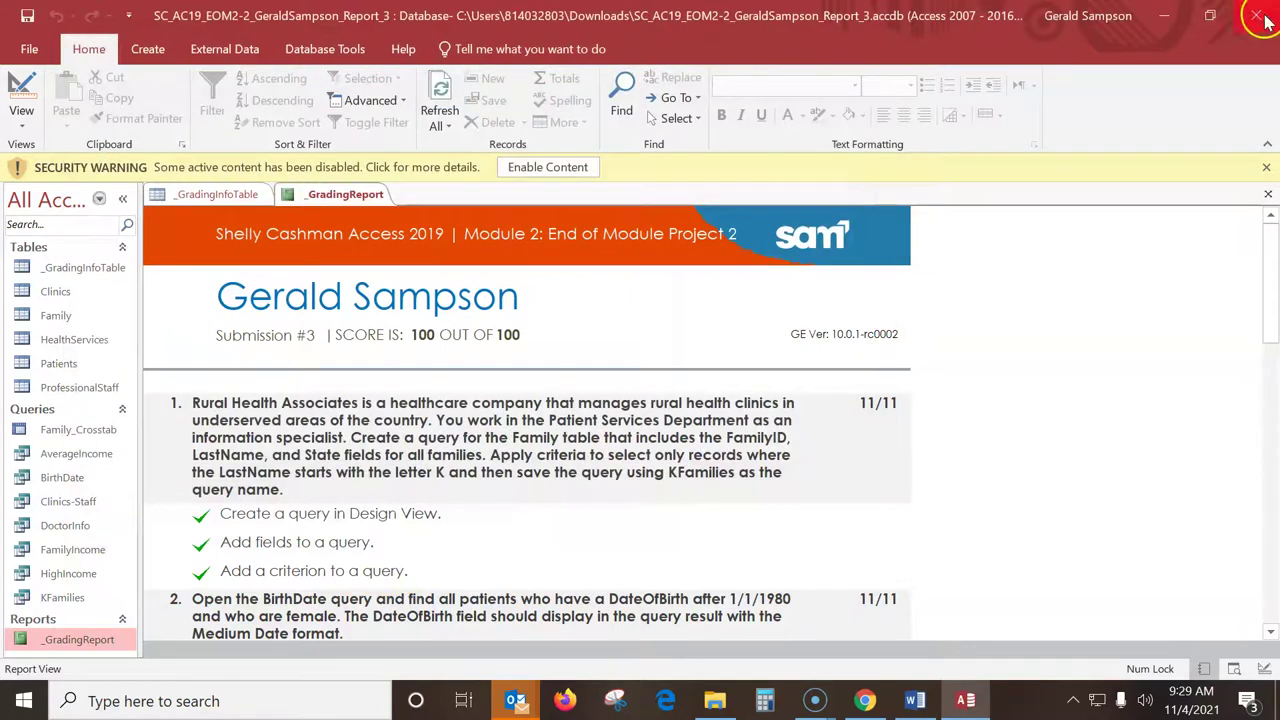
Close Access and browse File Explorer to Pictures\junk, where Score 11_4_2021 is listed.
{"action": "left_click", "coordinate": [1256, 15]}
{"action": "left_click", "coordinate": [130, 17]}
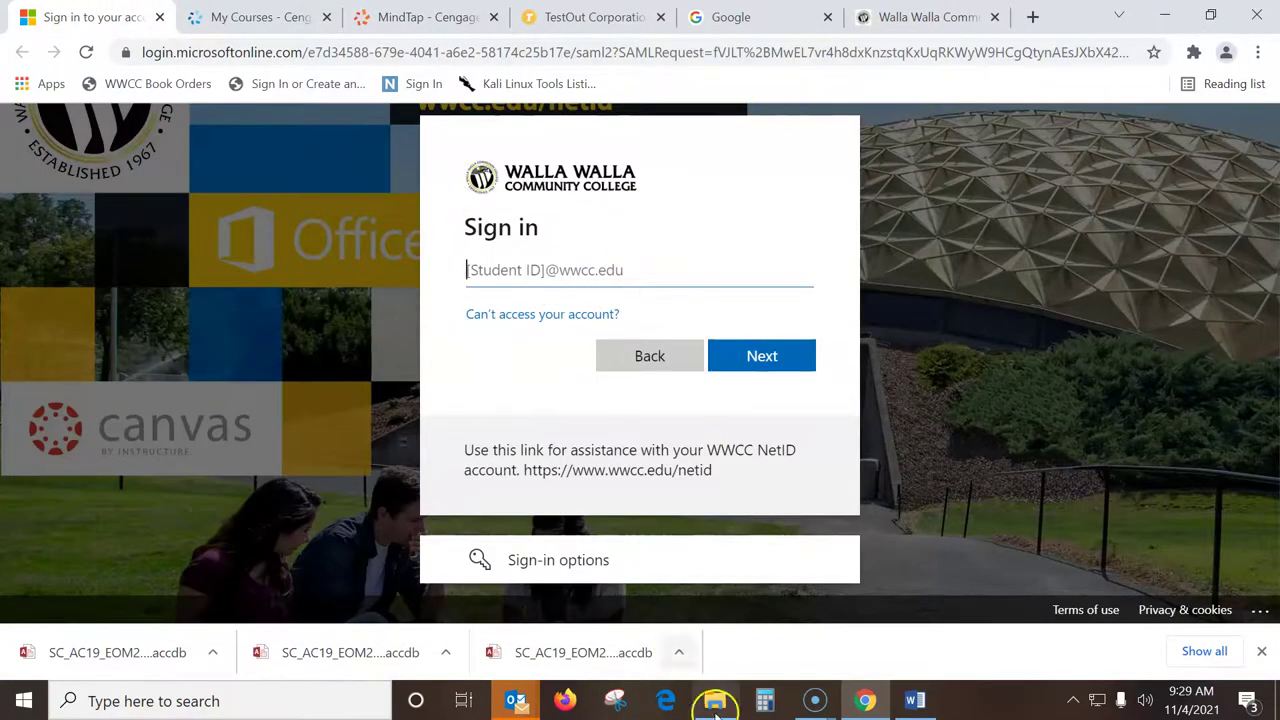
{"action": "left_click", "coordinate": [763, 700]}
{"action": "left_click", "coordinate": [727, 705]}
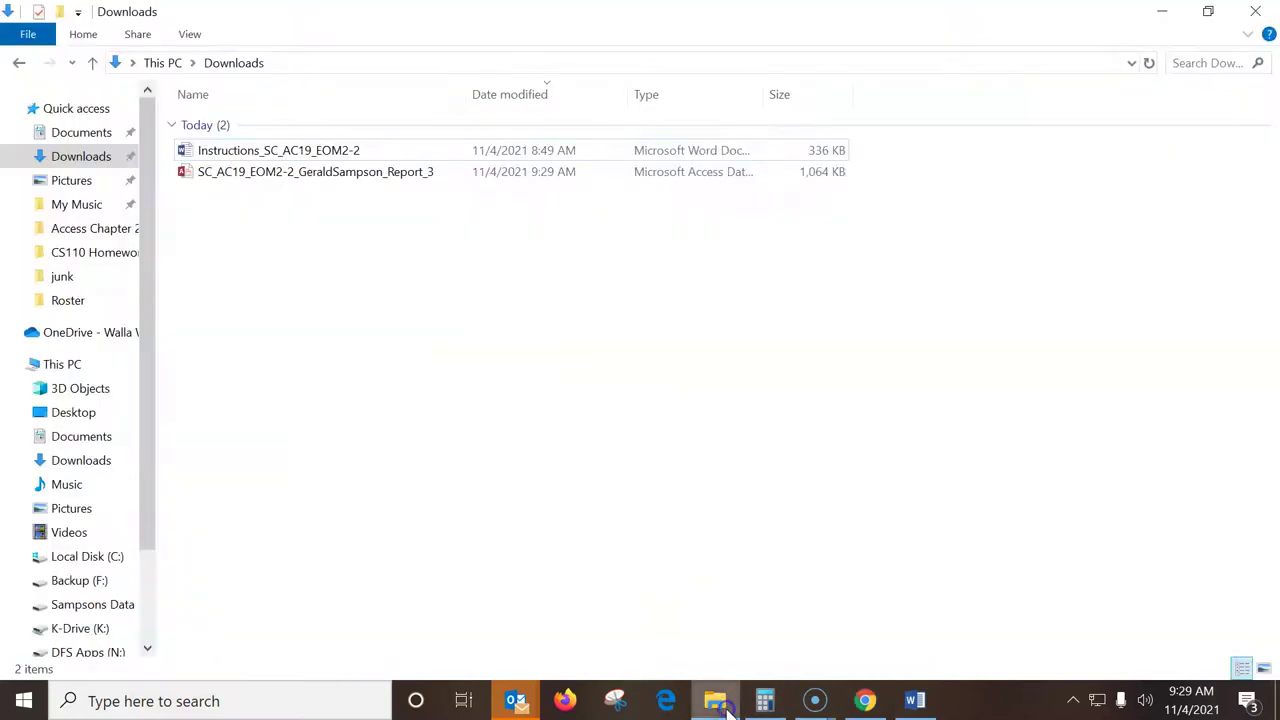
{"action": "left_click", "coordinate": [68, 182]}
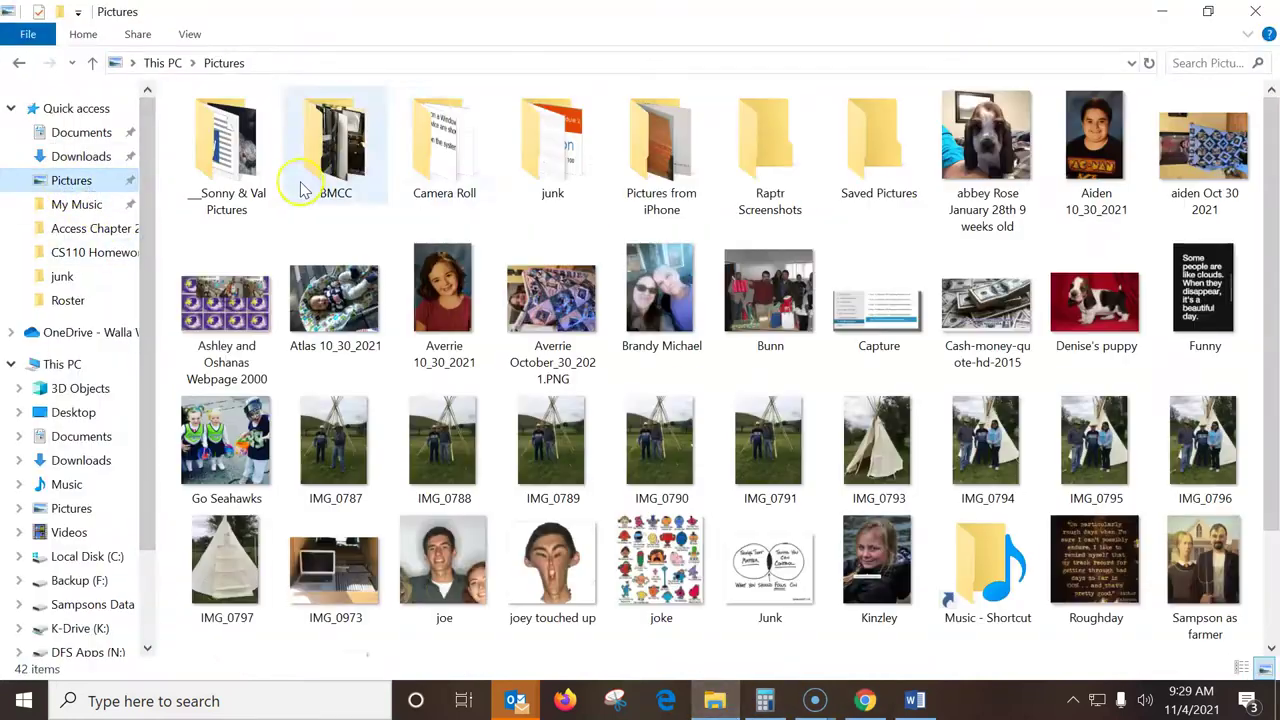
{"action": "left_click", "coordinate": [553, 152]}
{"action": "double_click", "coordinate": [553, 152]}
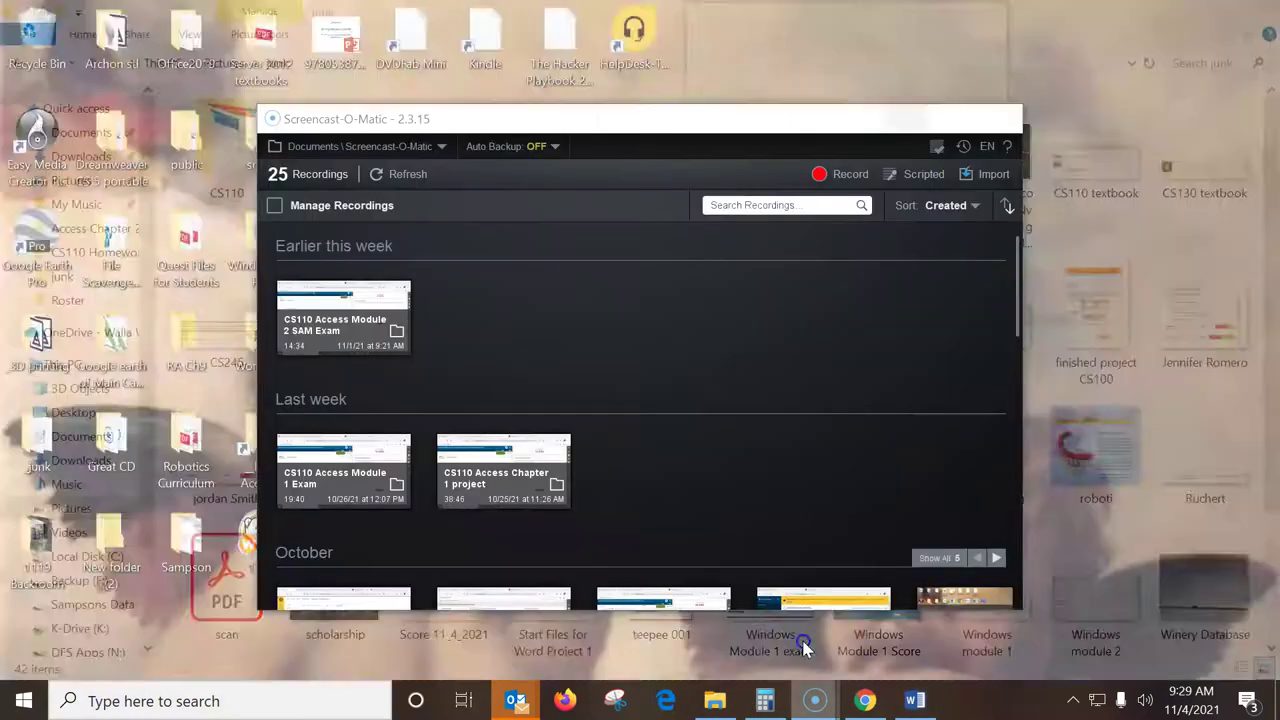
{"action": "left_click", "coordinate": [805, 648]}
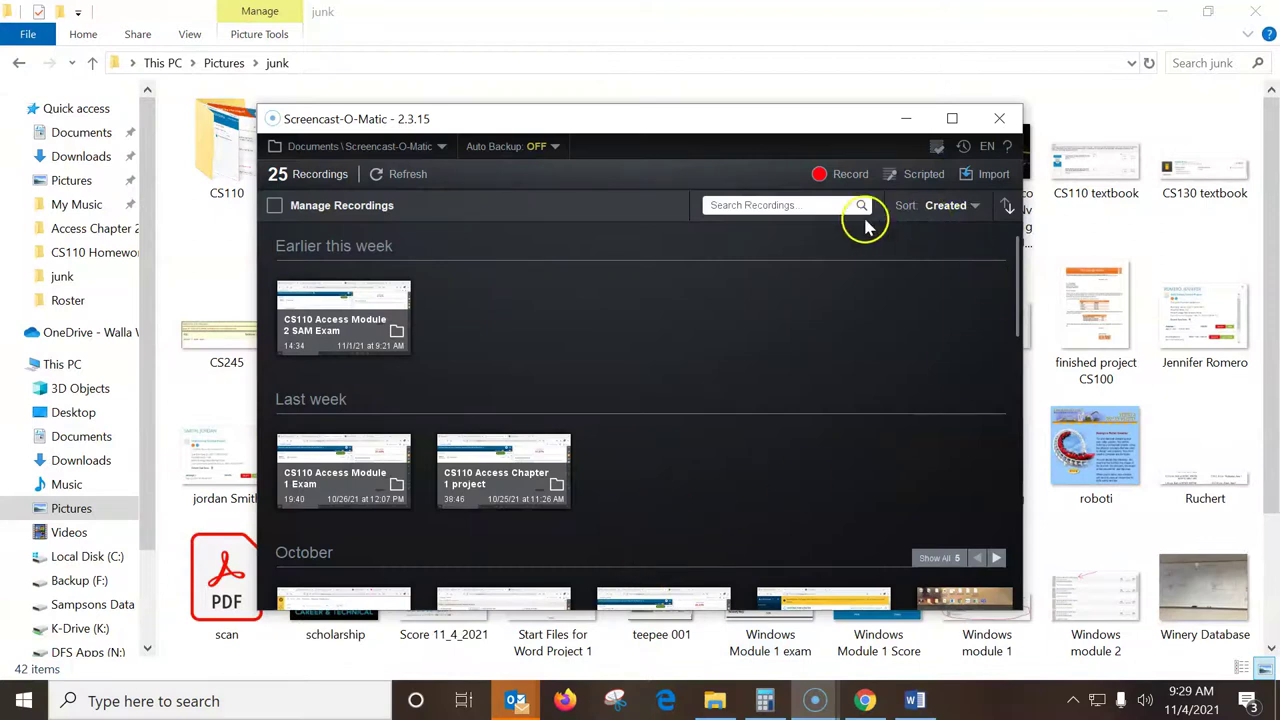